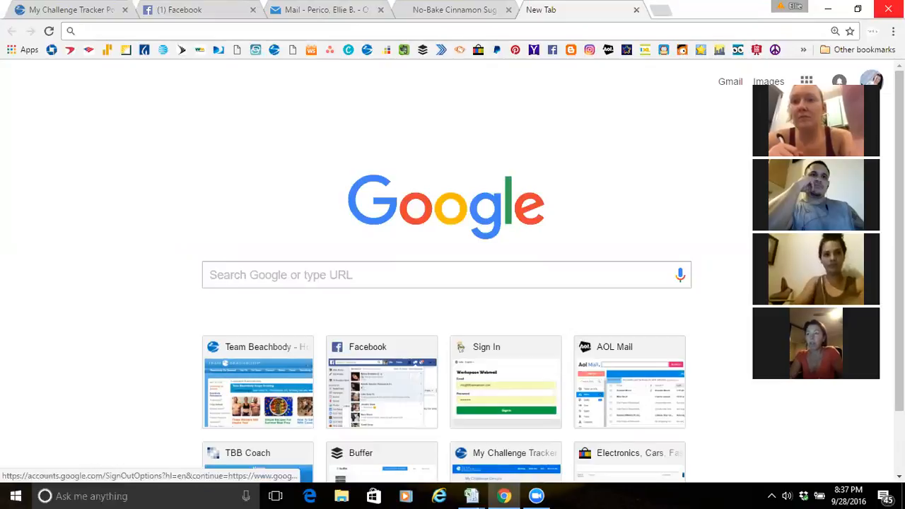
# Open the Google account panel on the new tab page and zoom the page to 125%
pyautogui.click(872, 80)
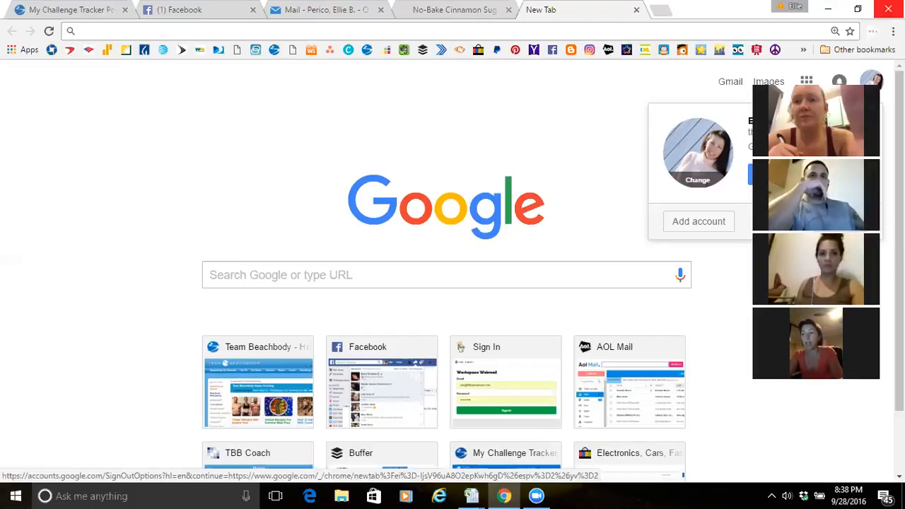
pyautogui.hotkey('ctrl', '+')
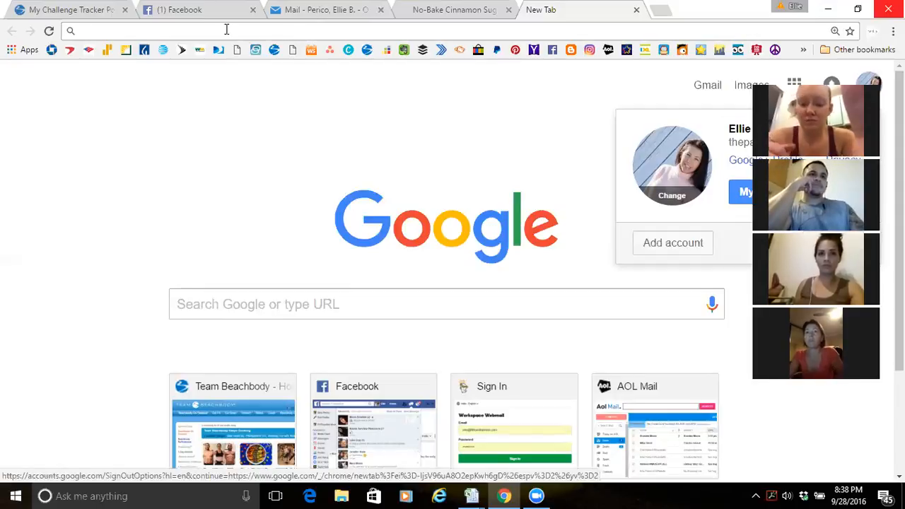
# Go to blogger.com/home and sign out of the current Google account
pyautogui.write('blogger.com')
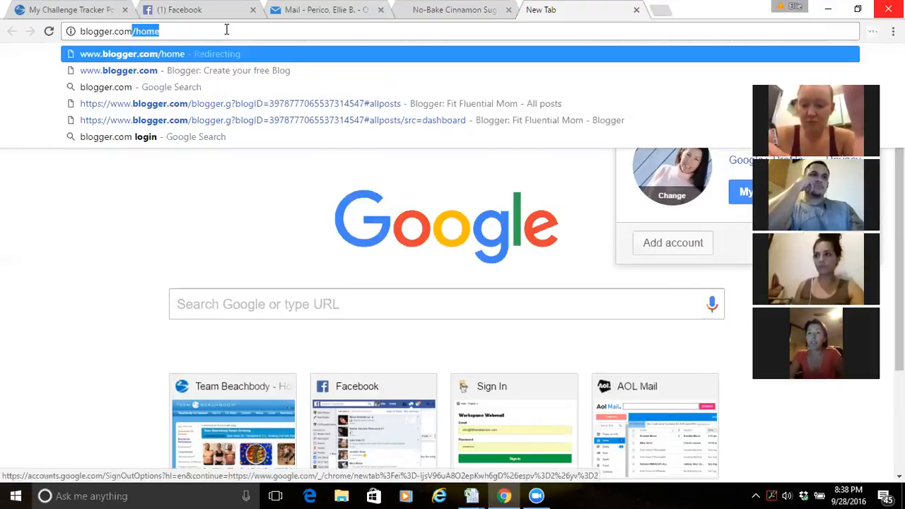
pyautogui.press('Right')
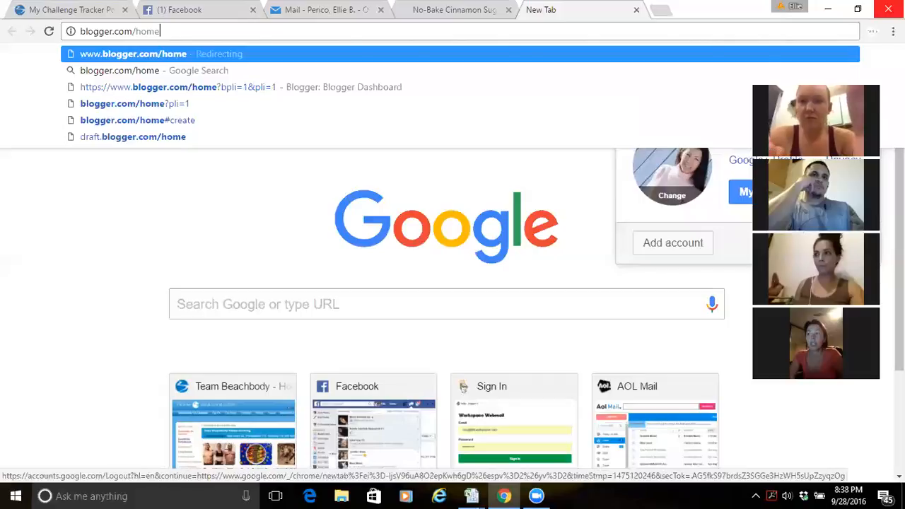
pyautogui.click(833, 242)
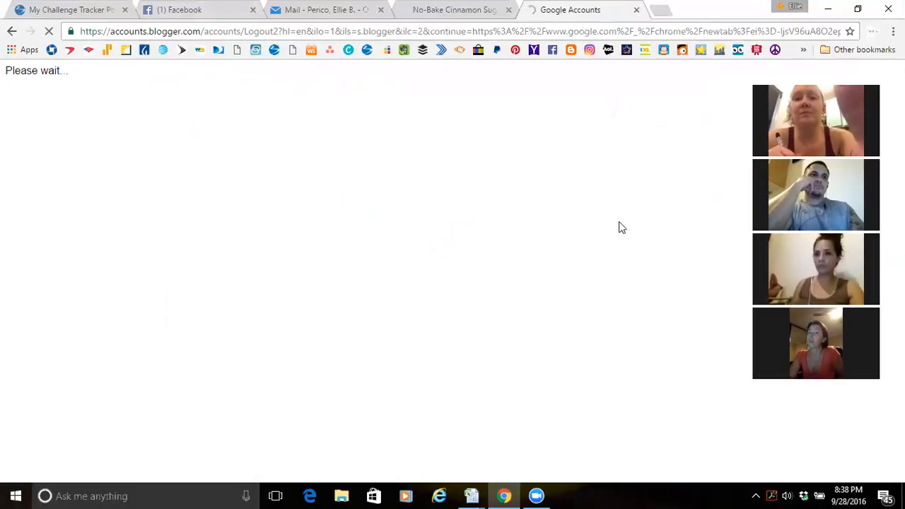
pyautogui.click(564, 32)
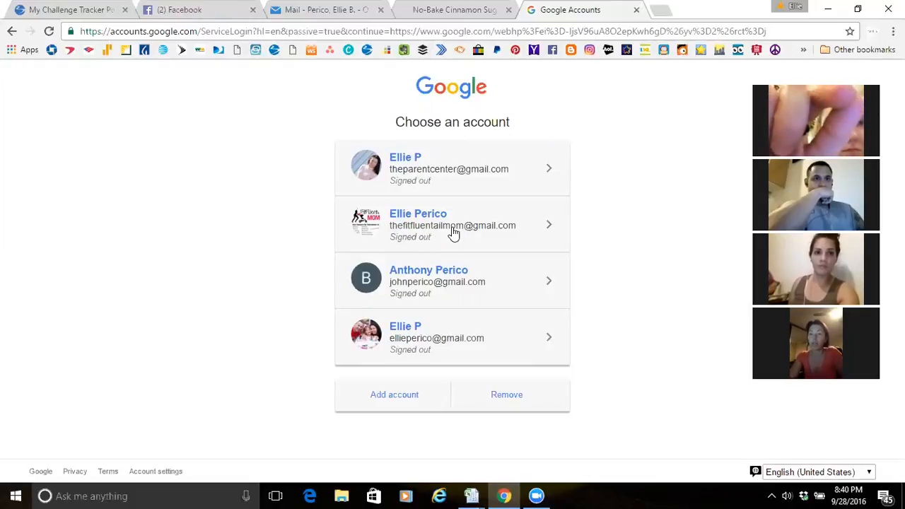
# Choose a saved account and submit its saved password, reloading the sign-in page to retry
pyautogui.click(421, 346)
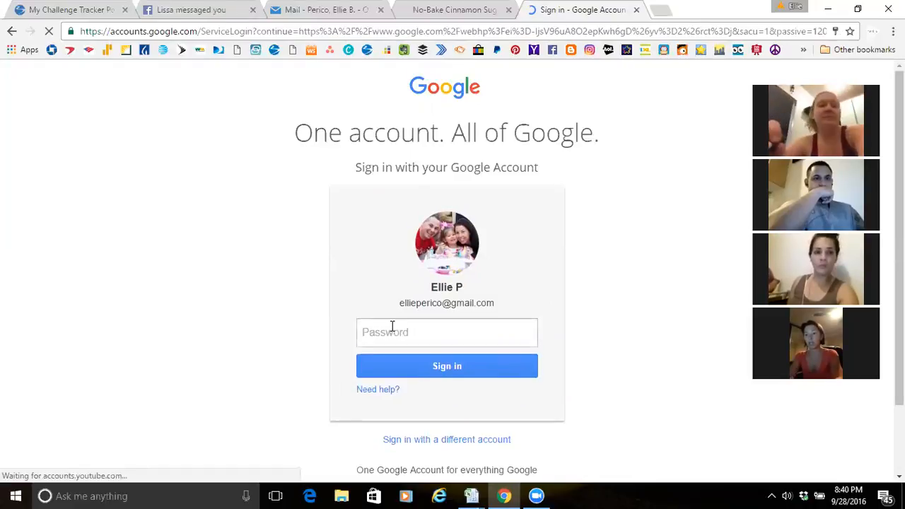
pyautogui.click(393, 326)
pyautogui.click(427, 305)
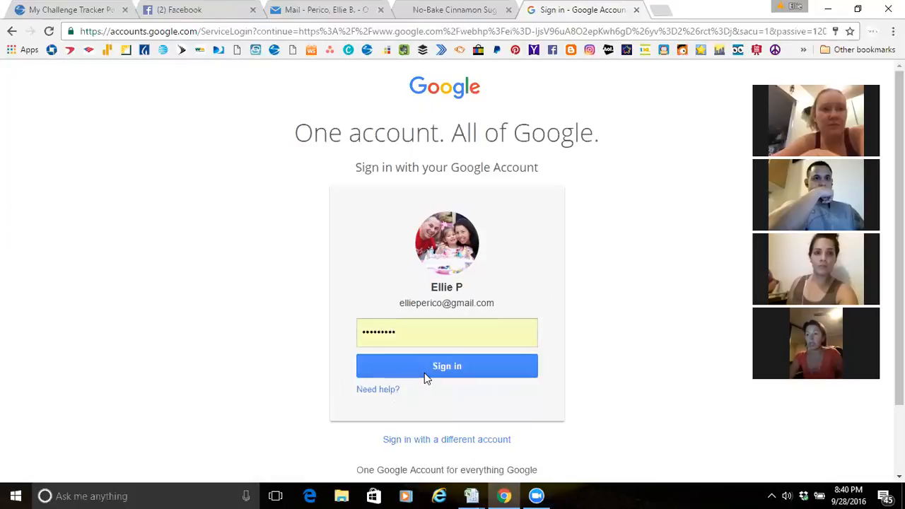
pyautogui.click(425, 371)
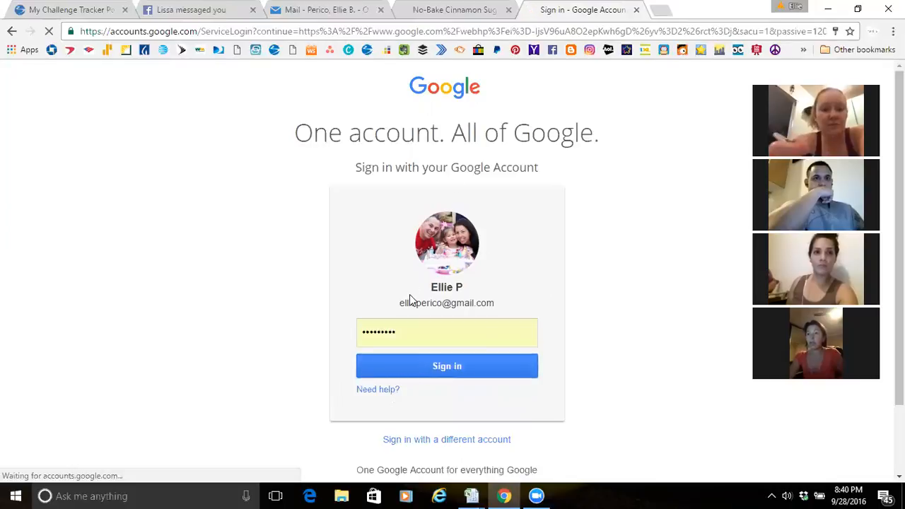
pyautogui.click(422, 333)
pyautogui.press('BackSpace')
pyautogui.press('BackSpace')
pyautogui.press('BackSpace')
pyautogui.press('BackSpace')
pyautogui.press('BackSpace')
pyautogui.press('BackSpace')
pyautogui.press('BackSpace')
pyautogui.press('BackSpace')
pyautogui.press('BackSpace')
pyautogui.press('BackSpace')
pyautogui.press('BackSpace')
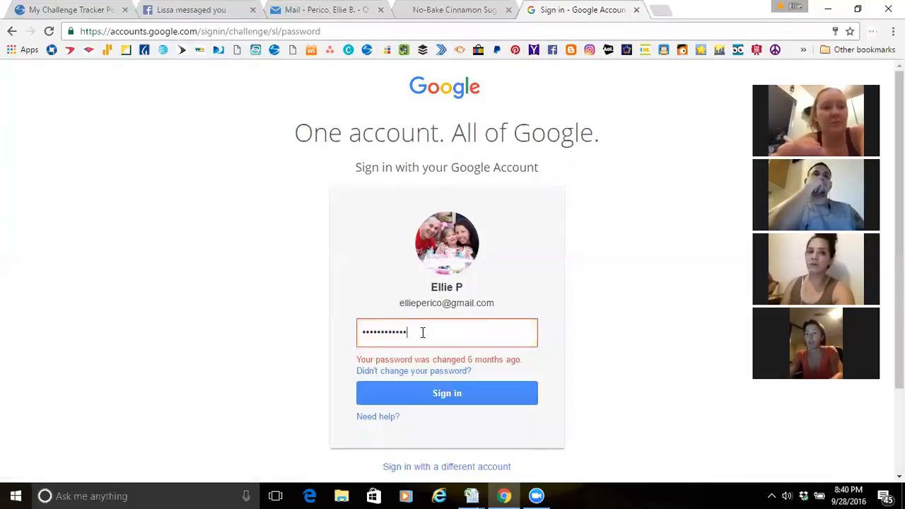
pyautogui.click(48, 31)
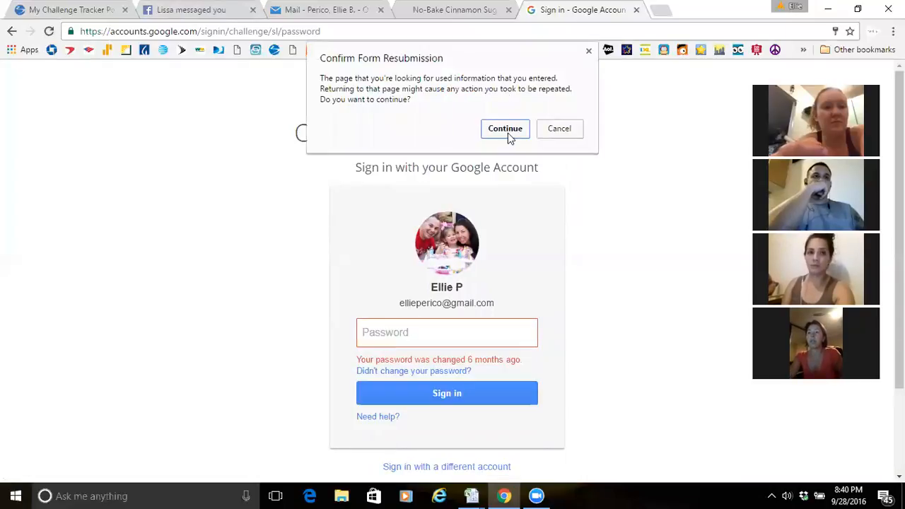
pyautogui.click(503, 130)
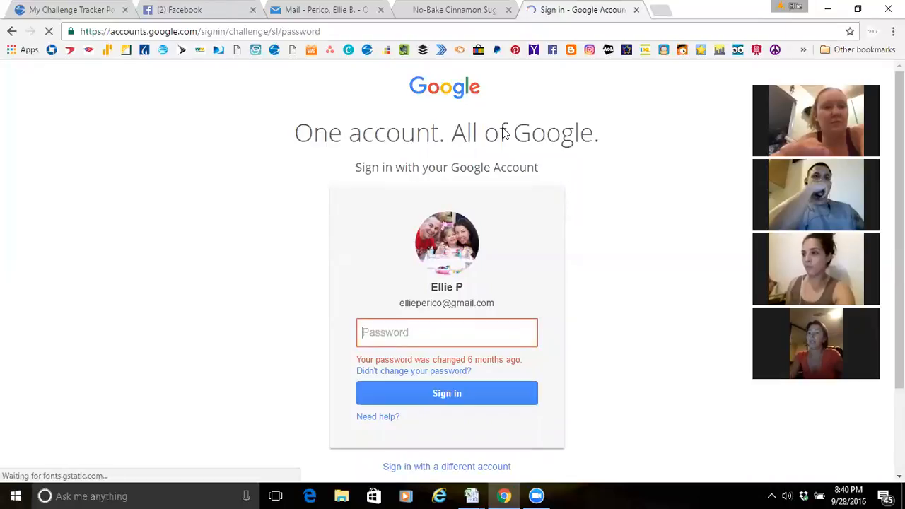
pyautogui.click(383, 330)
pyautogui.click(436, 391)
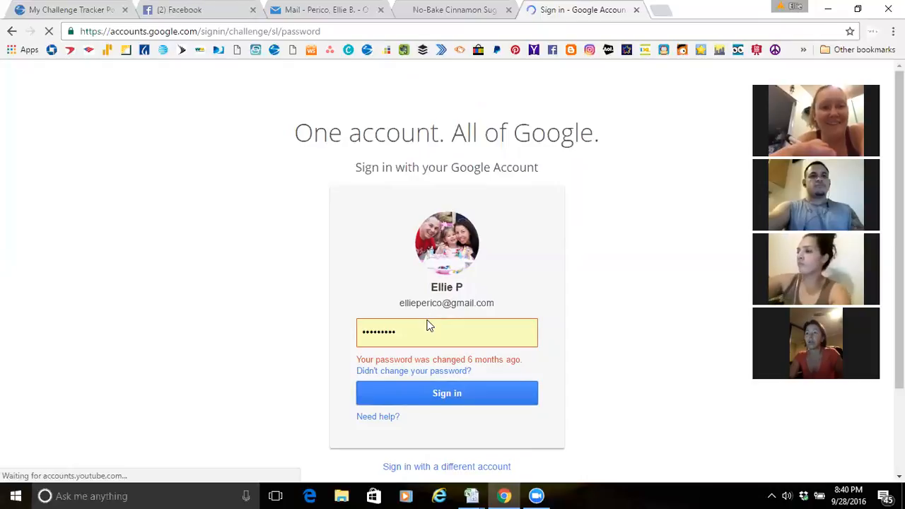
# Retype the account password manually, submit it, and go back after it's rejected
pyautogui.moveTo(412, 337); pyautogui.dragTo(283, 340)
pyautogui.write('•••••••')
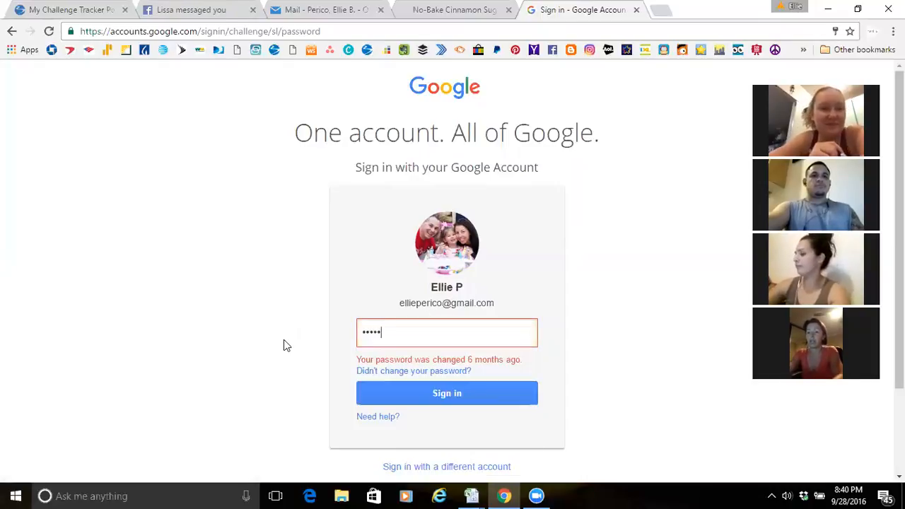
pyautogui.press('BackSpace')
pyautogui.press('BackSpace')
pyautogui.press('BackSpace')
pyautogui.press('BackSpace')
pyautogui.press('BackSpace')
pyautogui.press('BackSpace')
pyautogui.press('BackSpace')
pyautogui.write('•••')
pyautogui.press('BackSpace')
pyautogui.press('BackSpace')
pyautogui.write('•••••••')
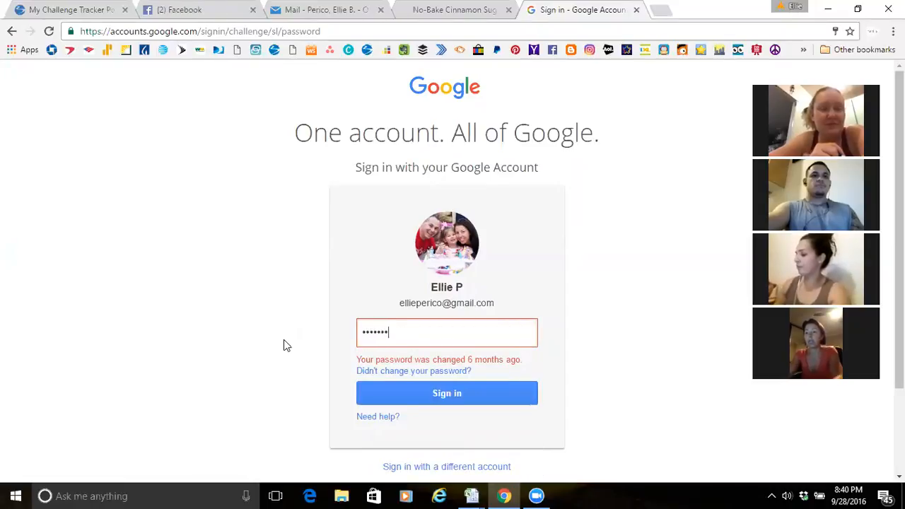
pyautogui.press('Return')
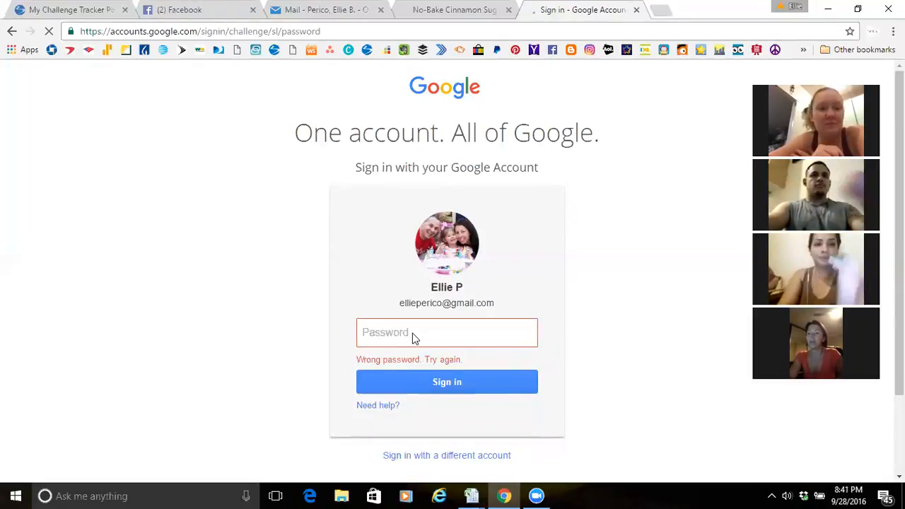
pyautogui.click(10, 33)
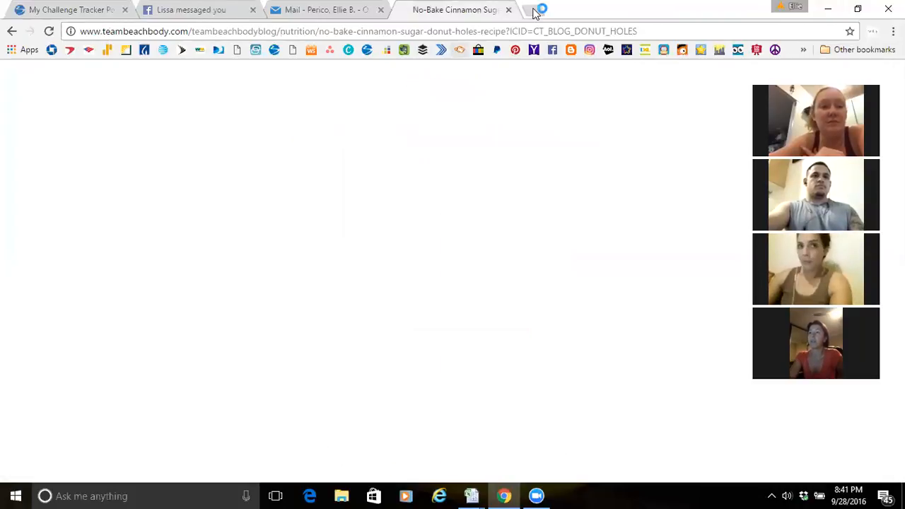
# In a new tab at google.com, sign in with the fitness blog's Google account
pyautogui.click(535, 13)
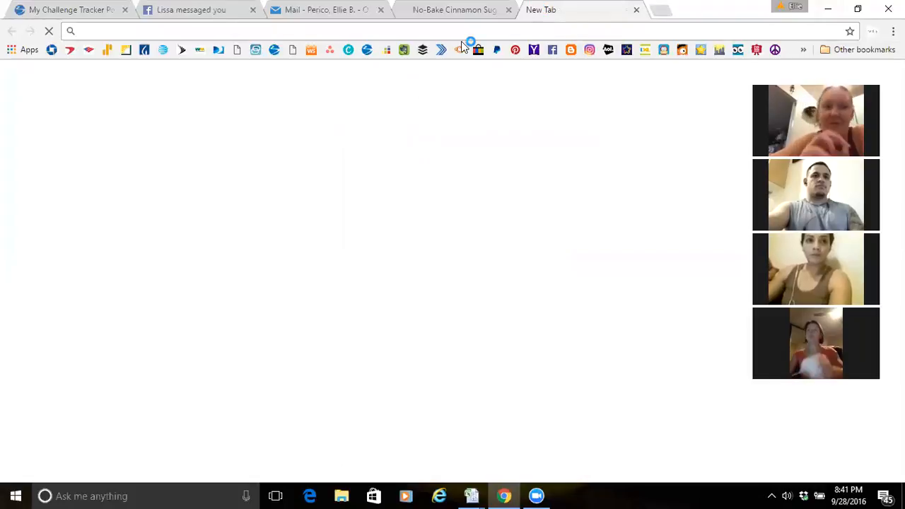
pyautogui.write('google.com')
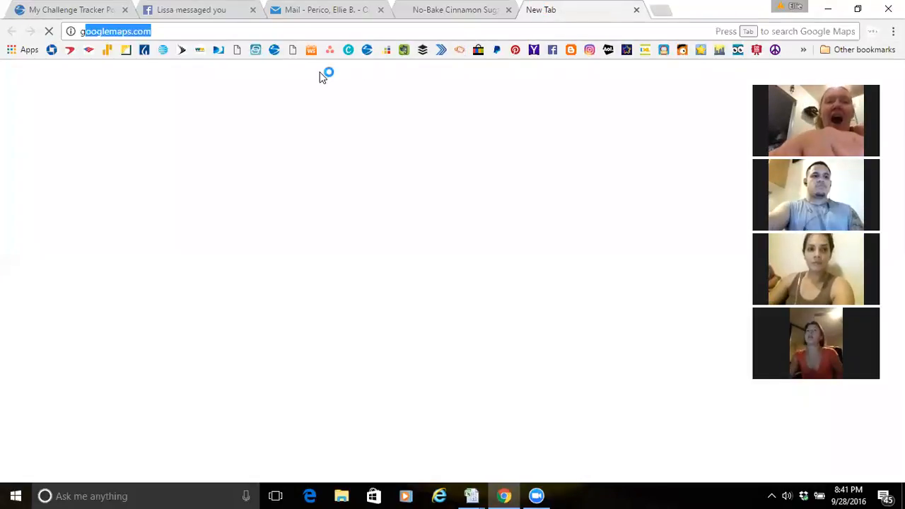
pyautogui.press('Return')
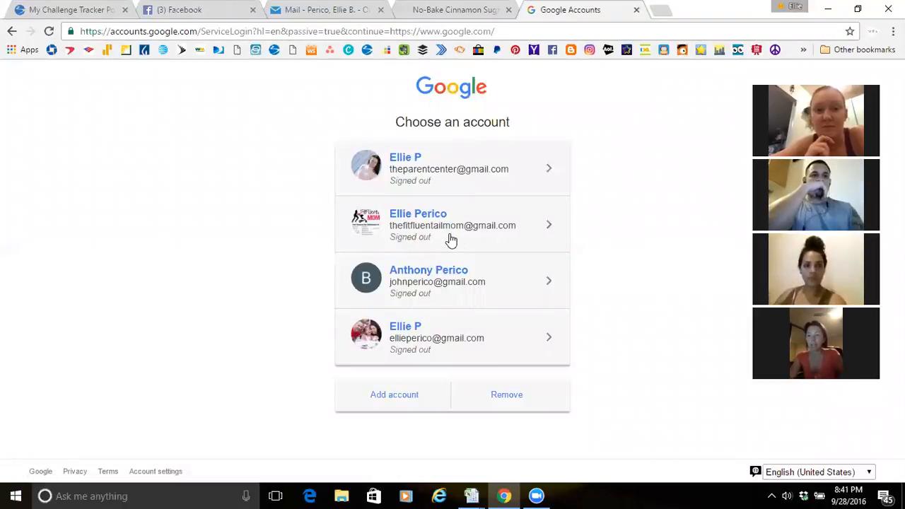
pyautogui.click(451, 240)
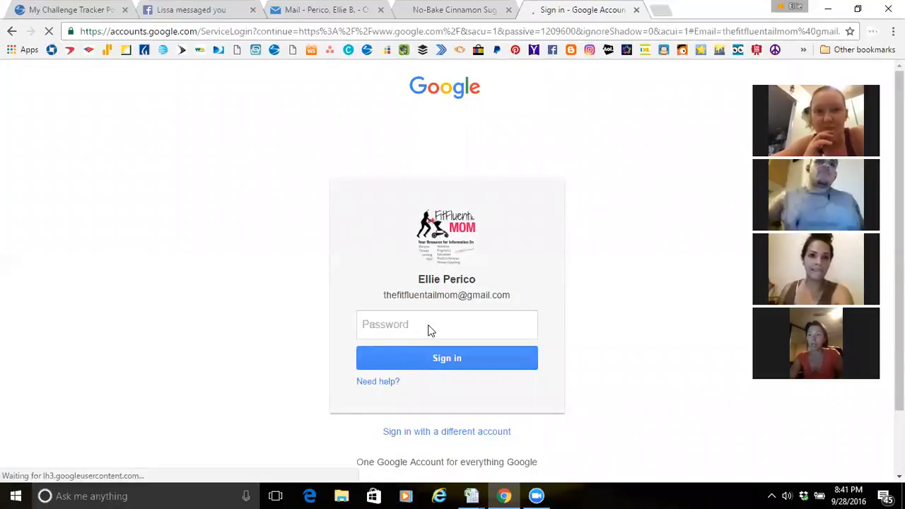
pyautogui.click(406, 374)
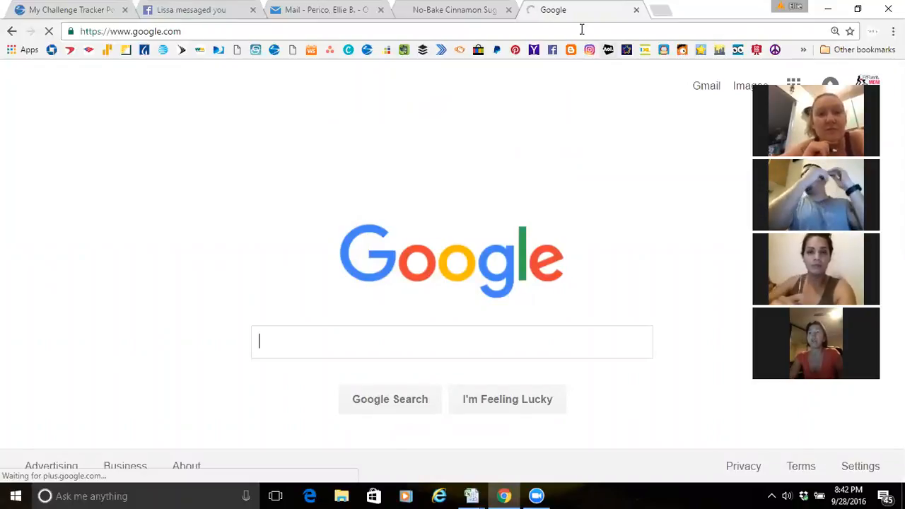
pyautogui.click(344, 31)
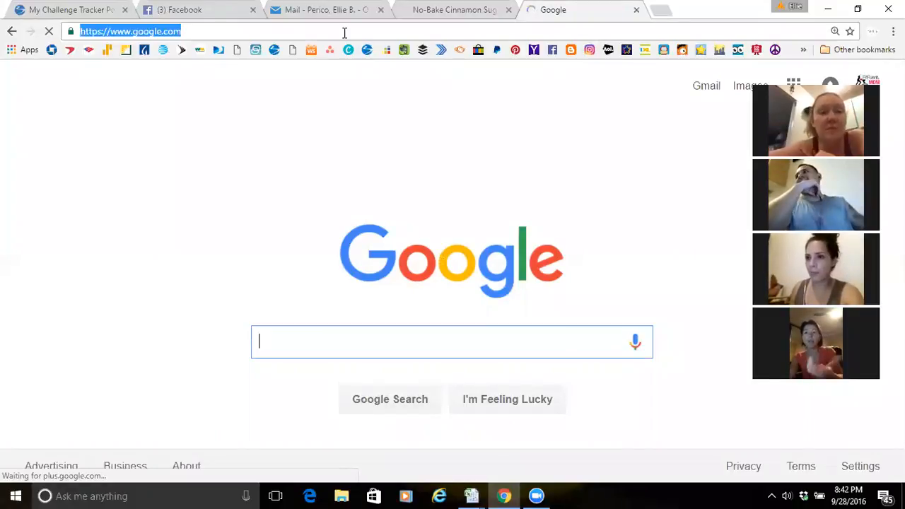
# Load blogger.com to reach the dashboard for the signed-in account
pyautogui.write('blogger.com')
pyautogui.press('Return')
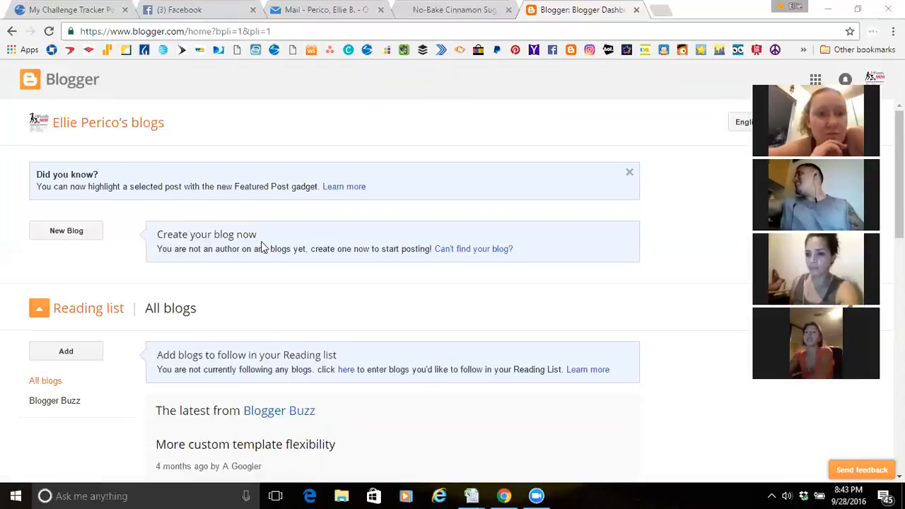
# Start a new blog titled with the owner's first name plus 'Fitness', removing the surname
pyautogui.click(74, 233)
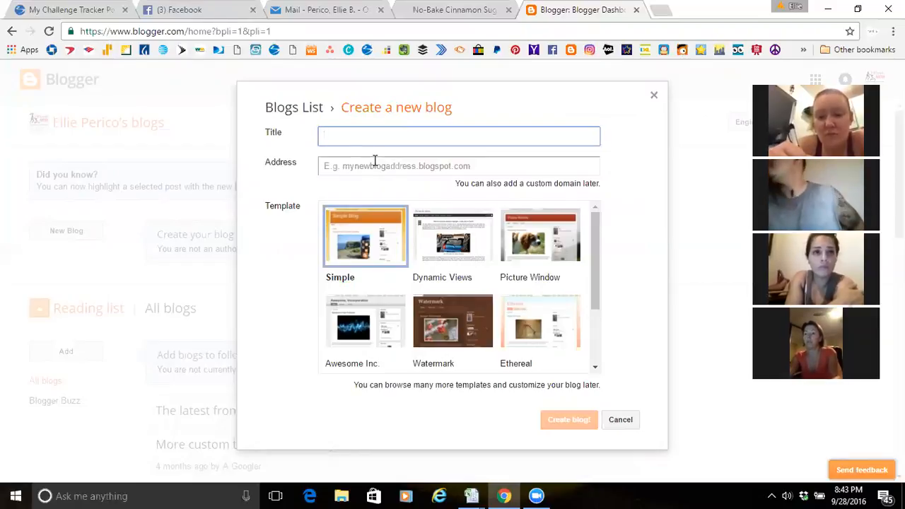
pyautogui.write('llie Peri')
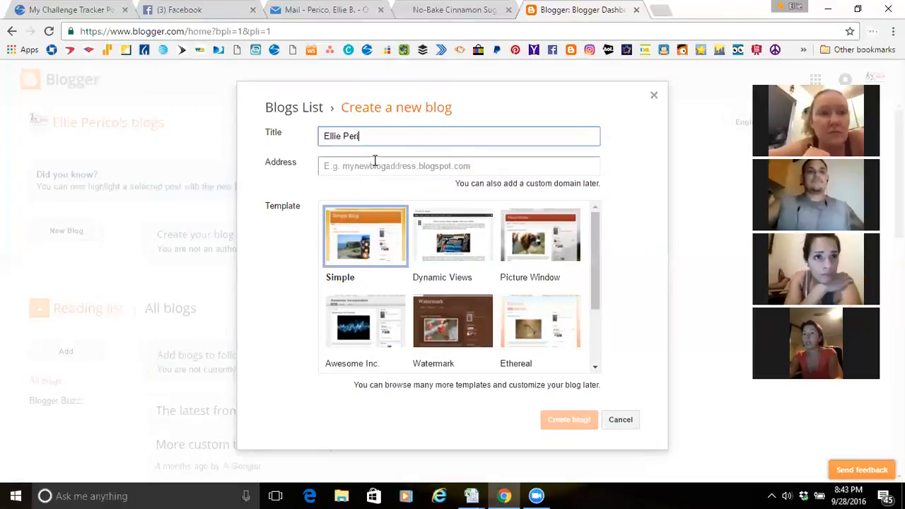
pyautogui.write('co Fitness')
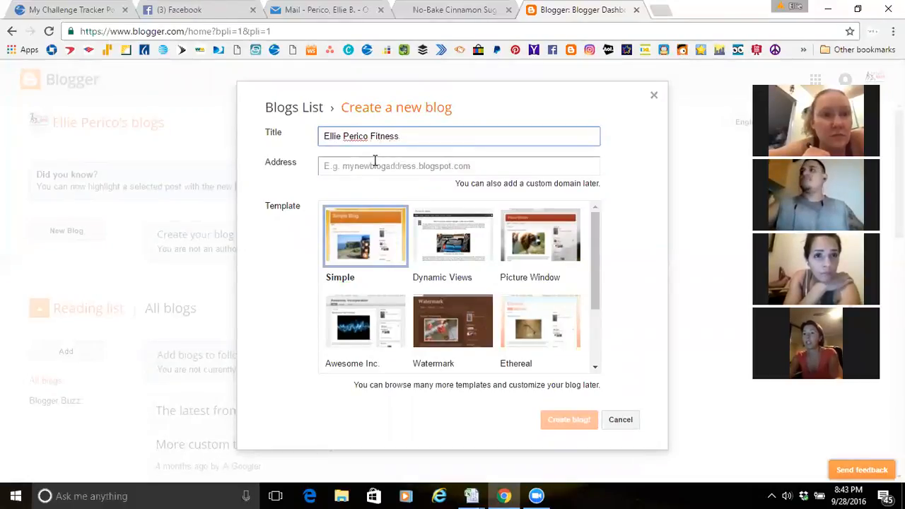
pyautogui.doubleClick(348, 135)
pyautogui.press('BackSpace')
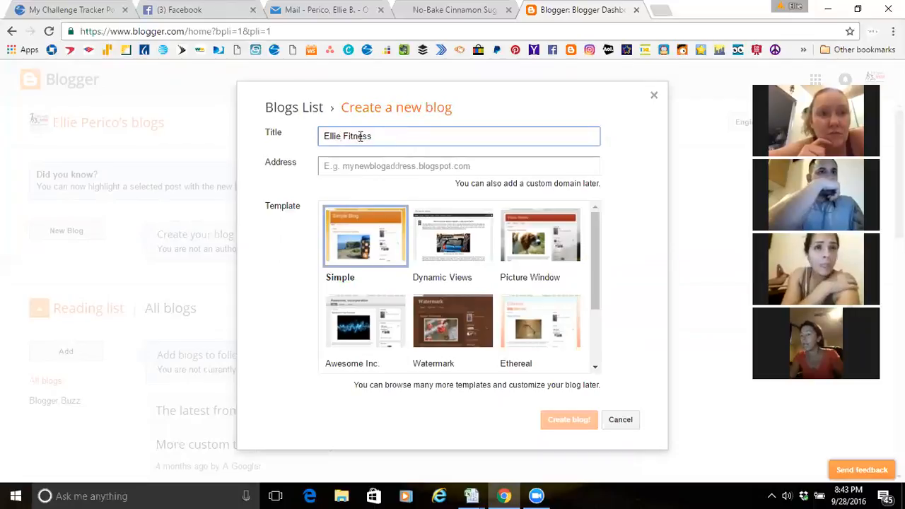
# Set the blog address to the owner's name plus 'fitness' on blogspot.com until it shows available
pyautogui.click(350, 165)
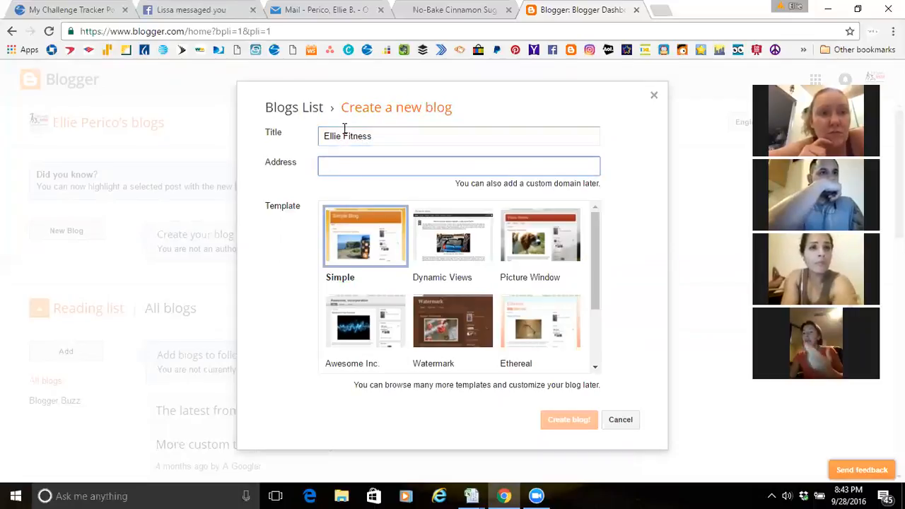
pyautogui.write('Elliefitness')
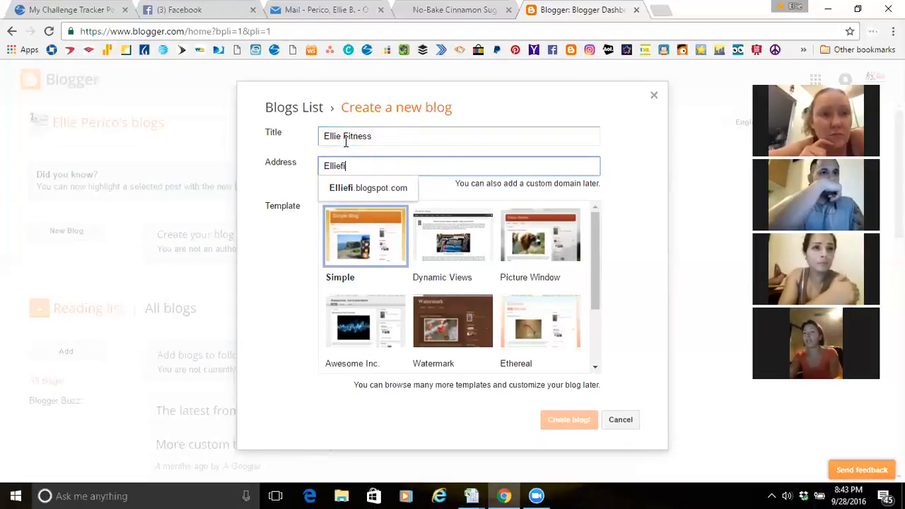
pyautogui.click(377, 188)
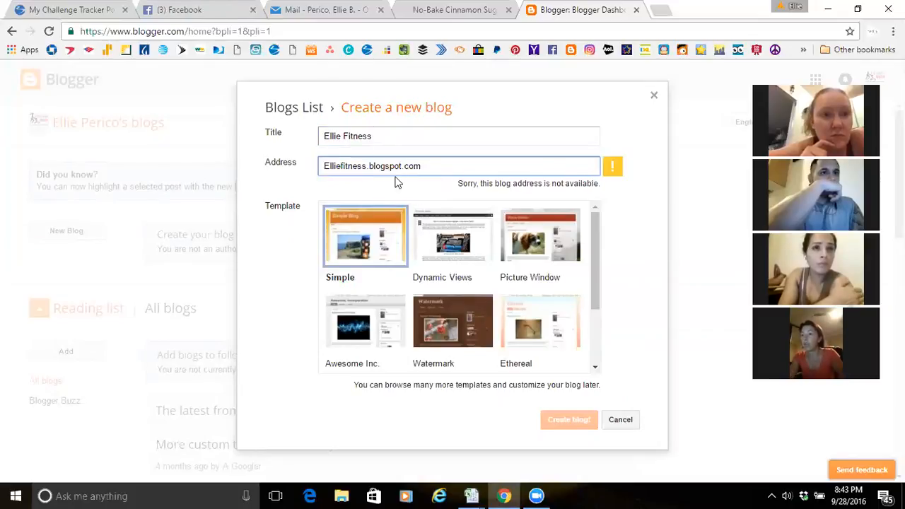
pyautogui.click(342, 166)
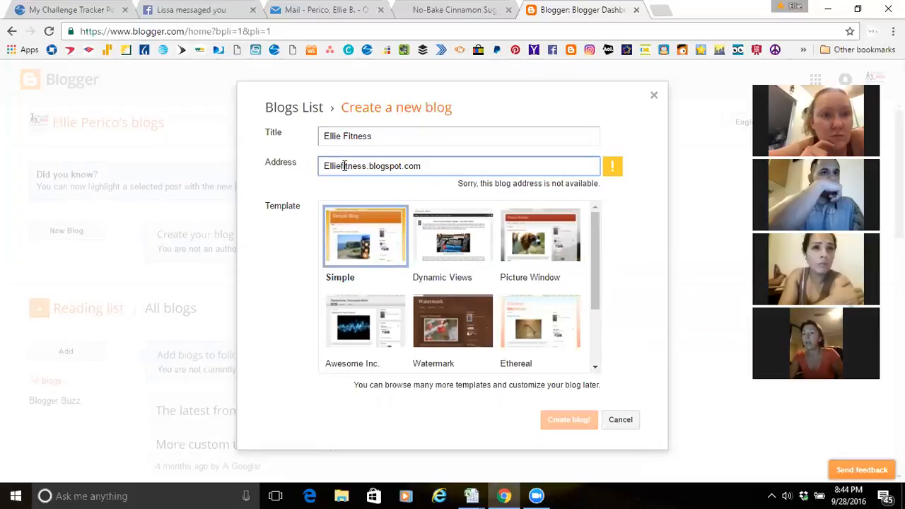
pyautogui.write('P')
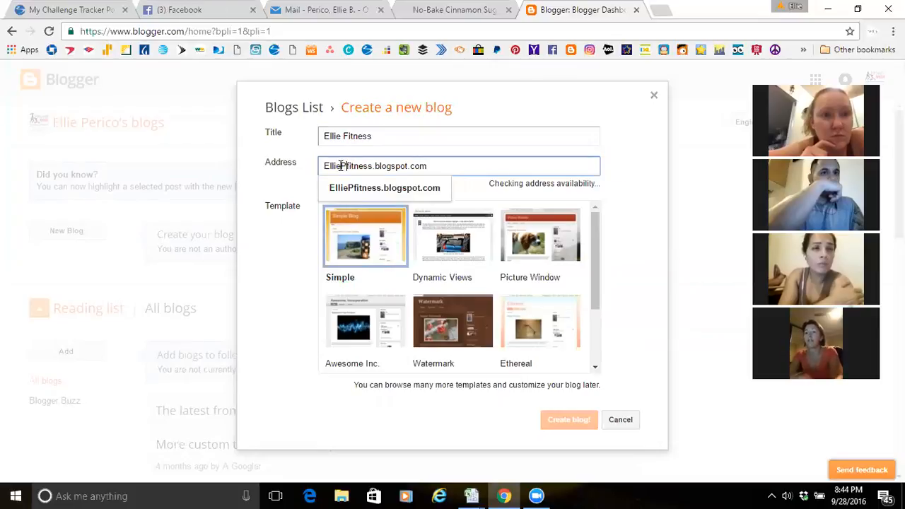
pyautogui.click(355, 194)
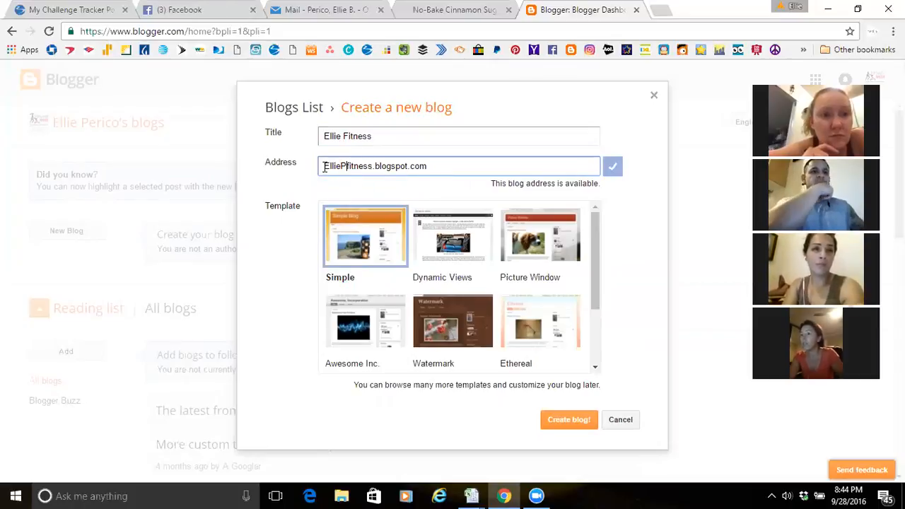
pyautogui.moveTo(323, 165); pyautogui.dragTo(444, 170)
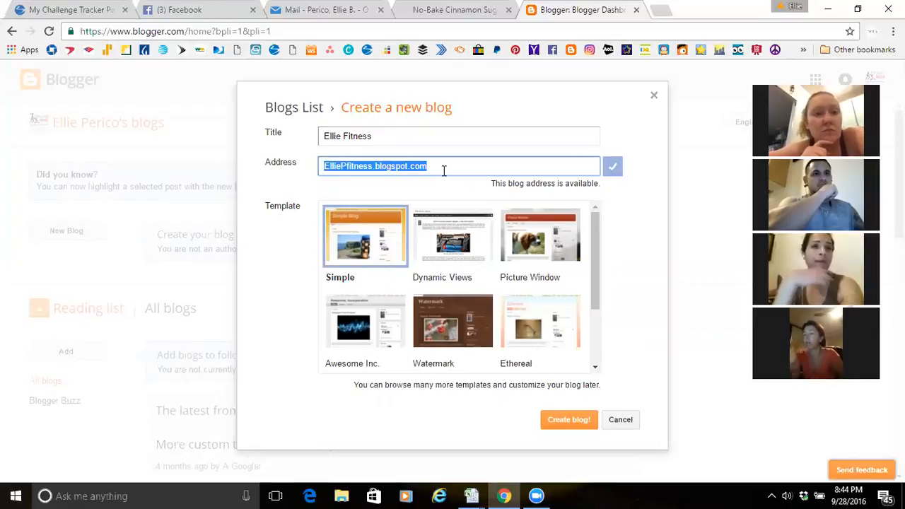
pyautogui.click(386, 168)
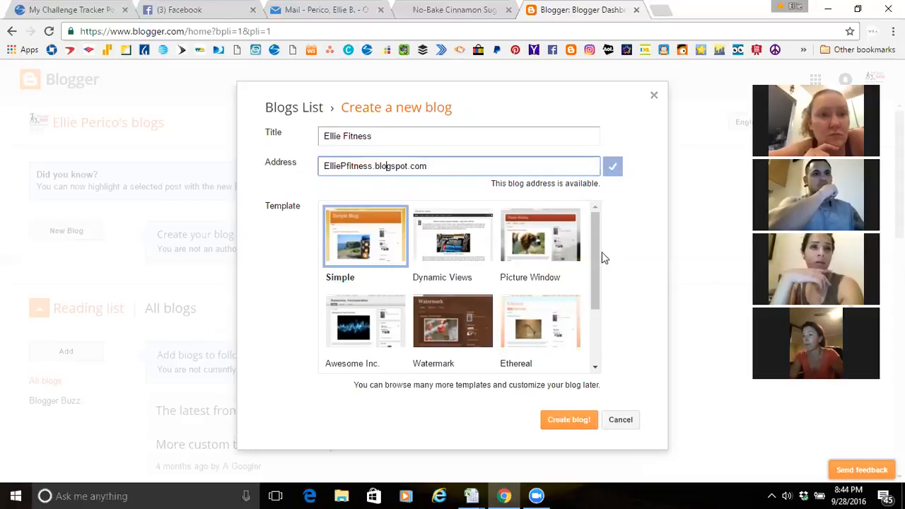
pyautogui.moveTo(595, 253); pyautogui.dragTo(596, 354)
# Pick the Ethereal template from the template list and create the blog
pyautogui.scroll(1, 593, 258)
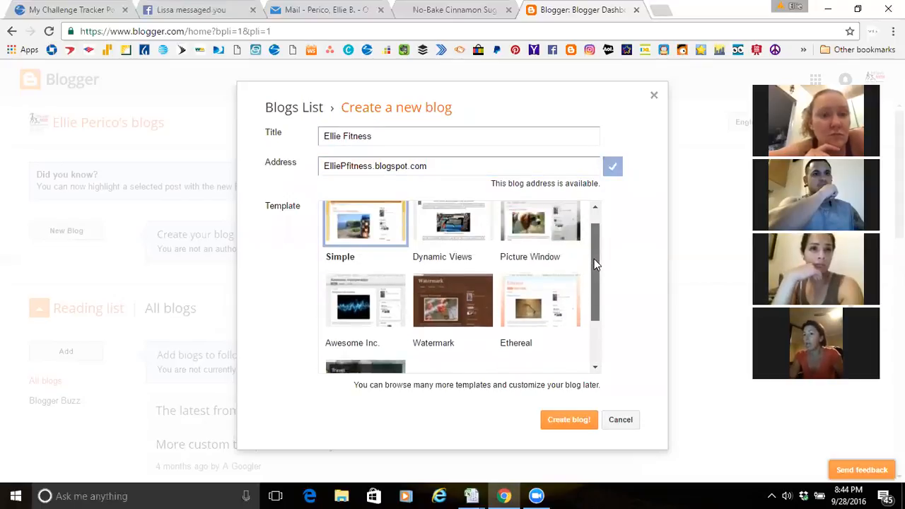
pyautogui.moveTo(594, 259); pyautogui.dragTo(594, 226)
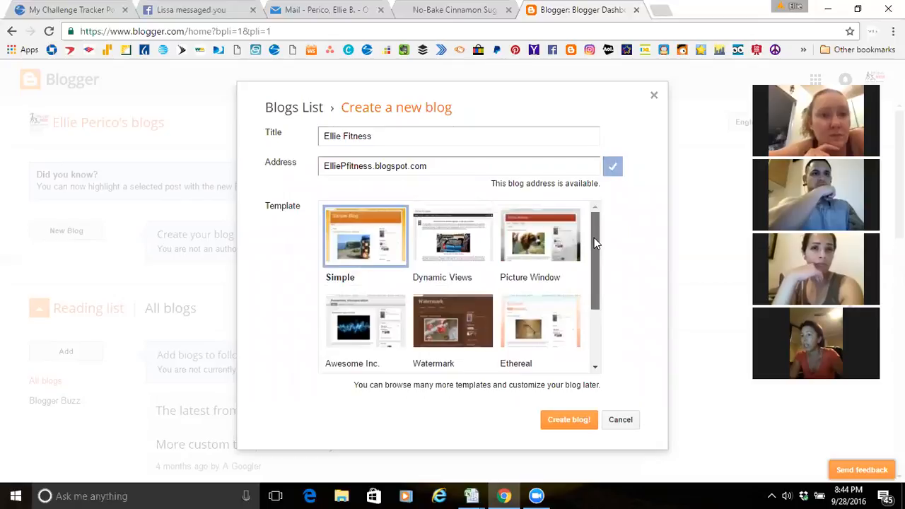
pyautogui.moveTo(593, 248); pyautogui.dragTo(591, 288)
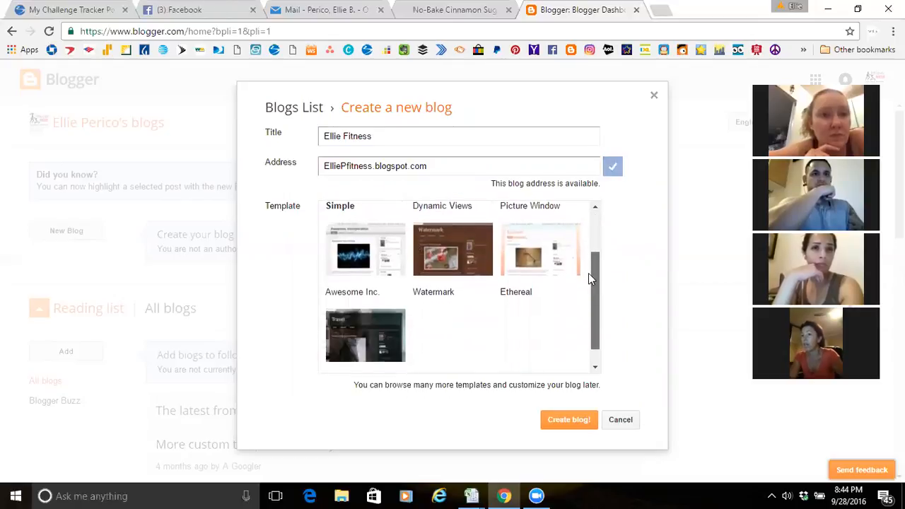
pyautogui.scroll(2, 591, 276)
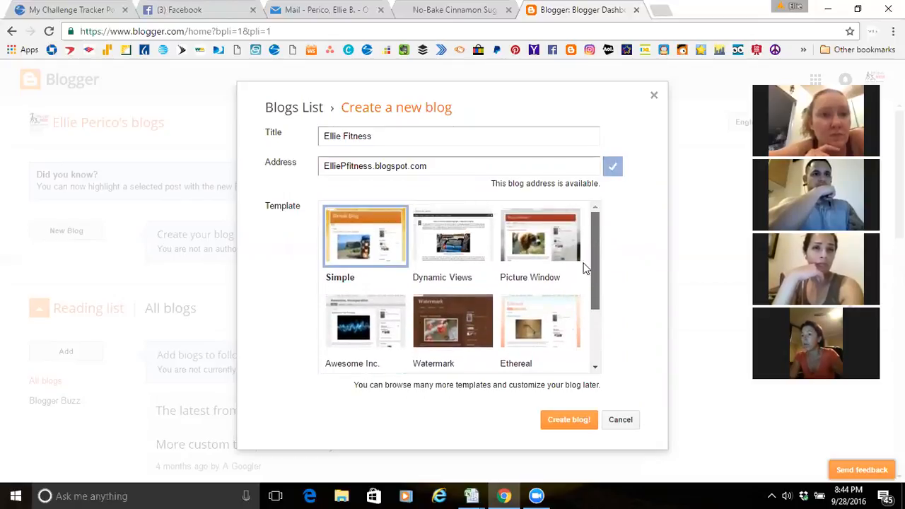
pyautogui.scroll(-1, 583, 267)
pyautogui.click(541, 296)
pyautogui.click(556, 420)
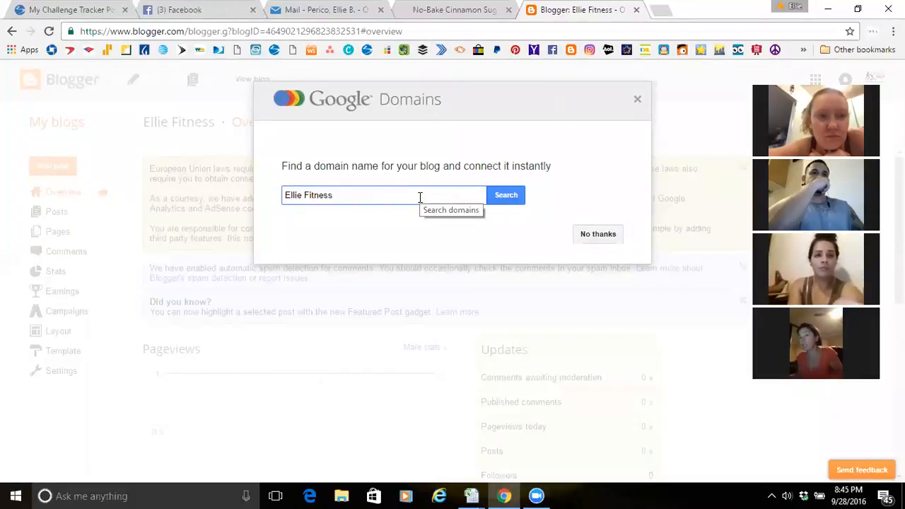
# Search Google Domains for a custom fitness domain name, correcting typos along the way
pyautogui.moveTo(416, 196); pyautogui.dragTo(210, 178)
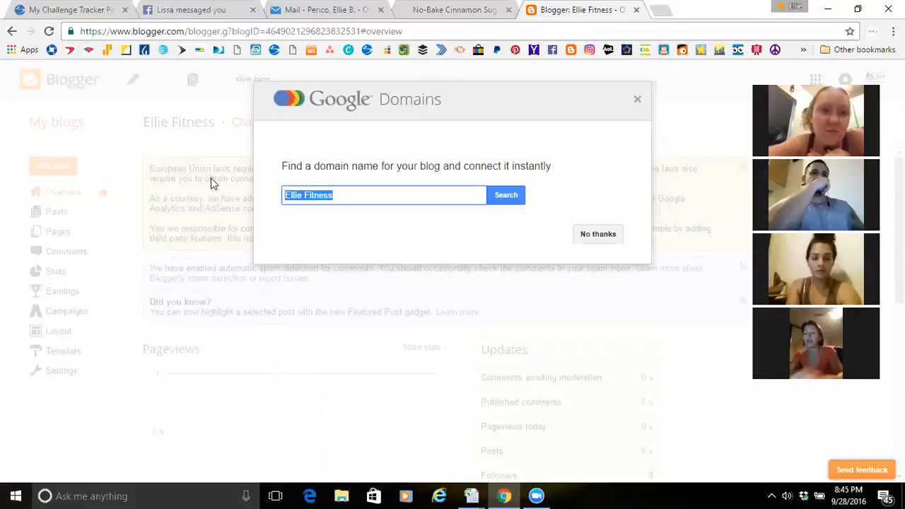
pyautogui.write('Amandaho')
pyautogui.press('BackSpace')
pyautogui.write('alloftines')
pyautogui.press('BackSpace')
pyautogui.press('BackSpace')
pyautogui.press('BackSpace')
pyautogui.press('BackSpace')
pyautogui.press('BackSpace')
pyautogui.write('itness')
pyautogui.press('BackSpace')
pyautogui.press('BackSpace')
pyautogui.press('BackSpace')
pyautogui.press('BackSpace')
pyautogui.press('BackSpace')
pyautogui.press('BackSpace')
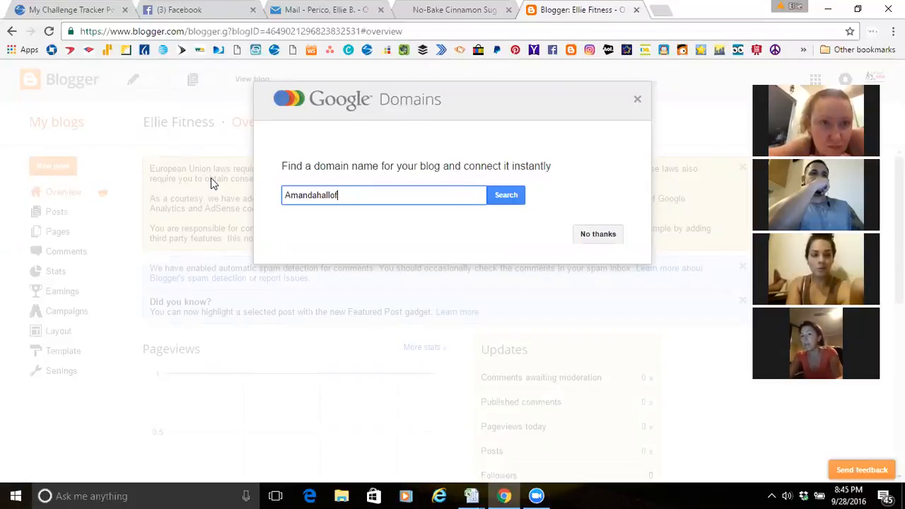
pyautogui.write('itness')
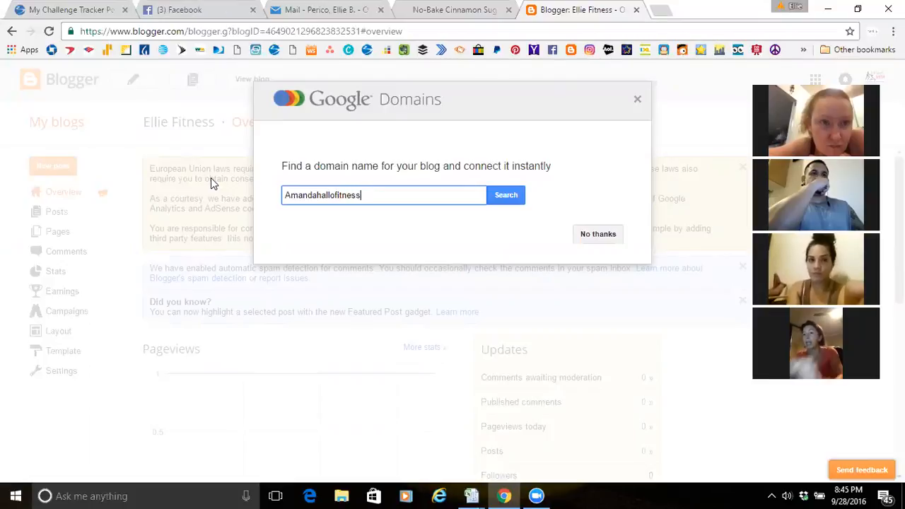
pyautogui.click(511, 196)
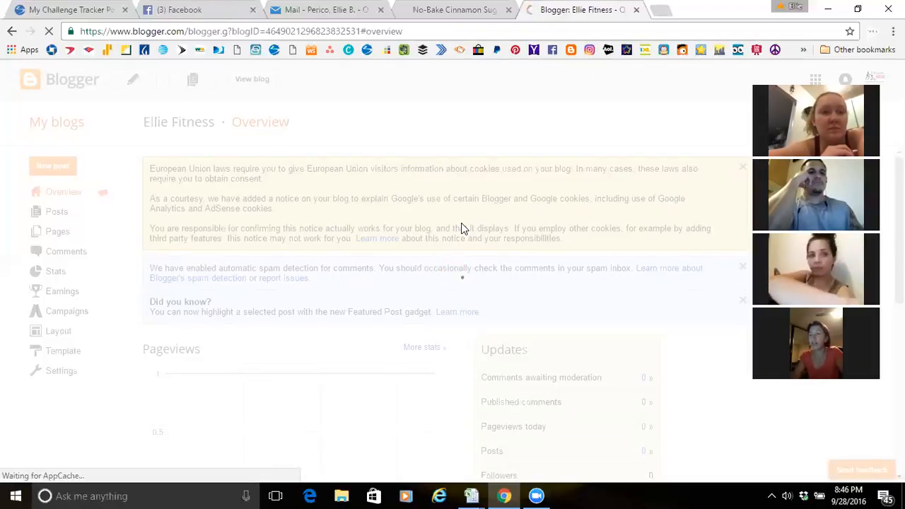
# Go back to the Blogger dashboard listing the new fitness blog with no posts
pyautogui.click(11, 33)
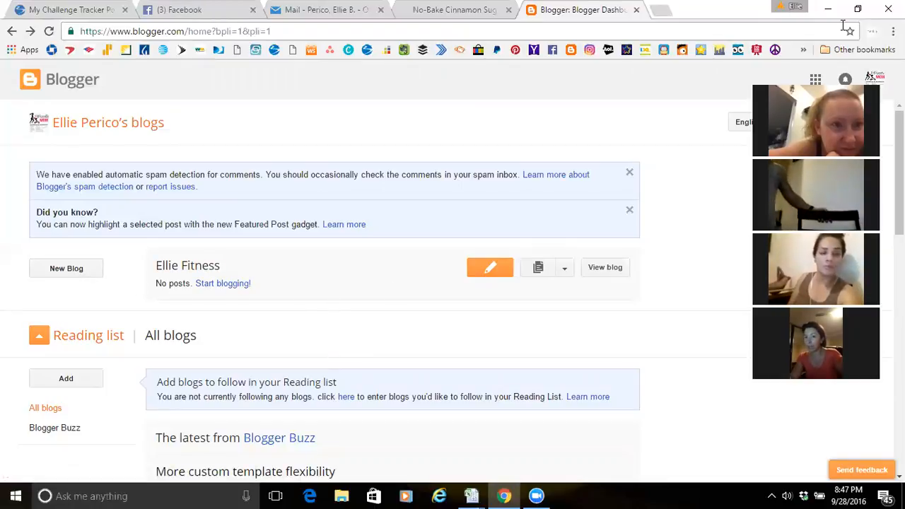
pyautogui.moveTo(899, 170)
pyautogui.mouseDown()
pyautogui.moveTo(899, 198)
pyautogui.moveTo(899, 169)
pyautogui.mouseUp()
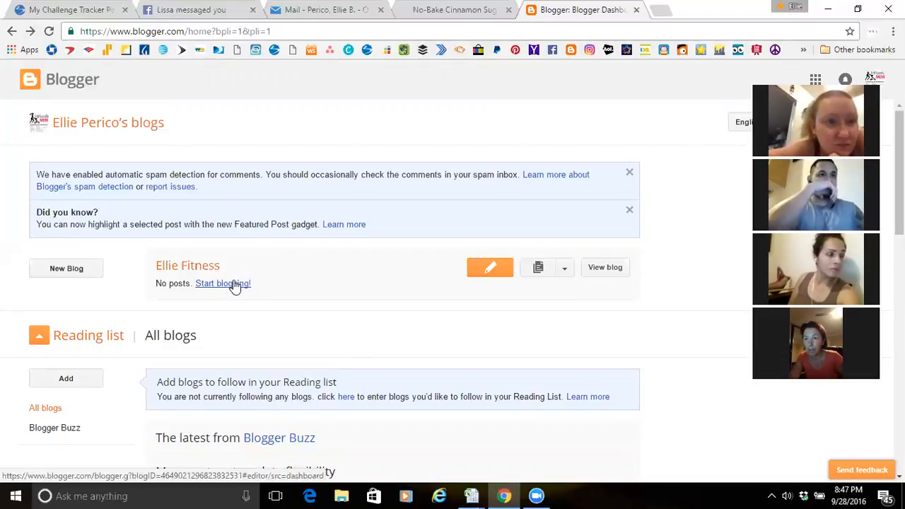
# Return to the Blogger page and start a first post on Ellie Fitness
pyautogui.click(11, 32)
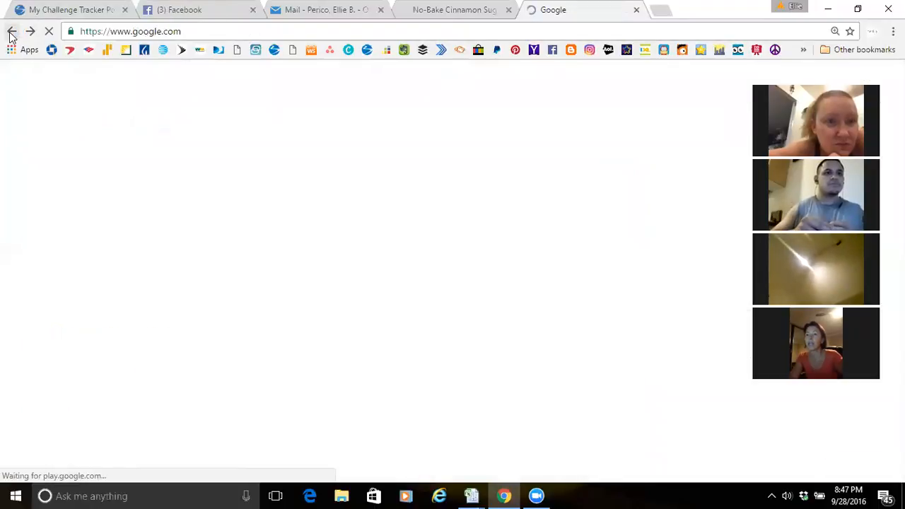
pyautogui.click(32, 33)
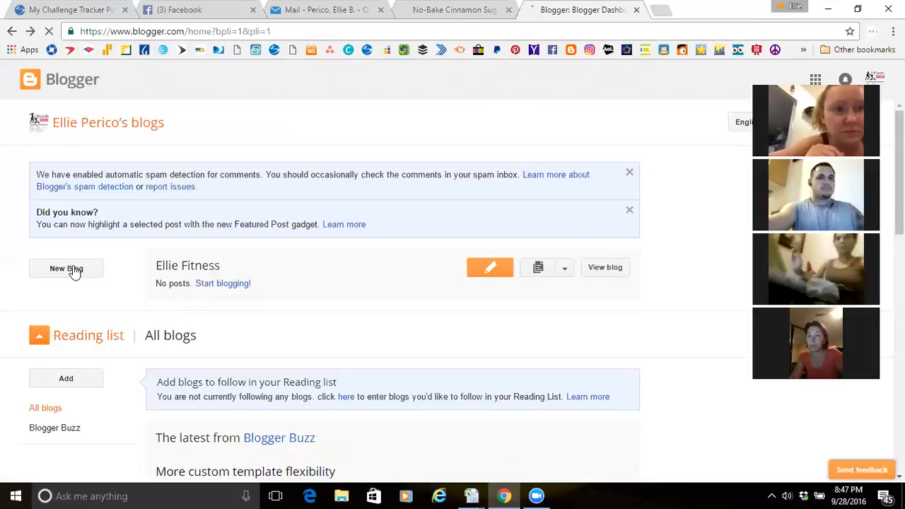
pyautogui.click(223, 283)
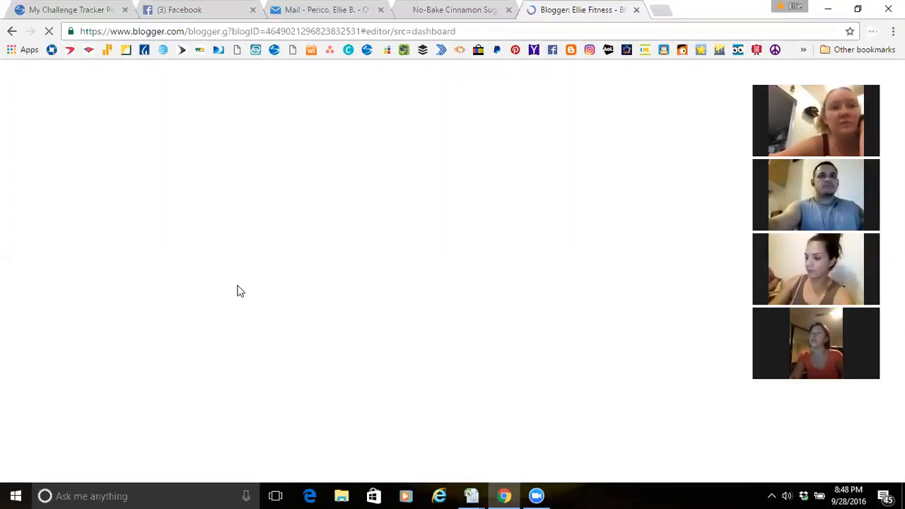
# Close the challenge tracker, Facebook, Mail and no-bake recipe tabs, then open a blank tab
pyautogui.click(125, 10)
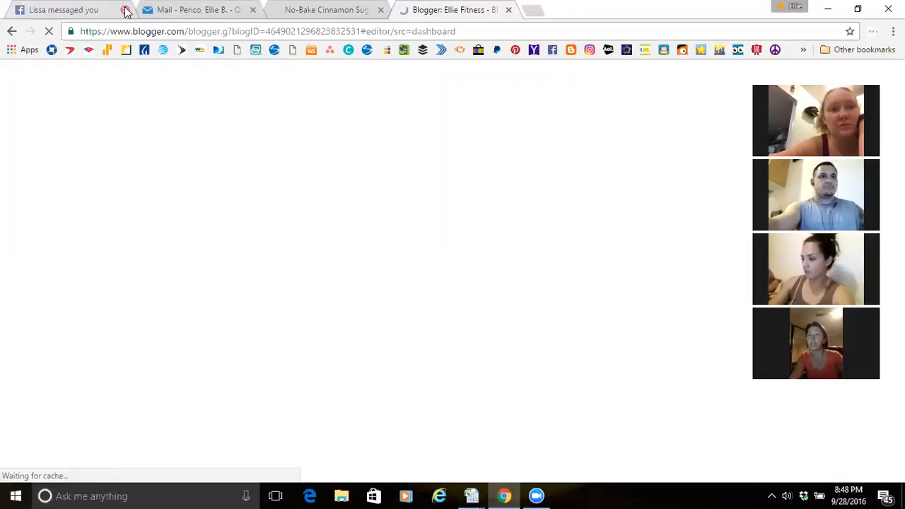
pyautogui.click(125, 10)
pyautogui.click(125, 10)
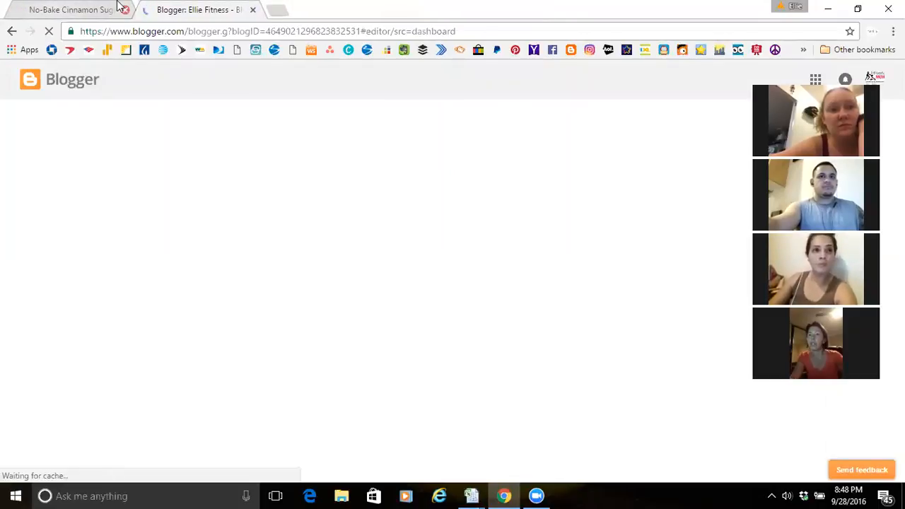
pyautogui.click(124, 10)
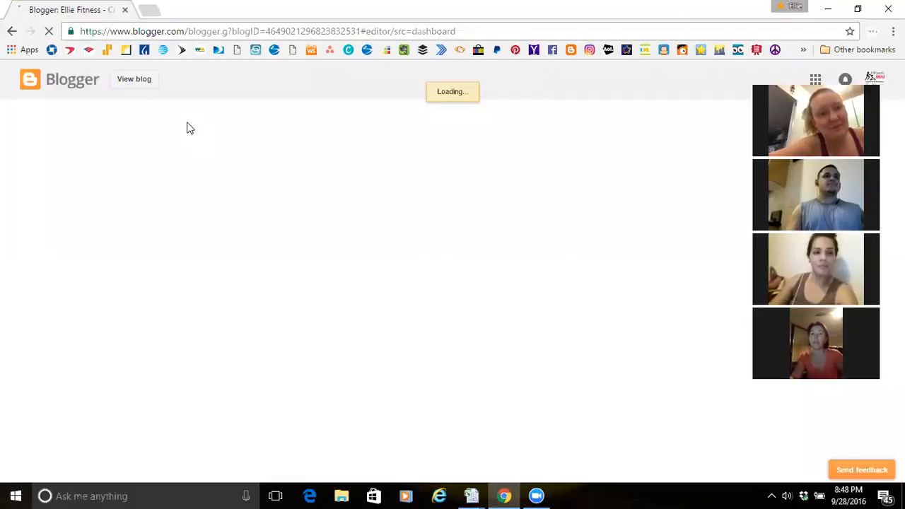
pyautogui.click(416, 34)
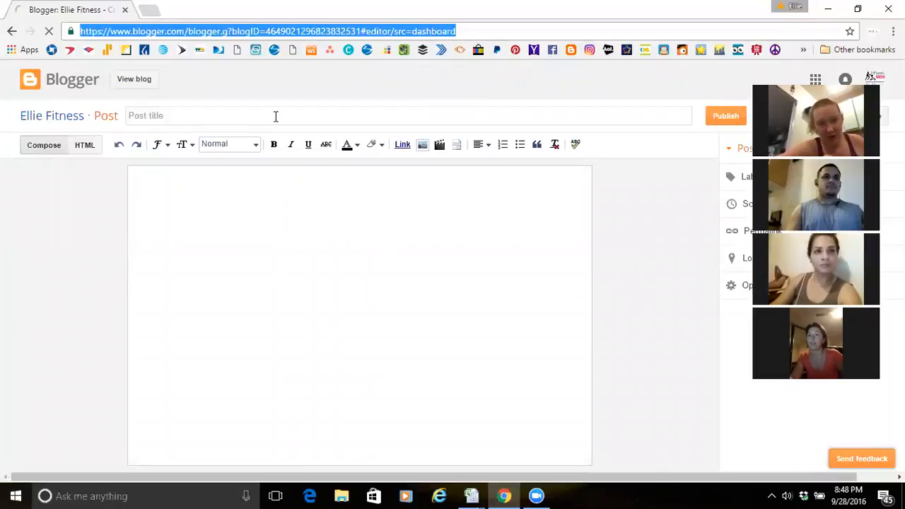
pyautogui.click(132, 4)
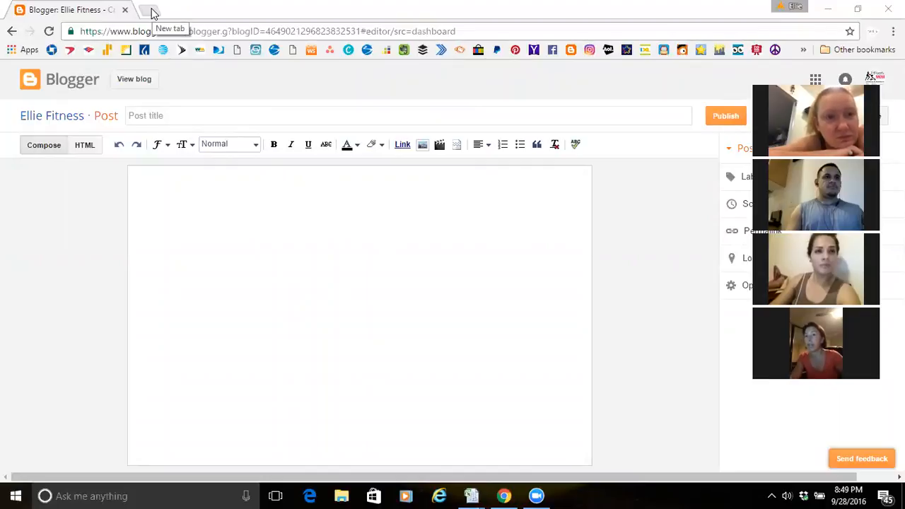
pyautogui.click(152, 13)
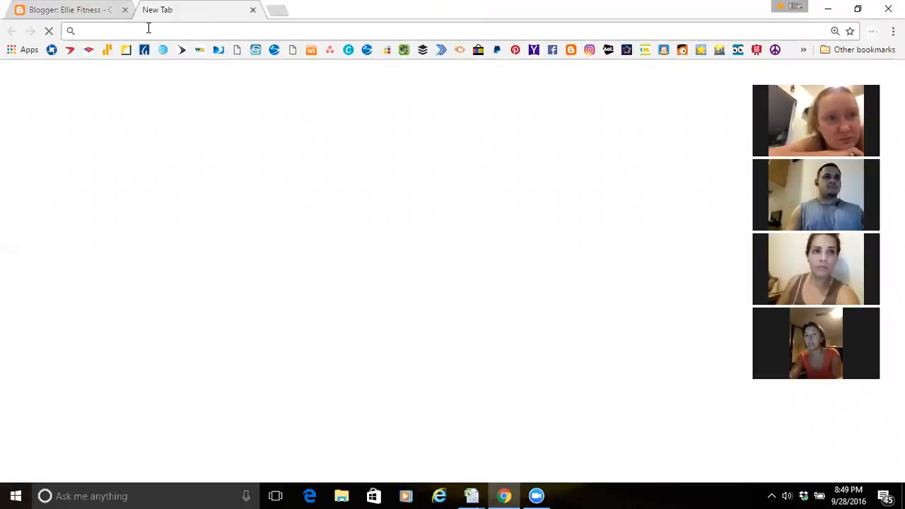
# Load elliepfitness.blogspot.com in the new tab, then put the cursor in the post editor's body
pyautogui.write('elliepfitne')
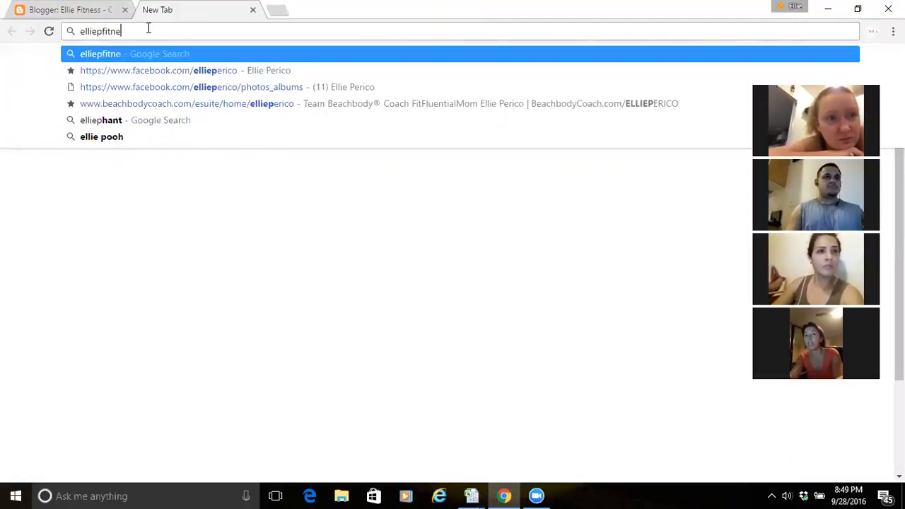
pyautogui.write('ss.blogspot.com')
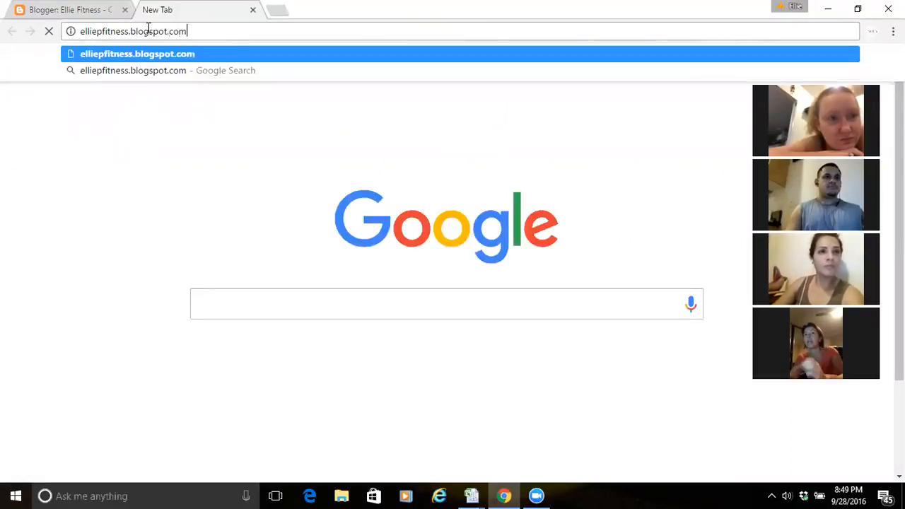
pyautogui.press('Return')
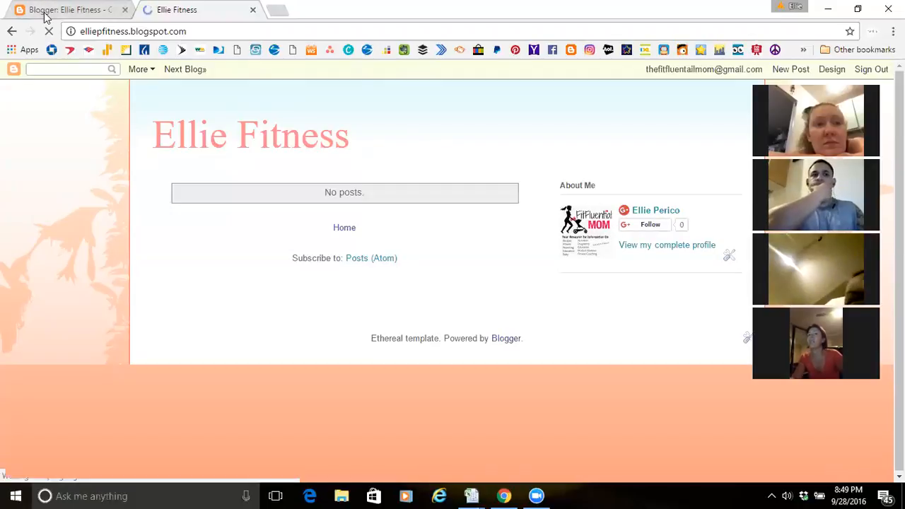
pyautogui.click(21, 13)
pyautogui.click(261, 226)
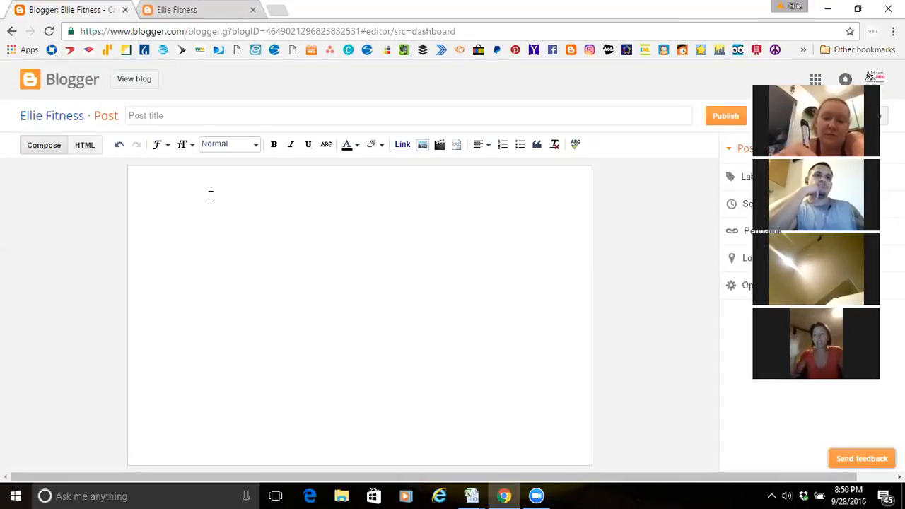
# Open thefitfluentialmom.com in a new tab and go to its About Me page
pyautogui.click(277, 11)
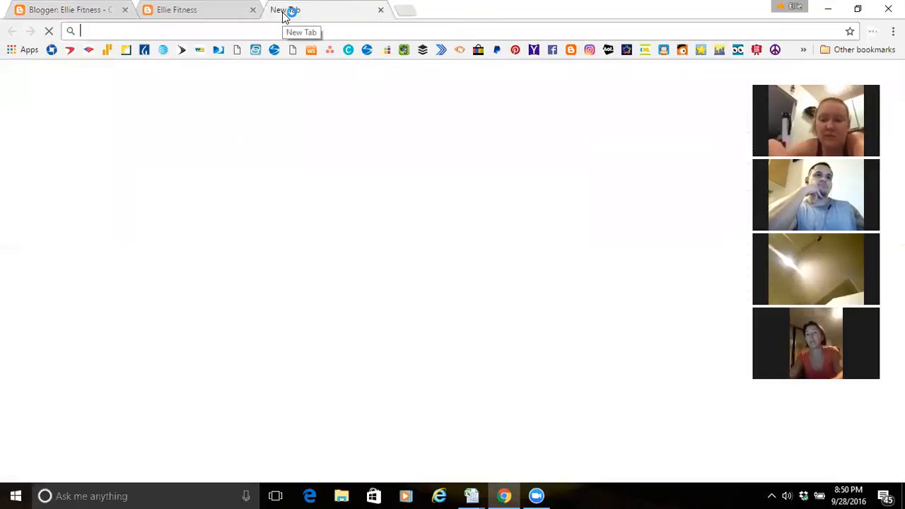
pyautogui.write('fitfluentialm')
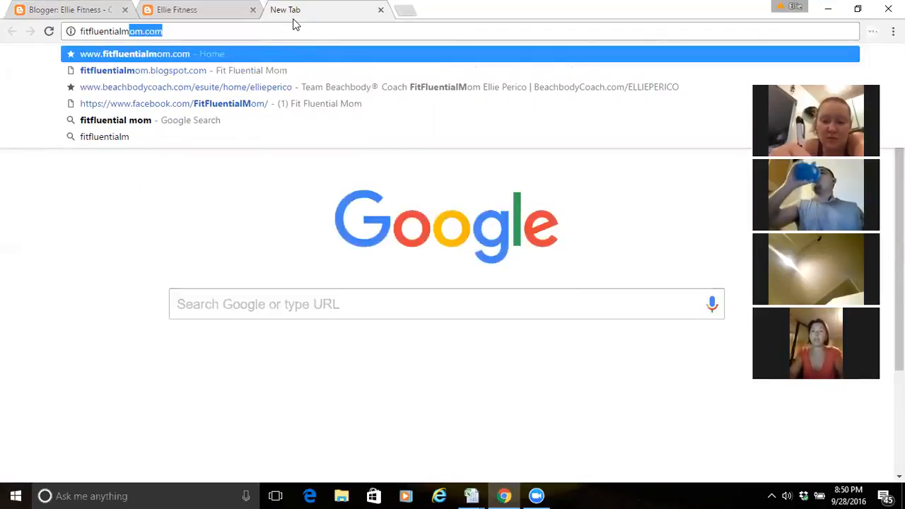
pyautogui.click(82, 31)
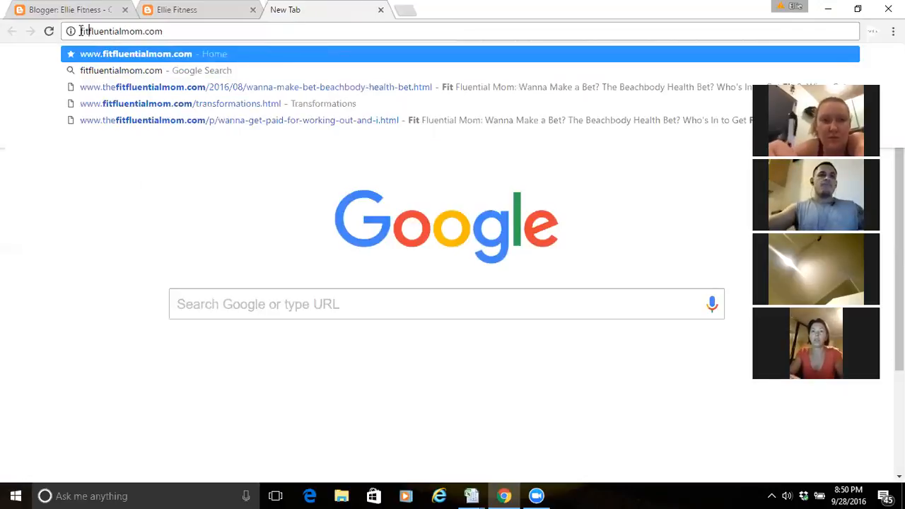
pyautogui.write('the')
pyautogui.press('Return')
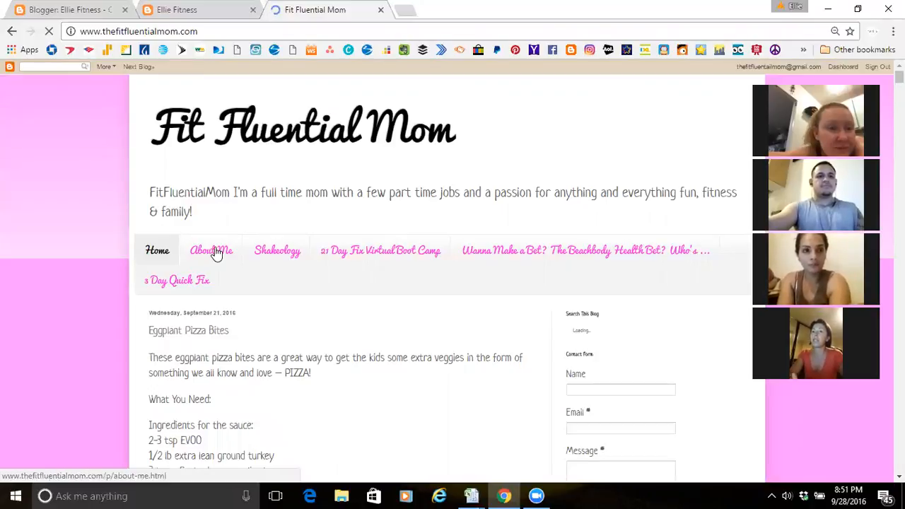
pyautogui.click(215, 252)
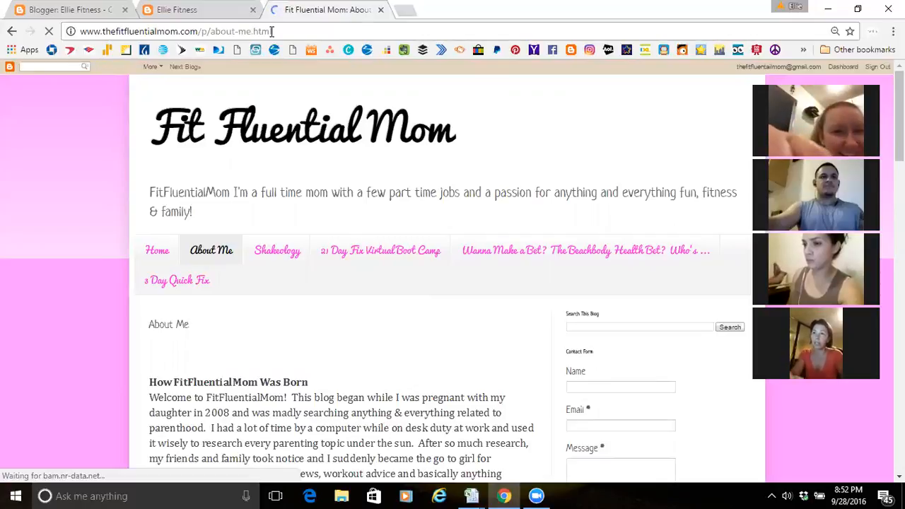
pyautogui.scroll(-3, 452, 283)
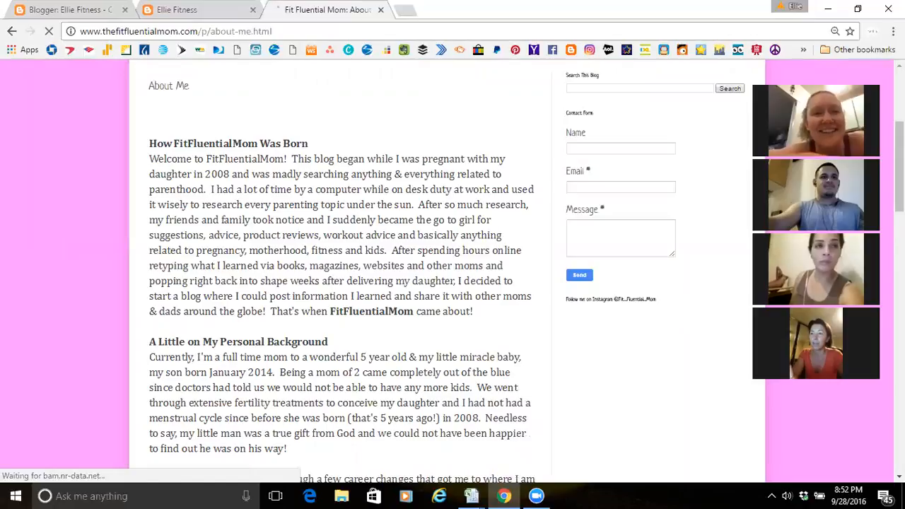
pyautogui.scroll(-2, 452, 282)
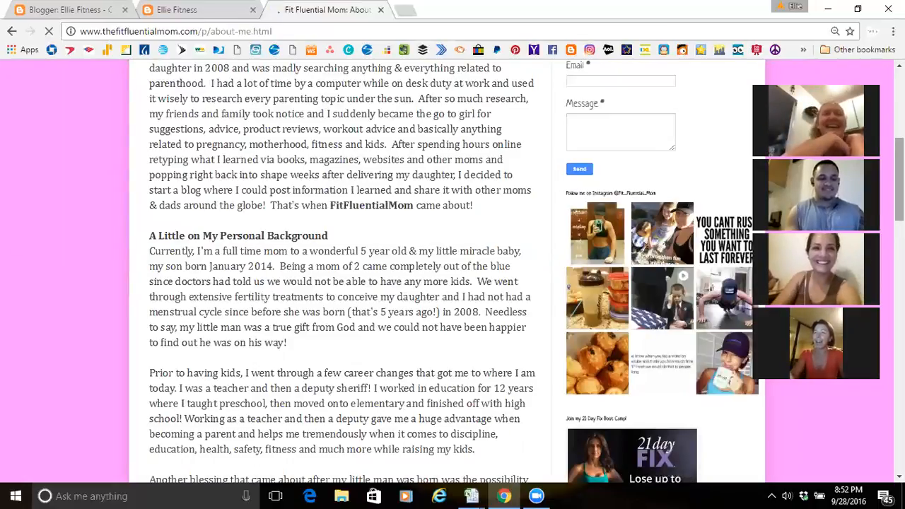
pyautogui.scroll(2, 452, 269)
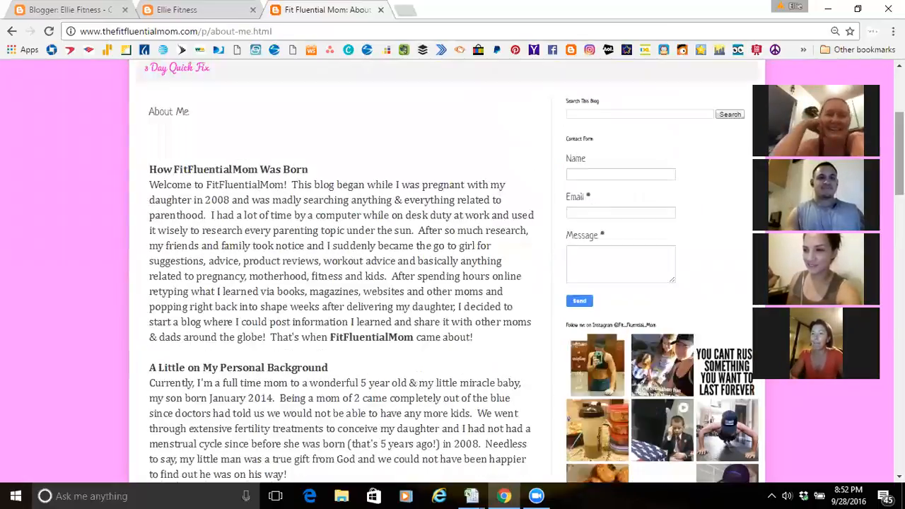
pyautogui.scroll(-2, 452, 268)
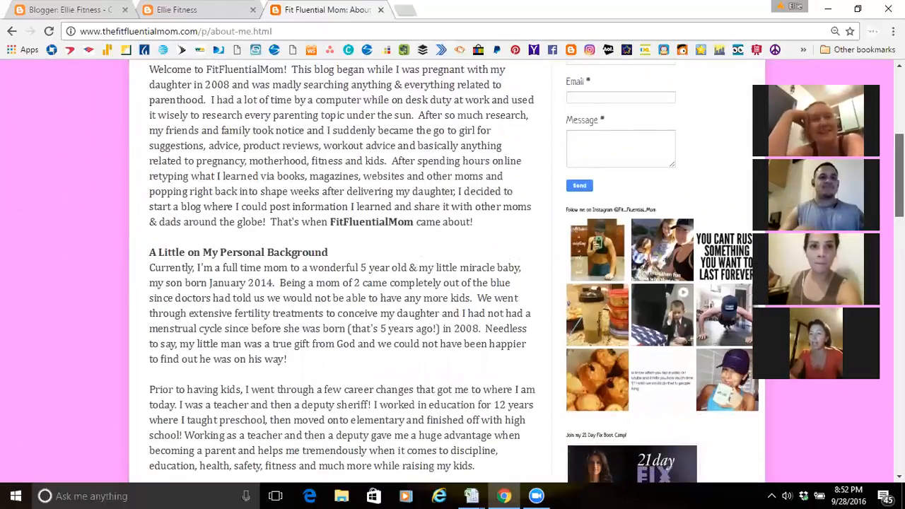
pyautogui.scroll(-2, 453, 269)
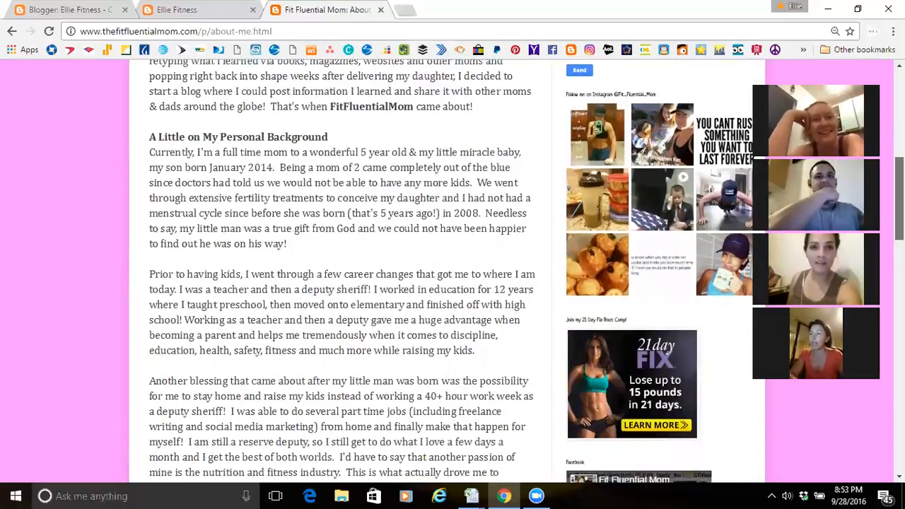
pyautogui.scroll(2, 452, 269)
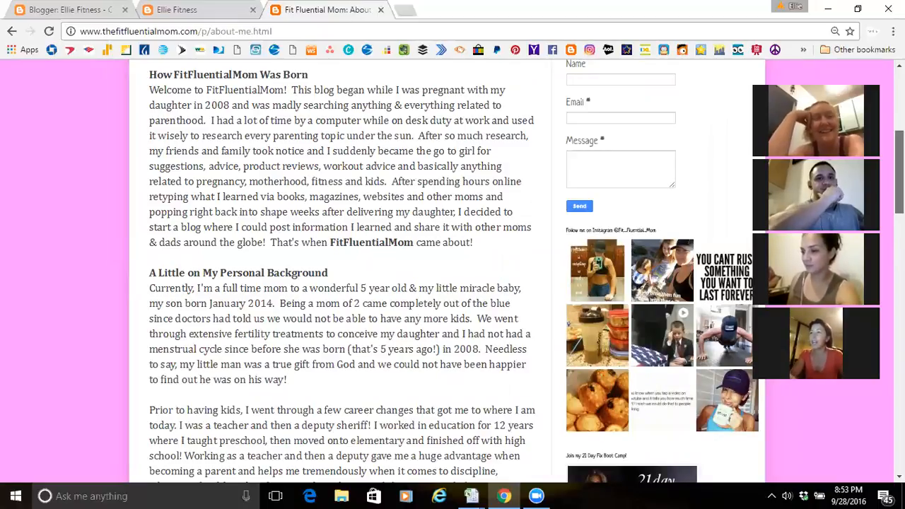
pyautogui.scroll(2, 452, 269)
pyautogui.scroll(2, 452, 268)
pyautogui.scroll(-3, 453, 269)
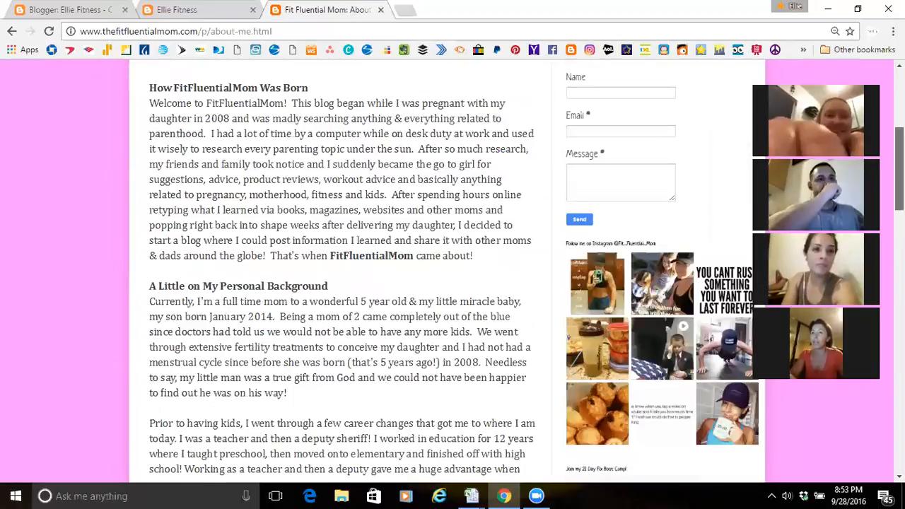
pyautogui.scroll(-6, 452, 268)
pyautogui.scroll(1, 452, 268)
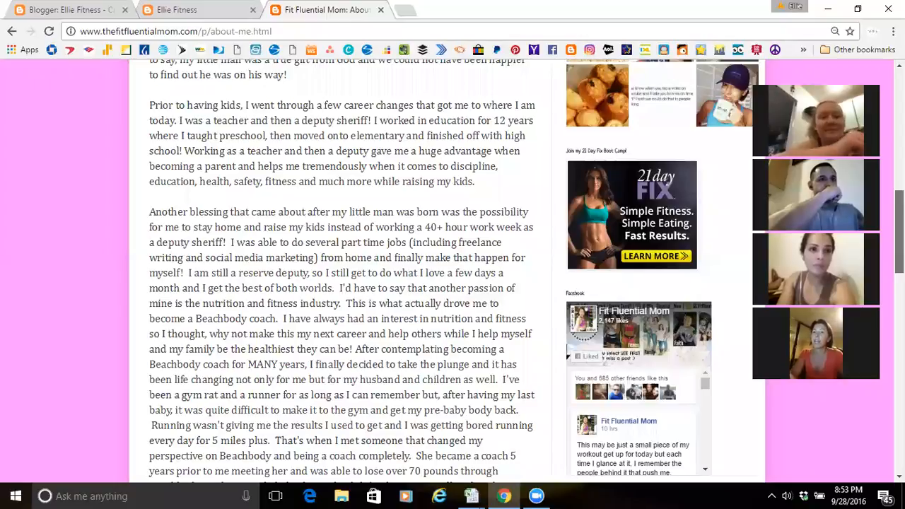
pyautogui.scroll(-8, 157, 262)
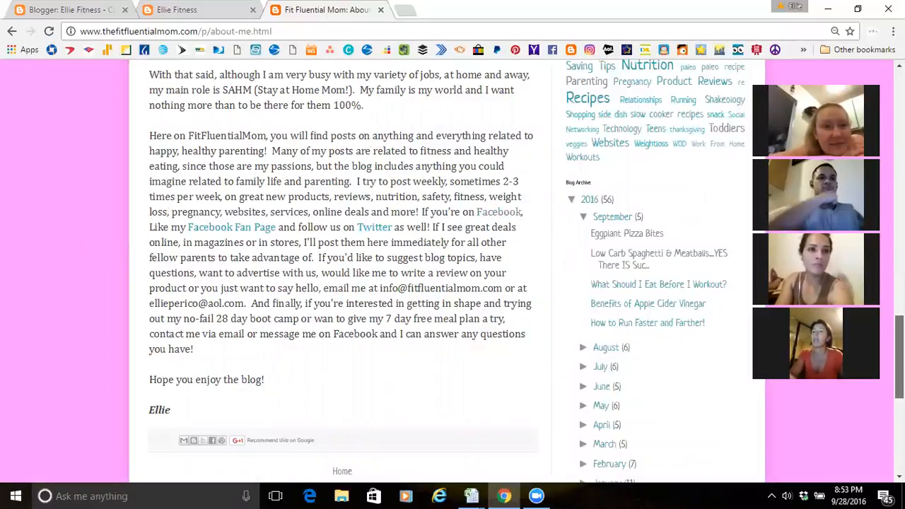
pyautogui.scroll(2, 340, 269)
pyautogui.scroll(5, 340, 269)
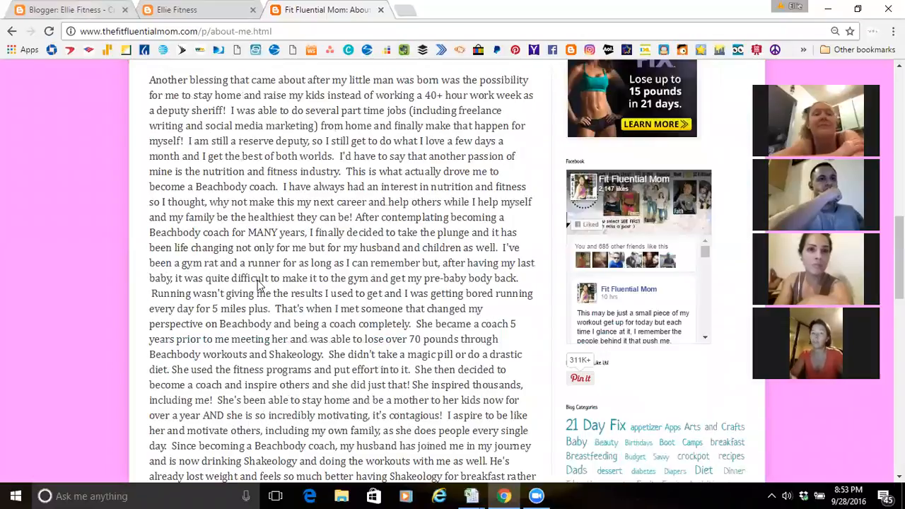
pyautogui.click(70, 10)
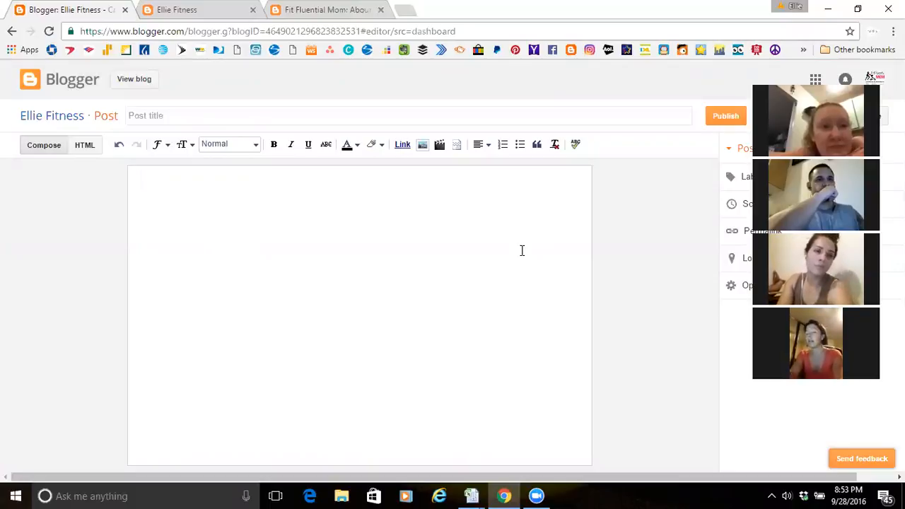
# Type 'For more information, follow me on Facebook and Instagram.' in the post body
pyautogui.write('For ')
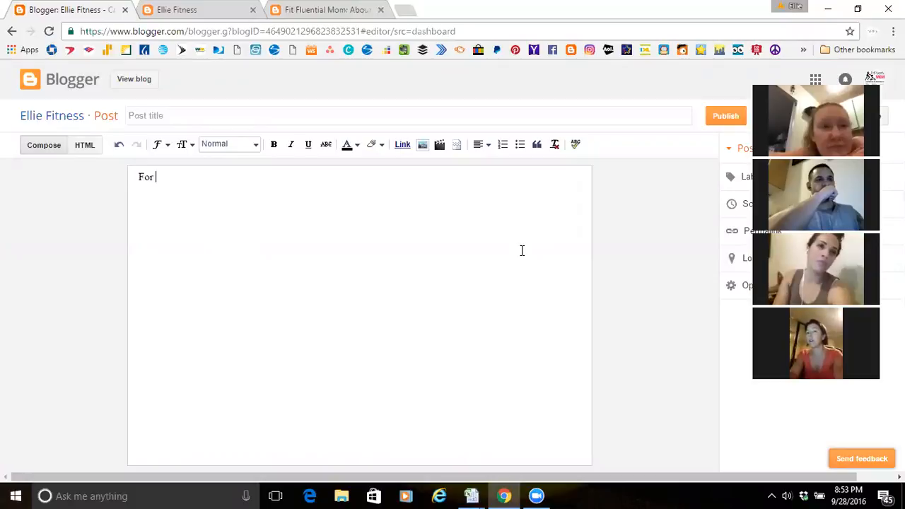
pyautogui.write('more information, follow m')
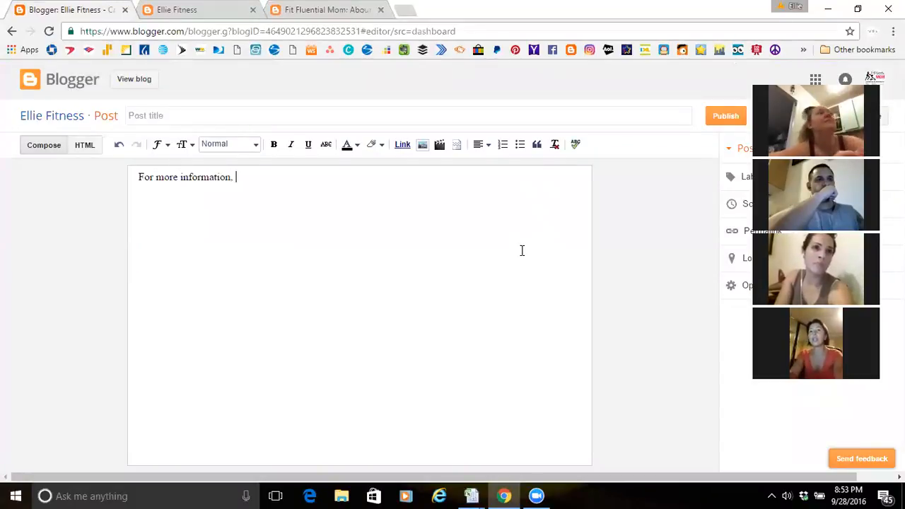
pyautogui.write('e on Facebook an d I')
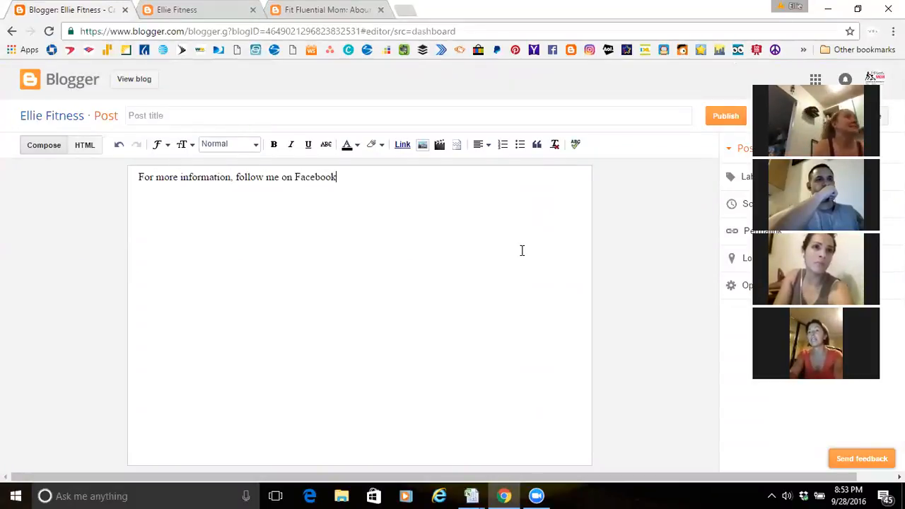
pyautogui.press('BackSpace')
pyautogui.press('BackSpace')
pyautogui.press('BackSpace')
pyautogui.press('BackSpace')
pyautogui.press('BackSpace')
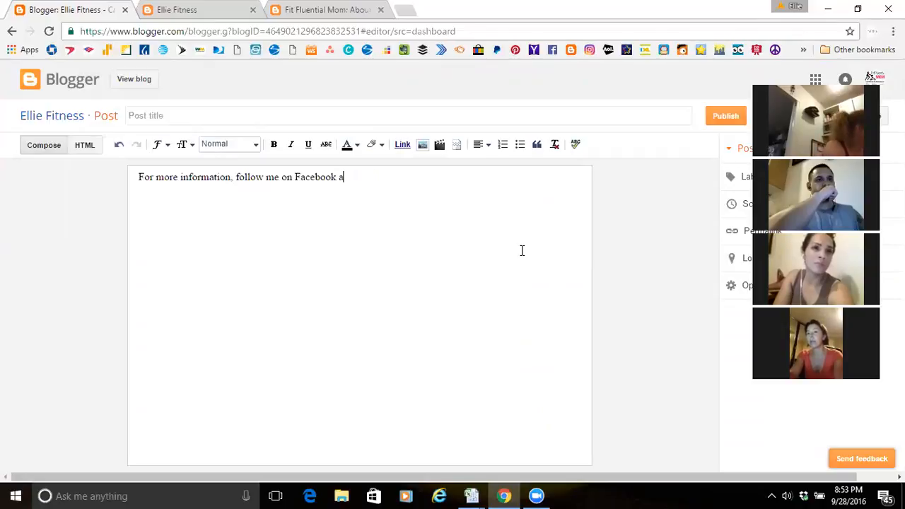
pyautogui.write('nd INstag')
pyautogui.press('BackSpace')
pyautogui.press('BackSpace')
pyautogui.press('BackSpace')
pyautogui.press('BackSpace')
pyautogui.press('BackSpace')
pyautogui.write('nstagram.')
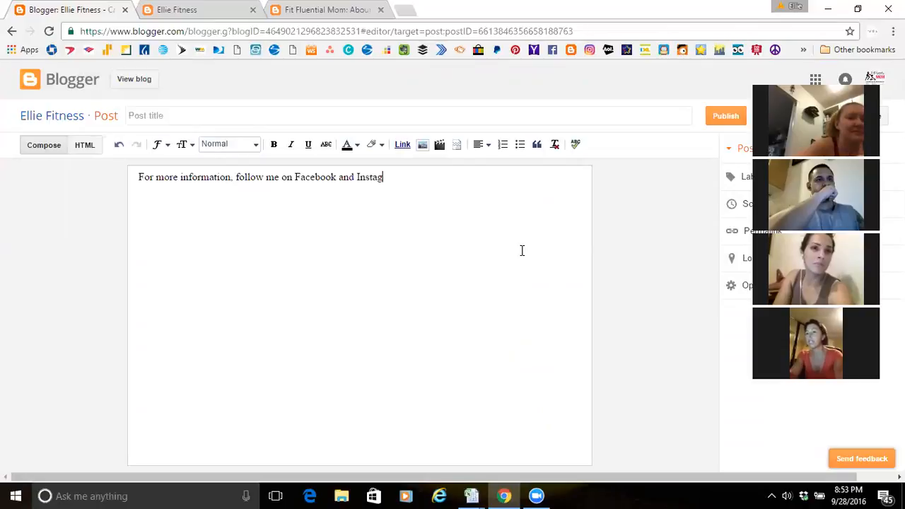
# Open facebook.com/fitfluentialmom in a new tab
pyautogui.click(412, 12)
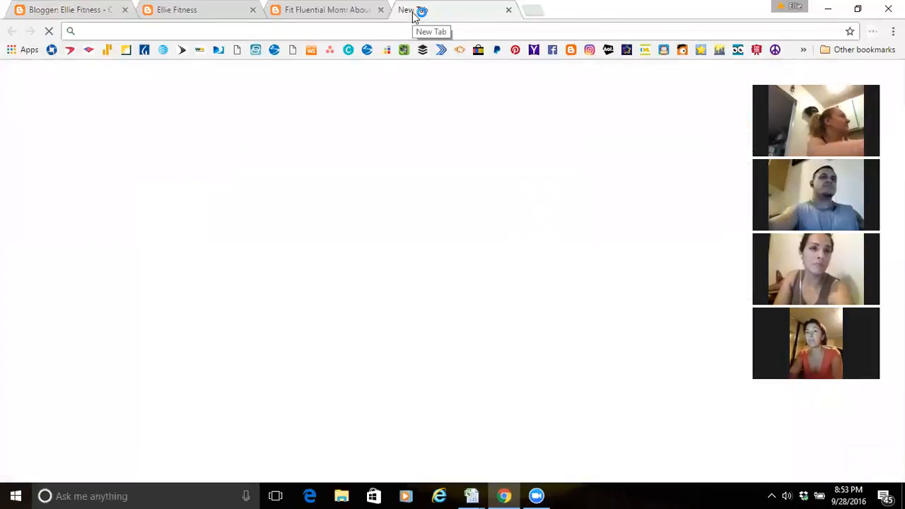
pyautogui.write('fa')
pyautogui.press('Return')
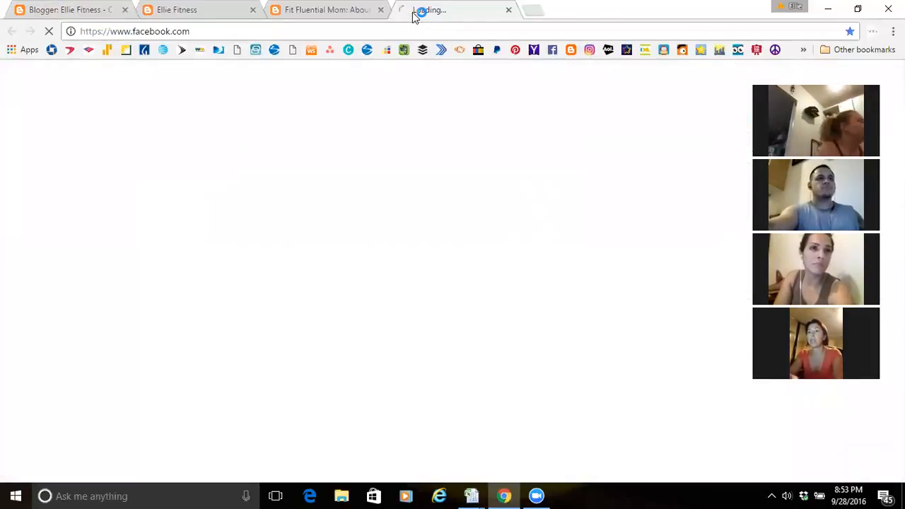
pyautogui.click(246, 32)
pyautogui.click(247, 31)
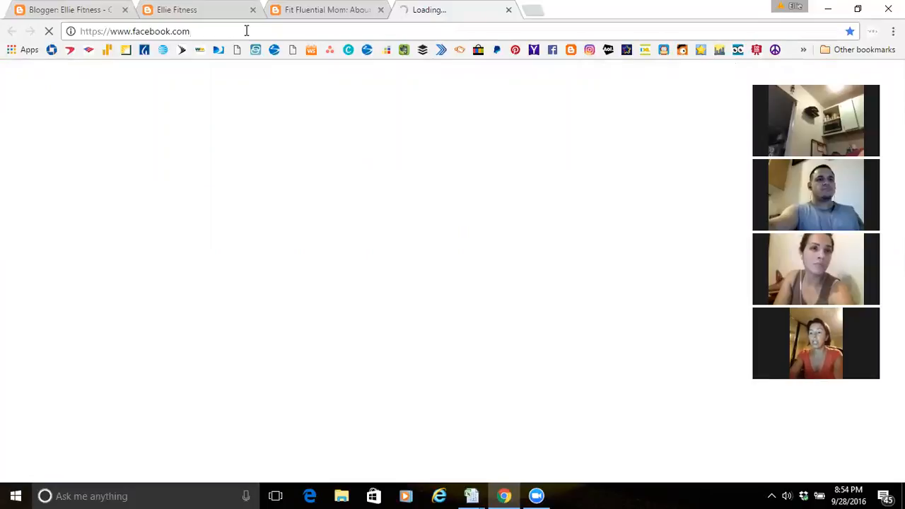
pyautogui.write('/fit')
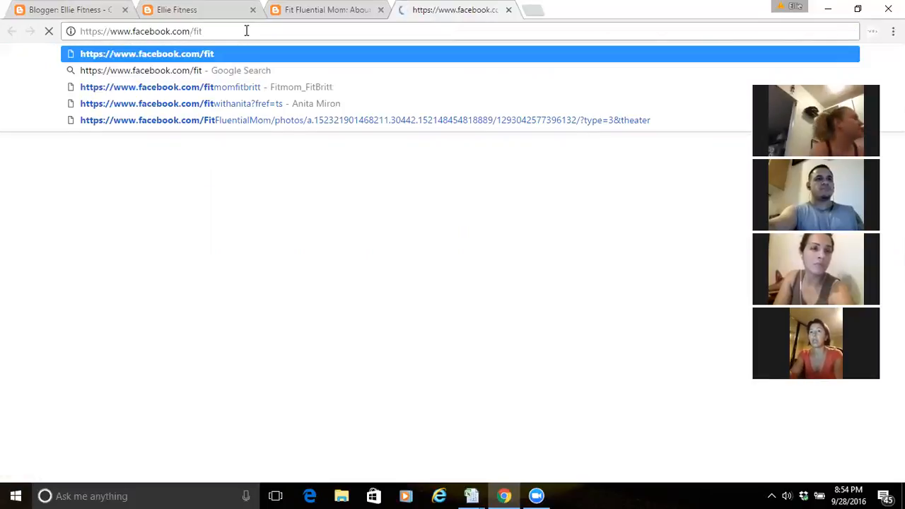
pyautogui.write('f')
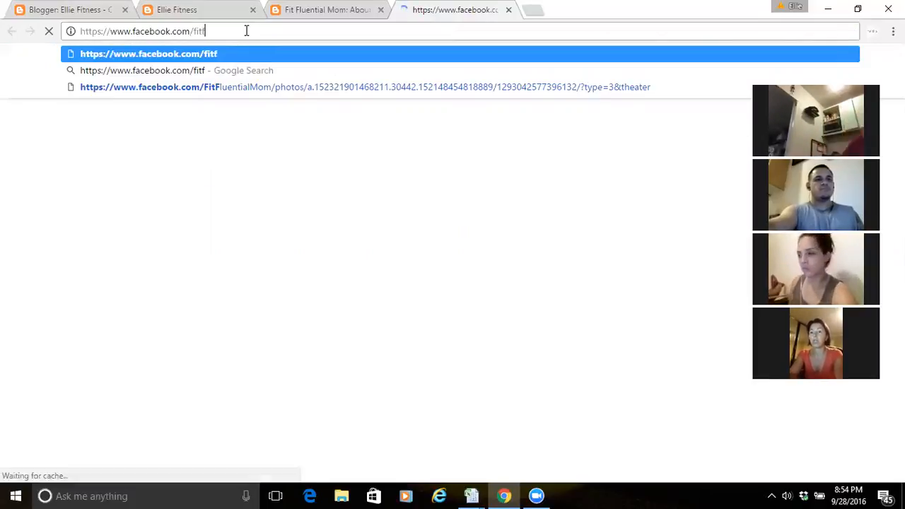
pyautogui.write('luentialmom.')
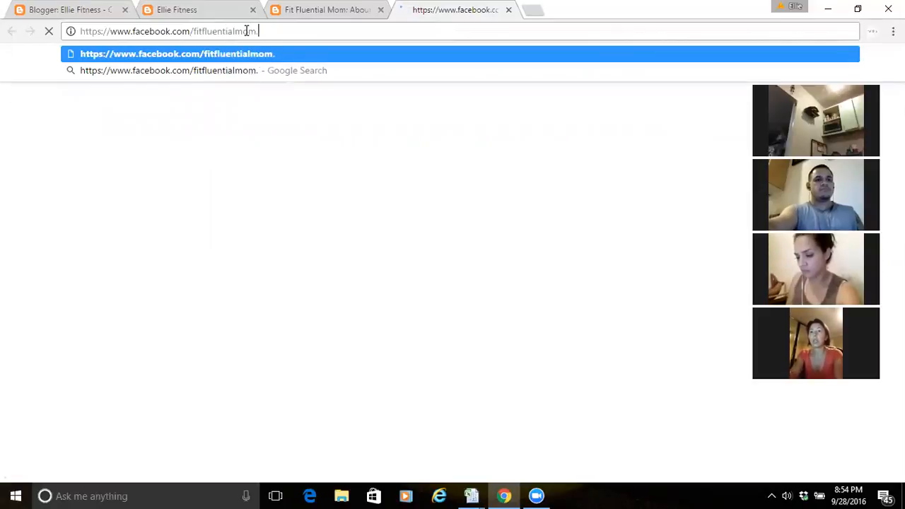
pyautogui.press('Return')
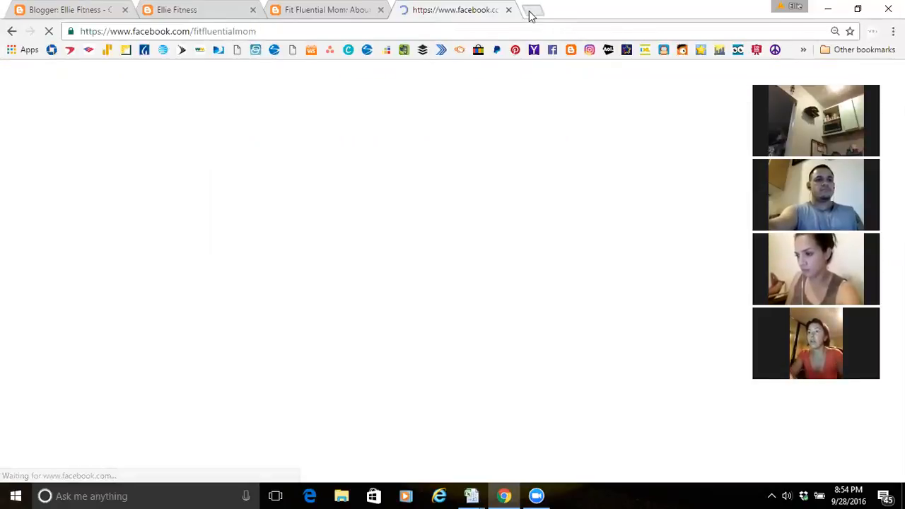
# Open Instagram in another tab, select the Facebook page's address, and return to Blogger
pyautogui.click(531, 11)
pyautogui.click(588, 51)
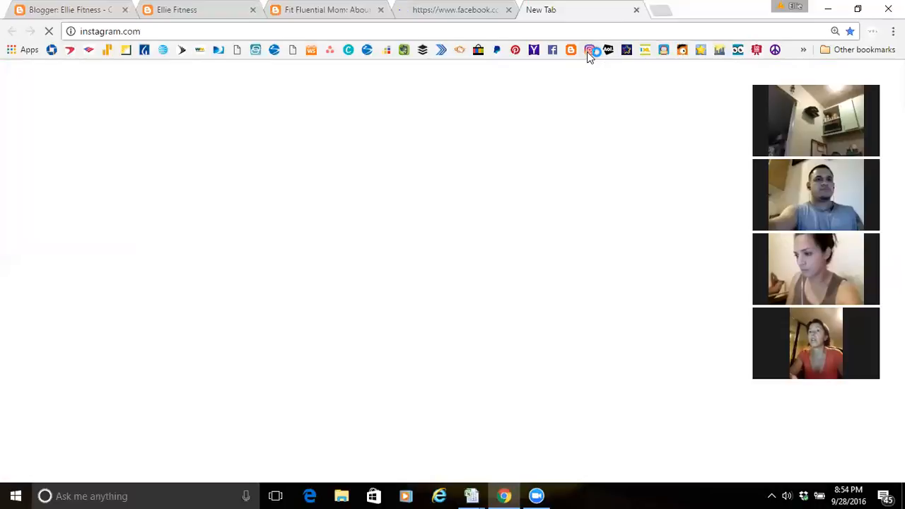
pyautogui.click(440, 10)
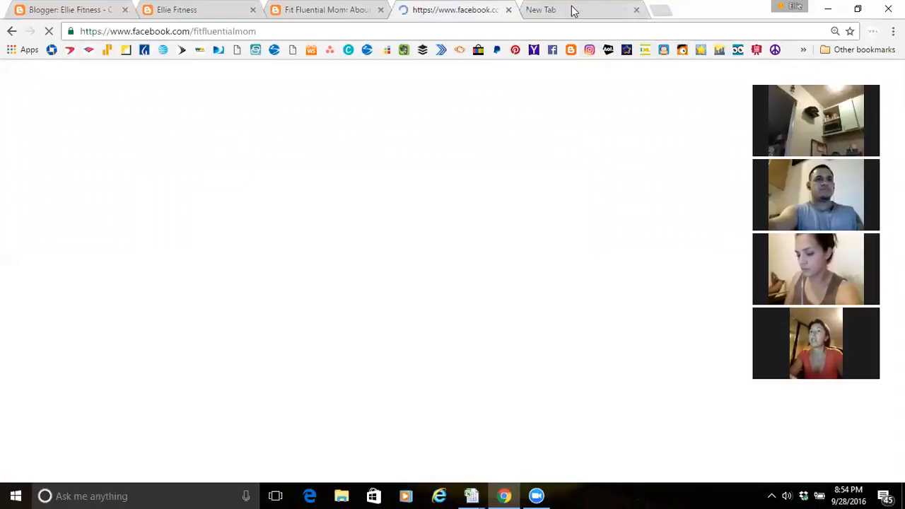
pyautogui.click(572, 10)
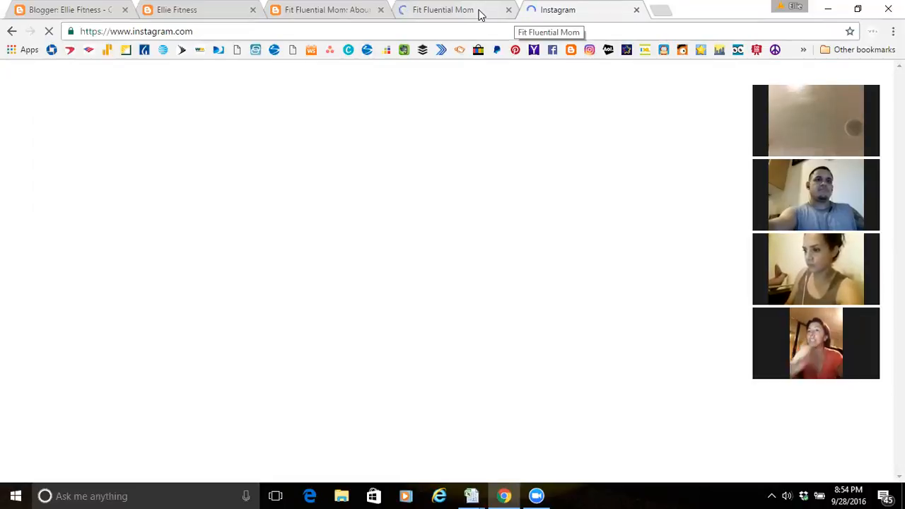
pyautogui.click(387, 31)
pyautogui.click(427, 31)
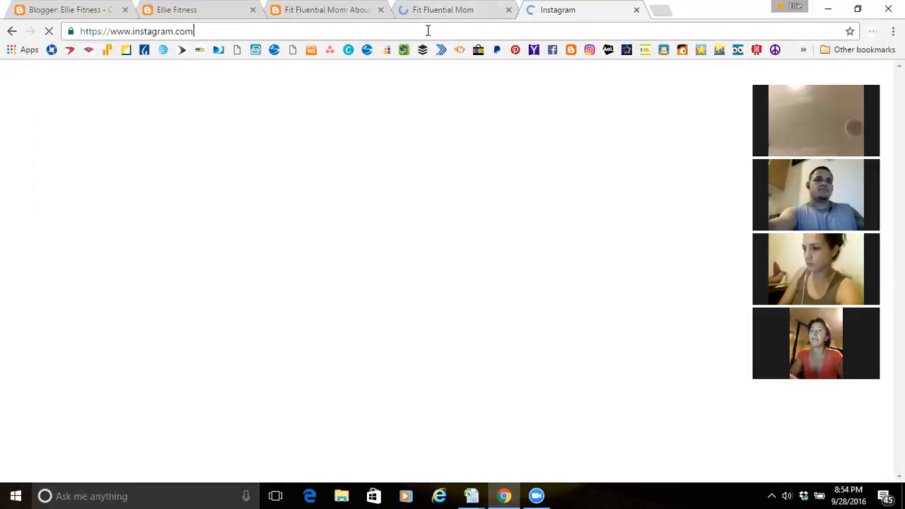
pyautogui.click(448, 6)
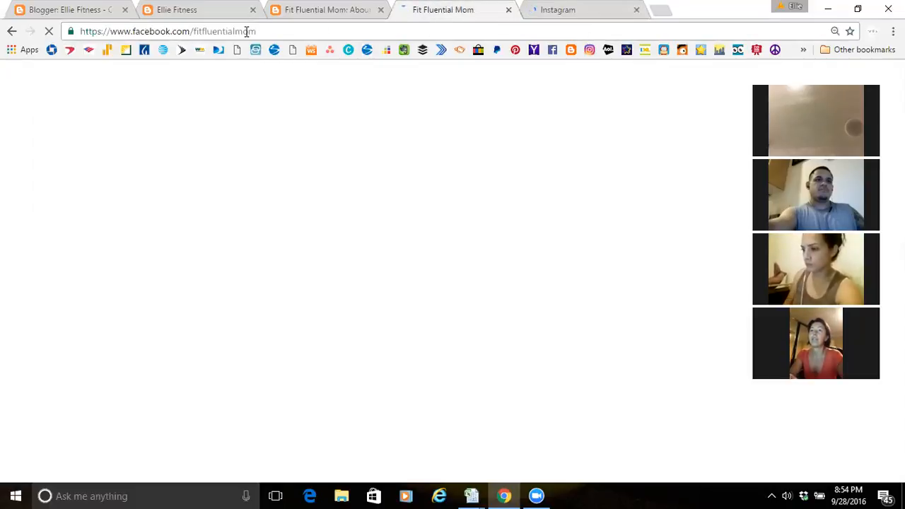
pyautogui.moveTo(263, 32); pyautogui.dragTo(45, 34)
pyautogui.hotkey('ctrl', 'c')
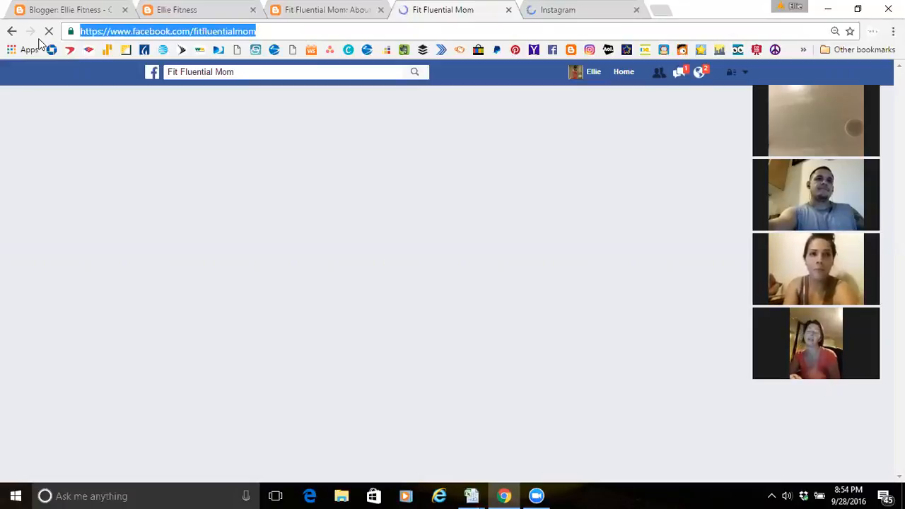
pyautogui.click(92, 8)
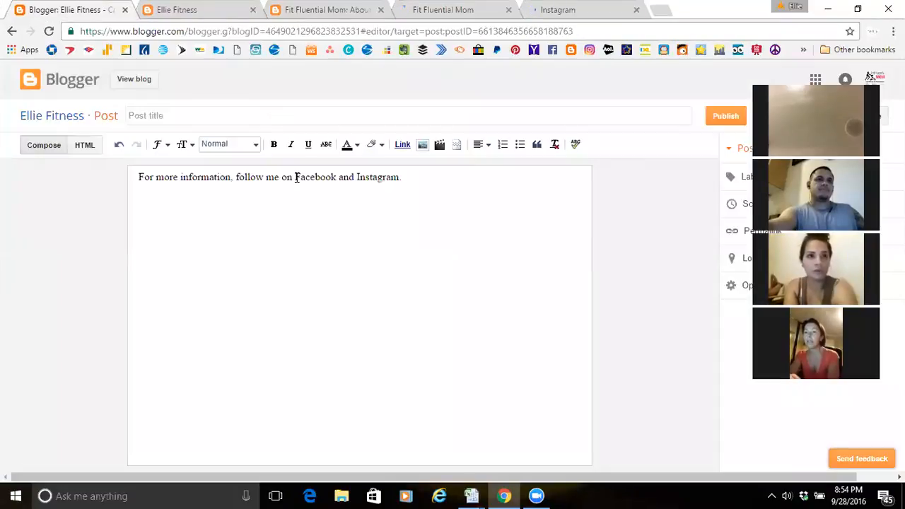
# Start linking 'Facebook' to the pasted page address, then cancel the link dialog
pyautogui.moveTo(296, 176); pyautogui.dragTo(337, 177)
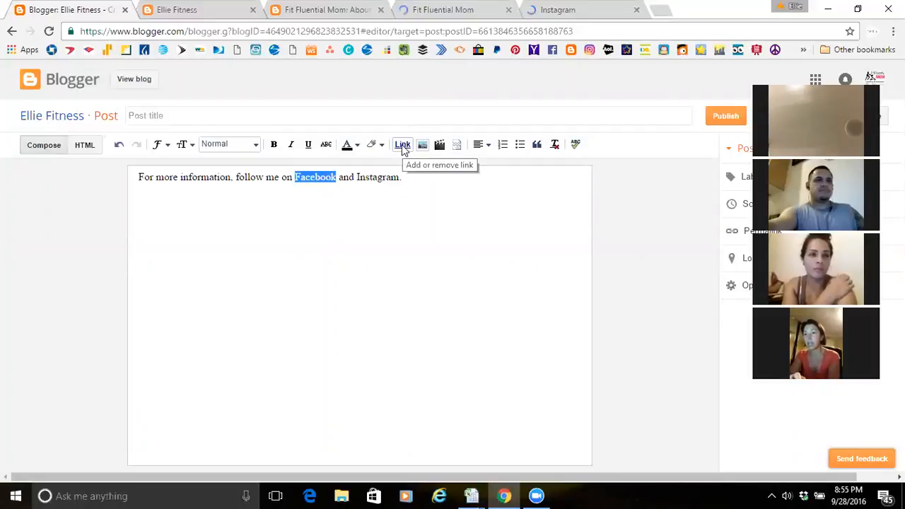
pyautogui.click(402, 147)
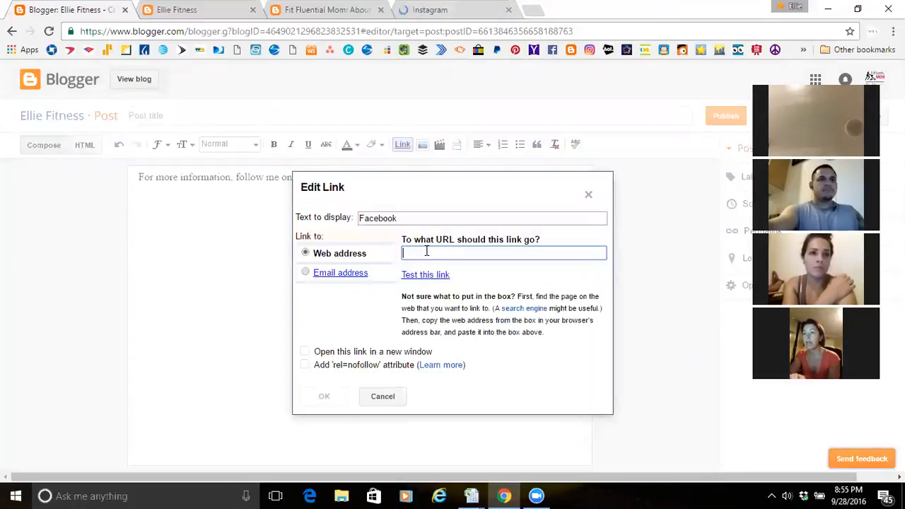
pyautogui.hotkey('ctrl', 'v')
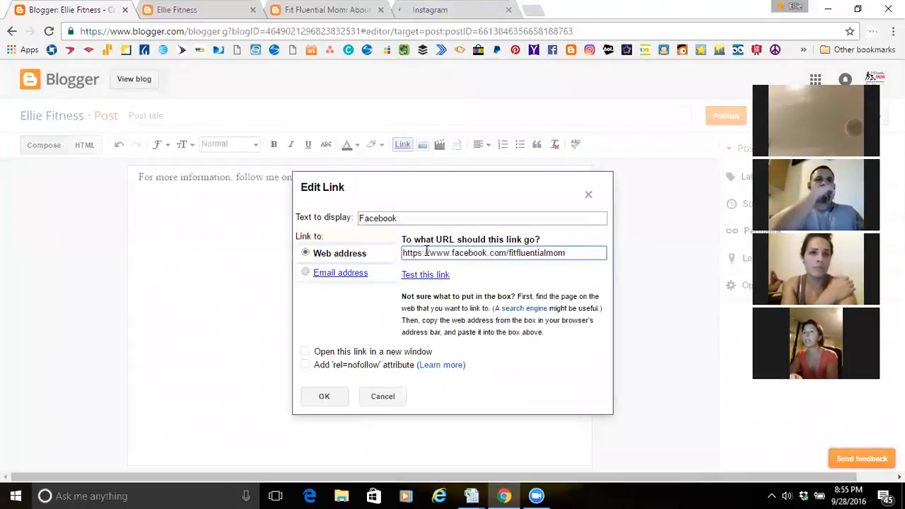
pyautogui.doubleClick(402, 218)
pyautogui.click(471, 252)
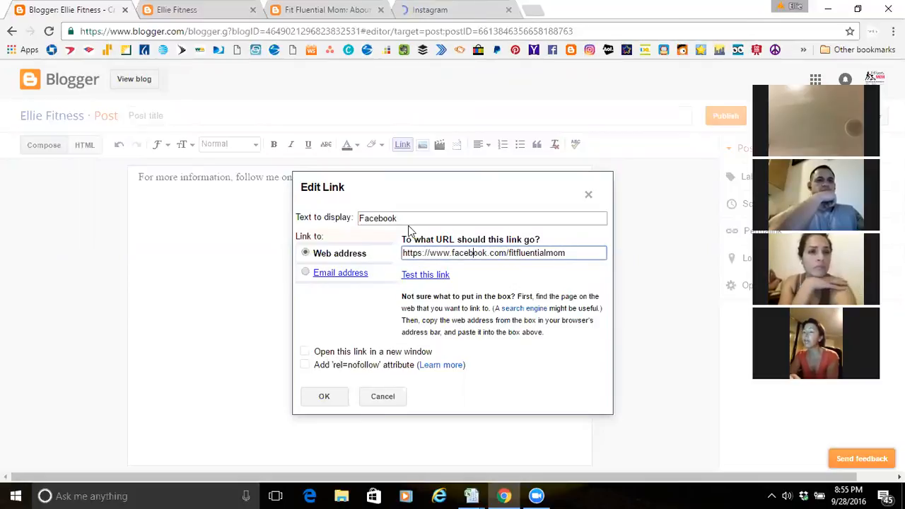
pyautogui.click(588, 194)
# Link 'Facebook' to the pasted Fit Fluential Mom page address, opening in a new window
pyautogui.moveTo(296, 176); pyautogui.dragTo(336, 177)
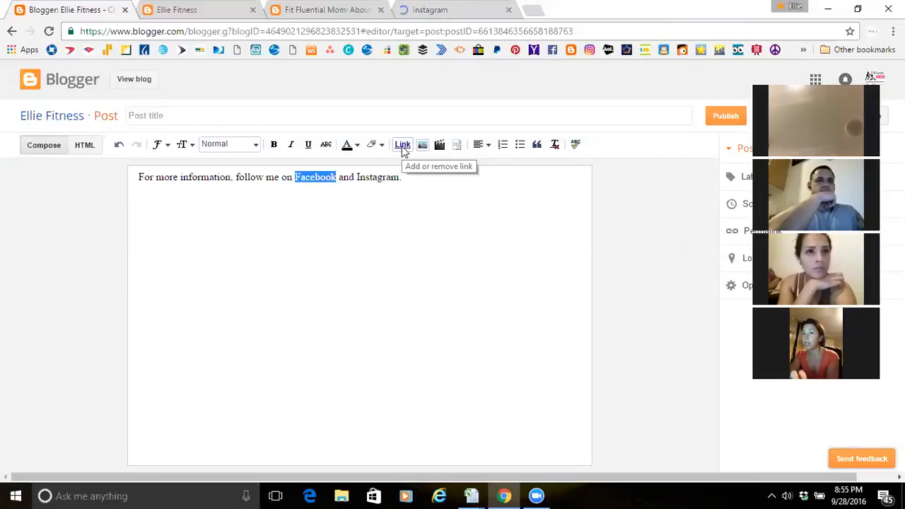
pyautogui.click(402, 147)
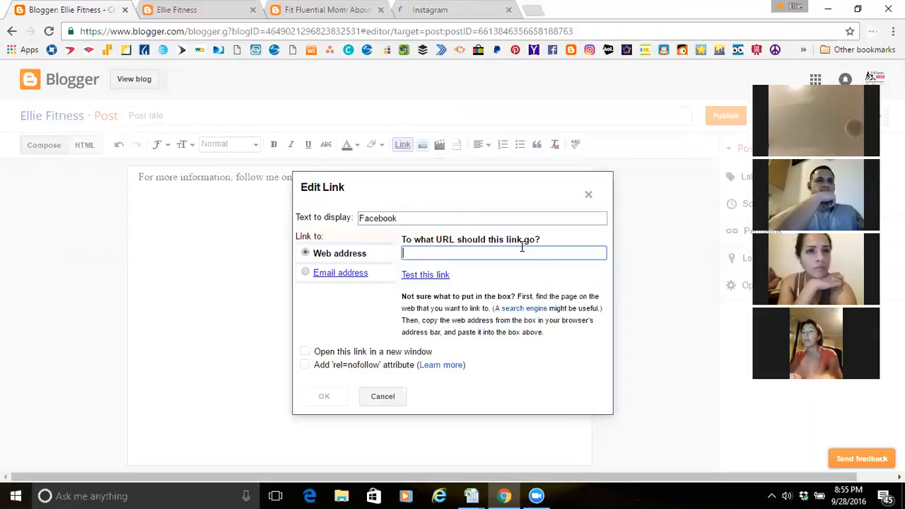
pyautogui.hotkey('ctrl', 'v')
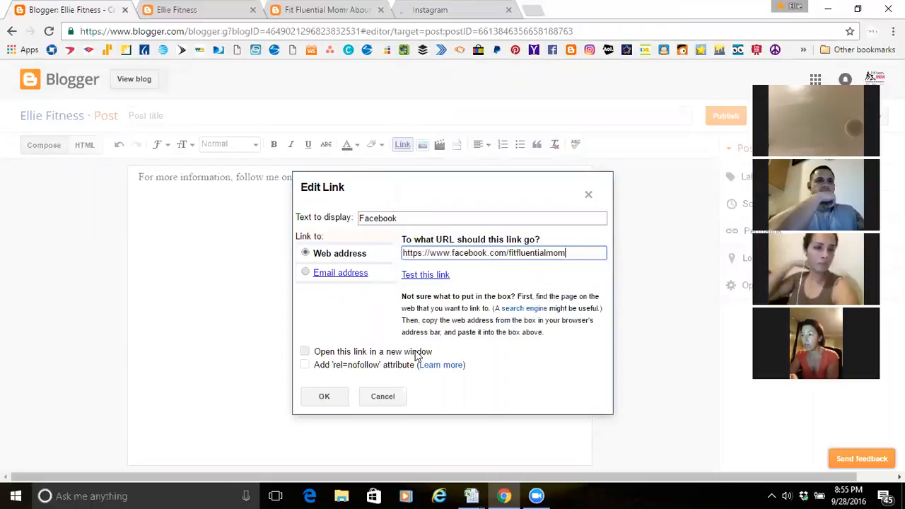
pyautogui.click(305, 352)
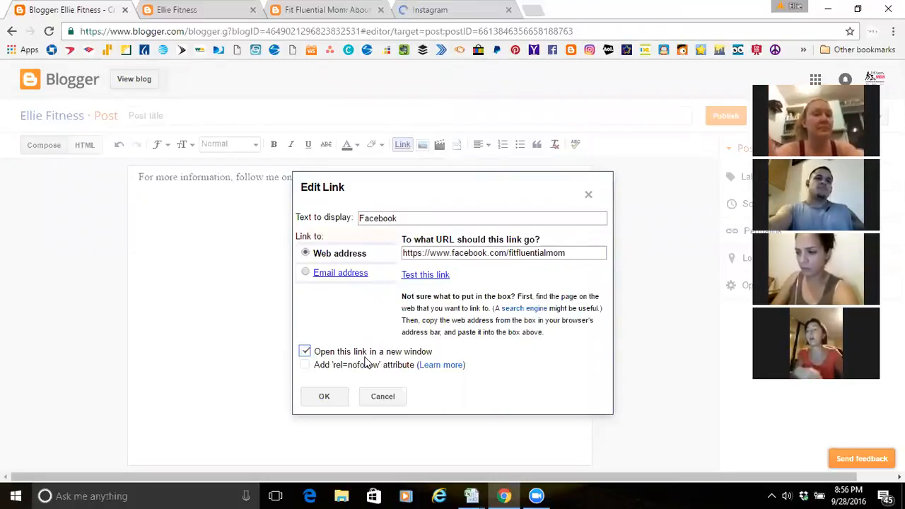
pyautogui.click(325, 396)
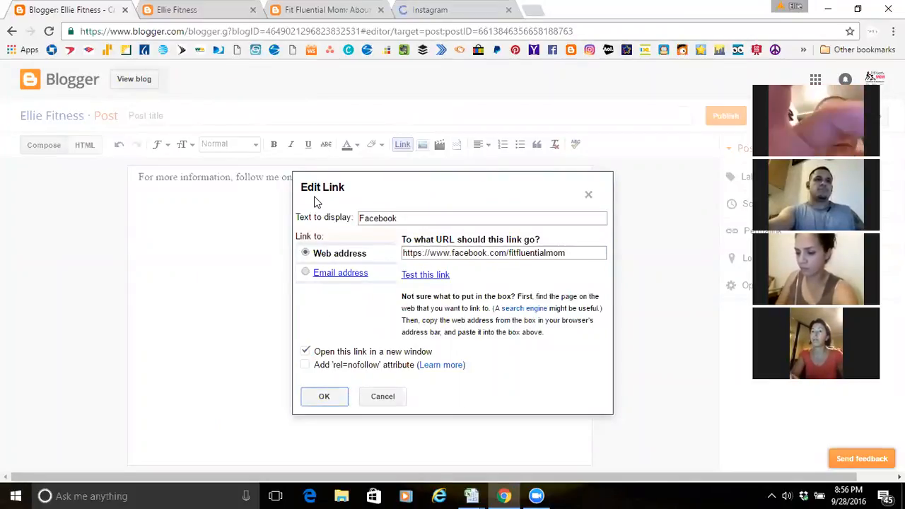
pyautogui.click(325, 396)
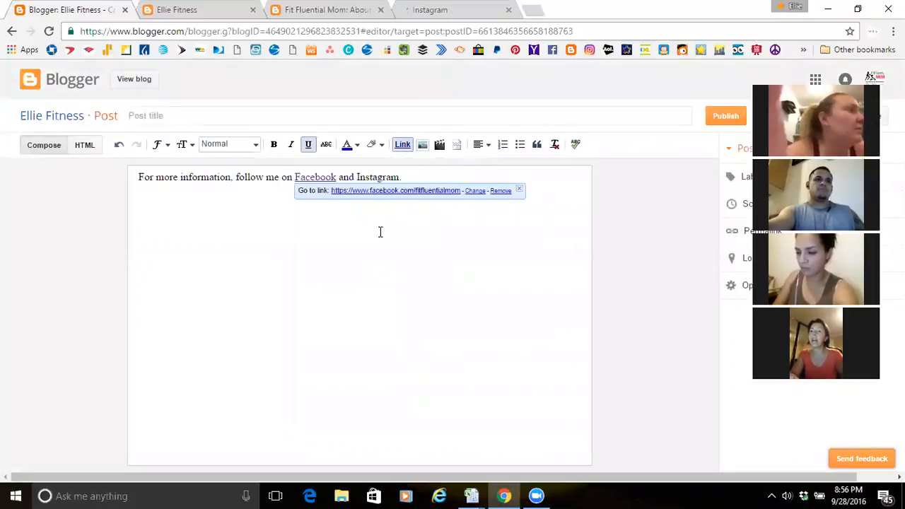
pyautogui.click(356, 177)
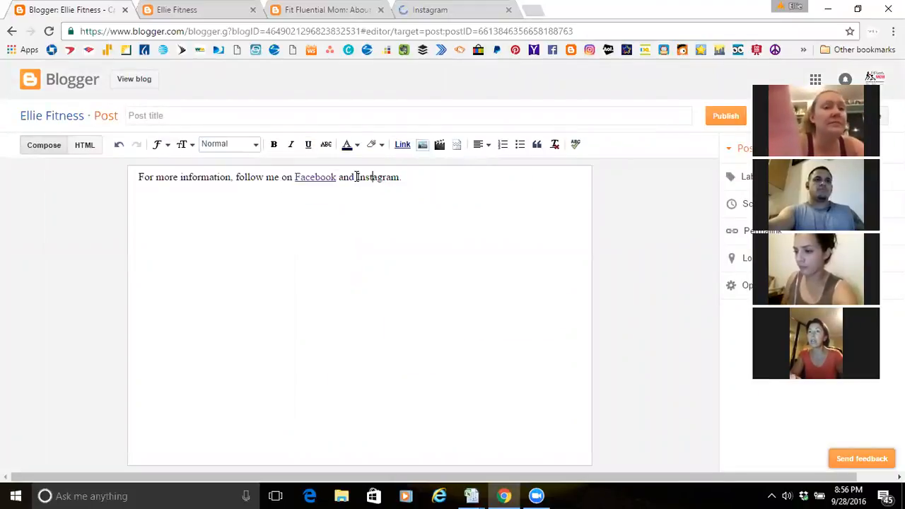
# Link 'Instagram' to an instagram.com profile address and title the post 'About Me'
pyautogui.doubleClick(398, 177)
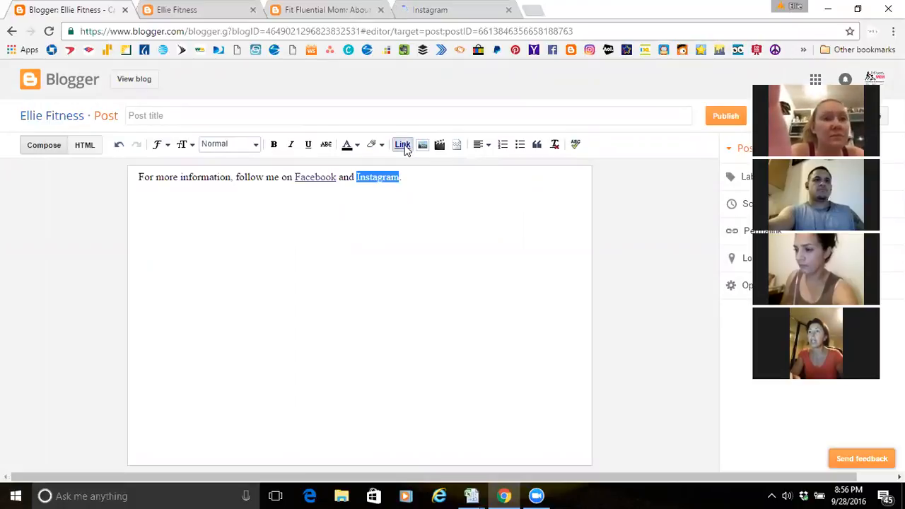
pyautogui.click(402, 146)
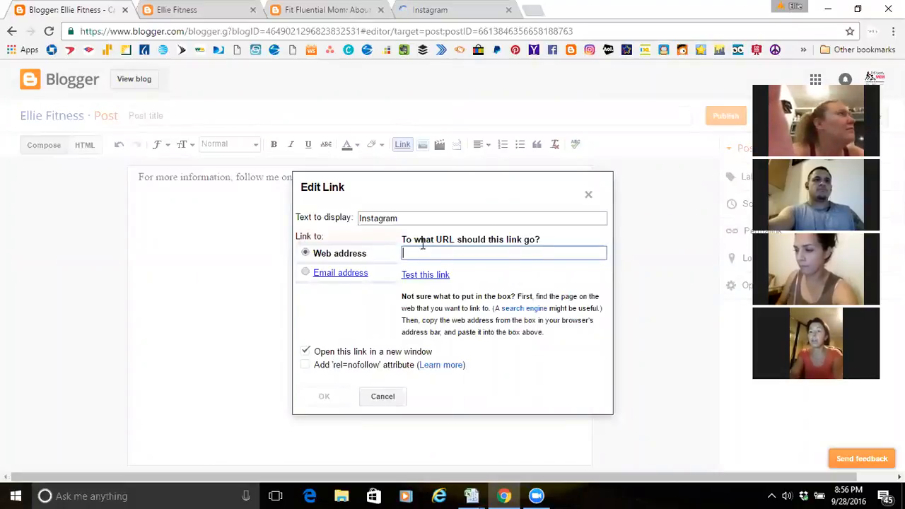
pyautogui.write('http://www.unstag')
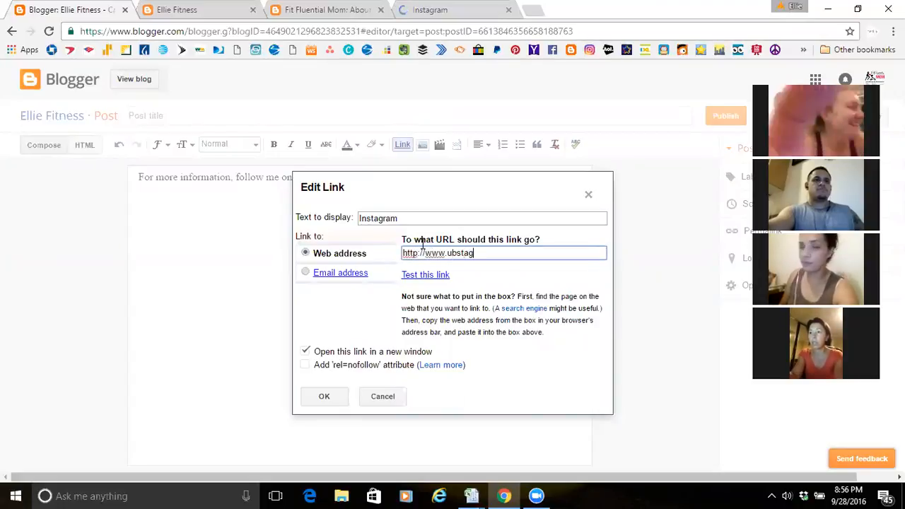
pyautogui.press('BackSpace')
pyautogui.press('BackSpace')
pyautogui.press('BackSpace')
pyautogui.press('BackSpace')
pyautogui.press('BackSpace')
pyautogui.press('BackSpace')
pyautogui.press('BackSpace')
pyautogui.write('insta')
pyautogui.press('BackSpace')
pyautogui.press('BackSpace')
pyautogui.press('BackSpace')
pyautogui.press('BackSpace')
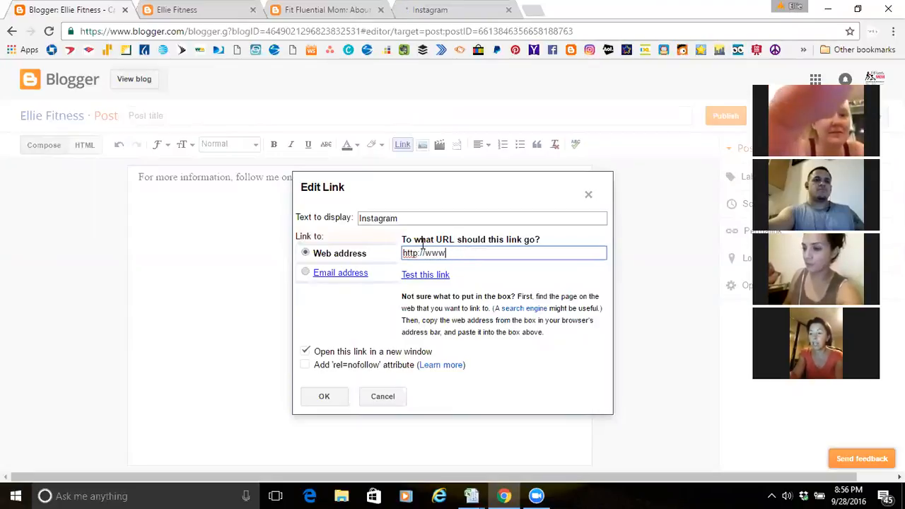
pyautogui.write('nstar')
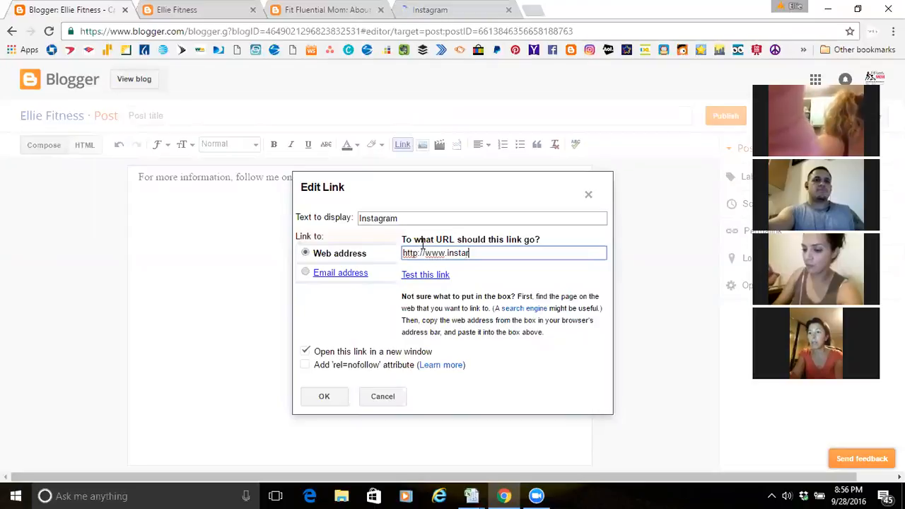
pyautogui.press('BackSpace')
pyautogui.write('gram.com/fitcopmom')
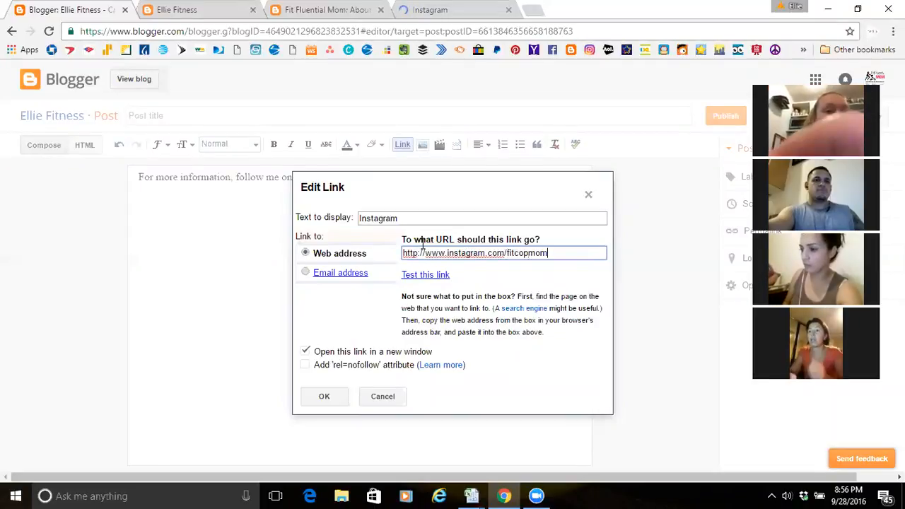
pyautogui.click(325, 396)
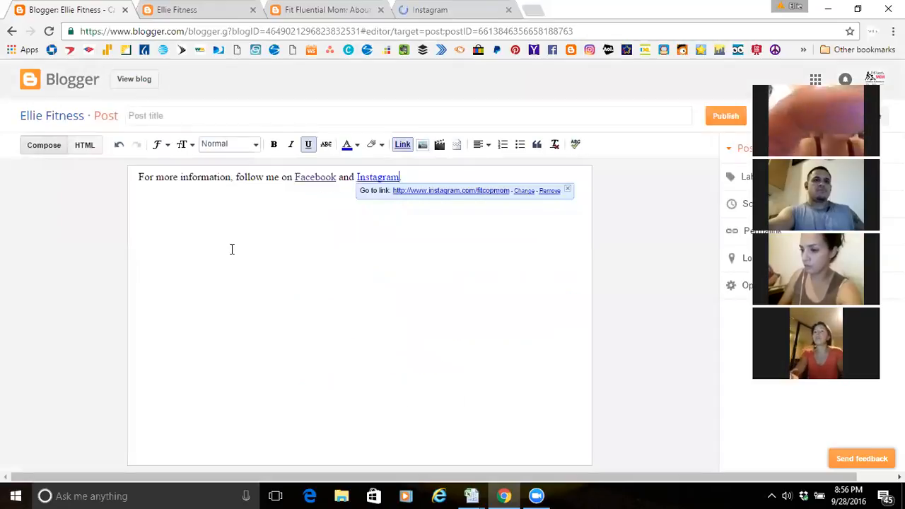
pyautogui.click(277, 207)
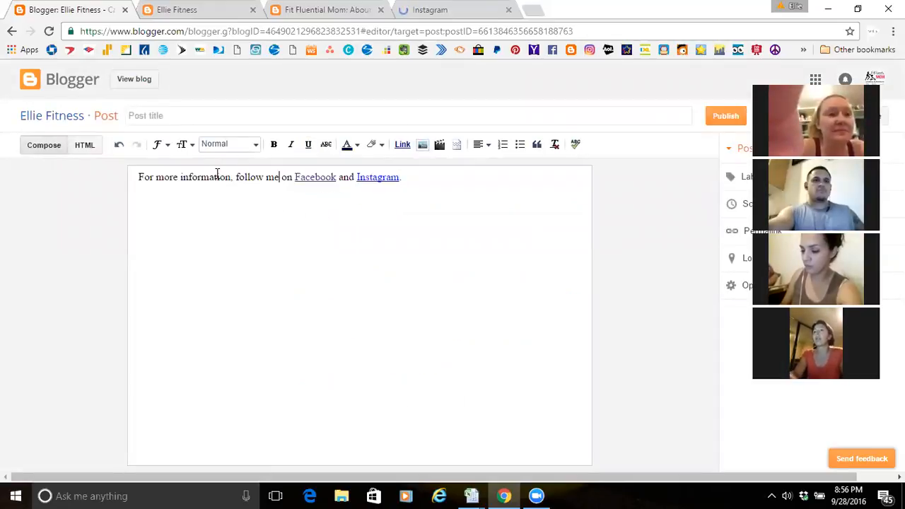
pyautogui.click(160, 116)
pyautogui.write('About Me')
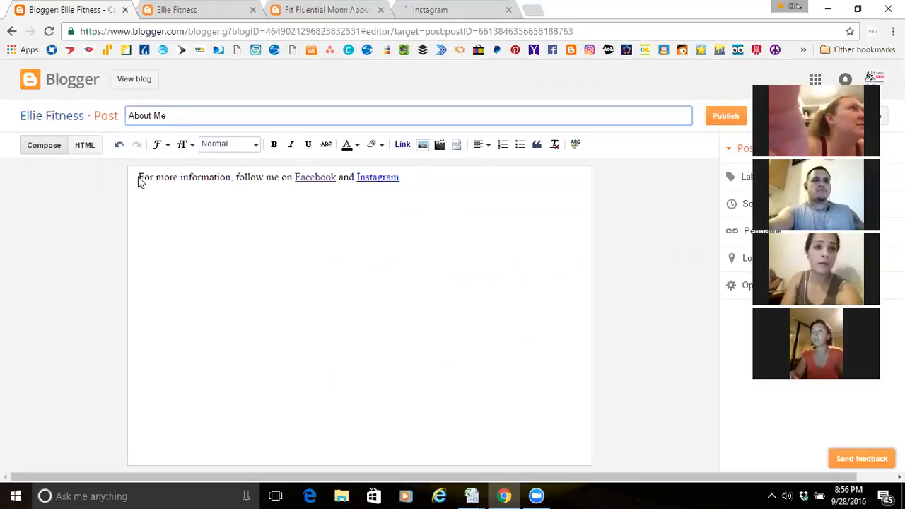
# Copy the 'How FitFluentialMom Was Born' section from the Fit Fluential Mom About Me page
pyautogui.click(200, 8)
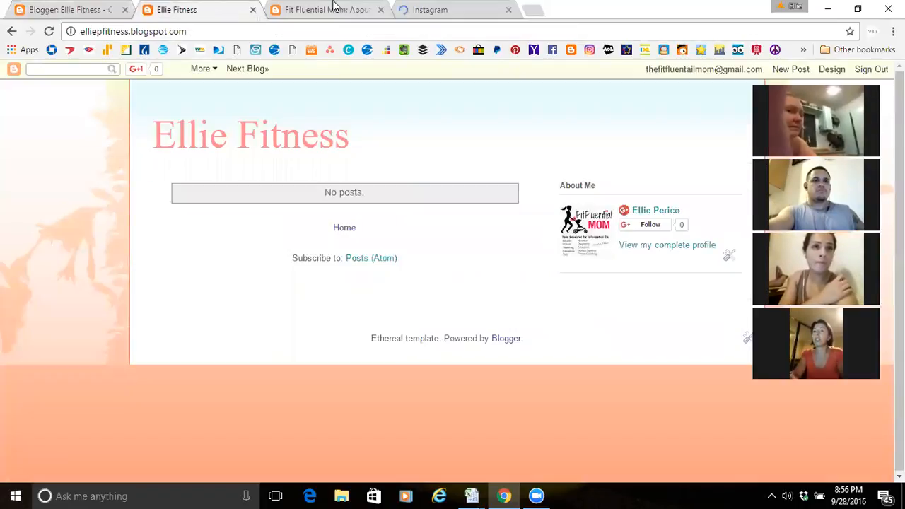
pyautogui.click(335, 8)
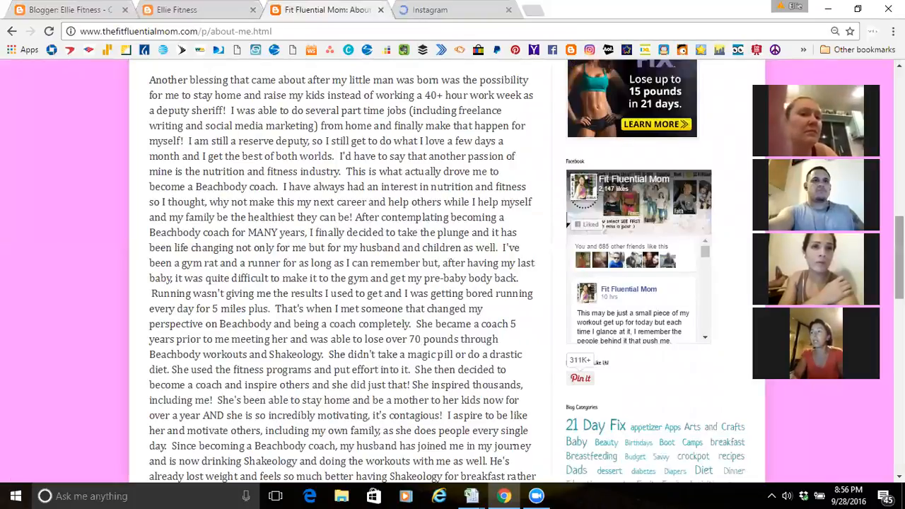
pyautogui.moveTo(899, 257); pyautogui.dragTo(899, 113)
pyautogui.scroll(-1, 271, 285)
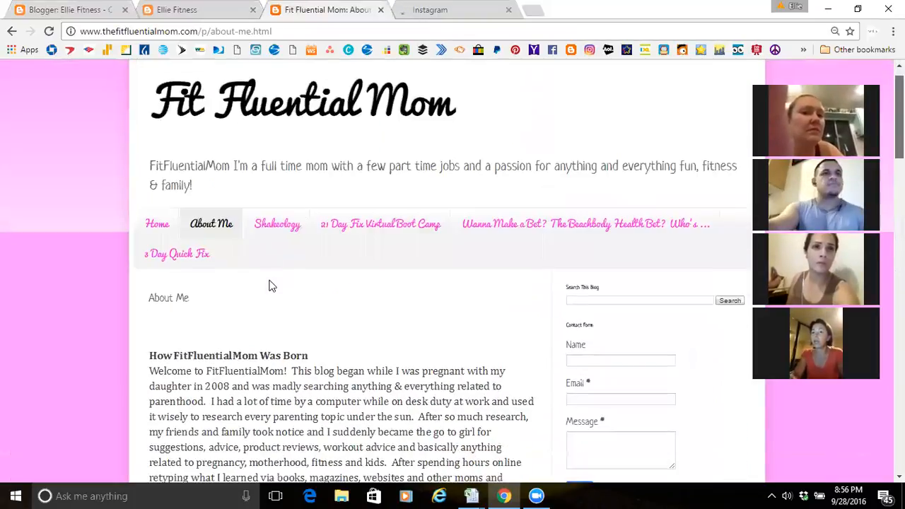
pyautogui.moveTo(155, 331); pyautogui.dragTo(251, 452)
pyautogui.moveTo(473, 376); pyautogui.dragTo(147, 210)
pyautogui.hotkey('ctrl', 'c')
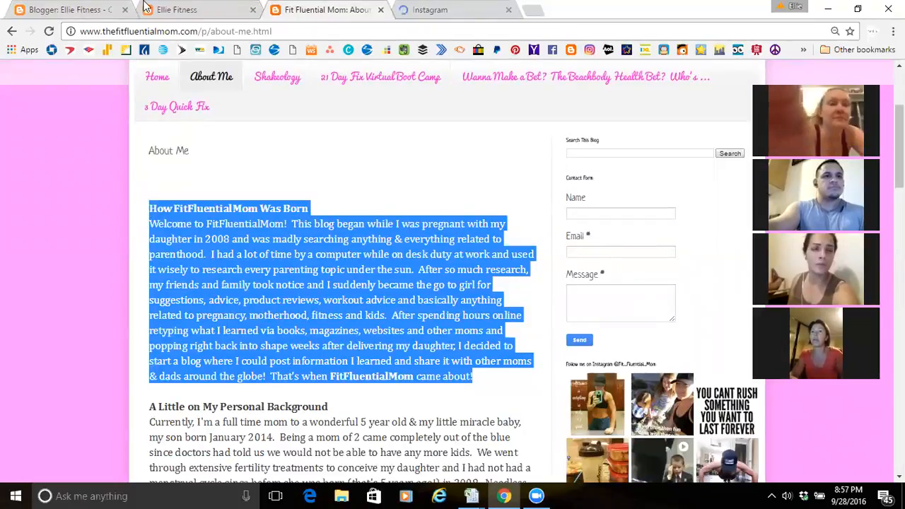
pyautogui.hotkey('ctrl', '1')
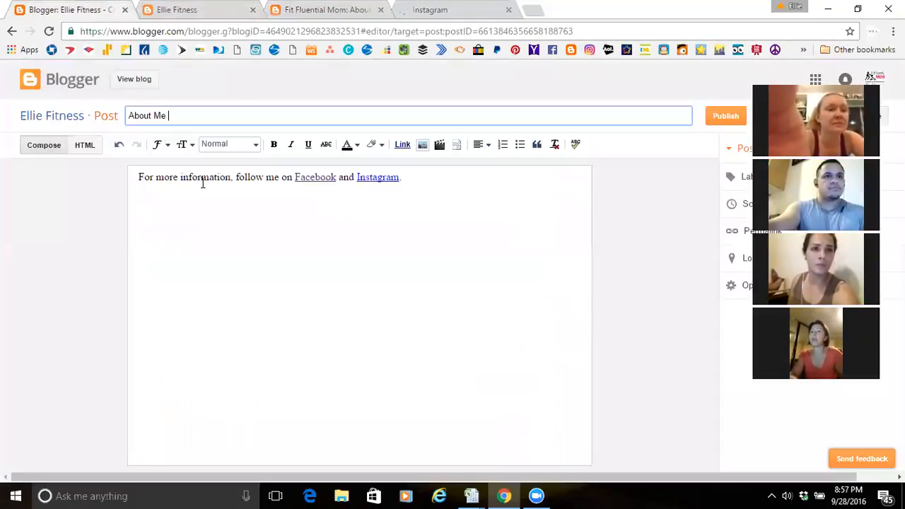
# Paste the 'How FitFluentialMom Was Born' section at the post's start, add a blank line, and select it
pyautogui.click(139, 180)
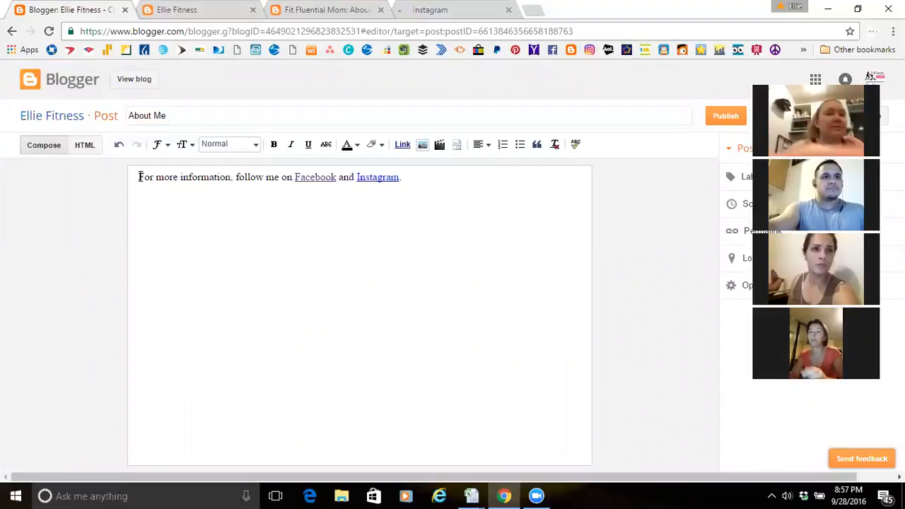
pyautogui.hotkey('ctrl', 'v')
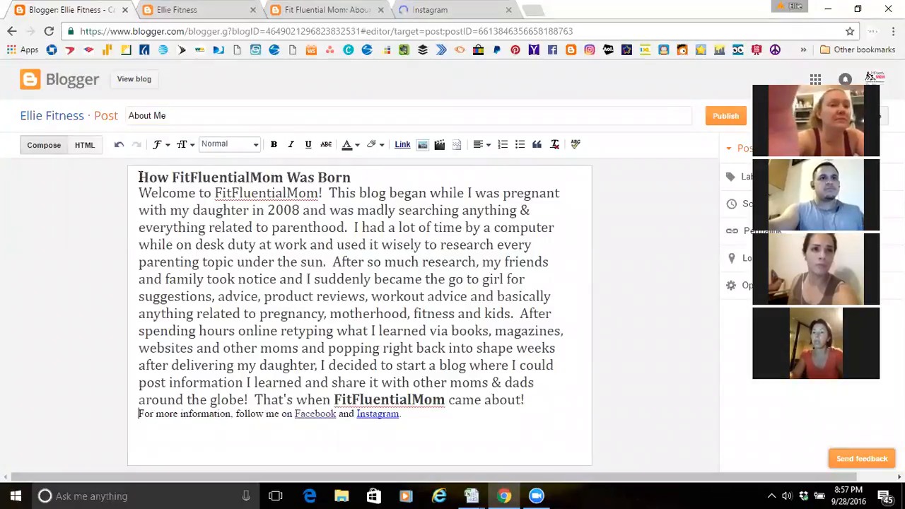
pyautogui.press('Return')
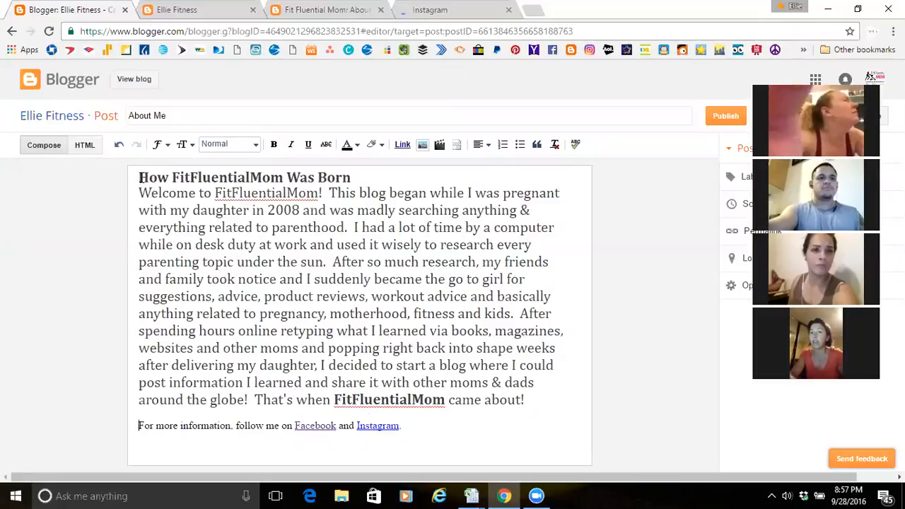
pyautogui.moveTo(140, 178); pyautogui.dragTo(329, 313)
pyautogui.moveTo(462, 381); pyautogui.dragTo(533, 400)
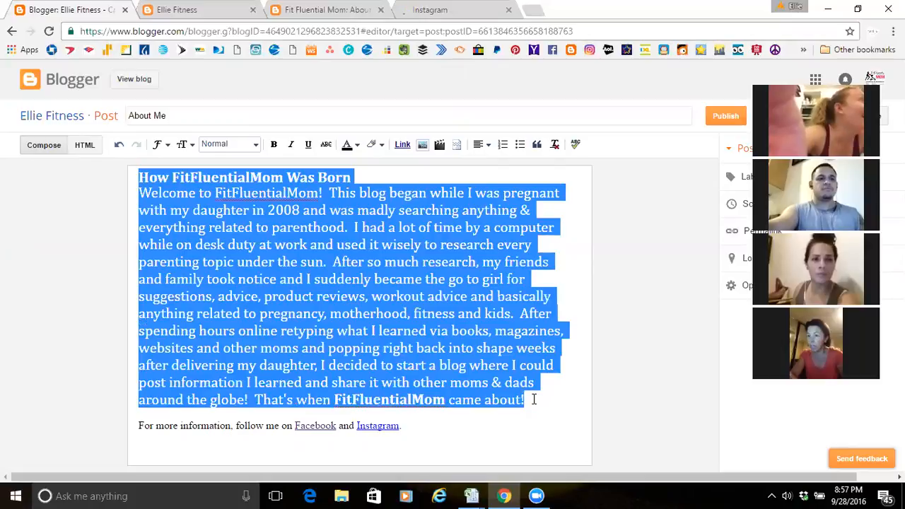
# Set the pasted bio text to Trebuchet font at Normal size
pyautogui.click(164, 146)
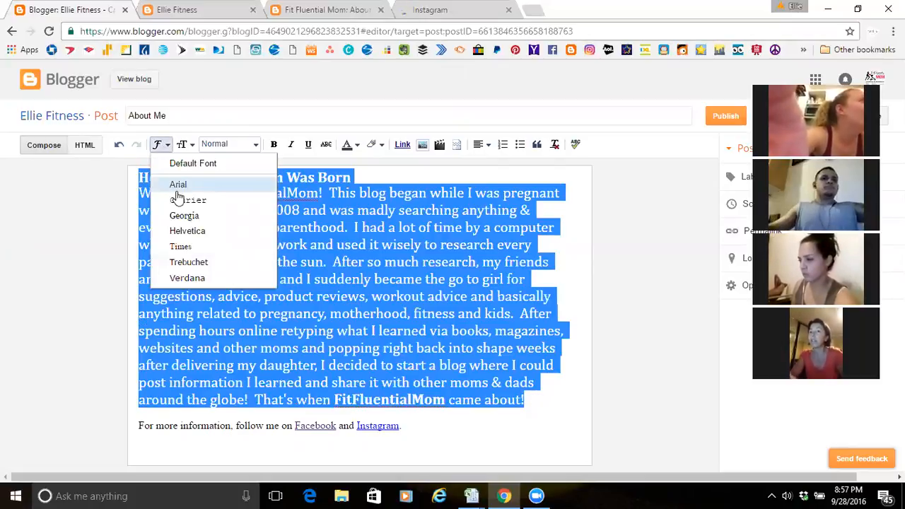
pyautogui.click(185, 262)
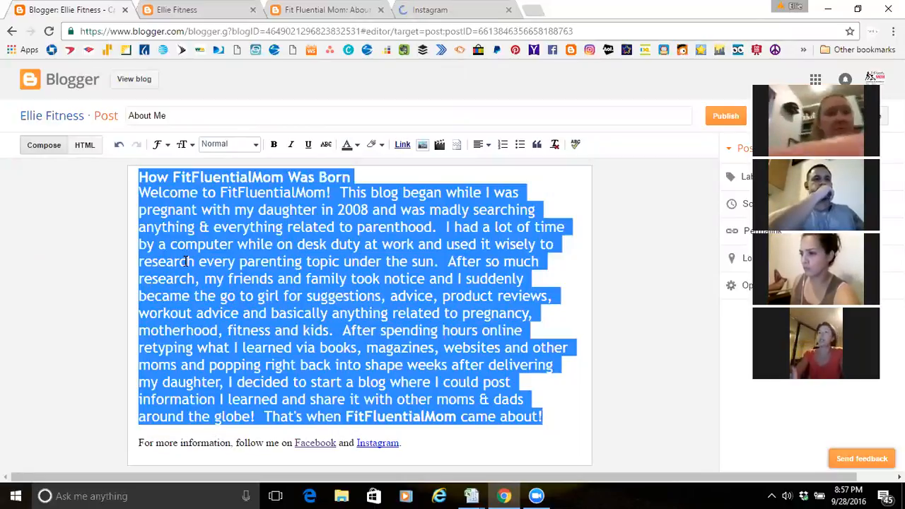
pyautogui.click(189, 147)
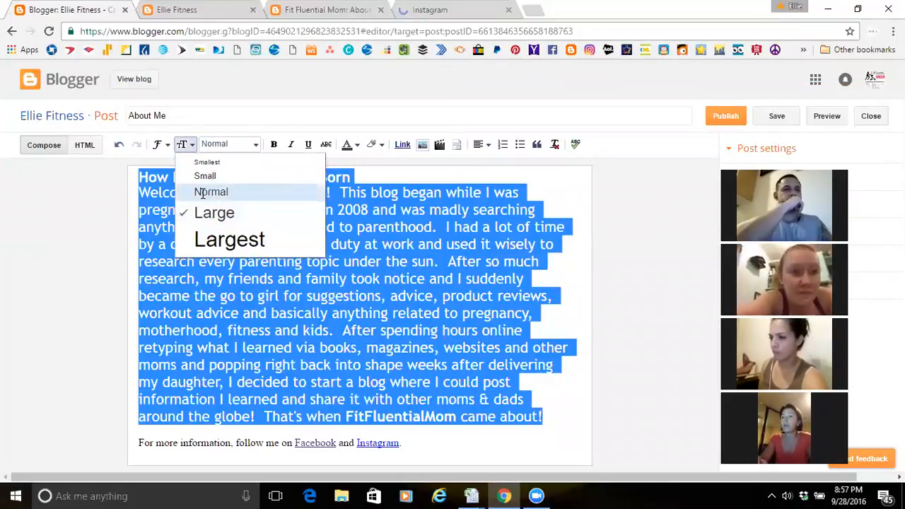
pyautogui.click(202, 191)
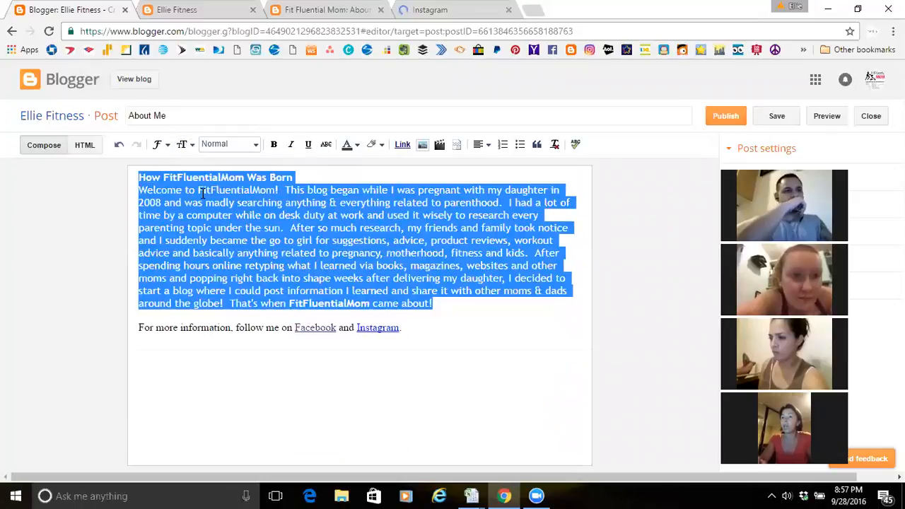
pyautogui.click(273, 263)
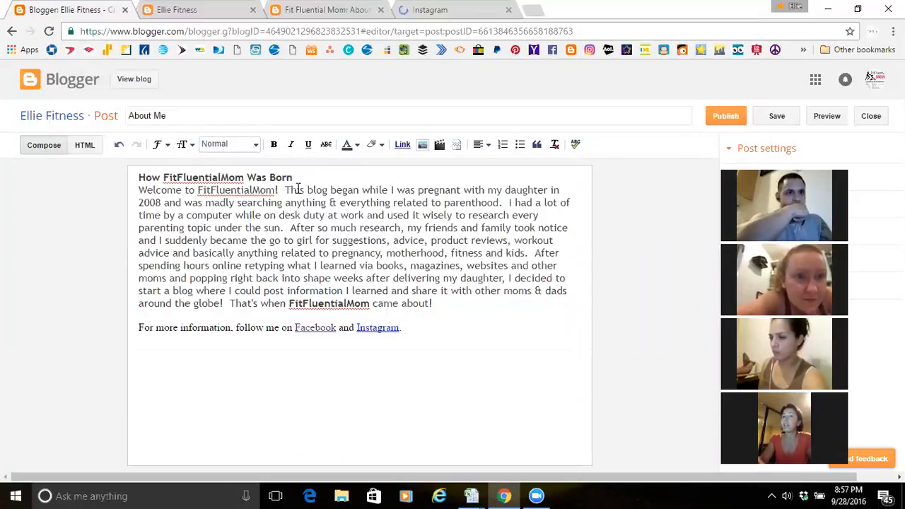
# Make the 'How FitFluentialMom Was Born' heading bold, underlined and magenta
pyautogui.moveTo(300, 178); pyautogui.dragTo(122, 177)
pyautogui.click(273, 146)
pyautogui.click(272, 145)
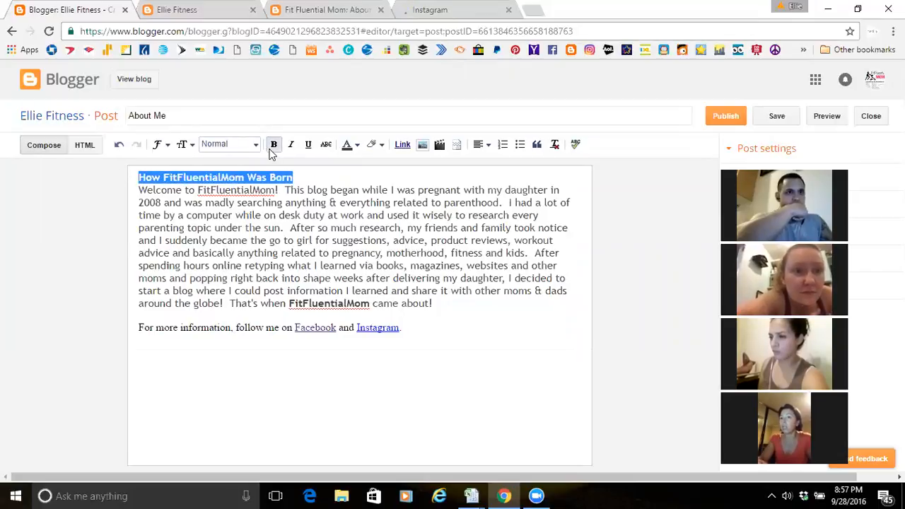
pyautogui.click(308, 145)
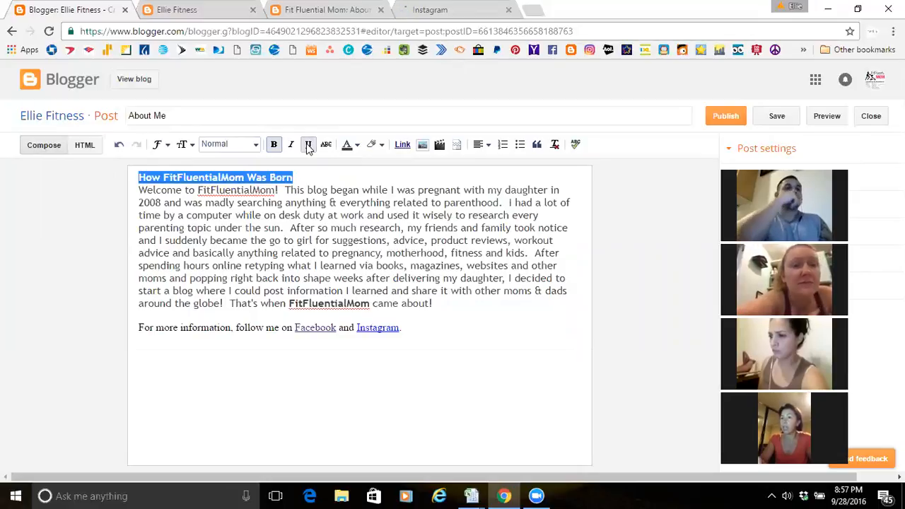
pyautogui.click(347, 145)
pyautogui.click(438, 182)
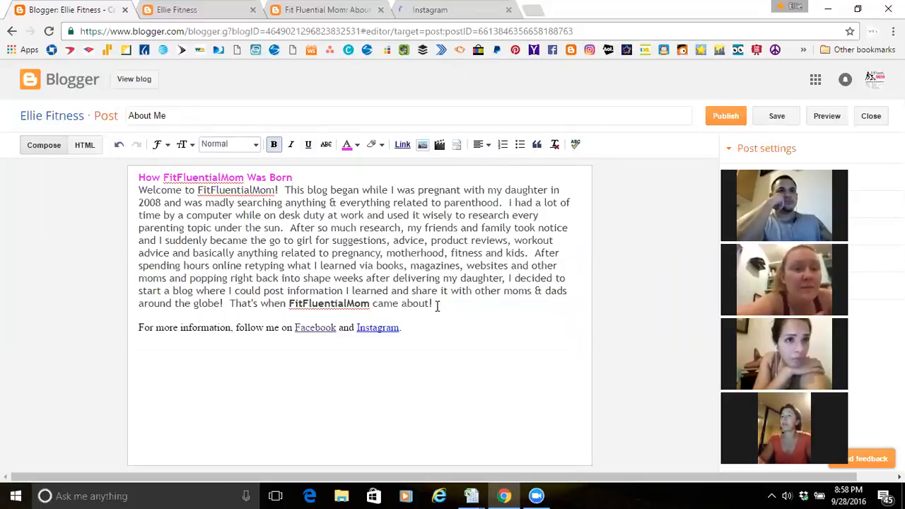
# Center the heading and the bio paragraph
pyautogui.moveTo(437, 305); pyautogui.dragTo(483, 157)
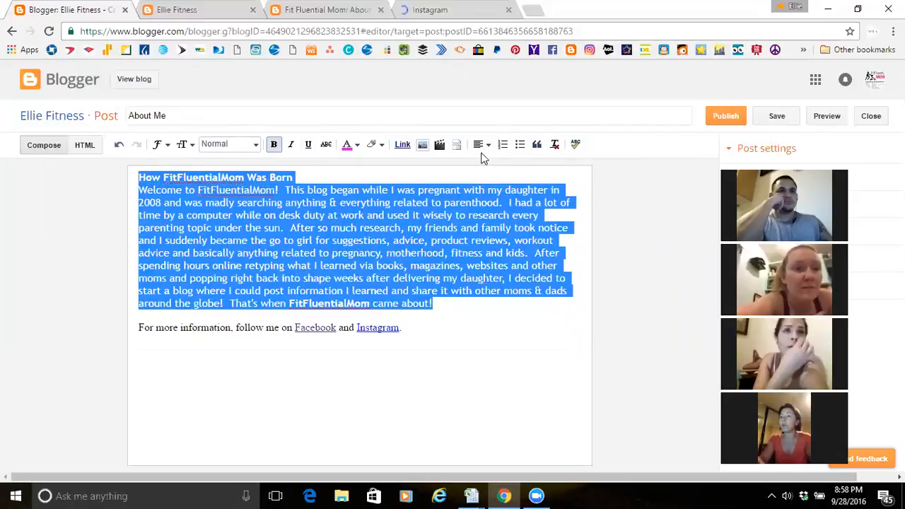
pyautogui.click(482, 147)
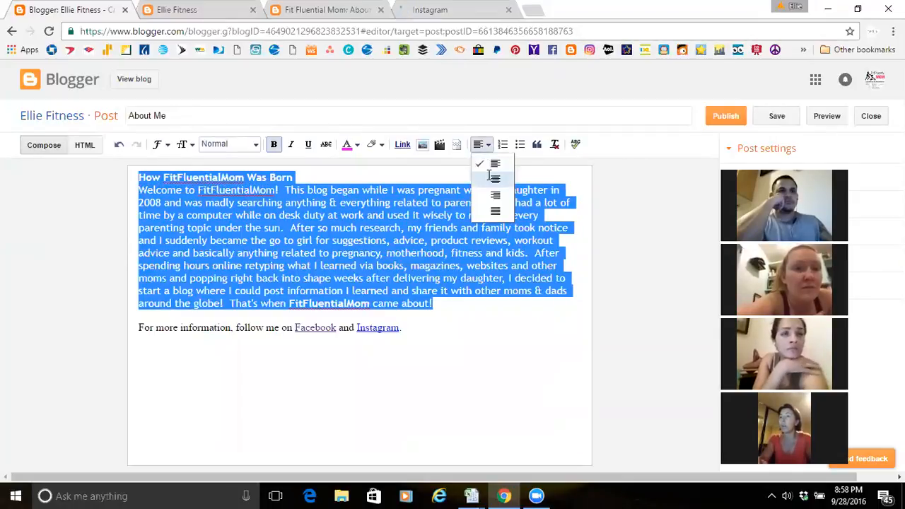
pyautogui.click(493, 178)
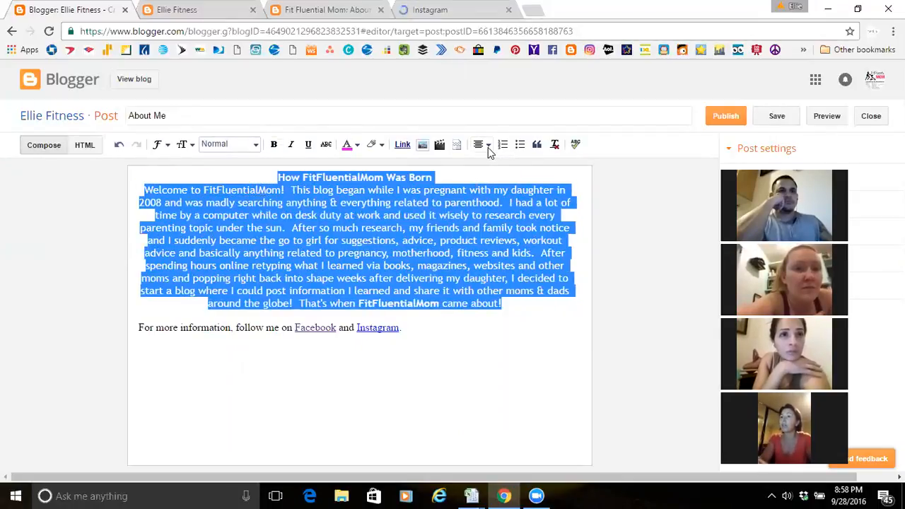
pyautogui.click(487, 148)
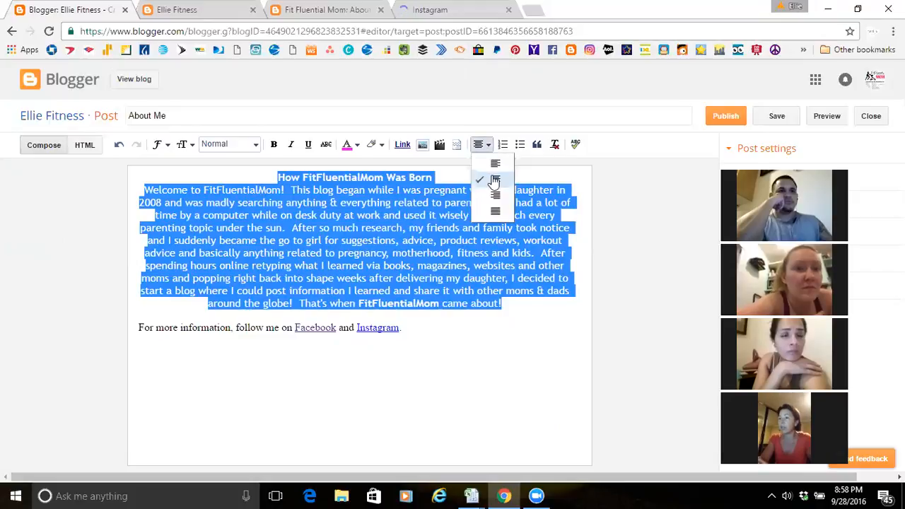
pyautogui.click(494, 179)
pyautogui.click(572, 203)
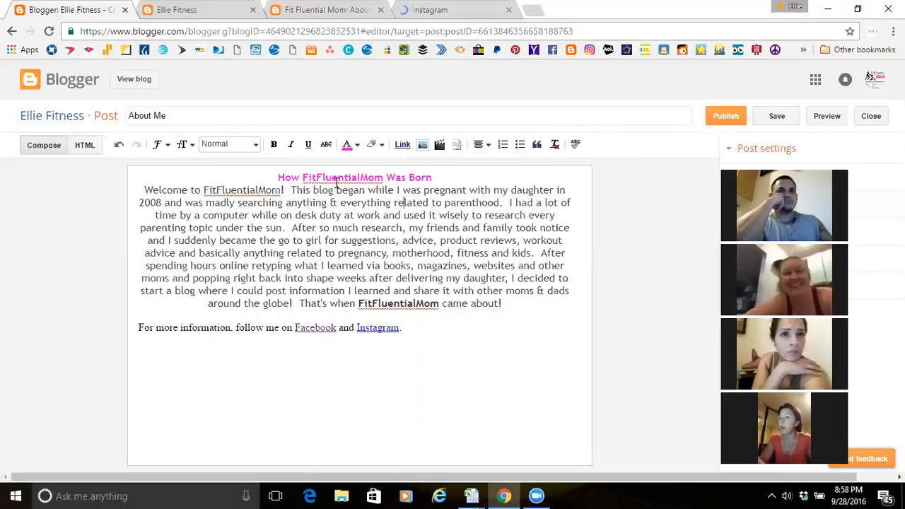
# Add two blank lines after 'came about!' and start inserting an image
pyautogui.click(532, 306)
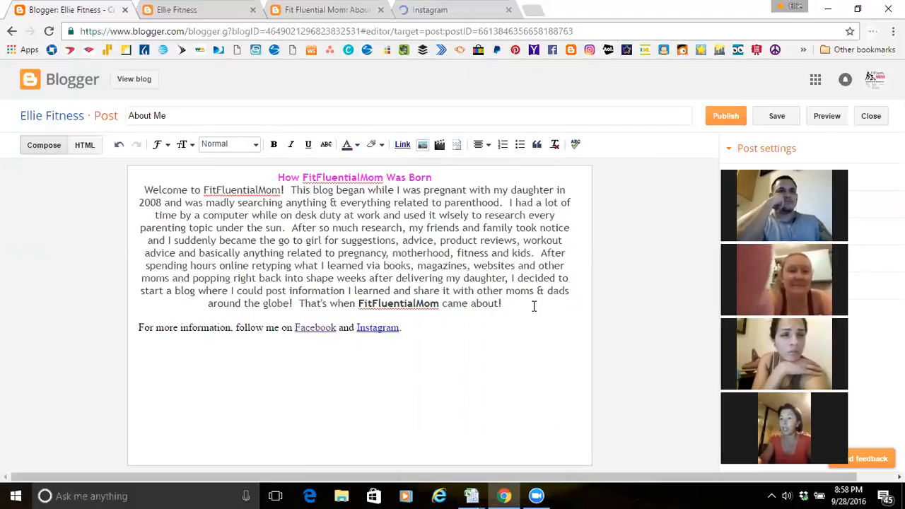
pyautogui.press('Return')
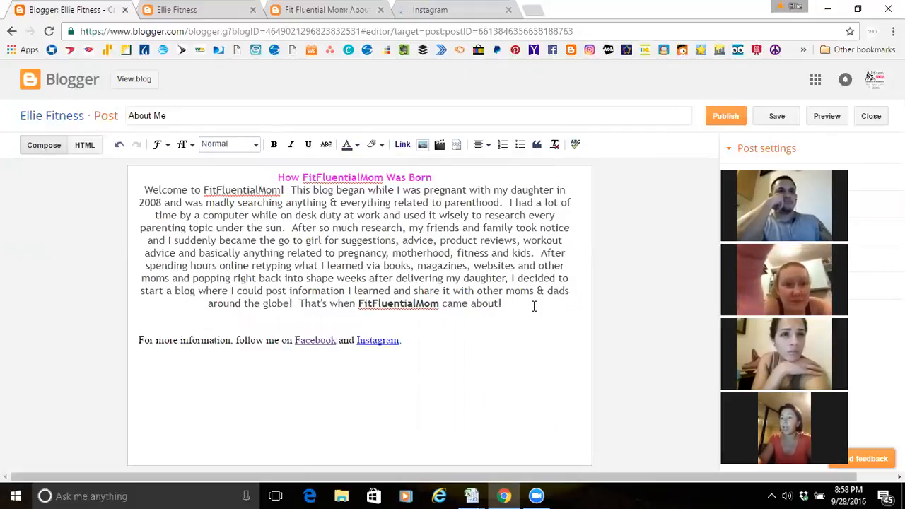
pyautogui.press('Return')
pyautogui.click(425, 147)
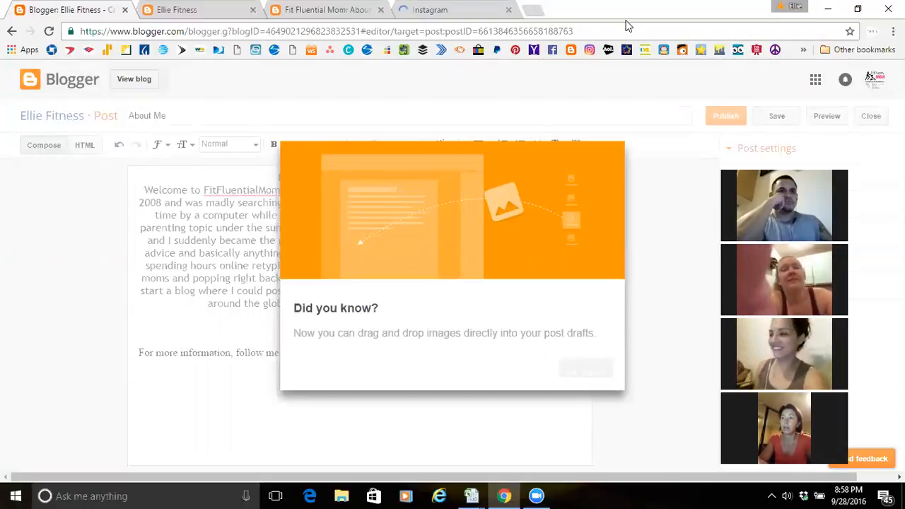
# Restore Chrome to the left half, minimize Excel, and select the August desktop folder
pyautogui.click(858, 8)
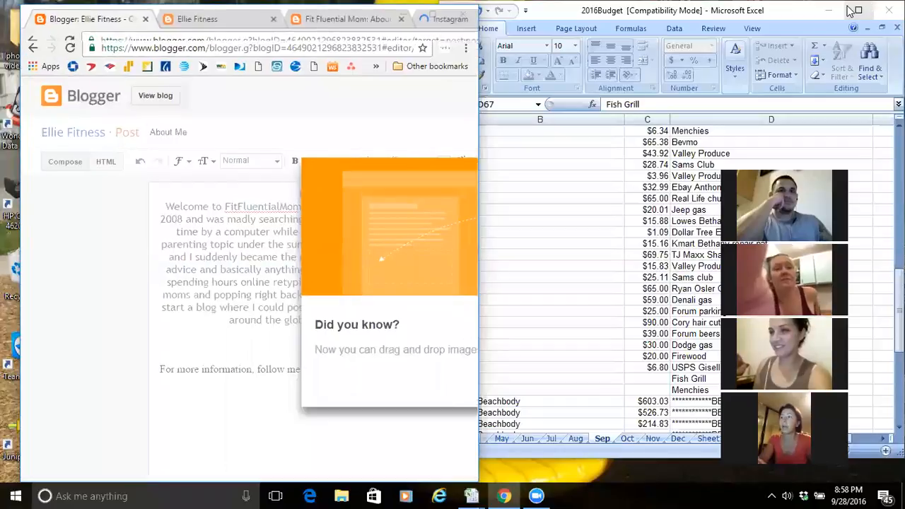
pyautogui.click(832, 13)
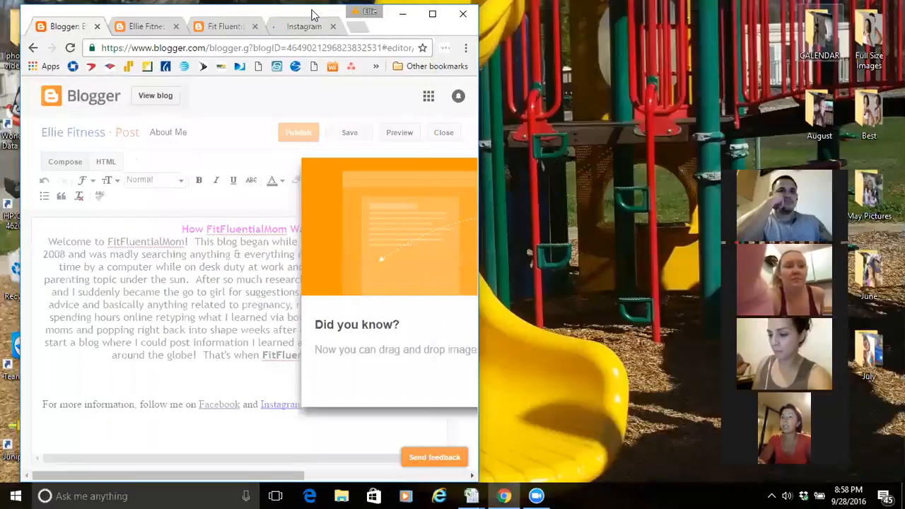
pyautogui.doubleClick(337, 13)
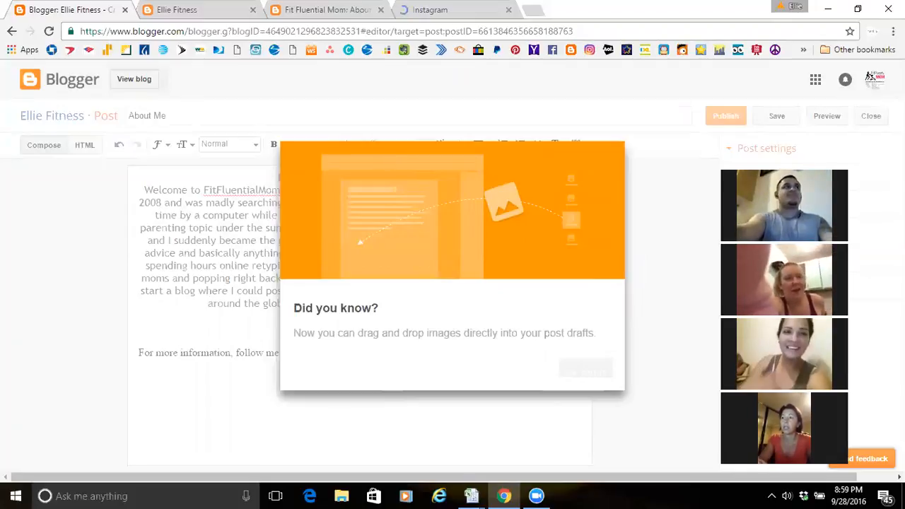
pyautogui.click(857, 9)
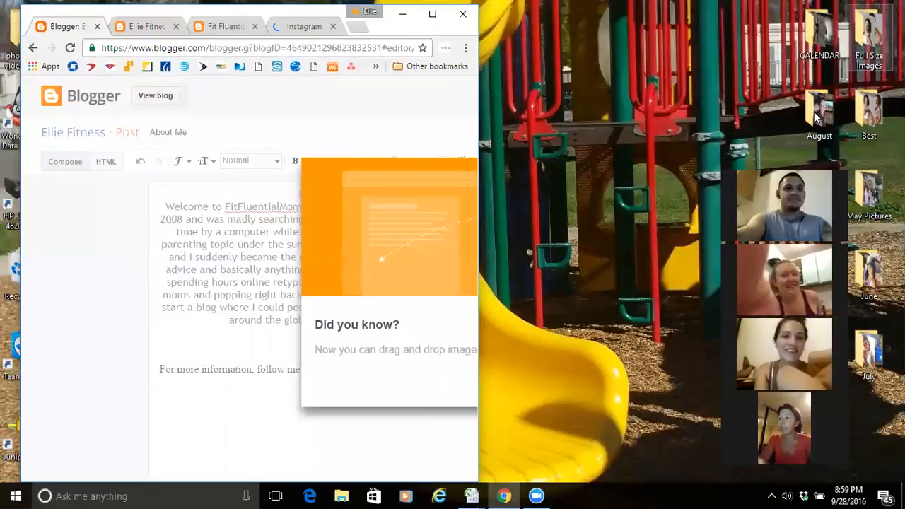
pyautogui.click(813, 111)
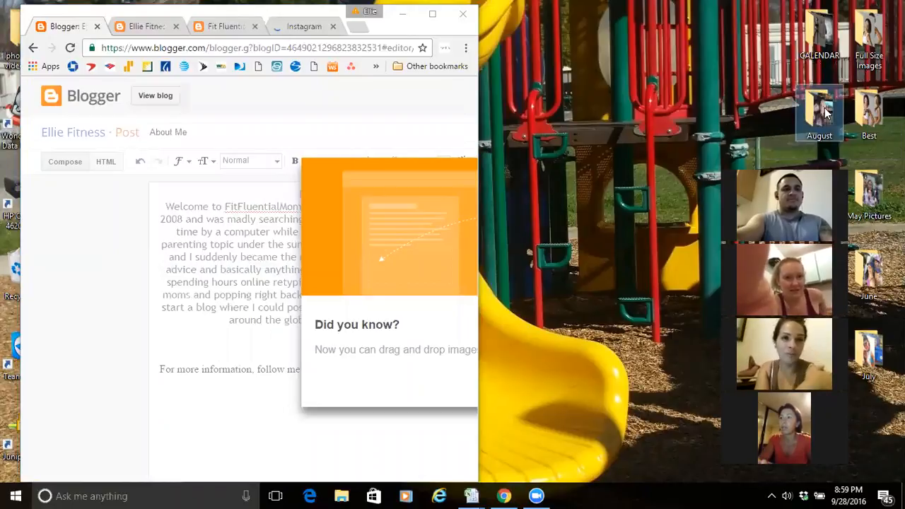
# Open the August folder beside the browser and drag its first photo toward the post
pyautogui.doubleClick(815, 113)
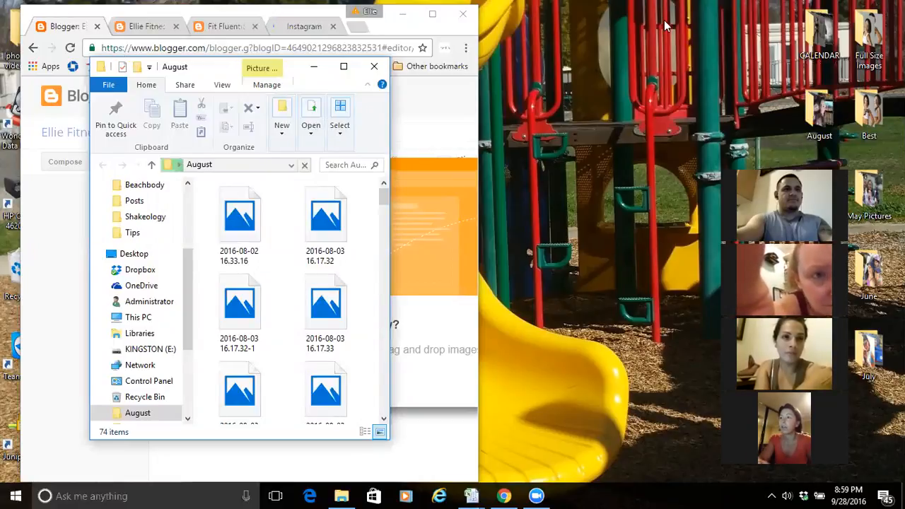
pyautogui.moveTo(229, 66); pyautogui.dragTo(675, 24)
pyautogui.click(683, 166)
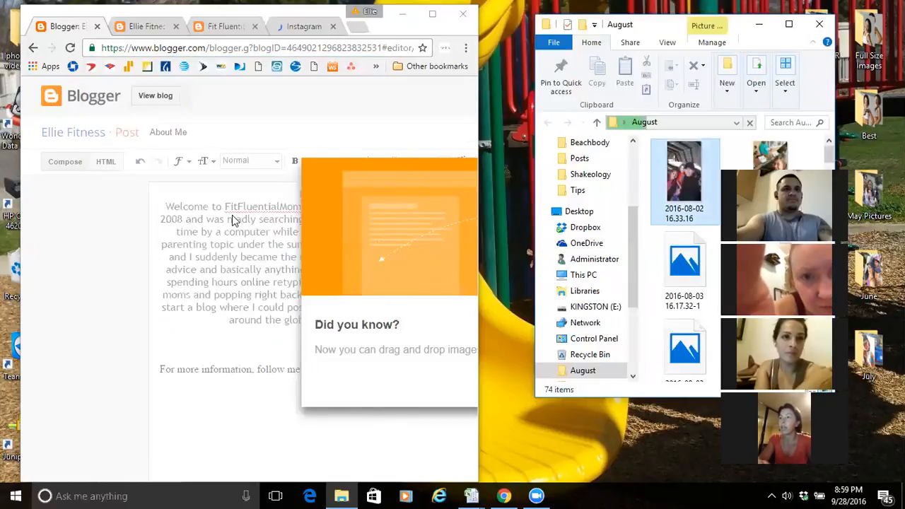
pyautogui.moveTo(234, 295)
pyautogui.mouseDown()
pyautogui.moveTo(269, 315)
pyautogui.moveTo(240, 304)
pyautogui.mouseUp()
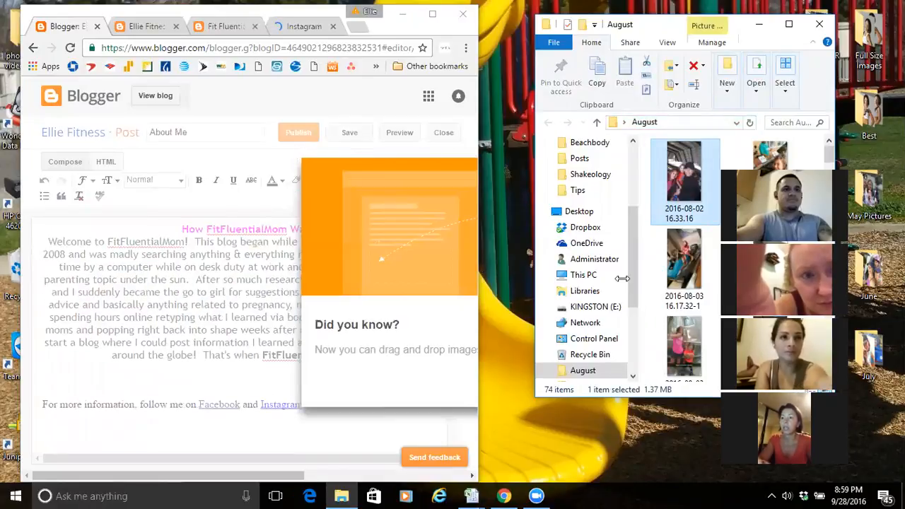
# Dismiss the drag-and-drop tip, close the Instagram tab, and return to the maximized editor
pyautogui.moveTo(479, 277); pyautogui.dragTo(621, 278)
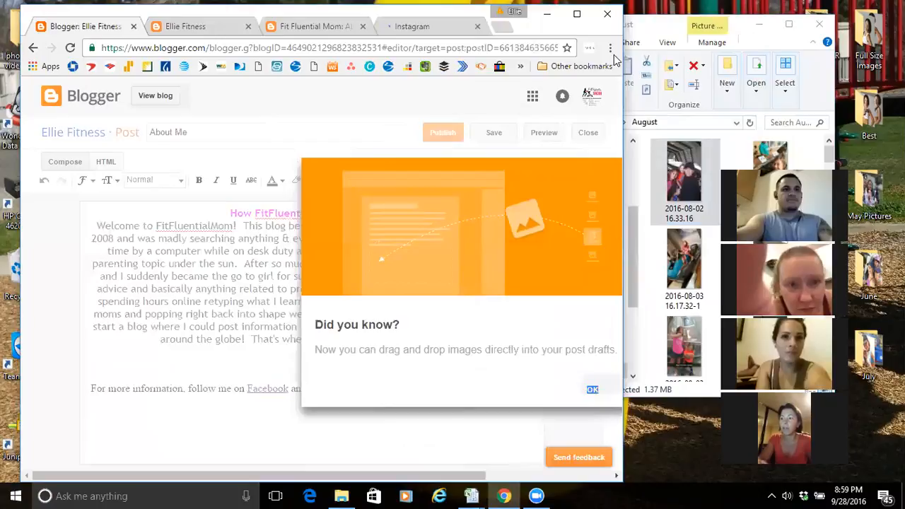
pyautogui.click(592, 391)
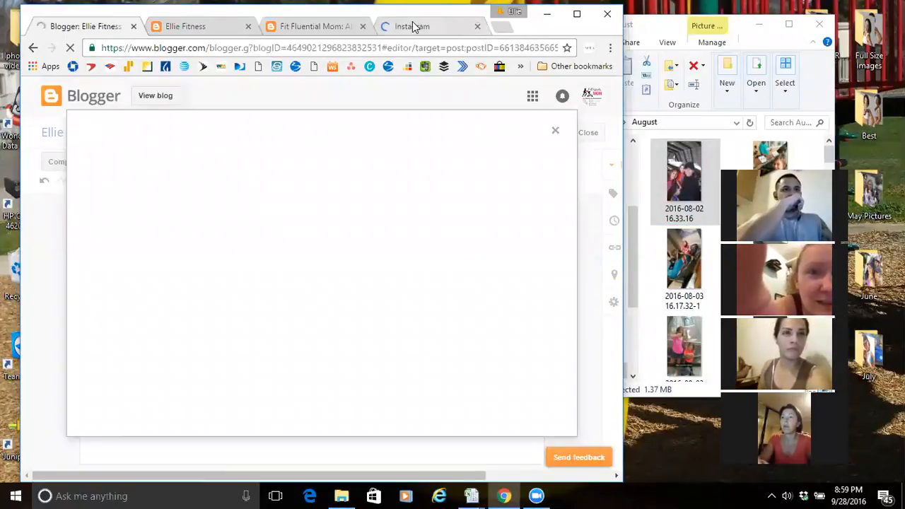
pyautogui.middleClick(385, 26)
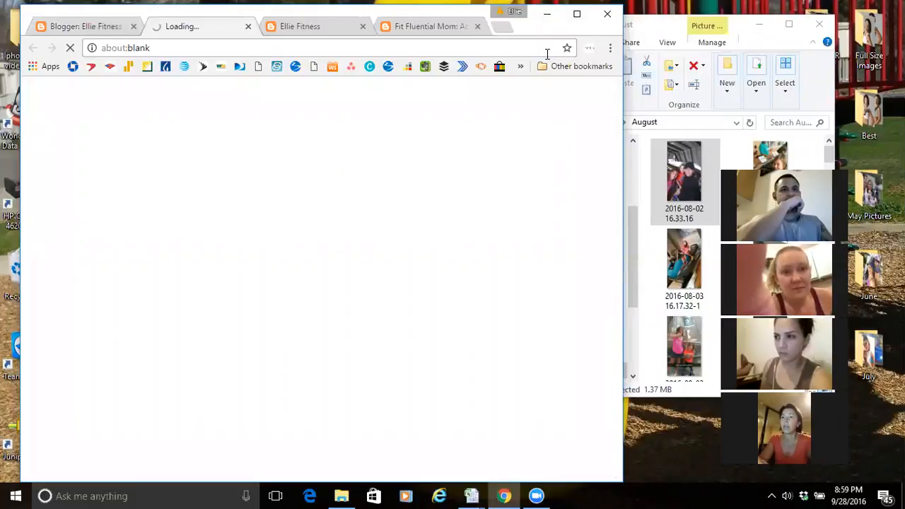
pyautogui.click(576, 13)
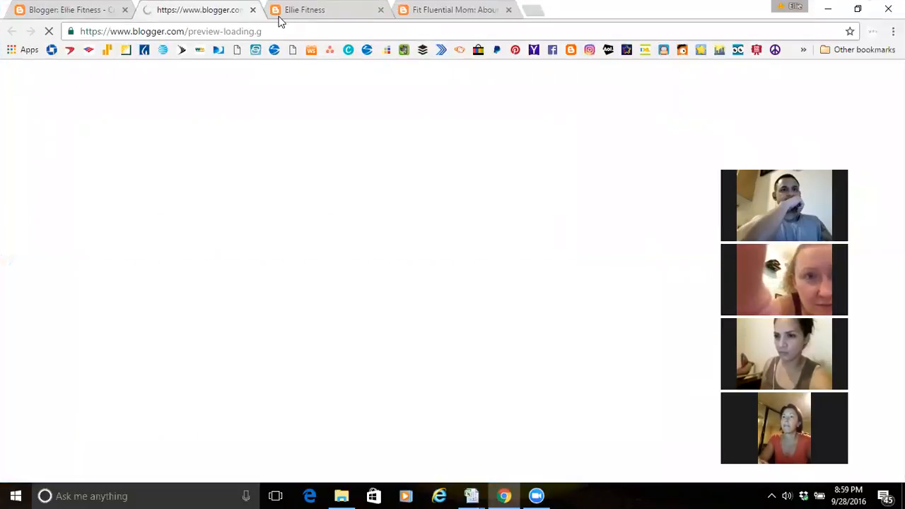
pyautogui.click(81, 16)
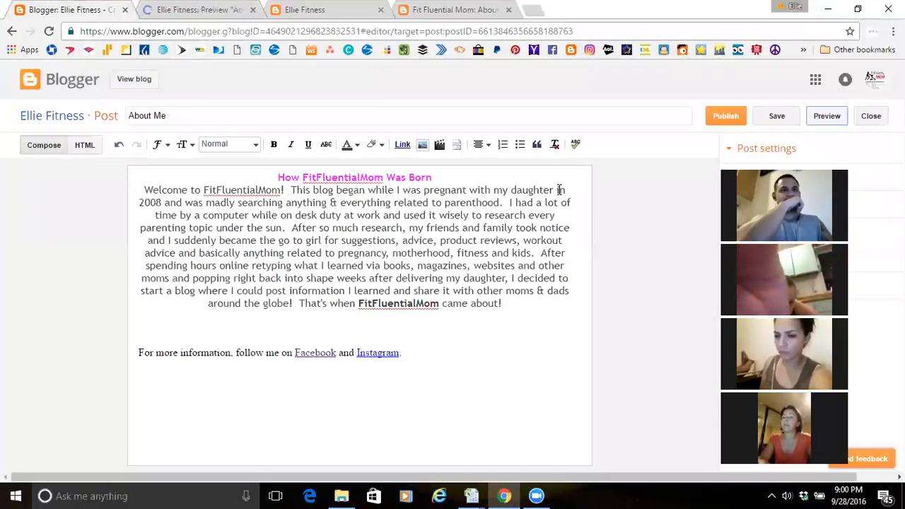
# Drop the space-shuttle photo from the August folder below the bio, then close the Preview tab
pyautogui.click(859, 9)
pyautogui.moveTo(689, 177); pyautogui.dragTo(665, 204)
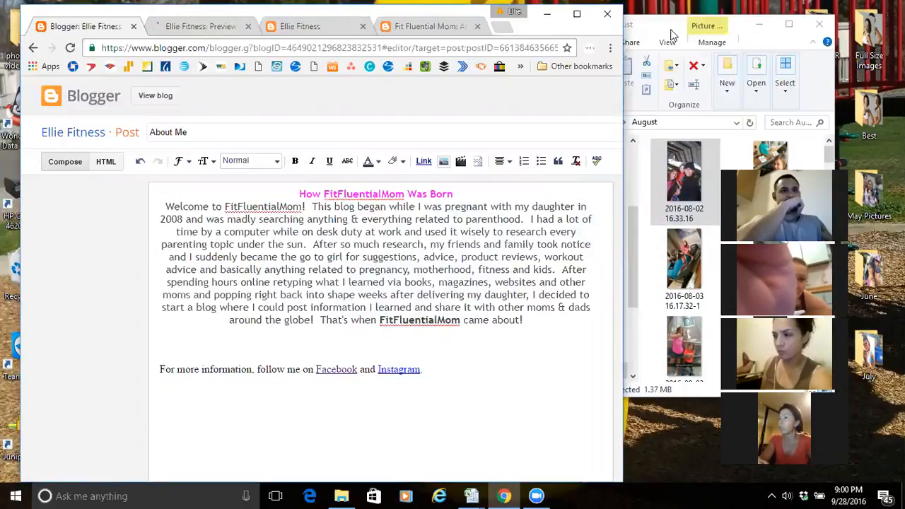
pyautogui.moveTo(669, 24); pyautogui.dragTo(760, 9)
pyautogui.moveTo(775, 150); pyautogui.dragTo(297, 327)
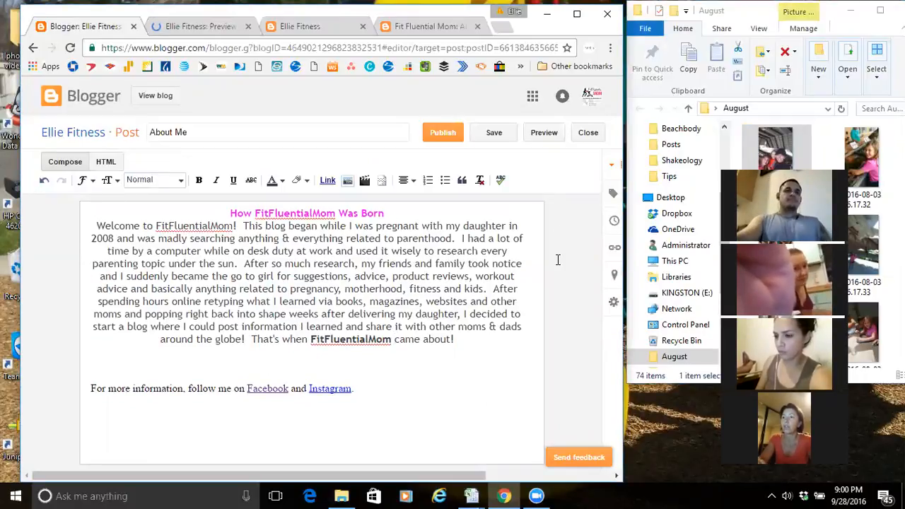
pyautogui.moveTo(624, 121); pyautogui.dragTo(777, 122)
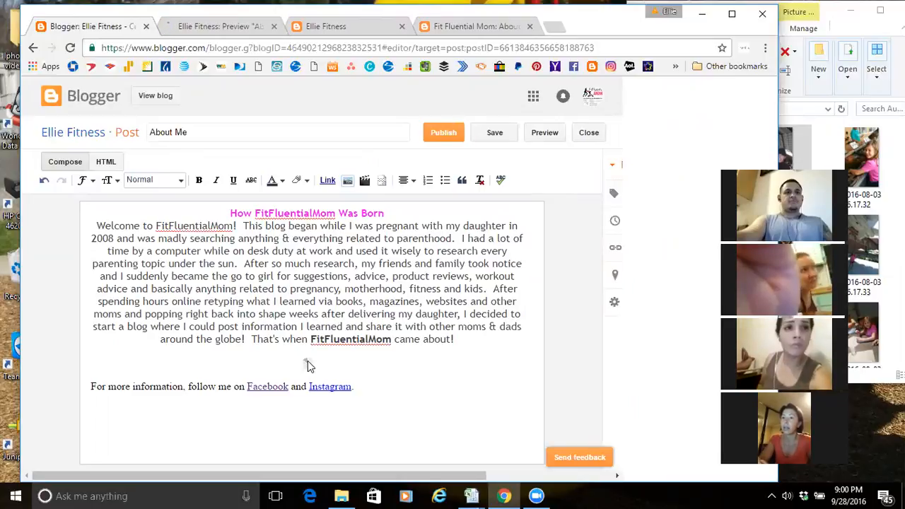
pyautogui.click(275, 26)
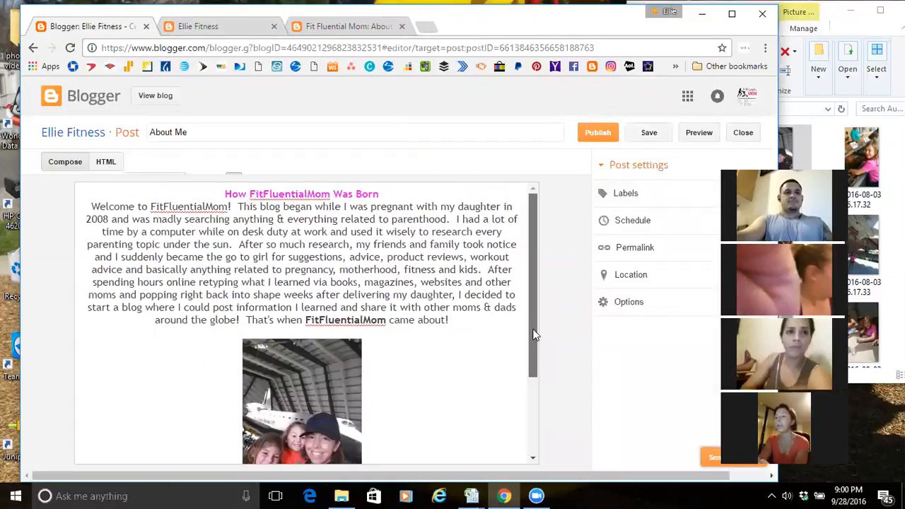
# Insert the girl photo from the August folder directly under the pink heading
pyautogui.scroll(-2, 534, 335)
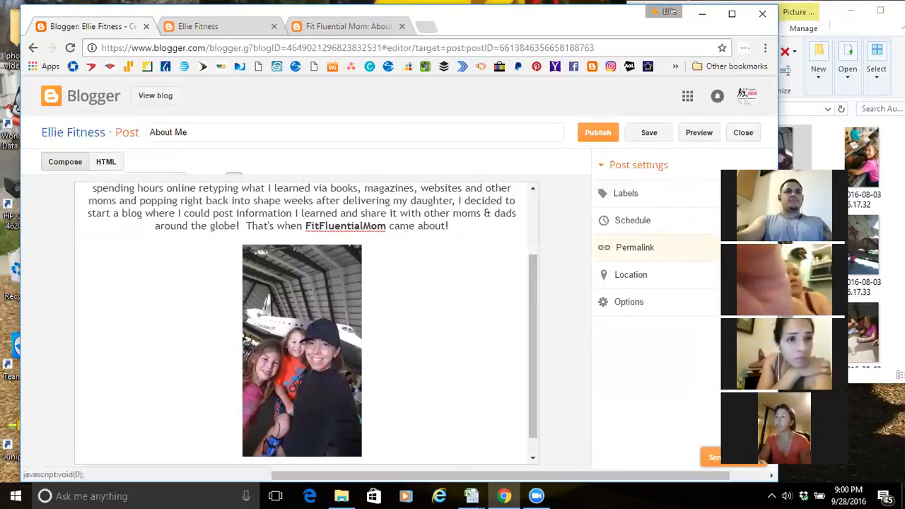
pyautogui.click(866, 144)
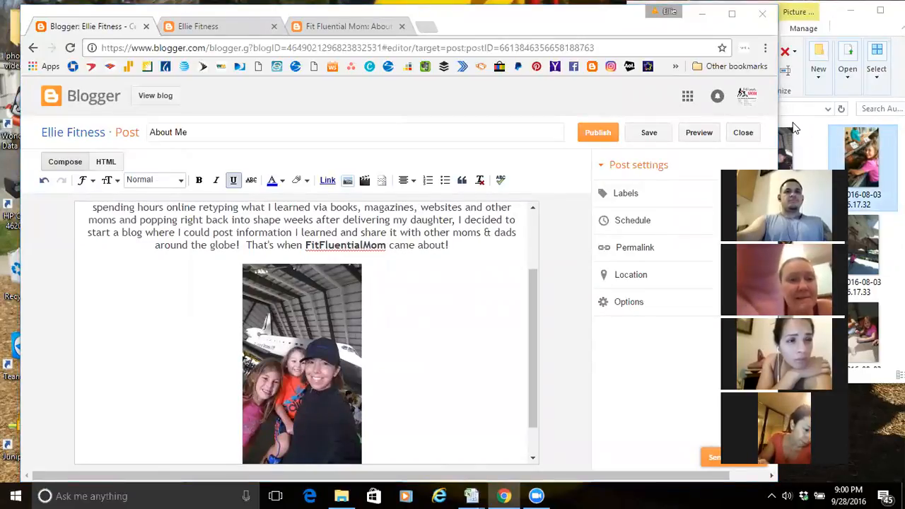
pyautogui.moveTo(861, 159); pyautogui.dragTo(420, 390)
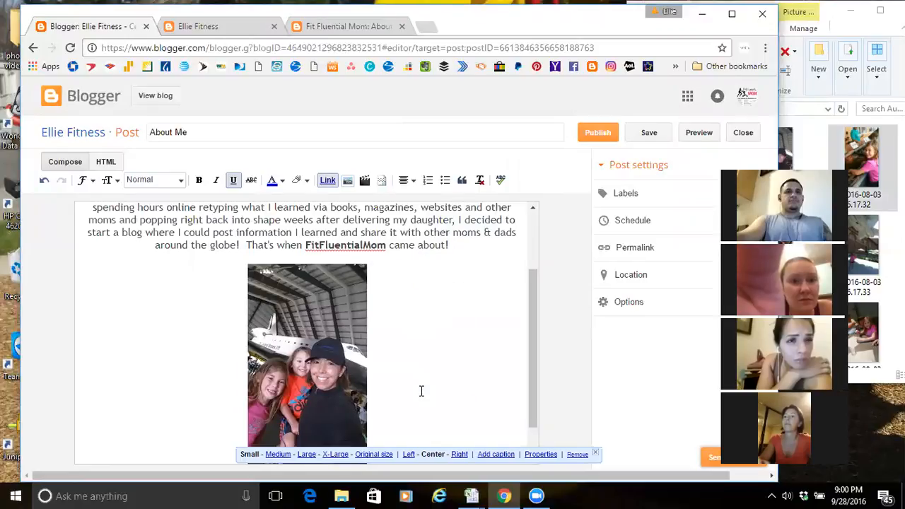
pyautogui.moveTo(534, 403); pyautogui.dragTo(536, 451)
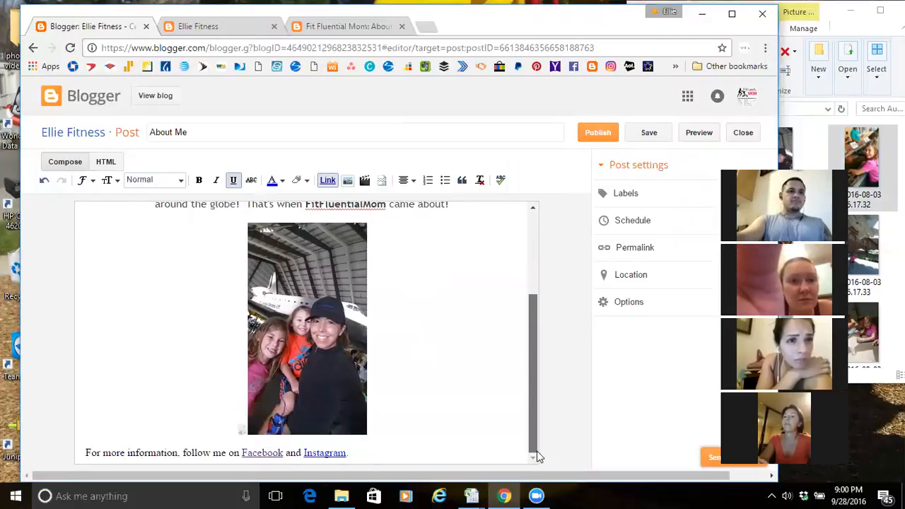
pyautogui.moveTo(850, 154); pyautogui.dragTo(272, 333)
pyautogui.click(327, 323)
pyautogui.moveTo(533, 353); pyautogui.dragTo(516, 266)
pyautogui.moveTo(266, 399); pyautogui.dragTo(241, 223)
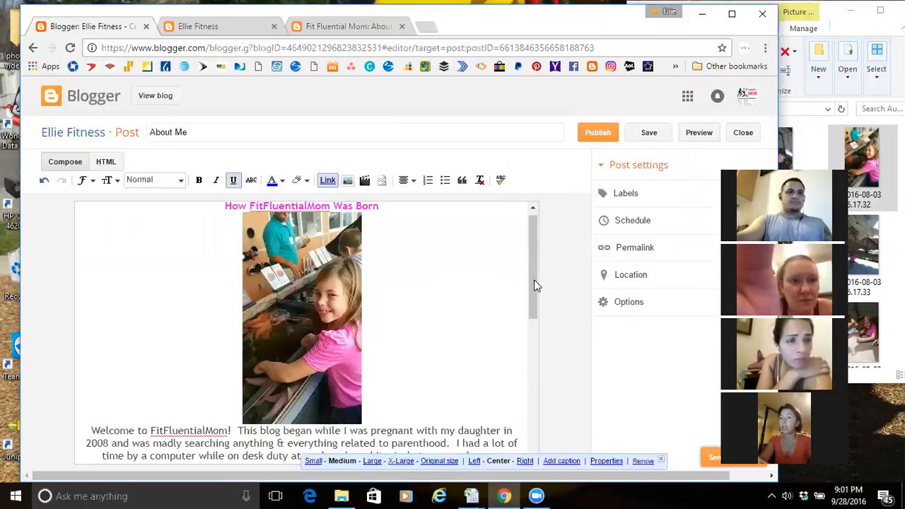
pyautogui.moveTo(530, 298); pyautogui.dragTo(522, 342)
# Set the girl photo to Large size
pyautogui.click(329, 319)
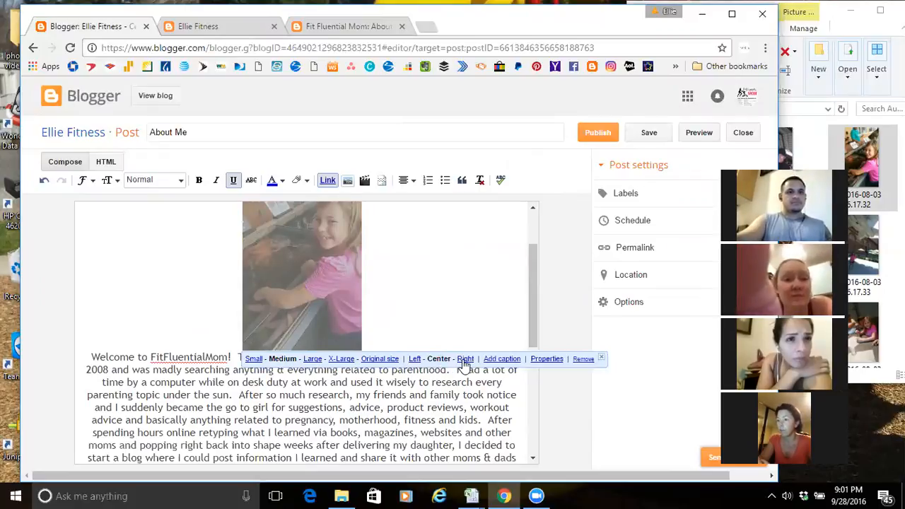
pyautogui.click(251, 358)
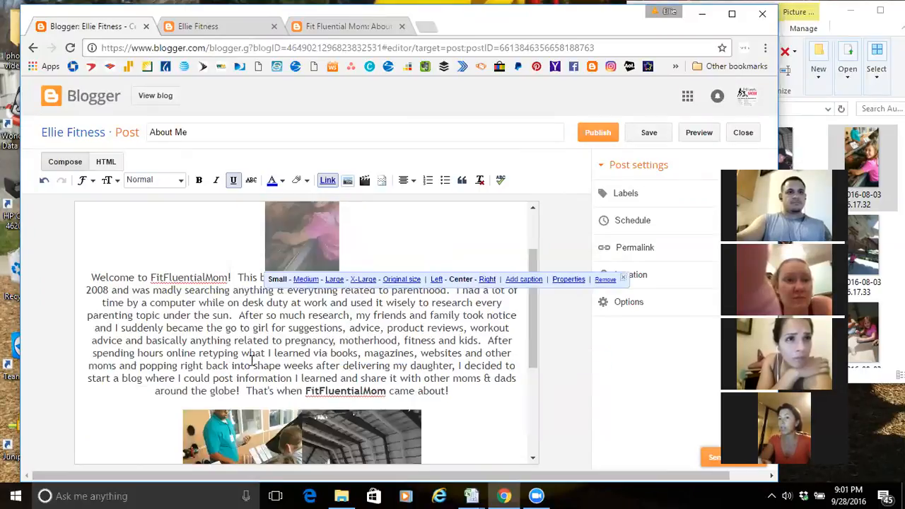
pyautogui.click(333, 279)
pyautogui.click(438, 288)
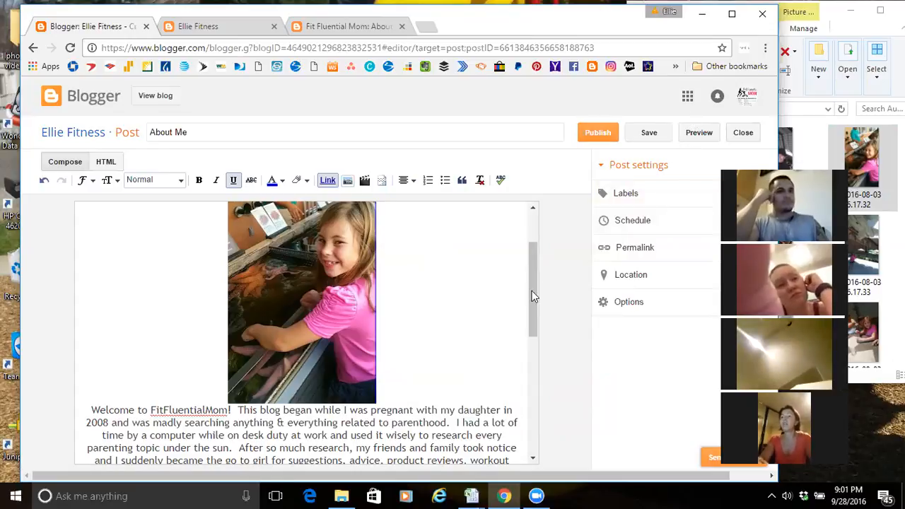
pyautogui.moveTo(531, 290); pyautogui.dragTo(530, 203)
pyautogui.moveTo(533, 292); pyautogui.dragTo(525, 400)
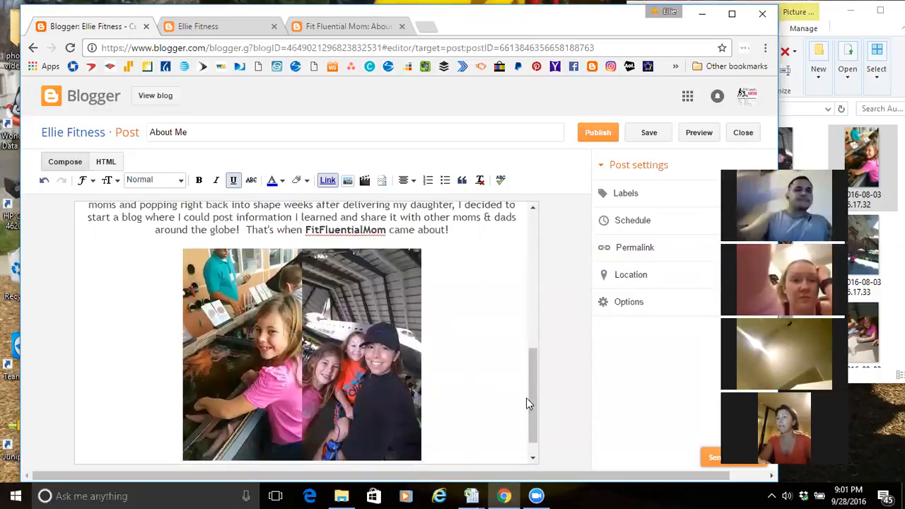
# Open the Labels entry, check the Fit Fluential Mom home page, and return to Blogger
pyautogui.click(607, 197)
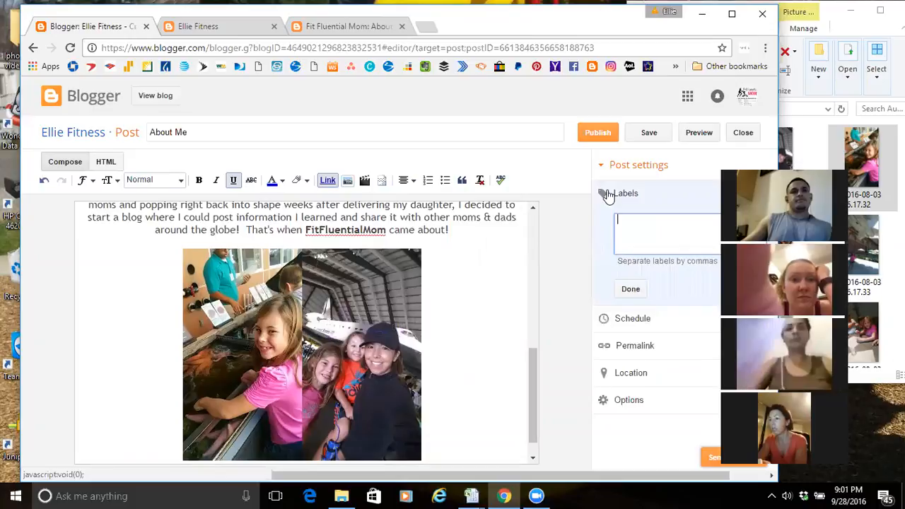
pyautogui.click(325, 26)
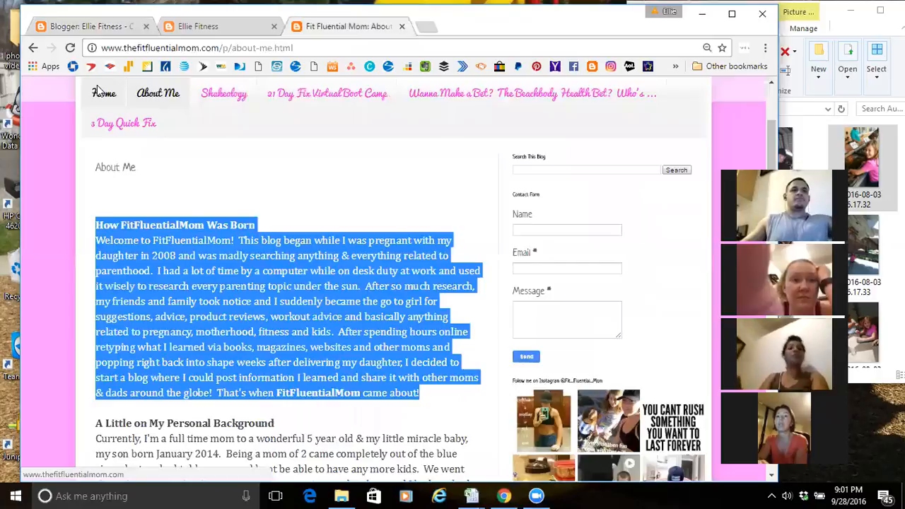
pyautogui.click(101, 92)
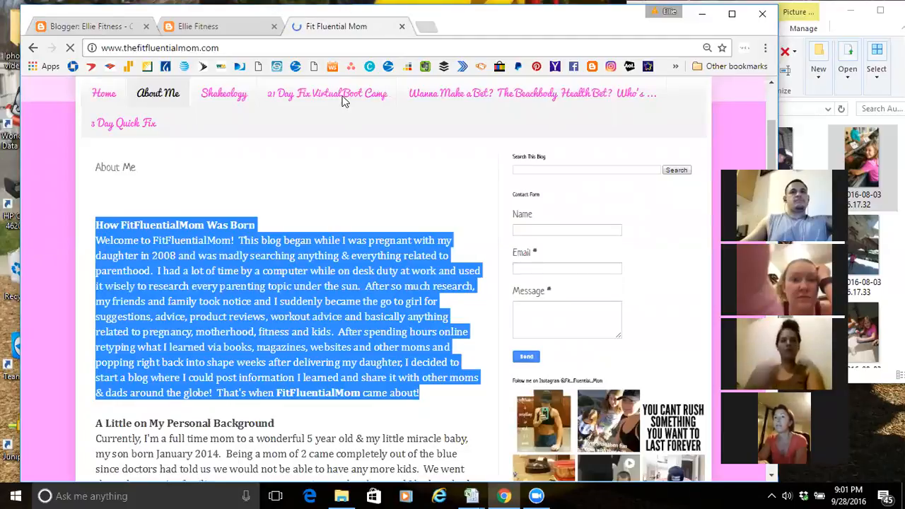
pyautogui.click(82, 28)
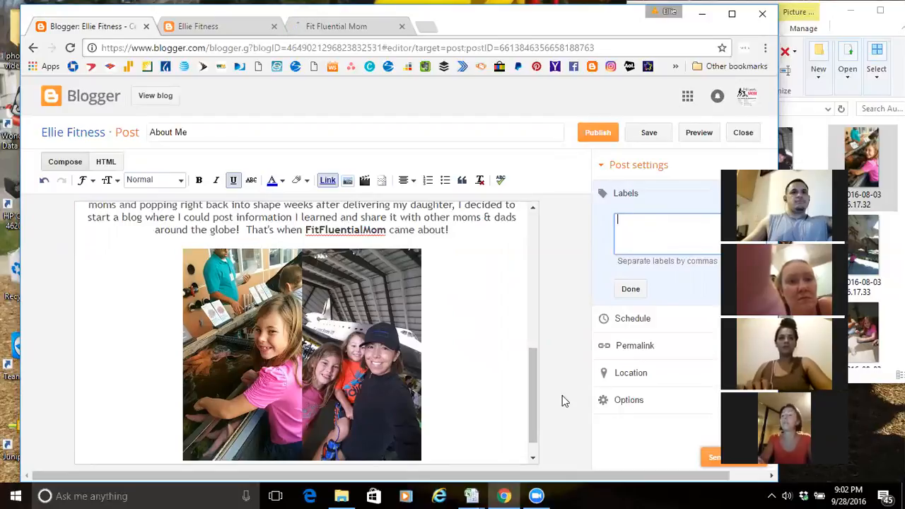
# Add the label 'Coach' and leave the post schedule on Automatic
pyautogui.moveTo(533, 376); pyautogui.dragTo(529, 215)
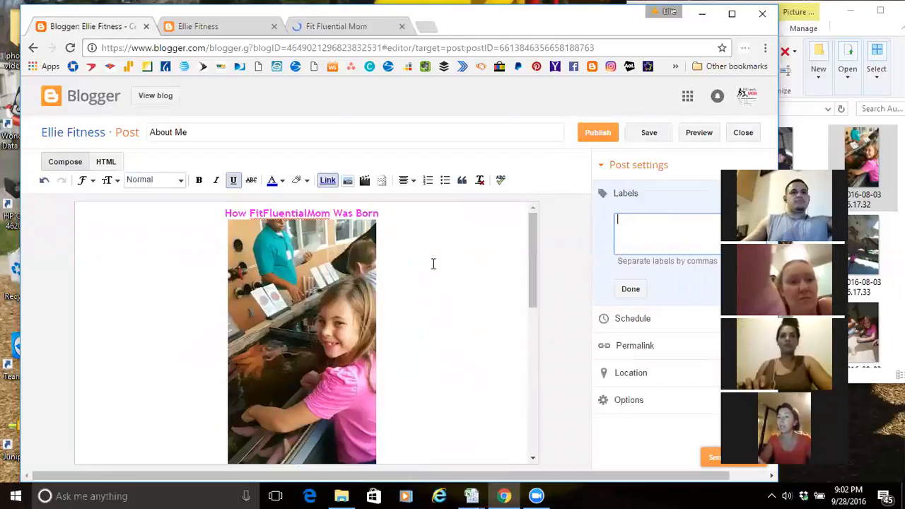
pyautogui.click(664, 226)
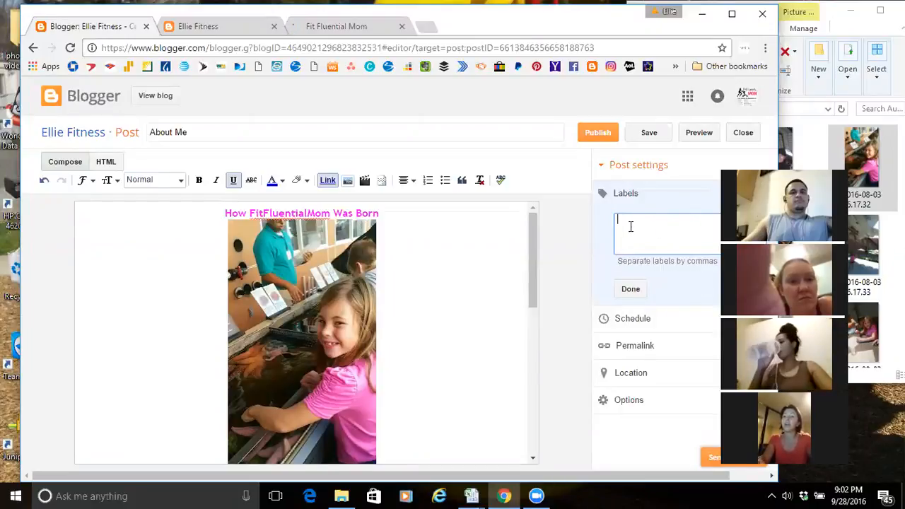
pyautogui.write('Coach')
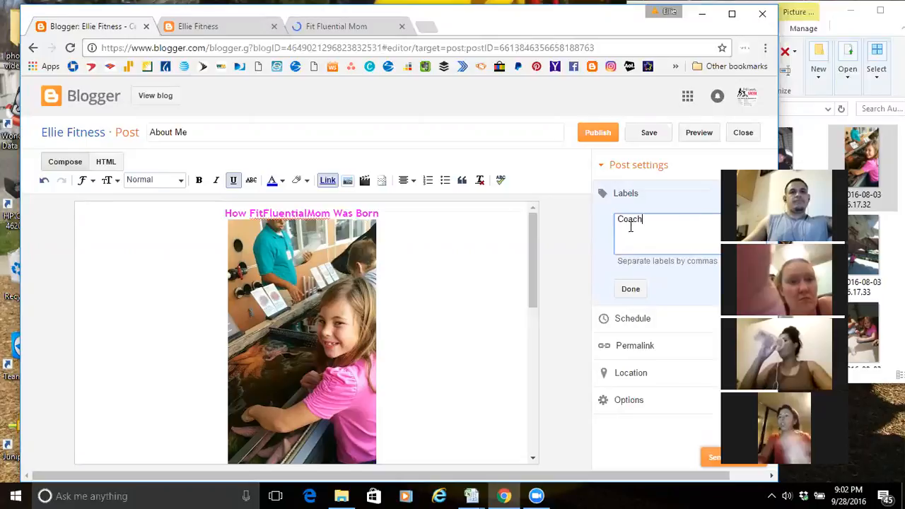
pyautogui.click(631, 290)
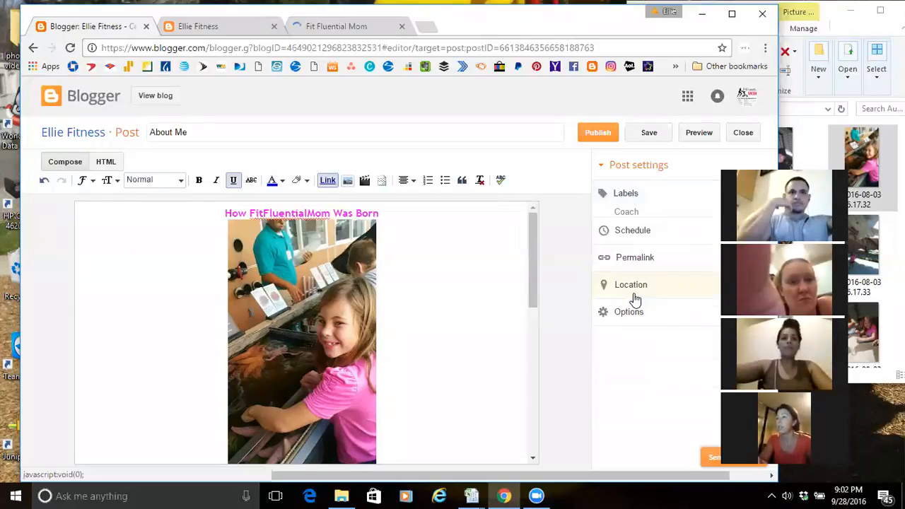
pyautogui.click(622, 235)
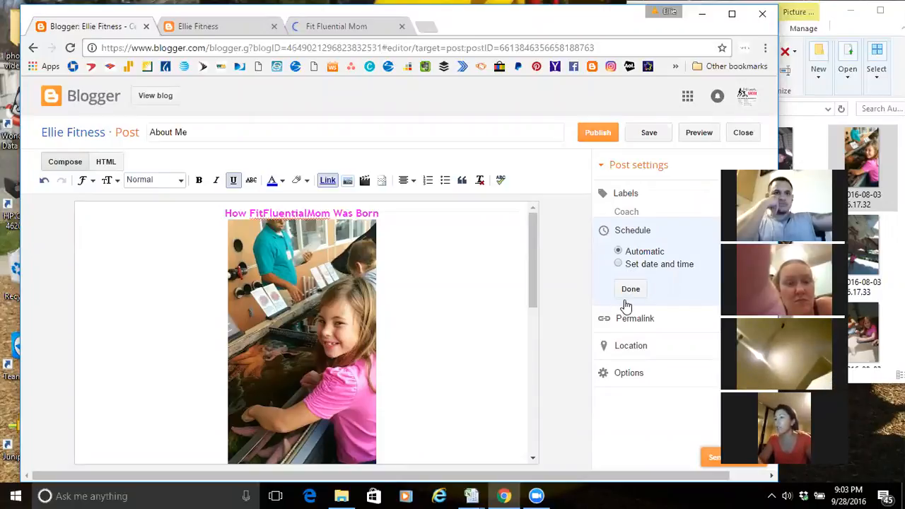
pyautogui.click(630, 291)
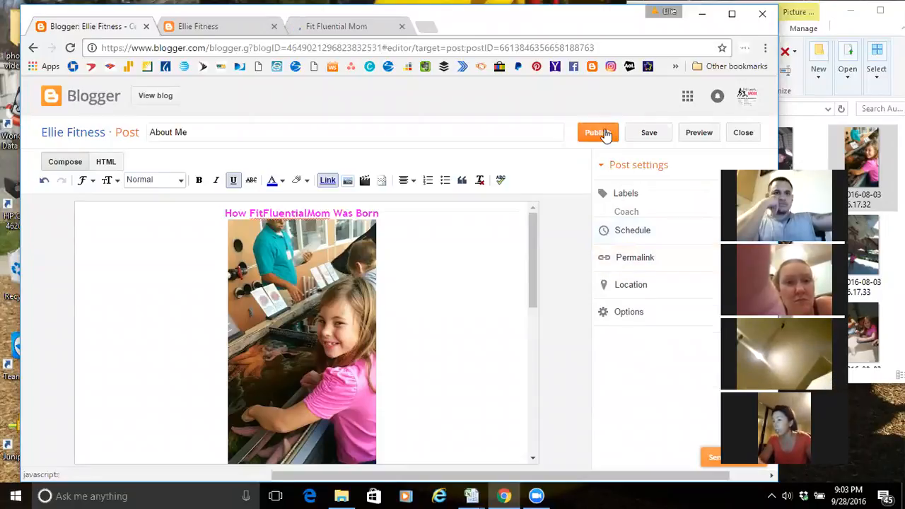
# Set the custom permalink to 'AboutMe' and retitle the post 'Eggplant Mini Pizza'
pyautogui.click(617, 266)
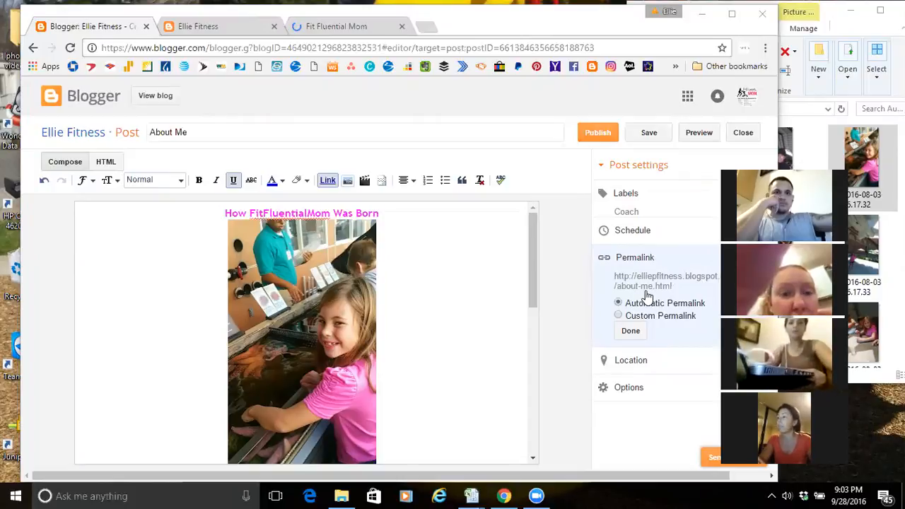
pyautogui.click(620, 316)
pyautogui.moveTo(672, 327); pyautogui.dragTo(515, 345)
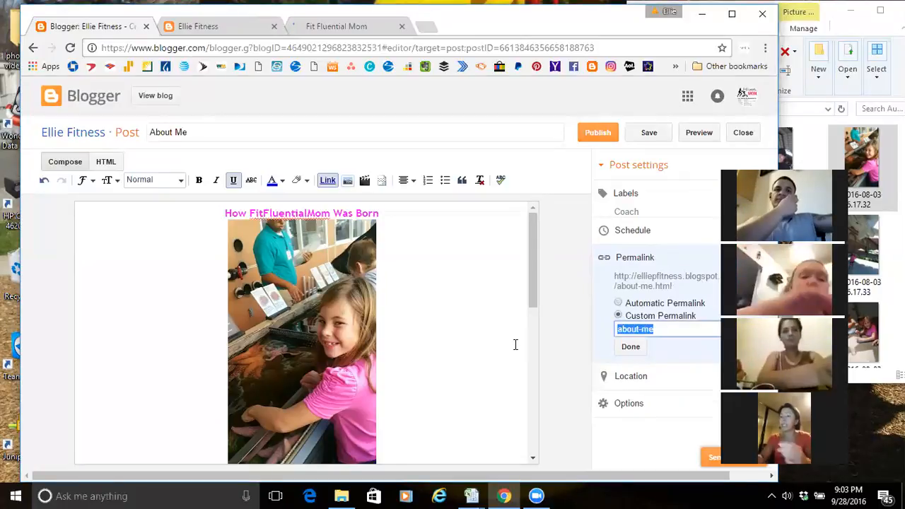
pyautogui.write('E')
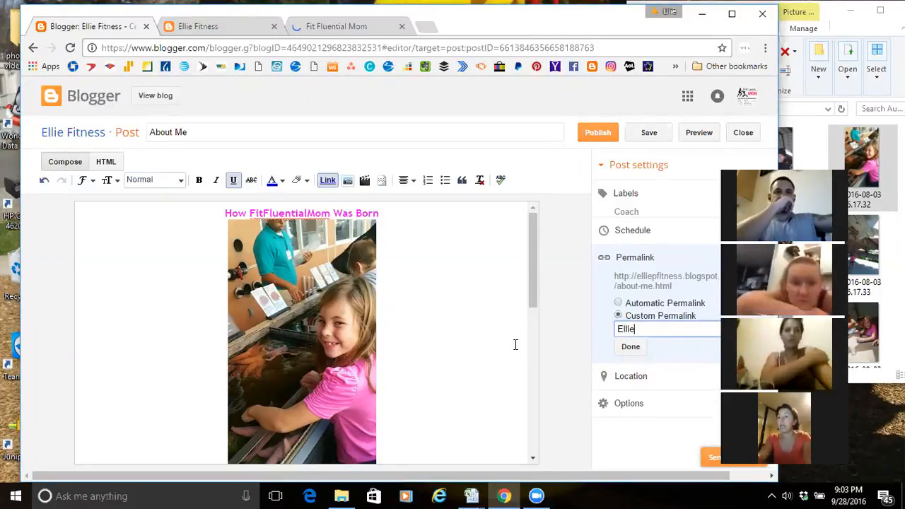
pyautogui.press('BackSpace')
pyautogui.write('AboutMe')
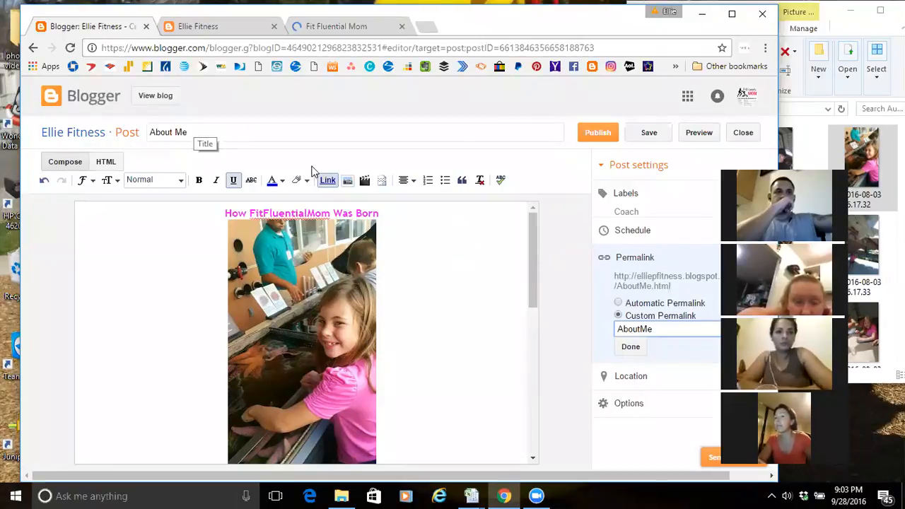
pyautogui.moveTo(661, 327); pyautogui.dragTo(552, 339)
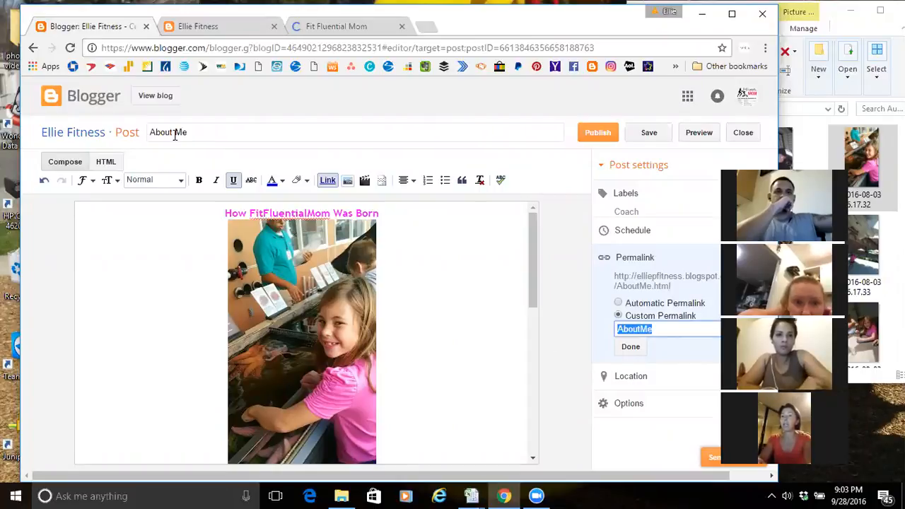
pyautogui.moveTo(177, 133); pyautogui.dragTo(85, 144)
pyautogui.write('Eggplant ')
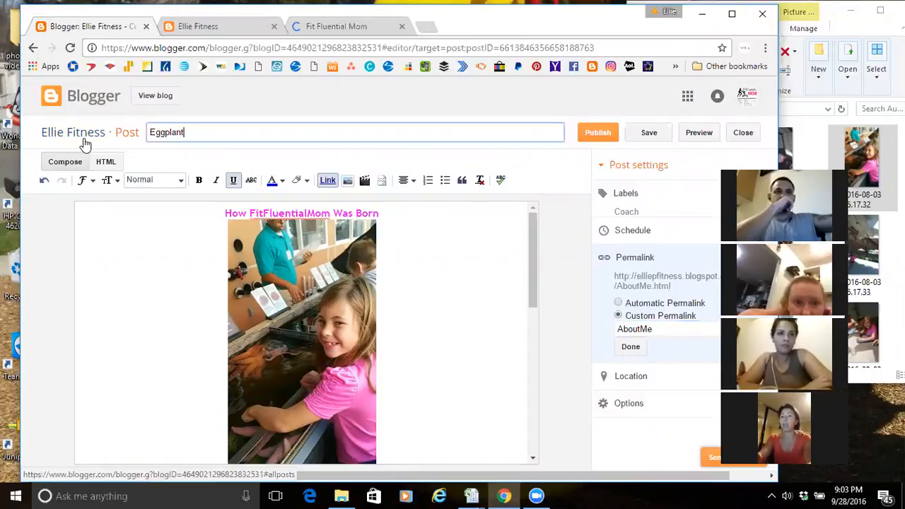
pyautogui.write('Mini Pizza')
# Finish the 'Eggplant Mini Pizza' title, replace the AboutMe permalink with custom 'Eggplantminipizza', and publish
pyautogui.press('Tab')
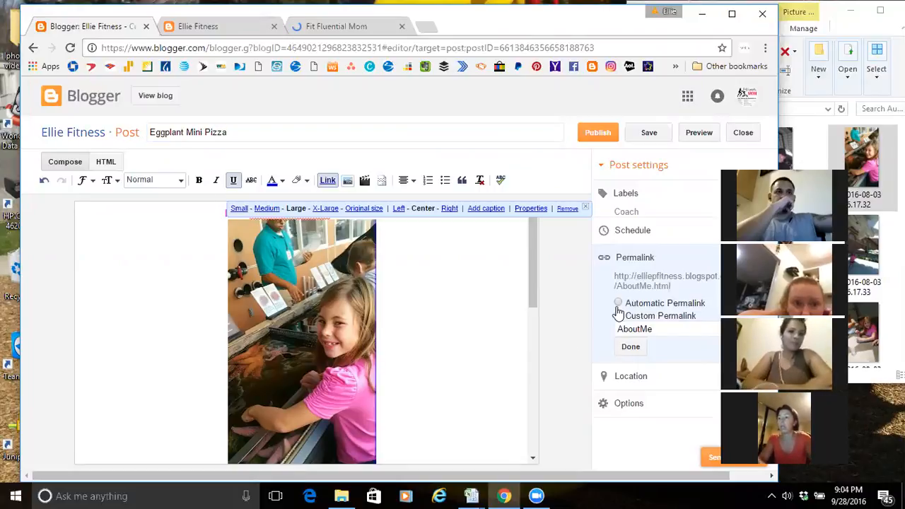
pyautogui.click(618, 303)
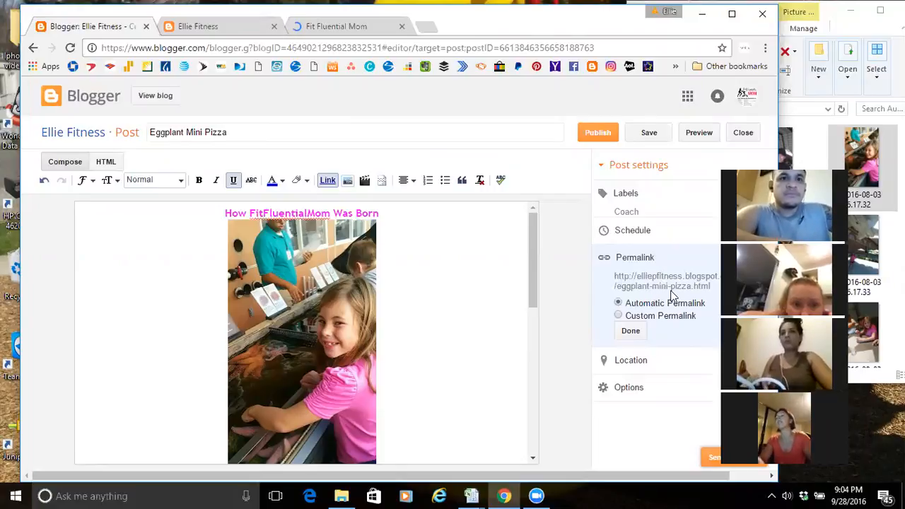
pyautogui.click(619, 315)
pyautogui.moveTo(658, 330); pyautogui.dragTo(578, 343)
pyautogui.write('Eggplantminipizza')
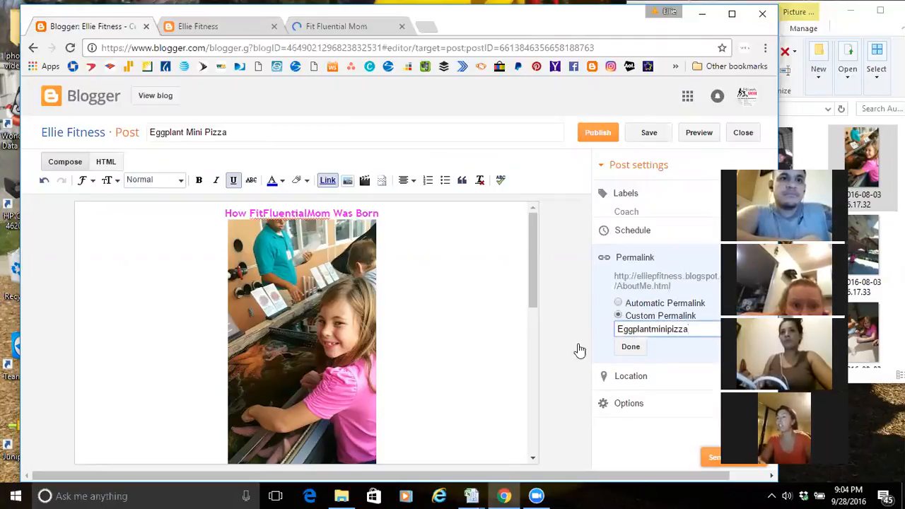
pyautogui.click(630, 347)
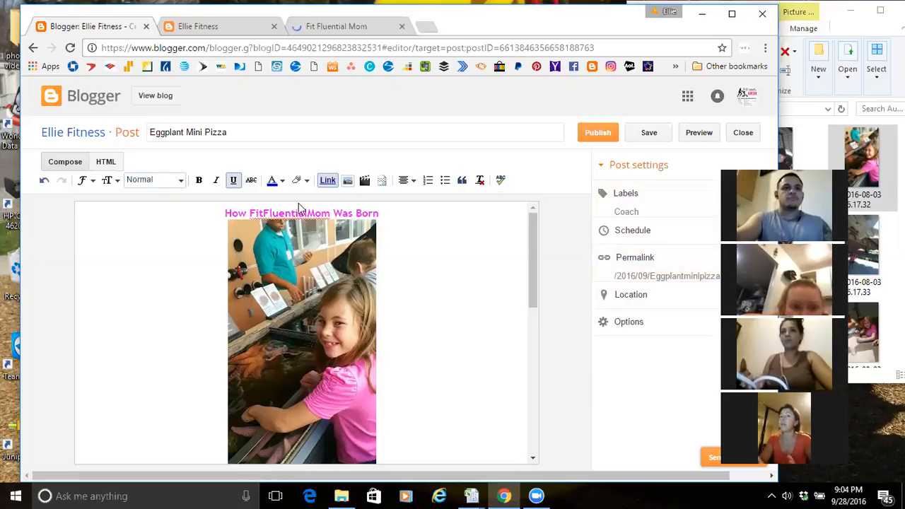
pyautogui.click(595, 134)
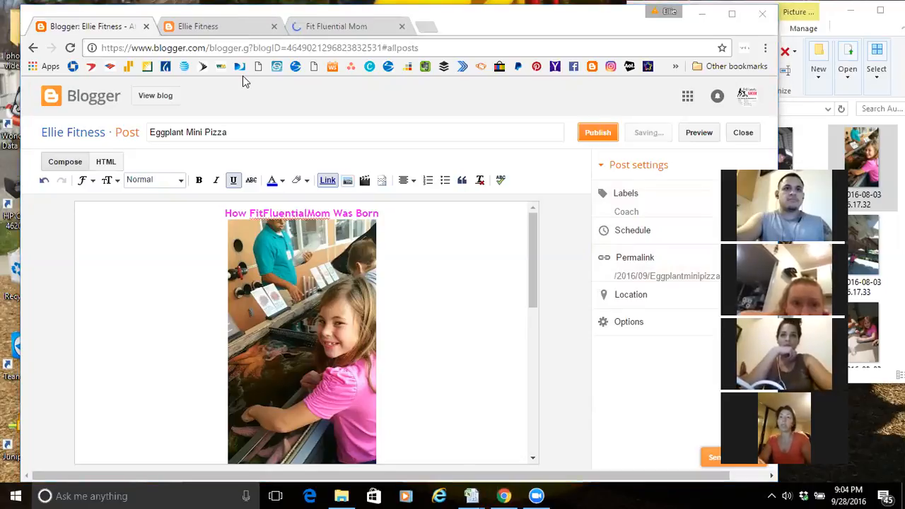
# Close the Fit Fluential Mom tab and dismiss the Google+ share prompt without sharing
pyautogui.click(402, 27)
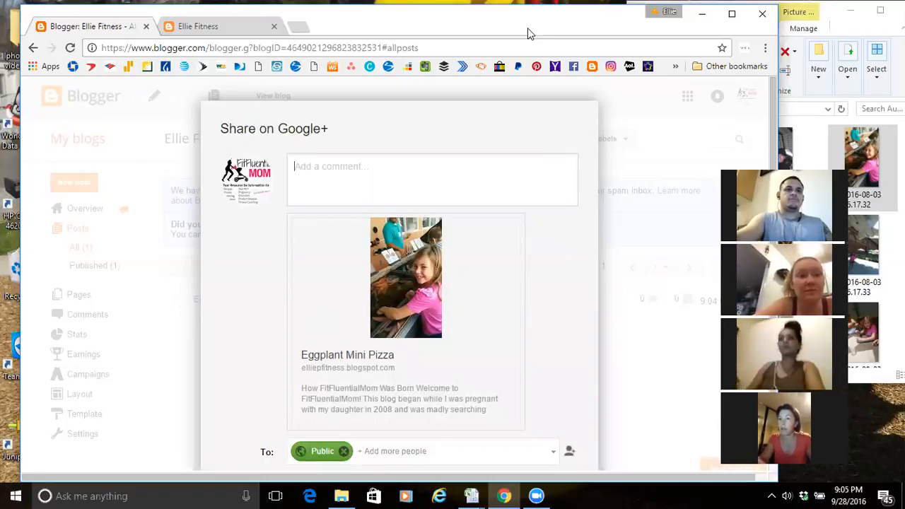
pyautogui.hotkey('ctrl', 'a')
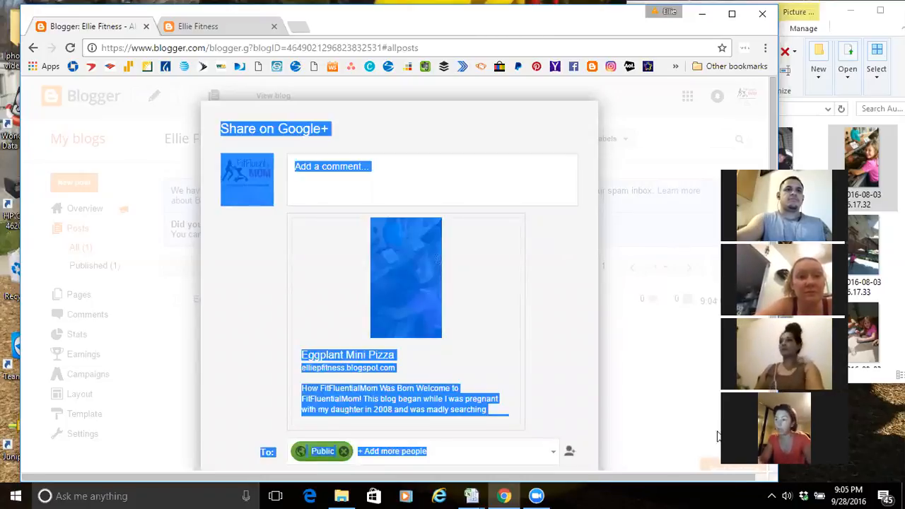
pyautogui.scroll(-1, 640, 406)
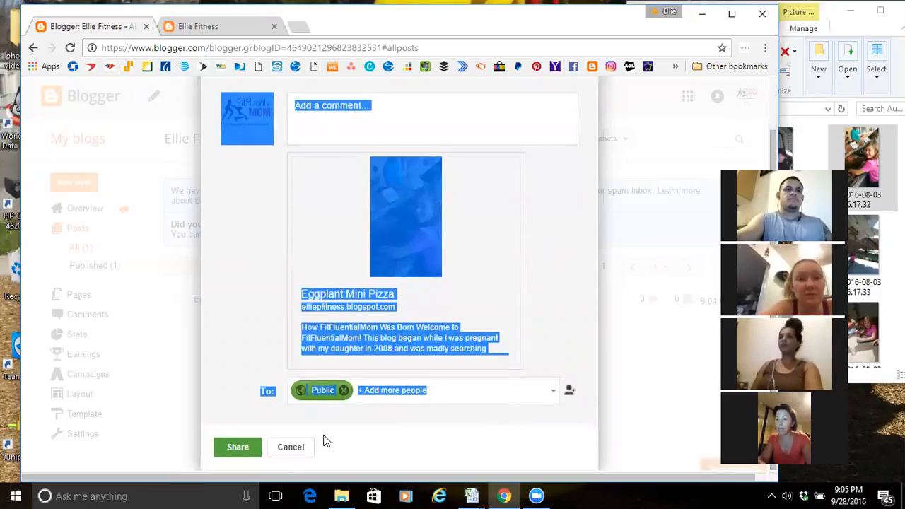
pyautogui.click(299, 446)
pyautogui.moveTo(286, 309)
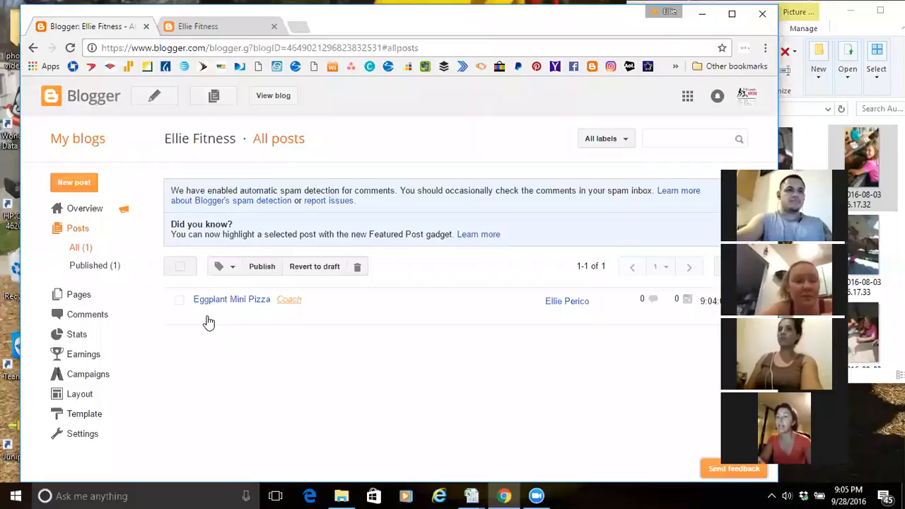
pyautogui.moveTo(197, 319)
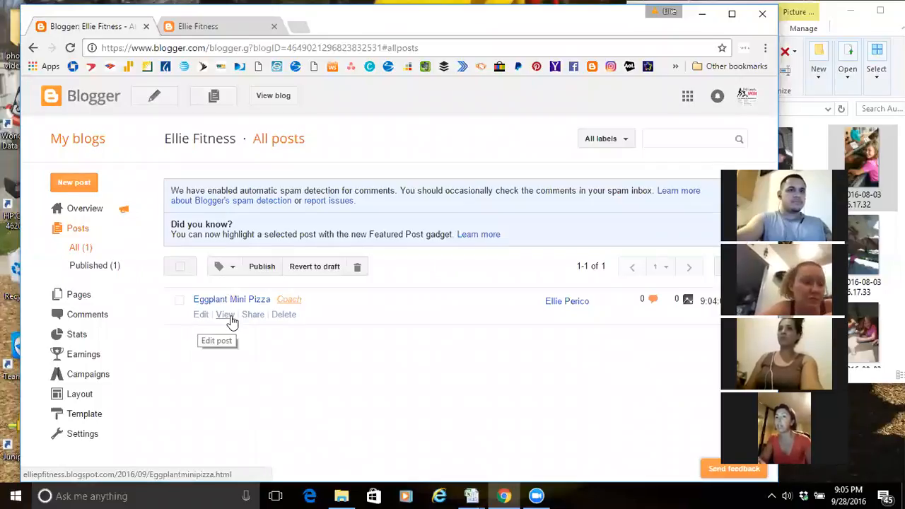
# View the published Eggplant Mini Pizza post on the live blog and scroll through its content
pyautogui.click(225, 314)
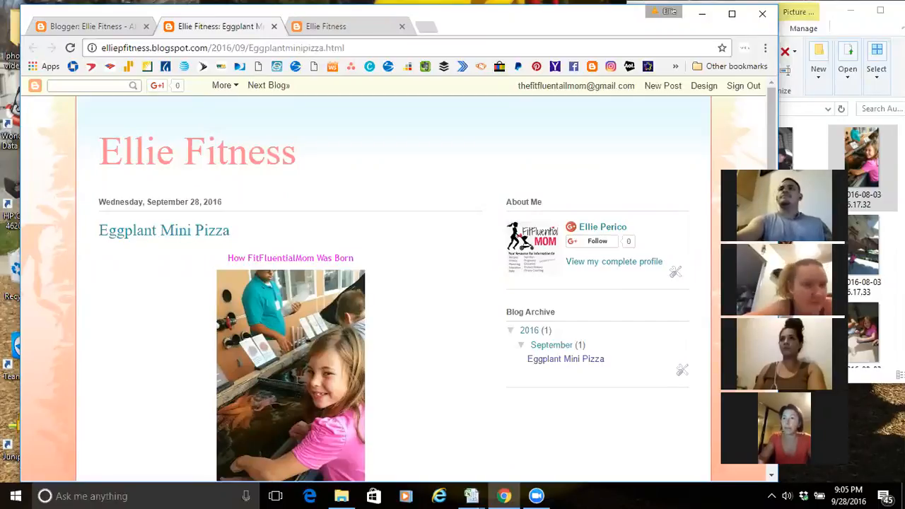
pyautogui.scroll(-2, 396, 283)
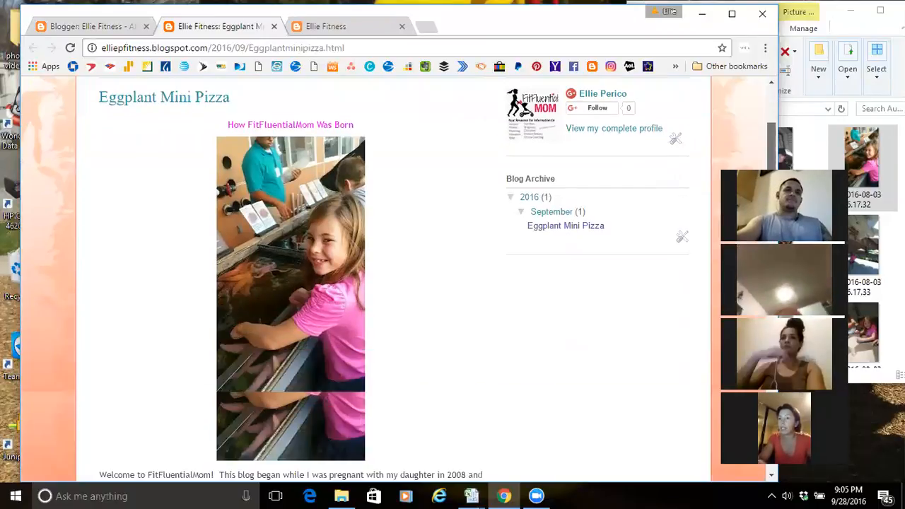
pyautogui.scroll(-6, 395, 282)
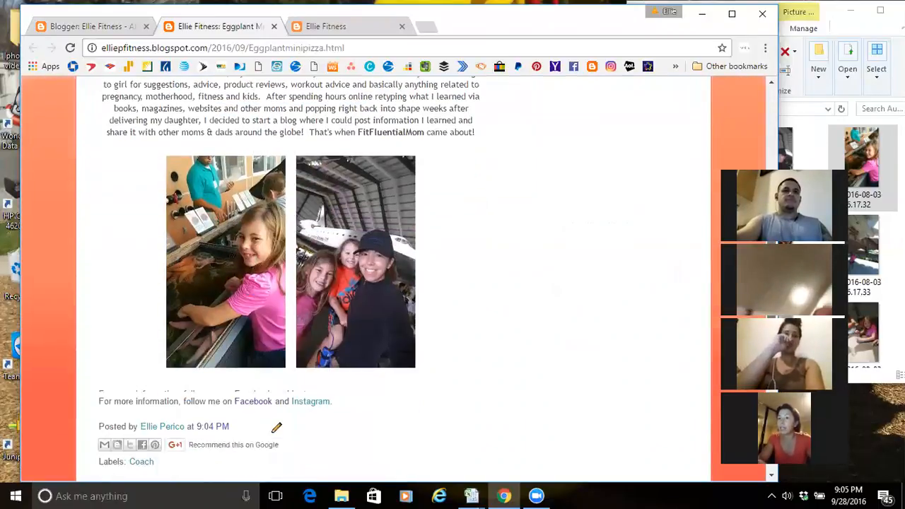
pyautogui.scroll(-1, 273, 250)
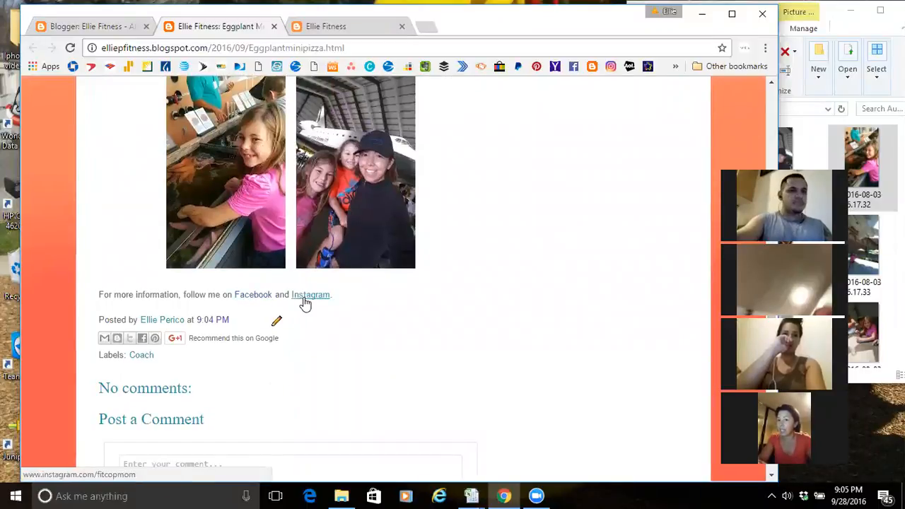
# Test the post's Facebook and Instagram follow links, each opening in a new tab
pyautogui.click(263, 300)
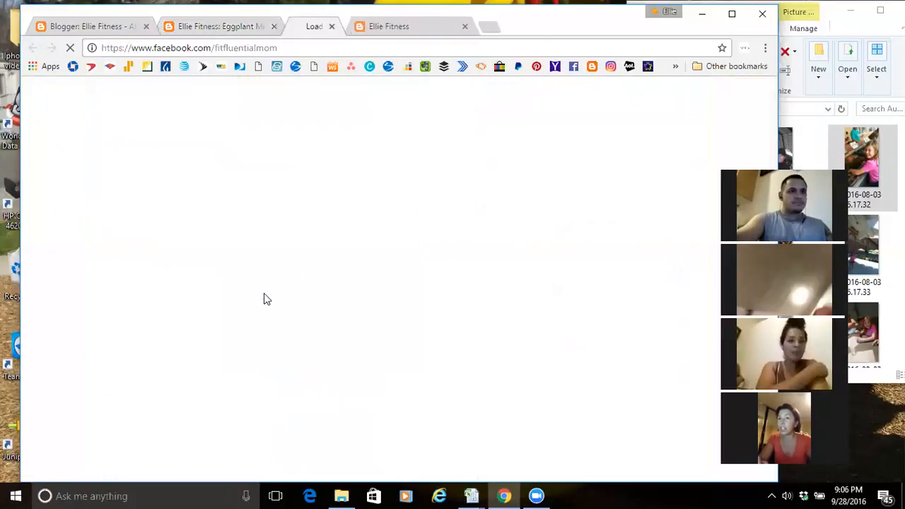
pyautogui.click(247, 26)
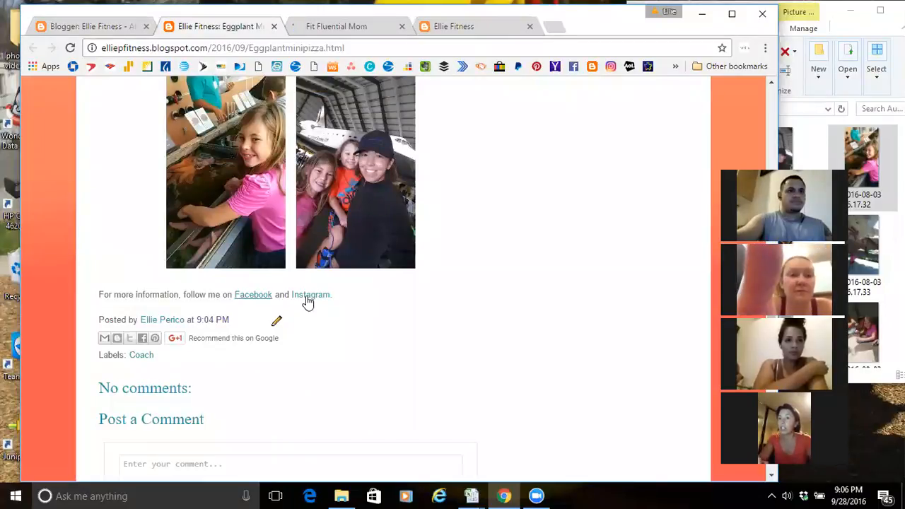
pyautogui.click(316, 297)
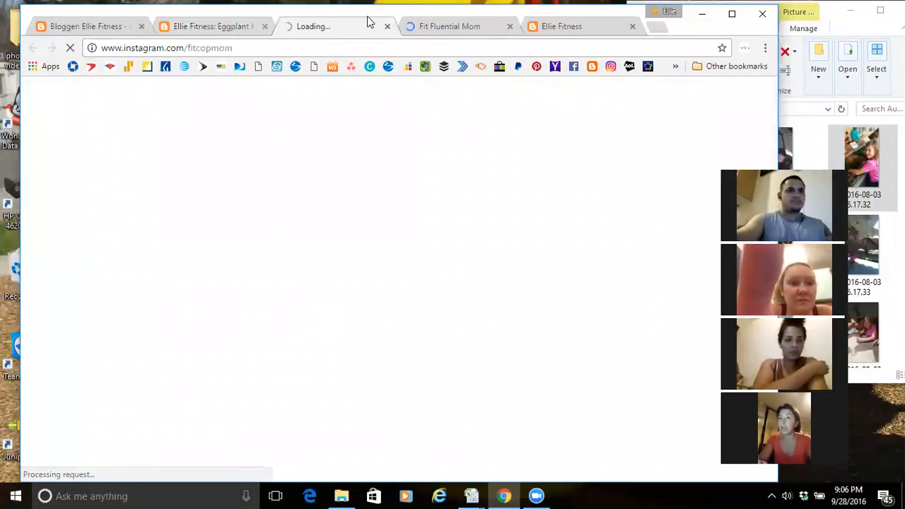
# Close the extra Ellie Fitness tab and the Instagram and Facebook pages, returning to the post
pyautogui.click(632, 26)
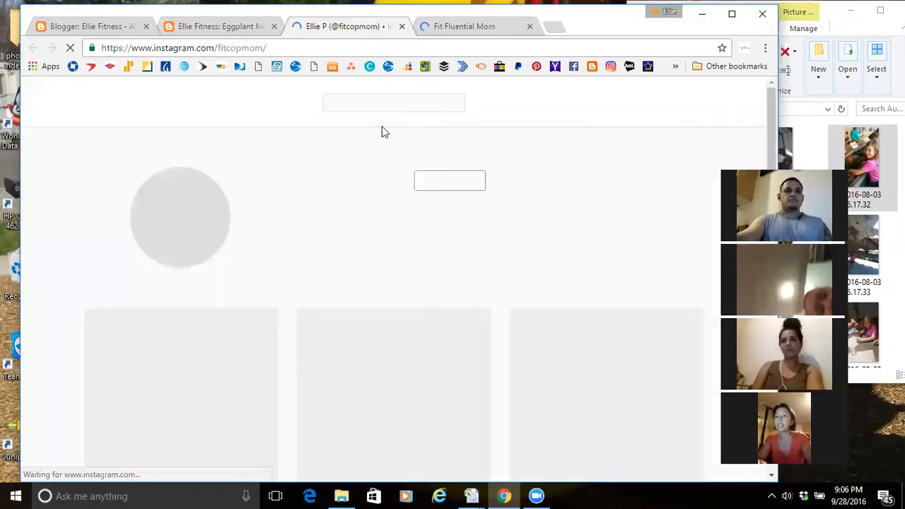
pyautogui.click(450, 35)
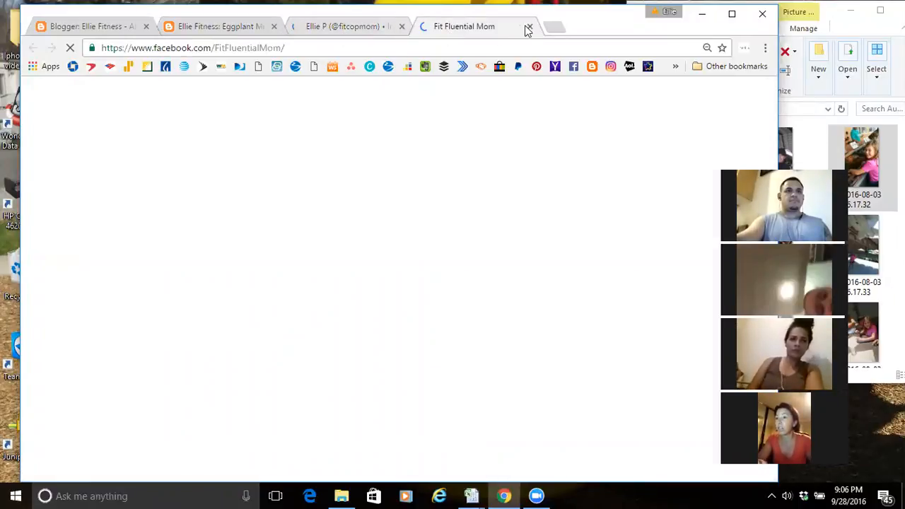
pyautogui.click(402, 28)
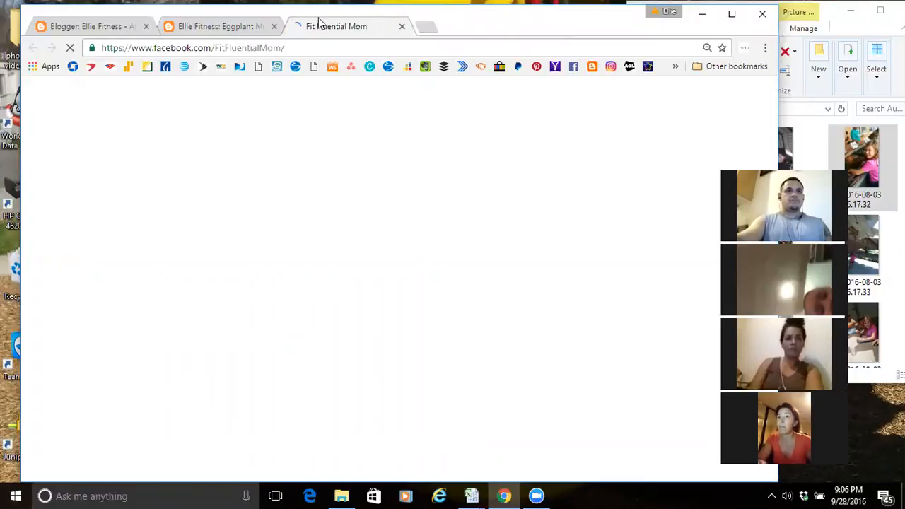
pyautogui.click(400, 28)
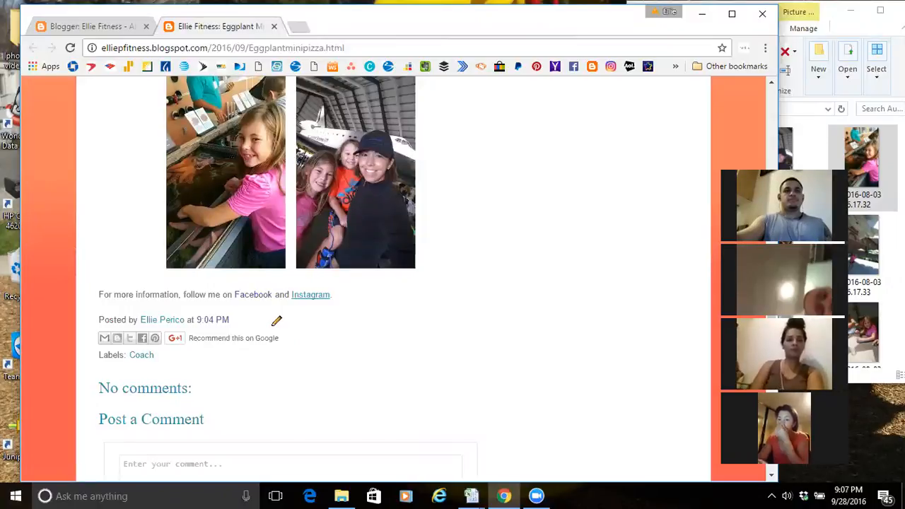
# In the post's comment form, tick Notify me for e-mailed follow-up comments, then scroll back up
pyautogui.scroll(-3, 244, 339)
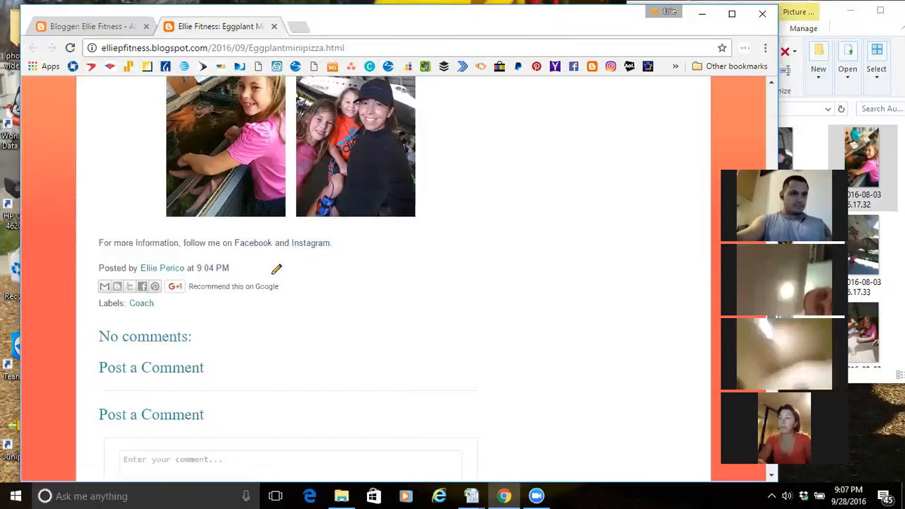
pyautogui.click(185, 361)
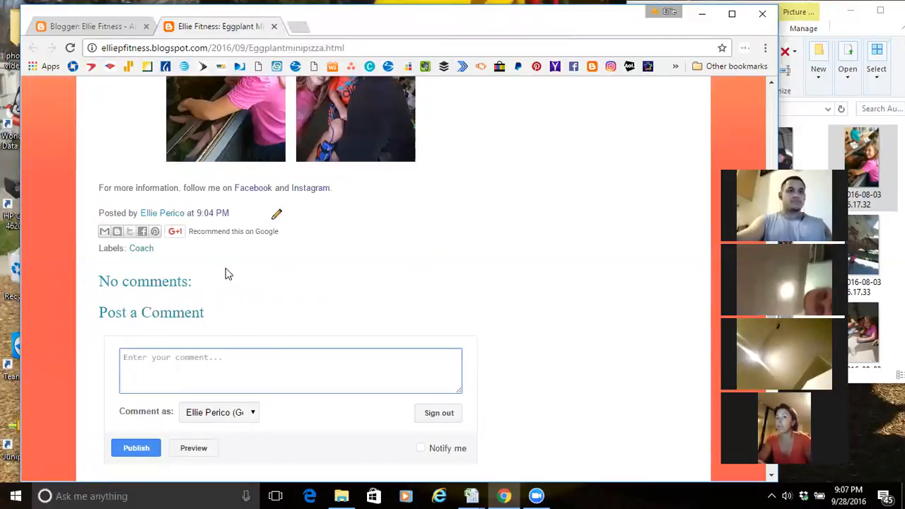
pyautogui.scroll(1, 393, 279)
pyautogui.scroll(-2, 393, 278)
pyautogui.scroll(-2, 421, 340)
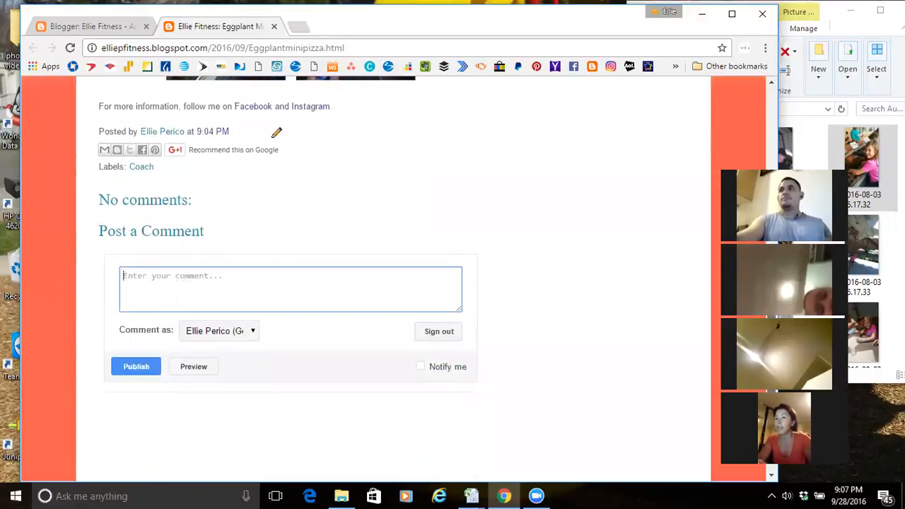
pyautogui.click(420, 339)
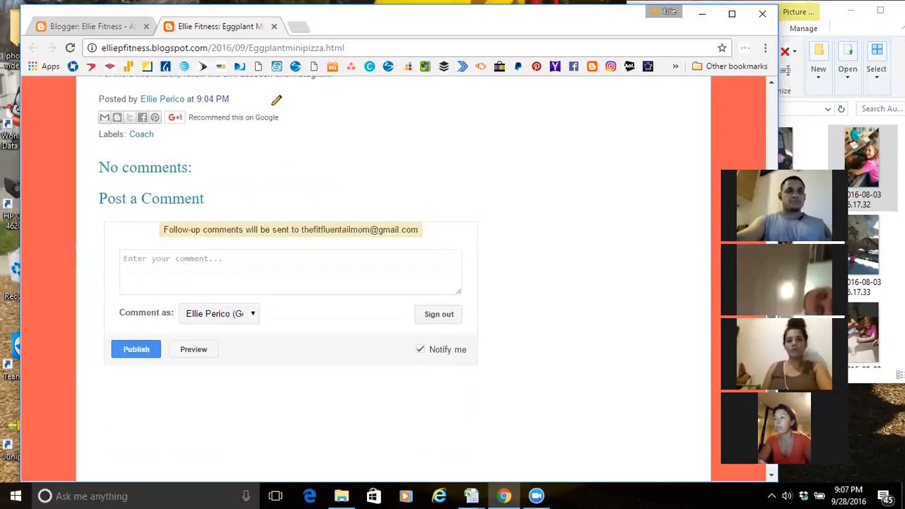
pyautogui.scroll(7, 768, 168)
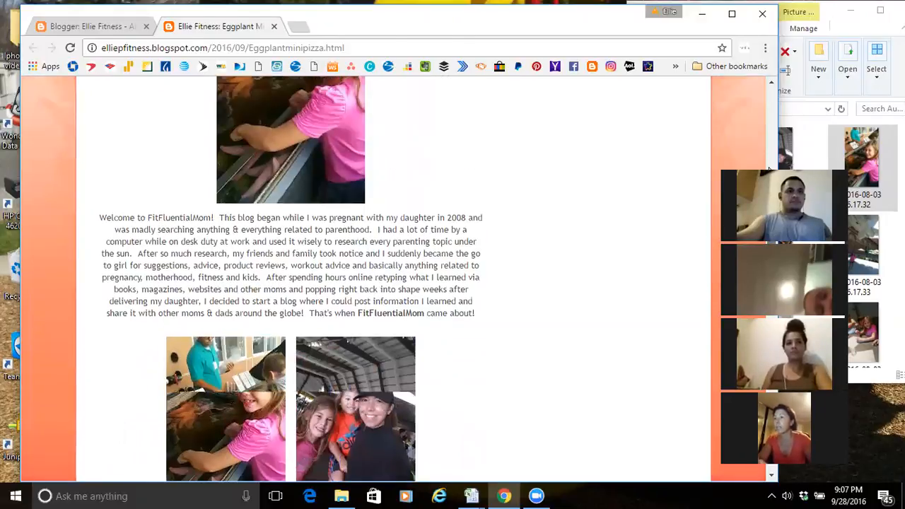
pyautogui.scroll(5, 769, 168)
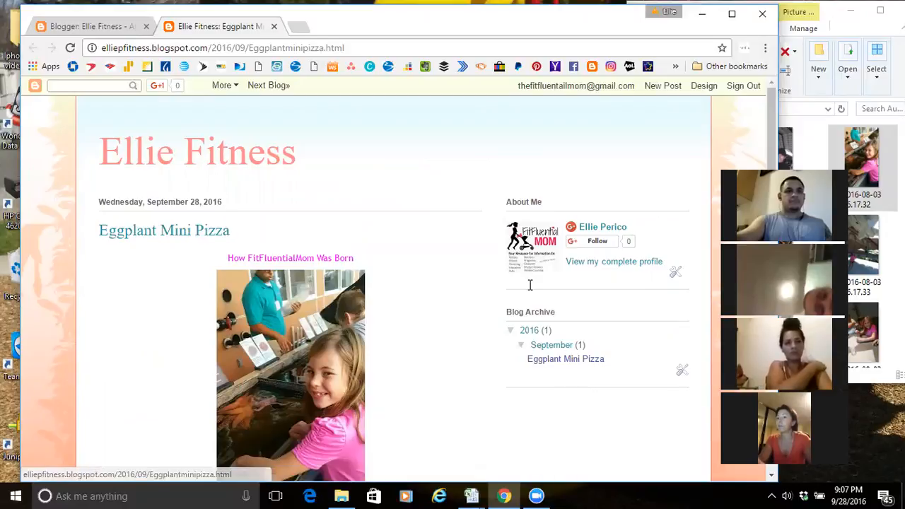
# Load blogger.com in a new tab to show the dashboard listing Ellie Fitness
pyautogui.click(300, 27)
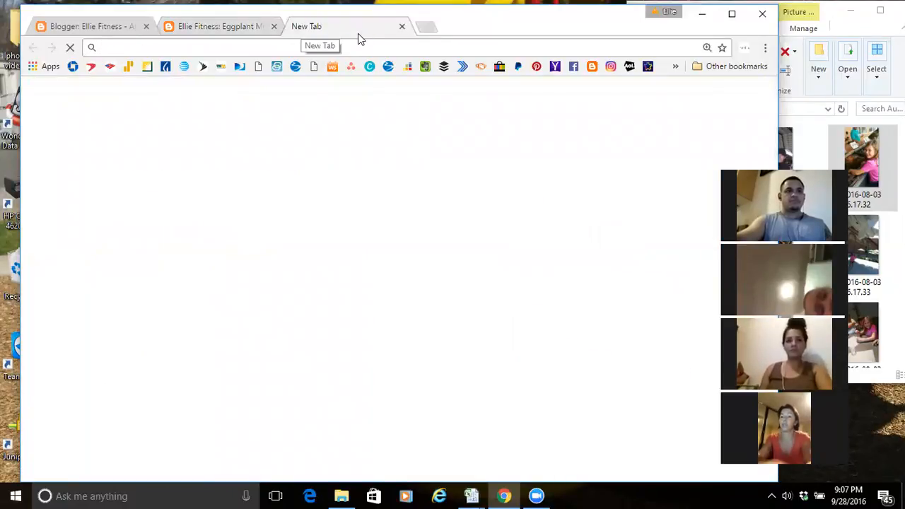
pyautogui.write('blog')
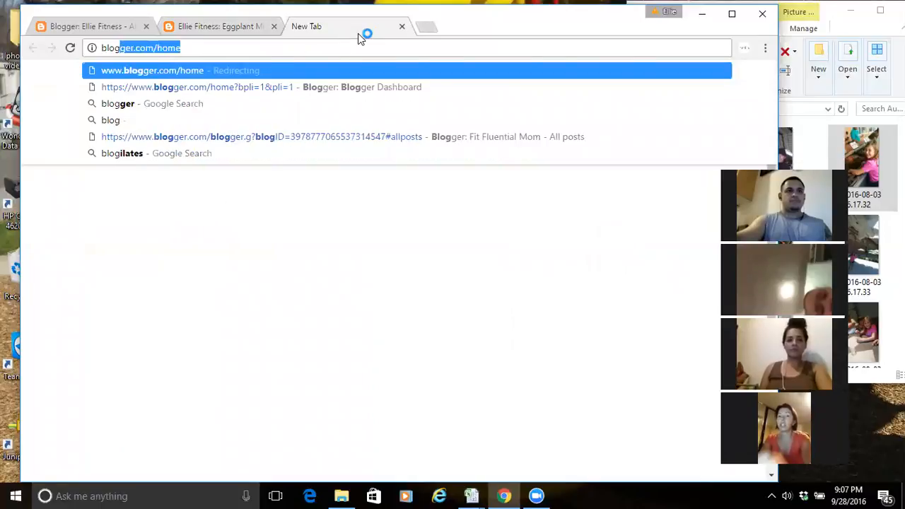
pyautogui.press('Return')
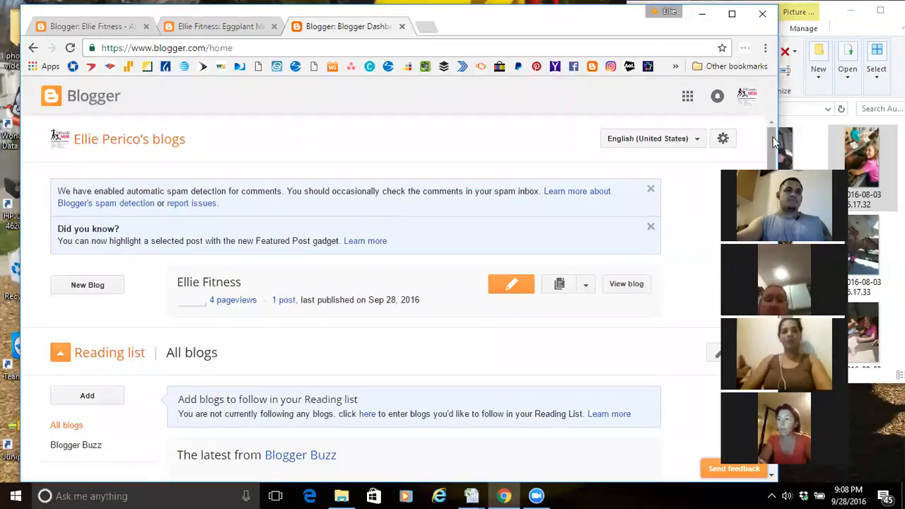
pyautogui.moveTo(772, 140); pyautogui.dragTo(774, 163)
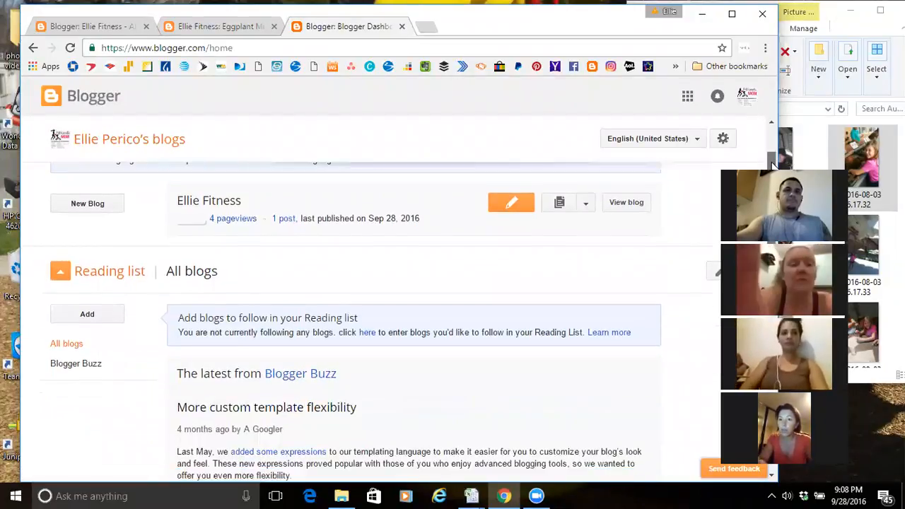
pyautogui.scroll(1, 769, 152)
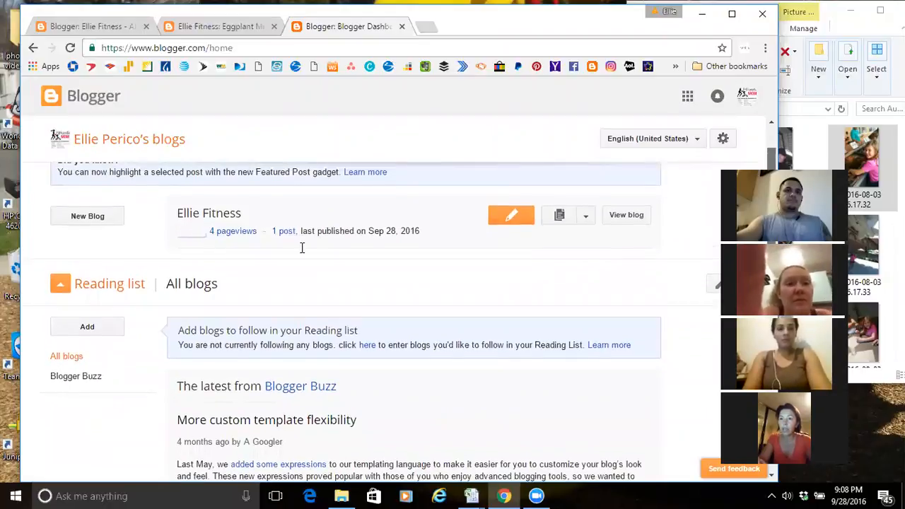
pyautogui.scroll(1, 303, 247)
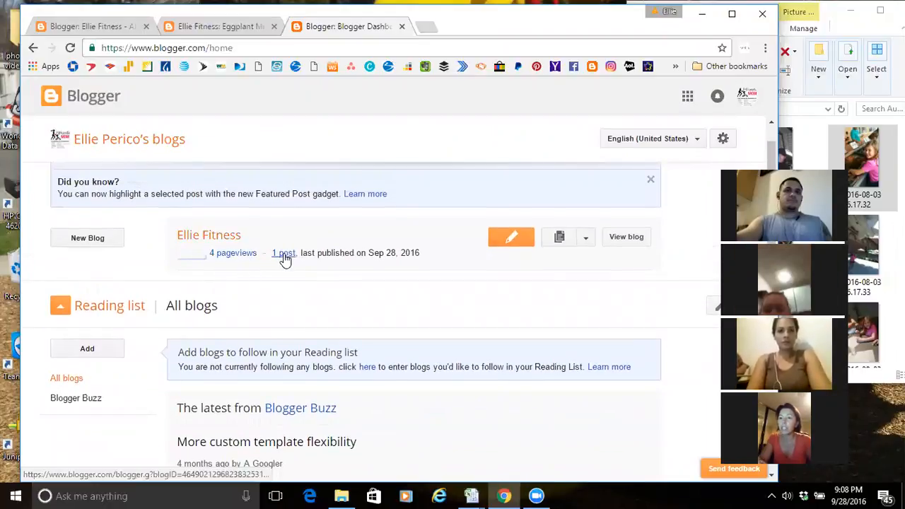
# Open Ellie Fitness's post list, then go to its Template section
pyautogui.click(284, 254)
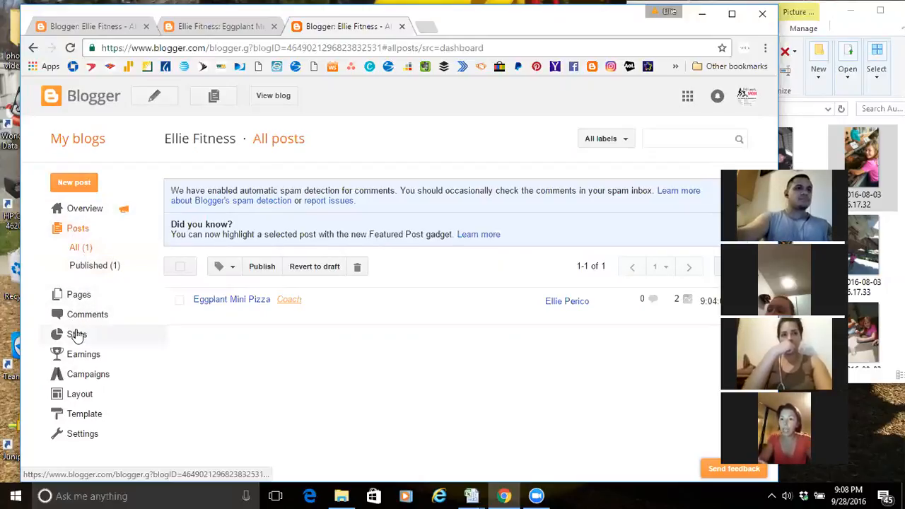
pyautogui.click(80, 416)
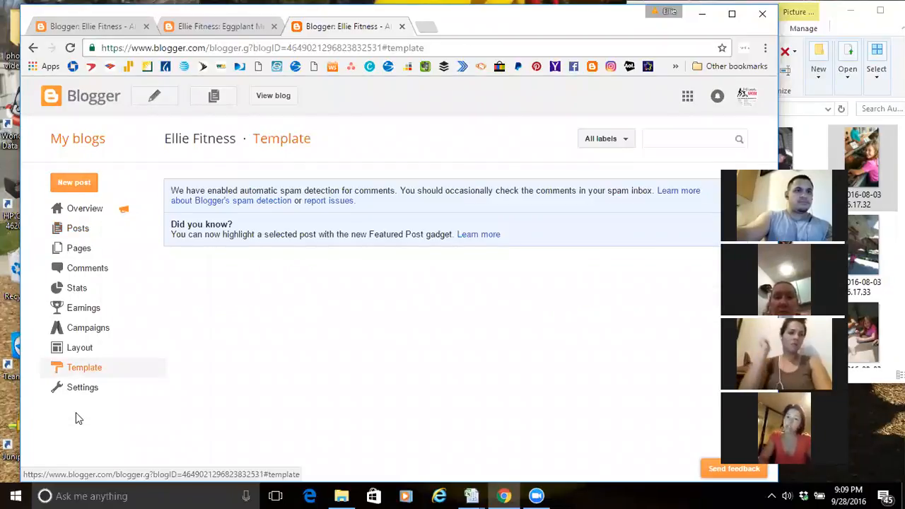
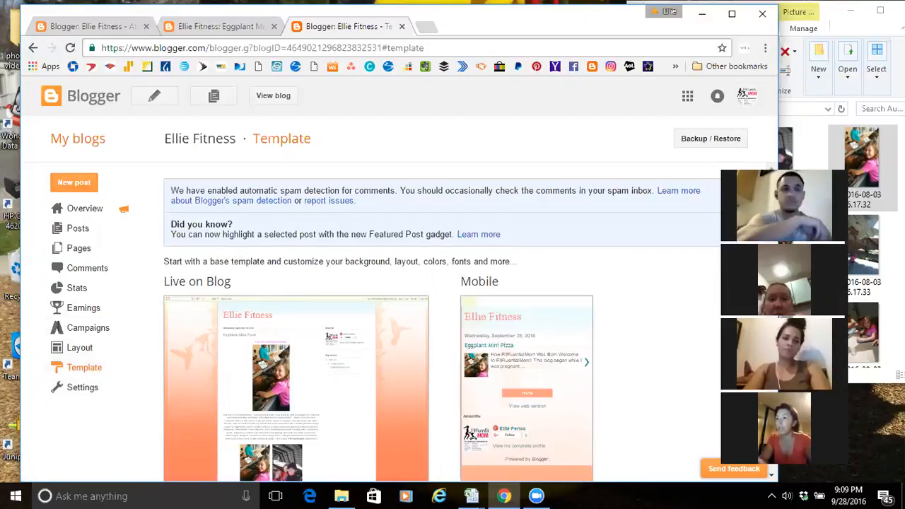
# From Live on Blog's Customize, open the Template Designer and preview Ellie Fitness in Watermark
pyautogui.scroll(-5, 442, 322)
pyautogui.scroll(2, 543, 272)
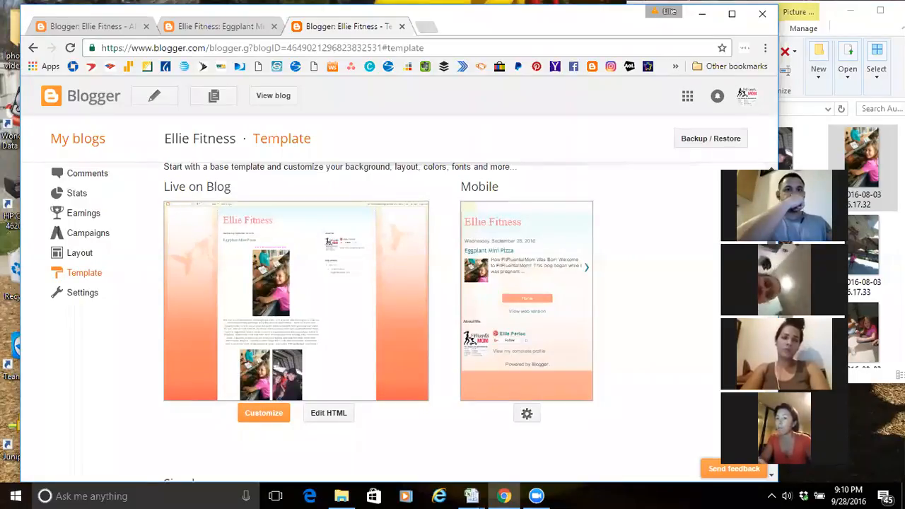
pyautogui.scroll(-2, 378, 321)
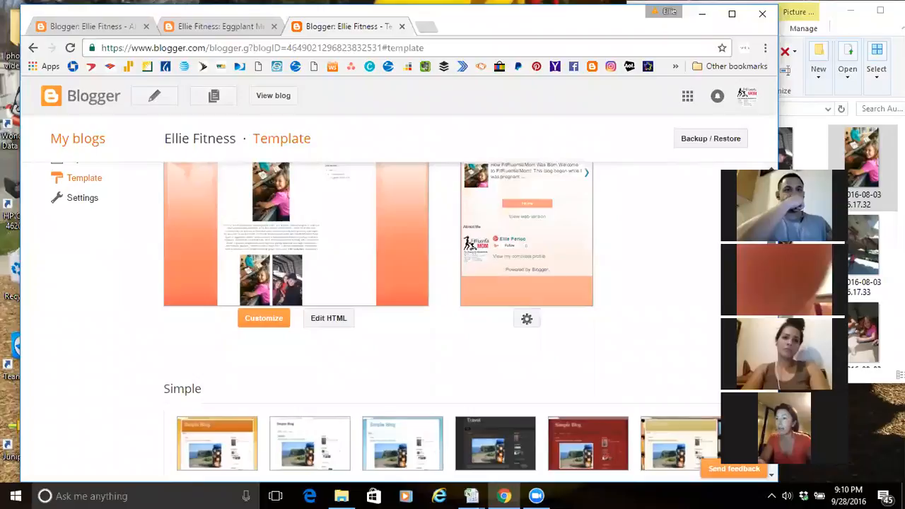
pyautogui.scroll(-1, 378, 322)
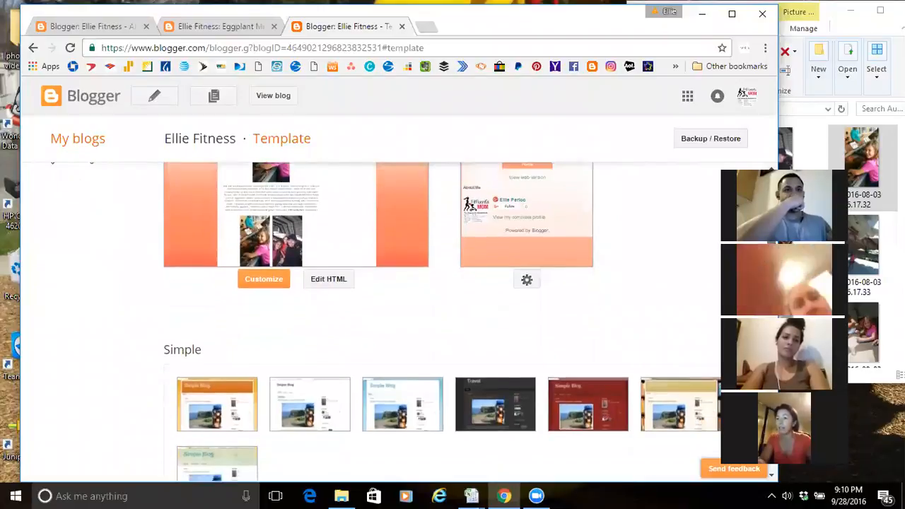
pyautogui.scroll(-1, 378, 322)
pyautogui.scroll(-1, 492, 349)
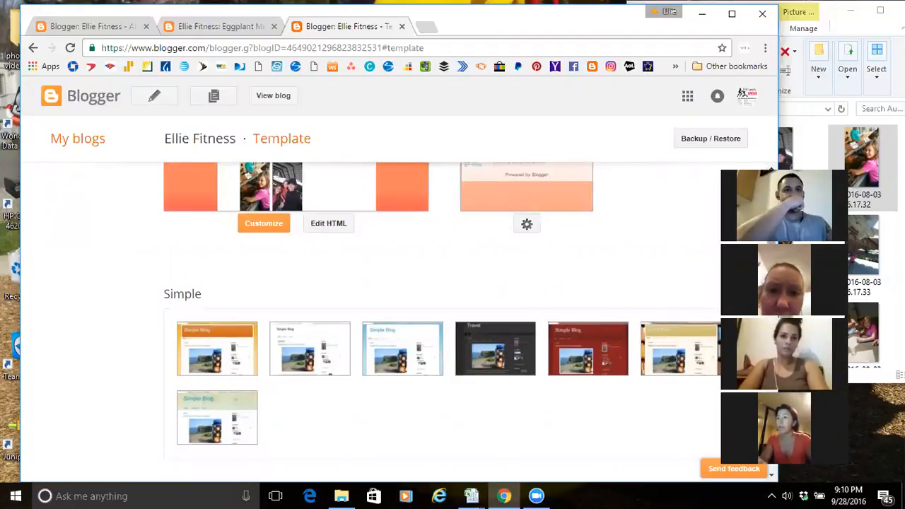
pyautogui.scroll(5, 432, 316)
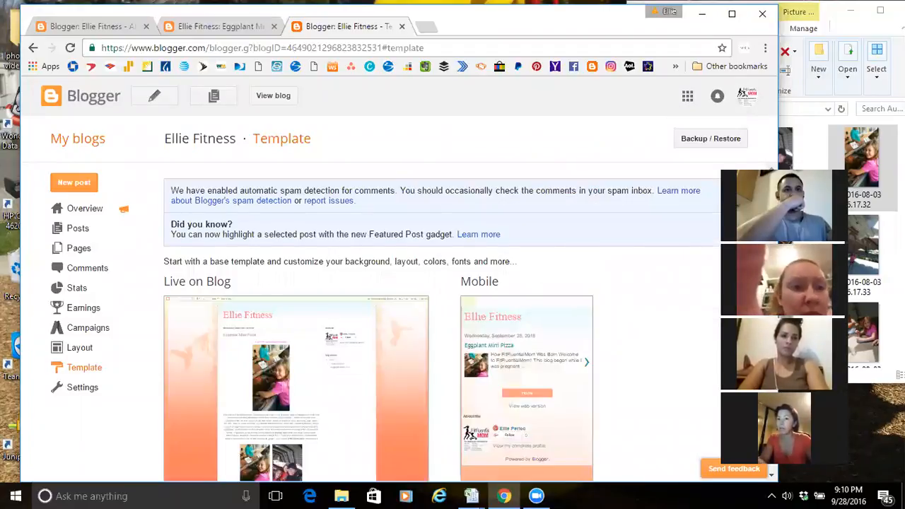
pyautogui.scroll(-1, 431, 316)
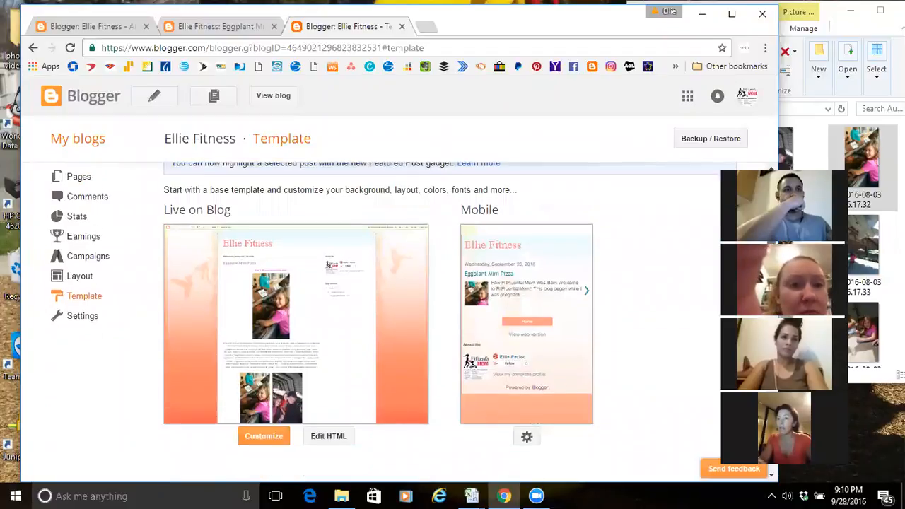
pyautogui.scroll(-1, 286, 310)
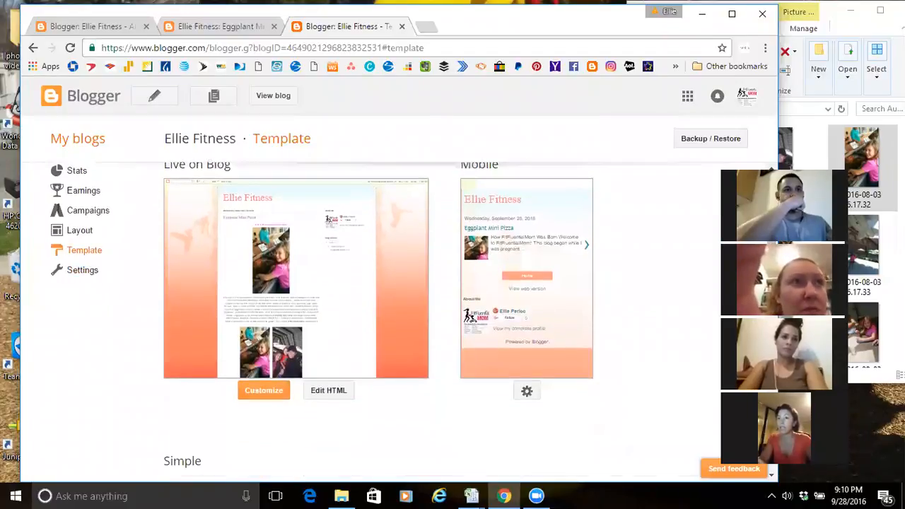
pyautogui.click(256, 393)
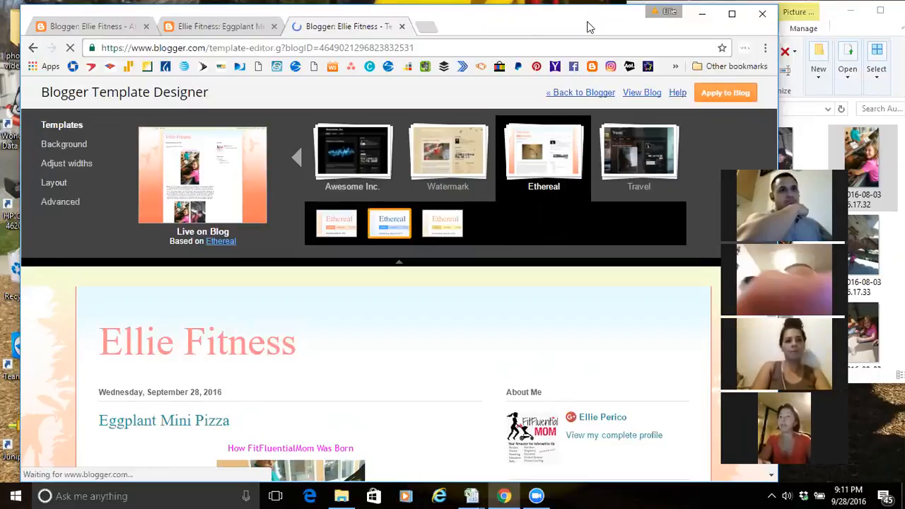
pyautogui.moveTo(580, 19); pyautogui.dragTo(572, 15)
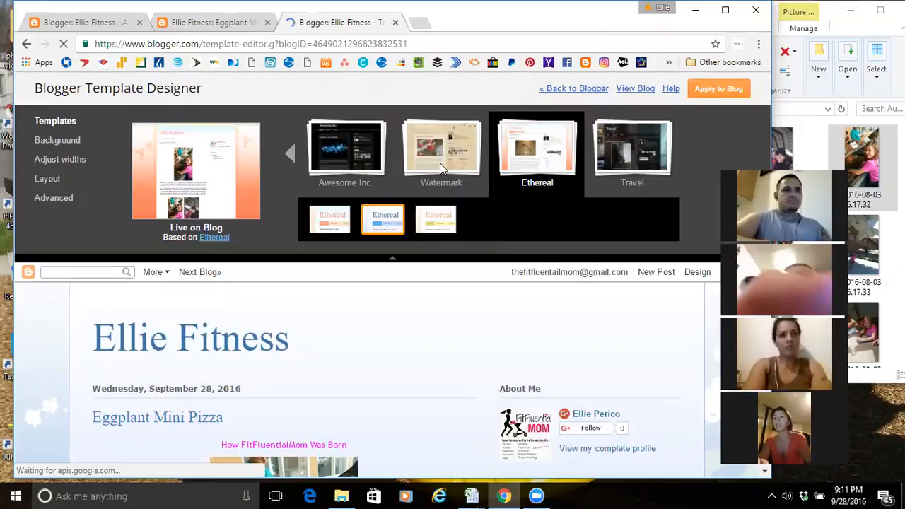
pyautogui.click(440, 159)
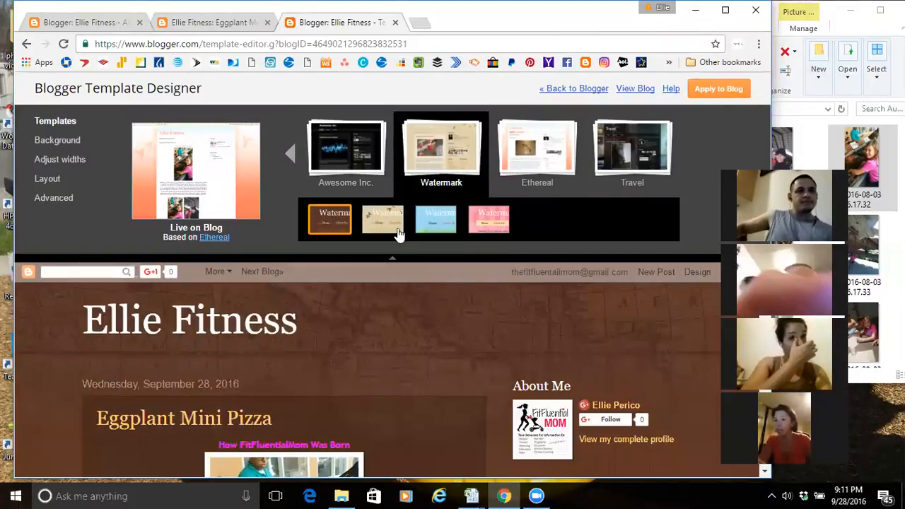
# Try the beige Watermark variant, then preview the orange Awesome Inc. variant
pyautogui.click(395, 235)
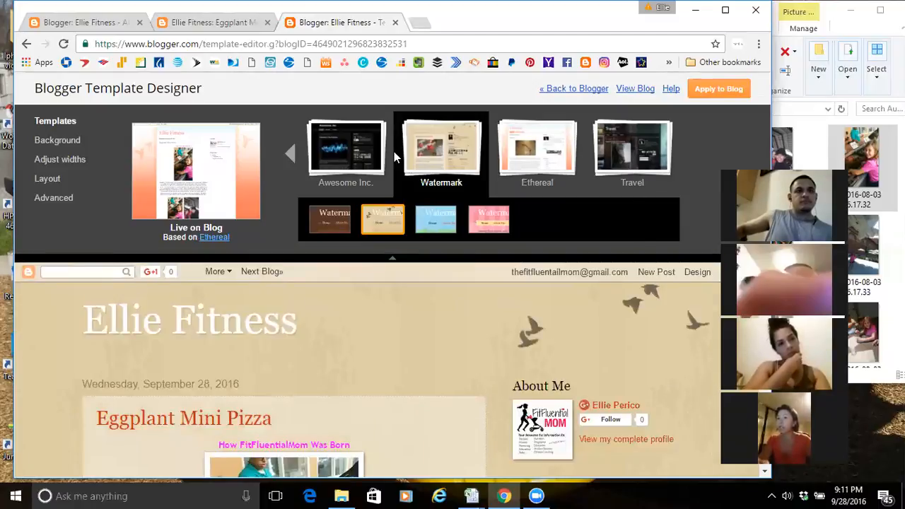
pyautogui.click(351, 158)
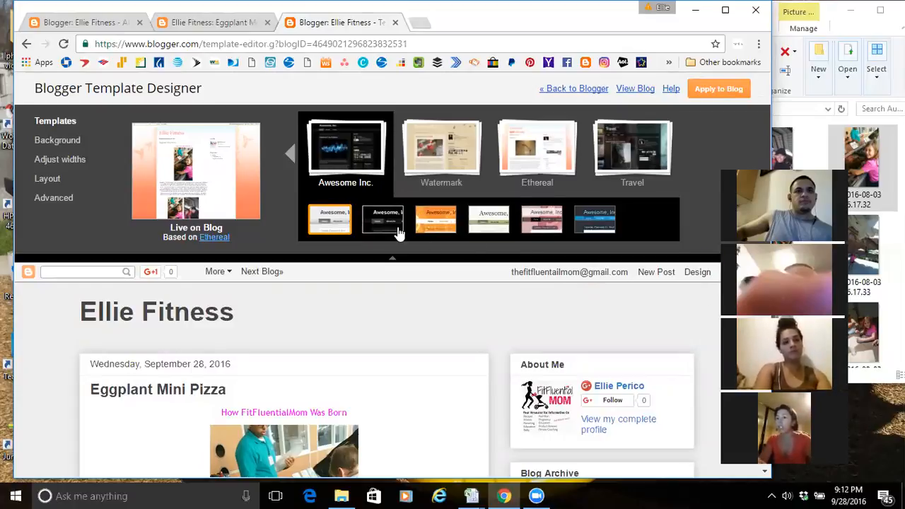
pyautogui.click(445, 227)
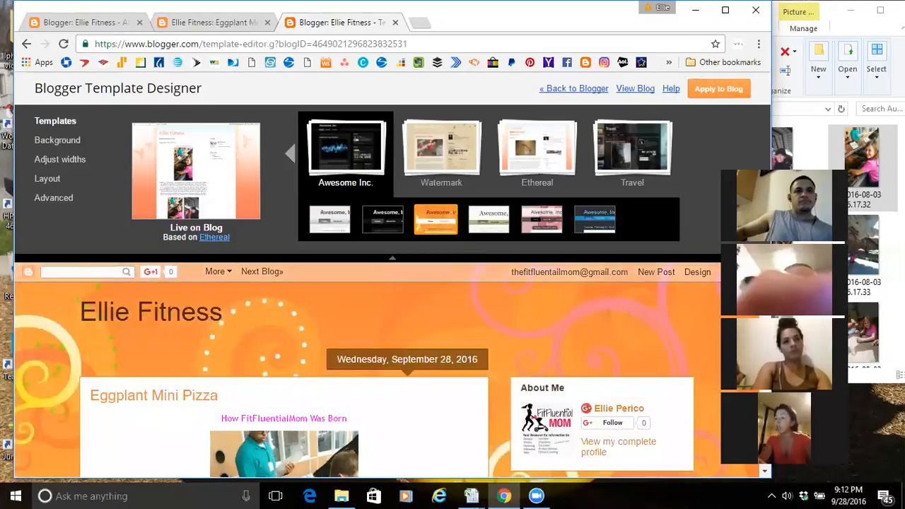
pyautogui.scroll(-1, 438, 339)
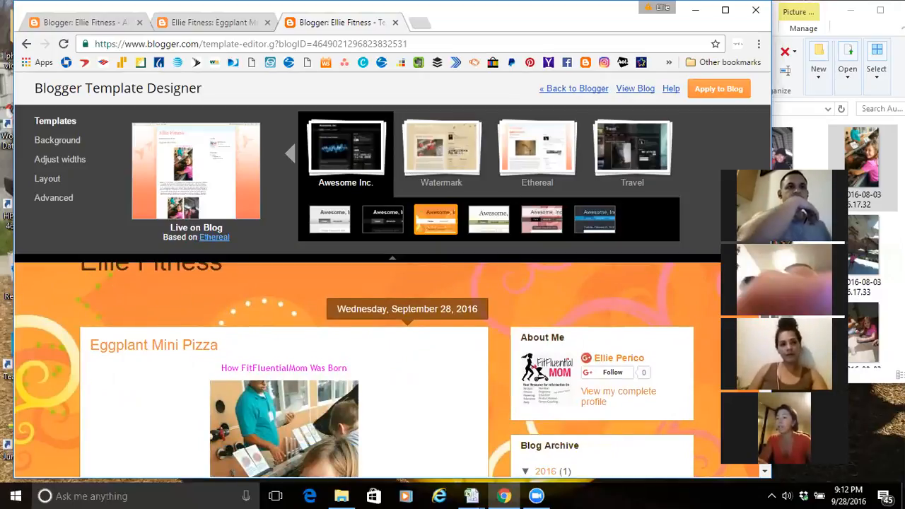
pyautogui.scroll(-2, 631, 199)
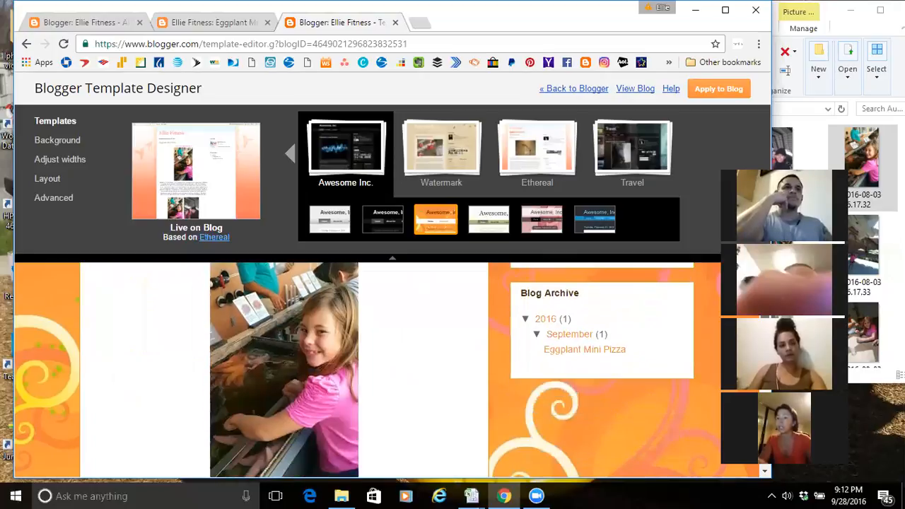
pyautogui.scroll(3, 393, 367)
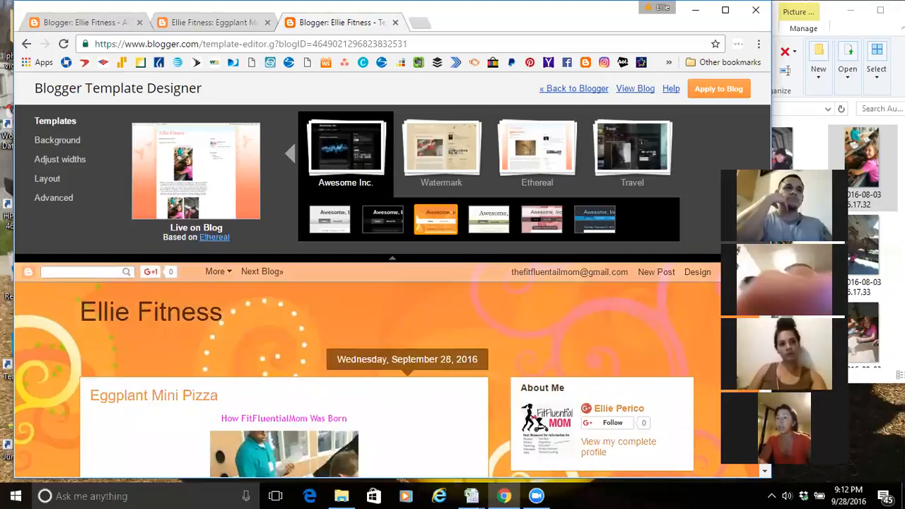
# Under Background, try pink then pick the cyan colour theme, apply it, and zoom out
pyautogui.click(57, 141)
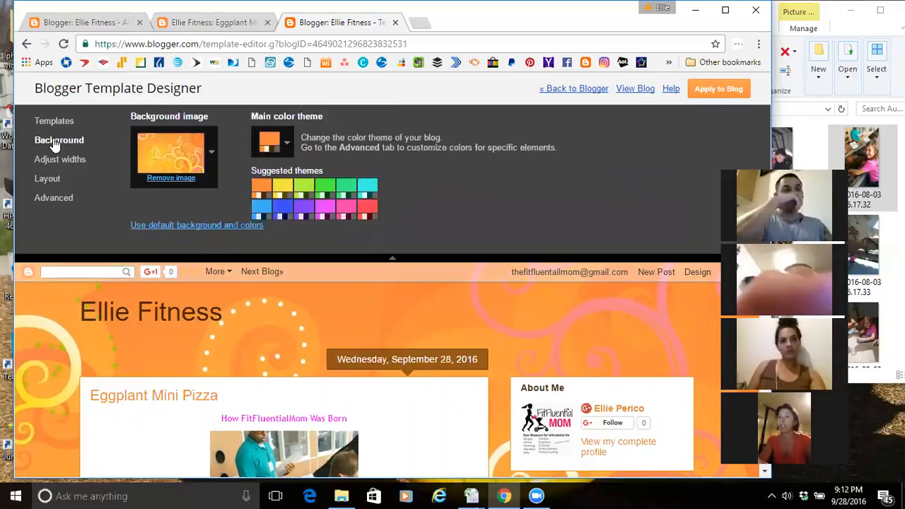
pyautogui.click(324, 207)
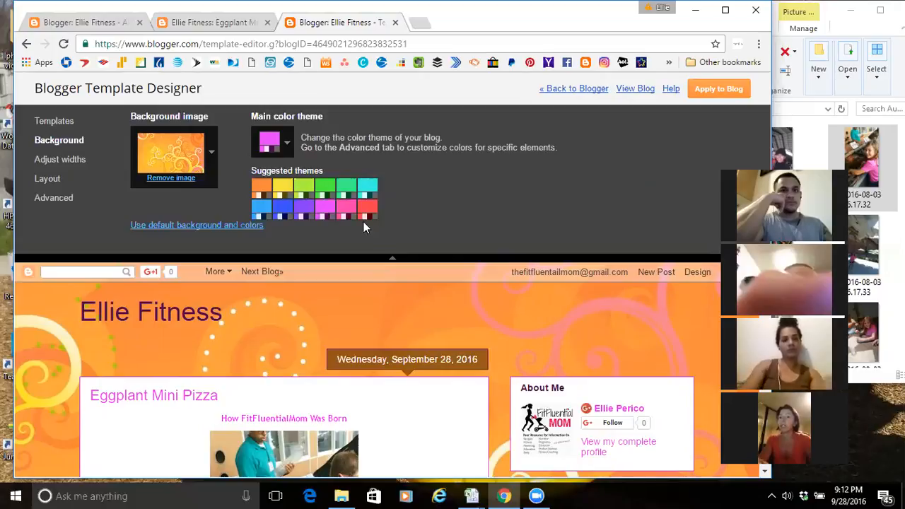
pyautogui.click(368, 187)
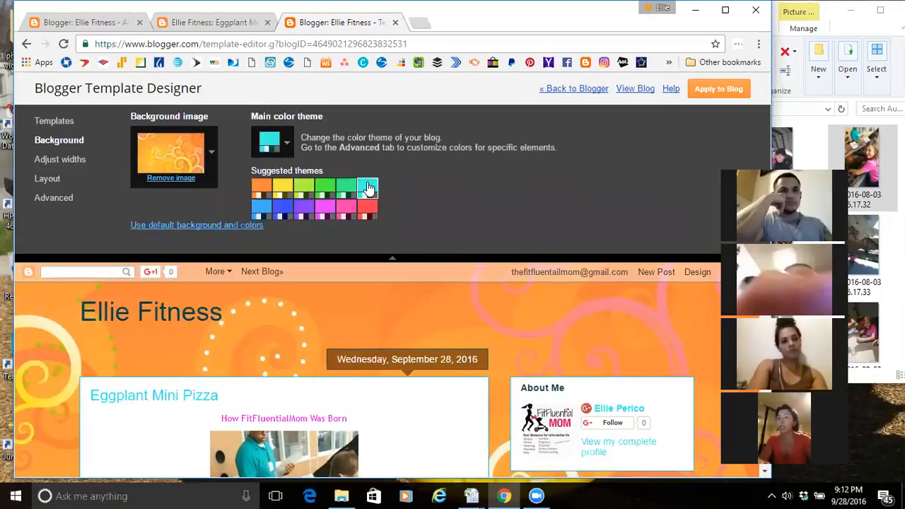
pyautogui.click(711, 95)
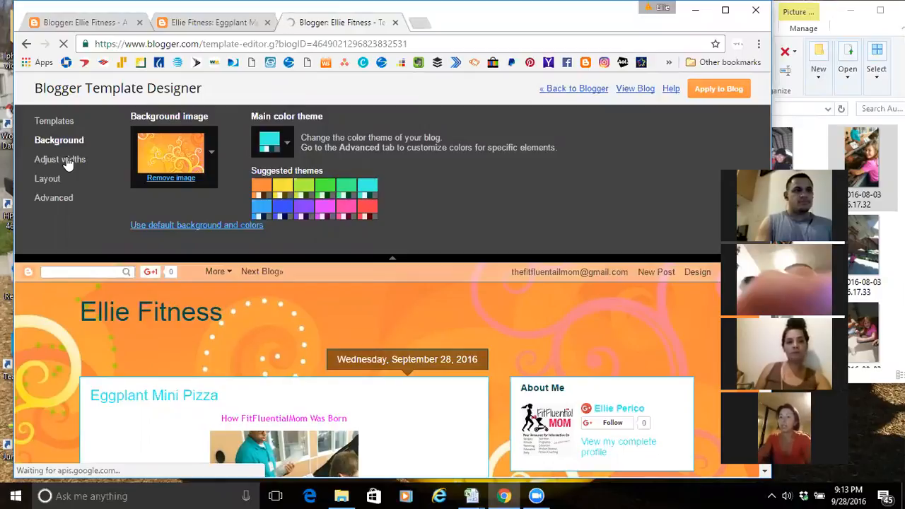
pyautogui.hotkey('ctrl', '-')
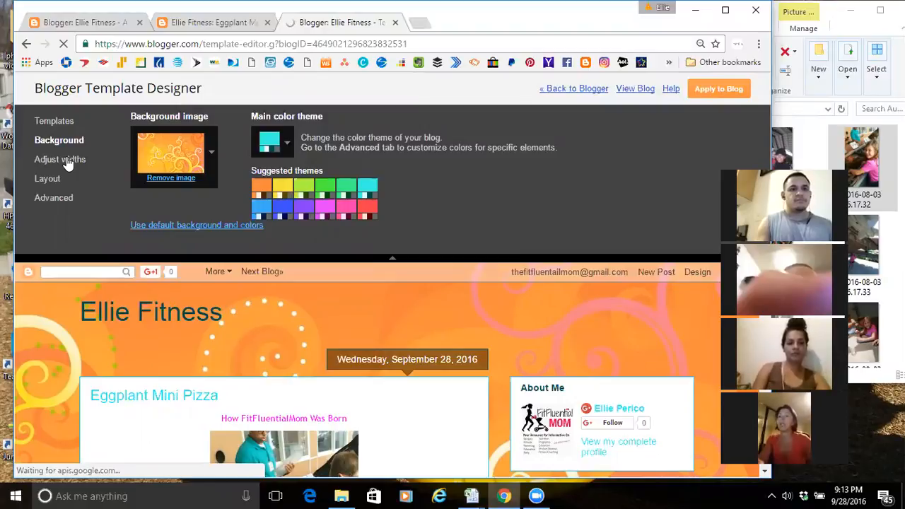
pyautogui.hotkey('ctrl', '-')
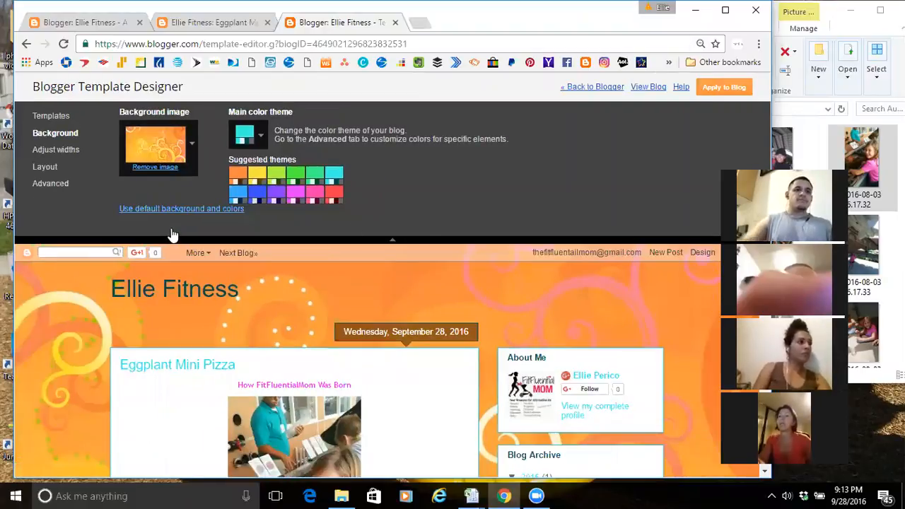
pyautogui.hotkey('ctrl', '-')
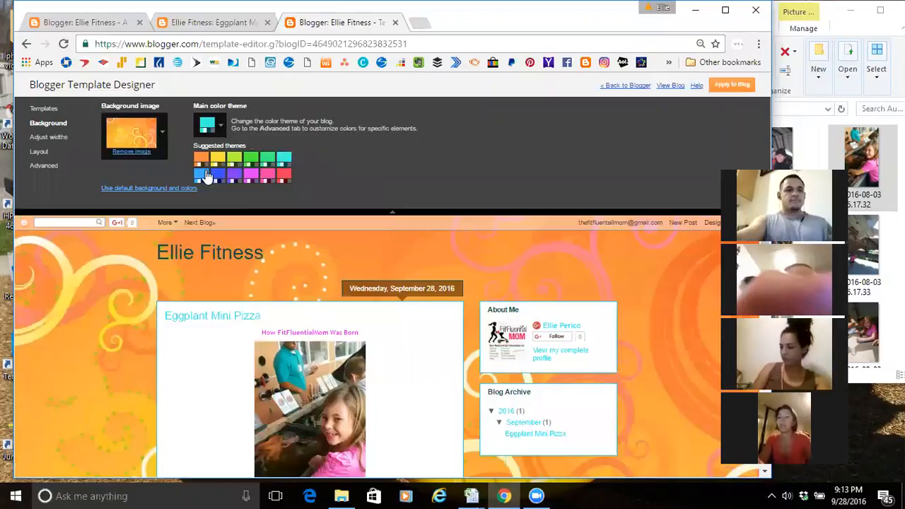
# In Adjust widths, try entire-blog widths up to 1310 px and right sidebar sizes
pyautogui.click(44, 138)
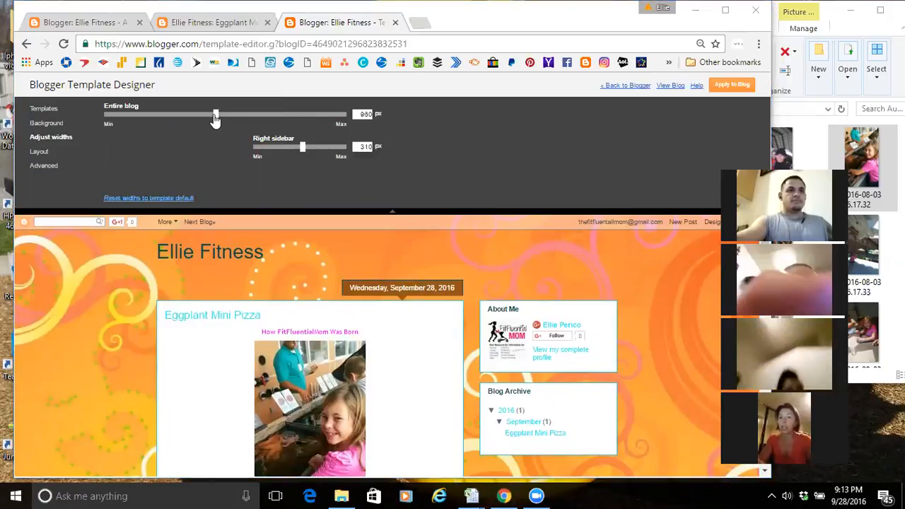
pyautogui.moveTo(216, 115); pyautogui.dragTo(245, 118)
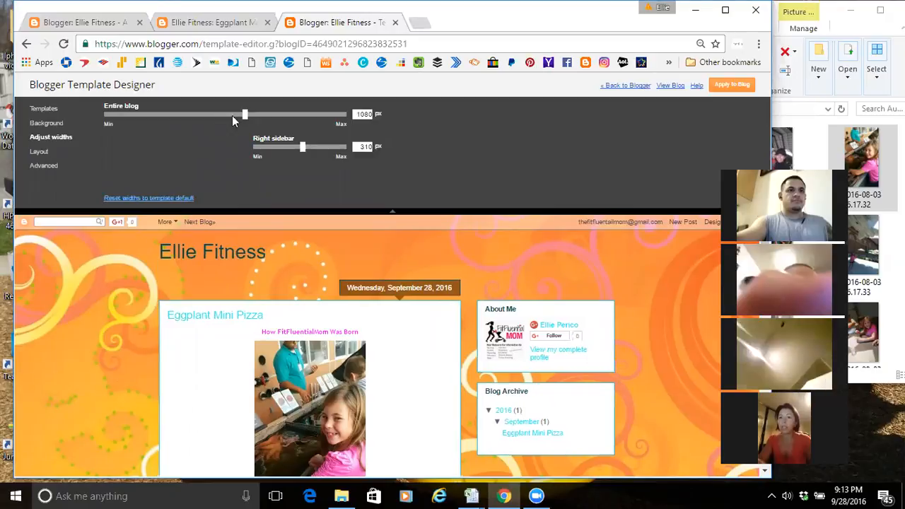
pyautogui.moveTo(245, 117); pyautogui.dragTo(292, 119)
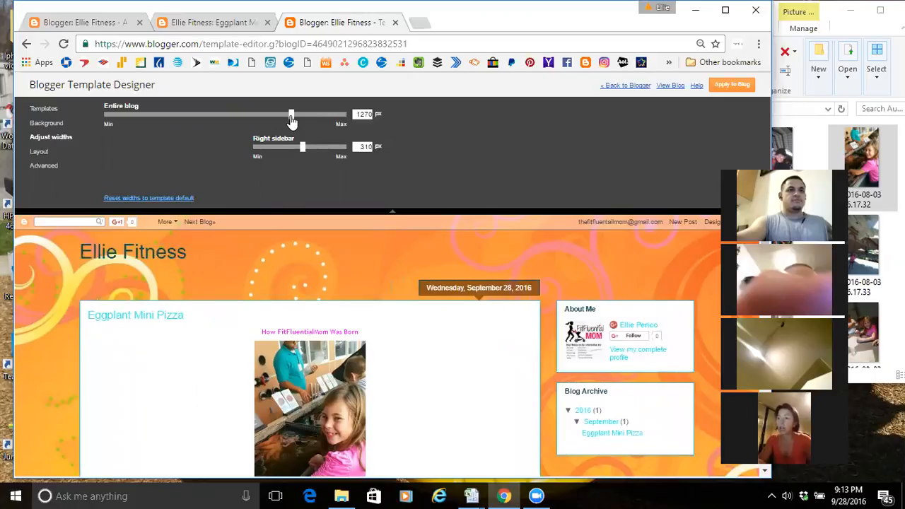
pyautogui.moveTo(300, 122); pyautogui.dragTo(309, 119)
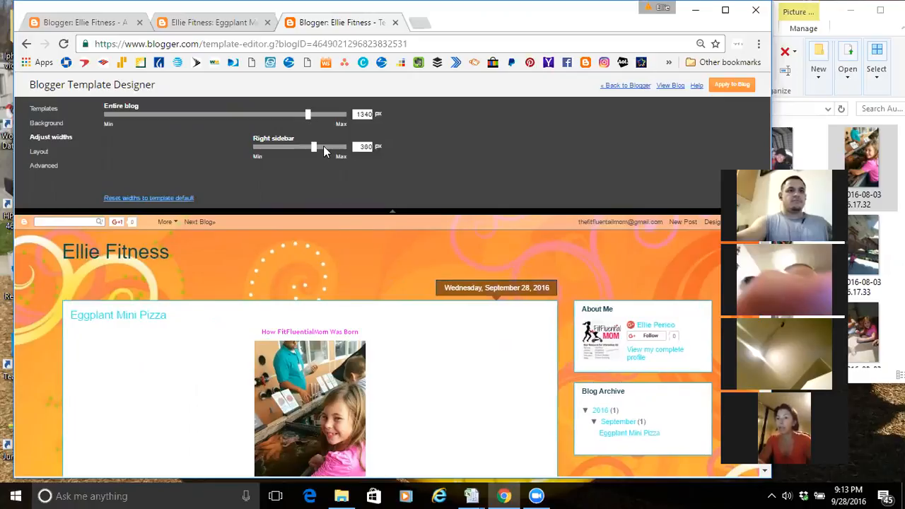
pyautogui.moveTo(323, 147); pyautogui.dragTo(329, 151)
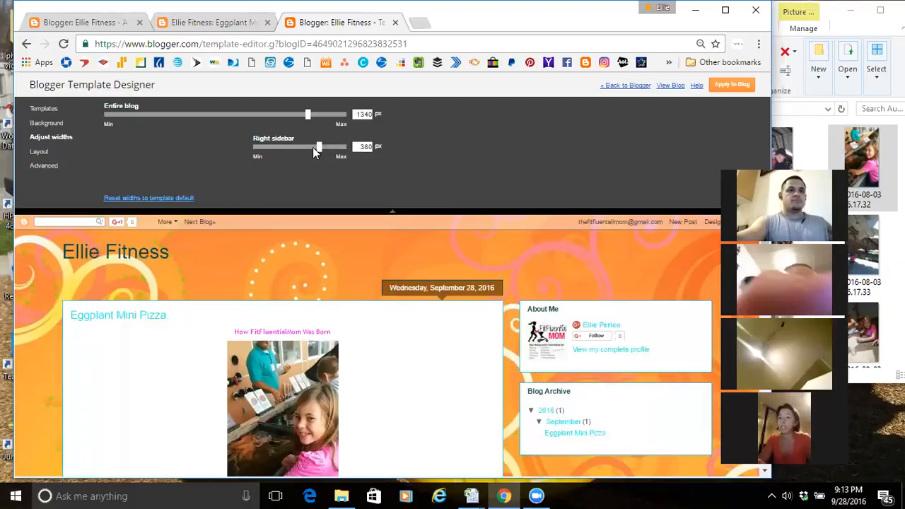
pyautogui.click(313, 147)
# Settle the entire blog at 1370 px and the right sidebar at 440 px
pyautogui.click(304, 114)
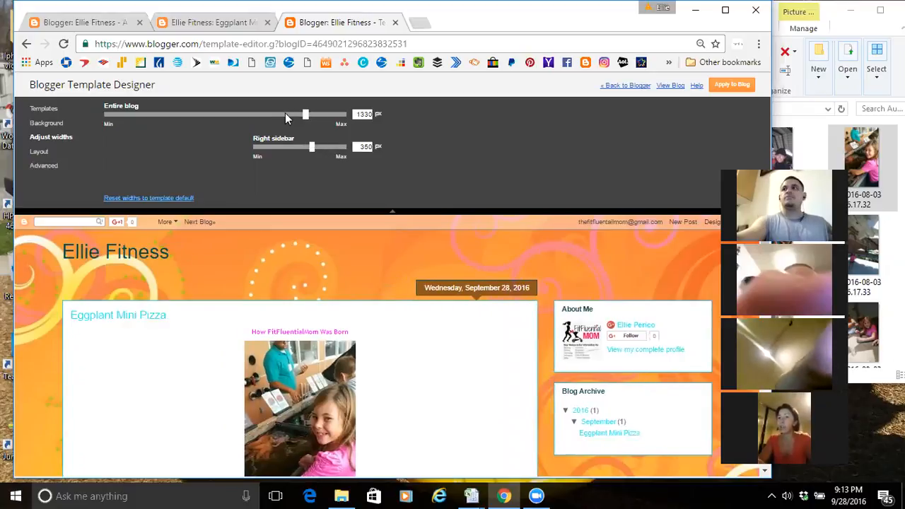
pyautogui.click(277, 113)
pyautogui.click(296, 113)
pyautogui.click(302, 113)
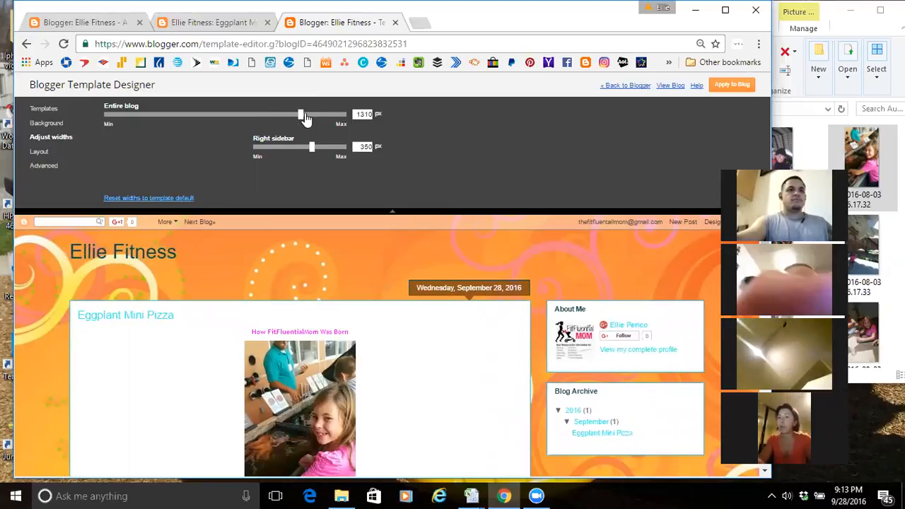
pyautogui.moveTo(303, 114); pyautogui.dragTo(315, 113)
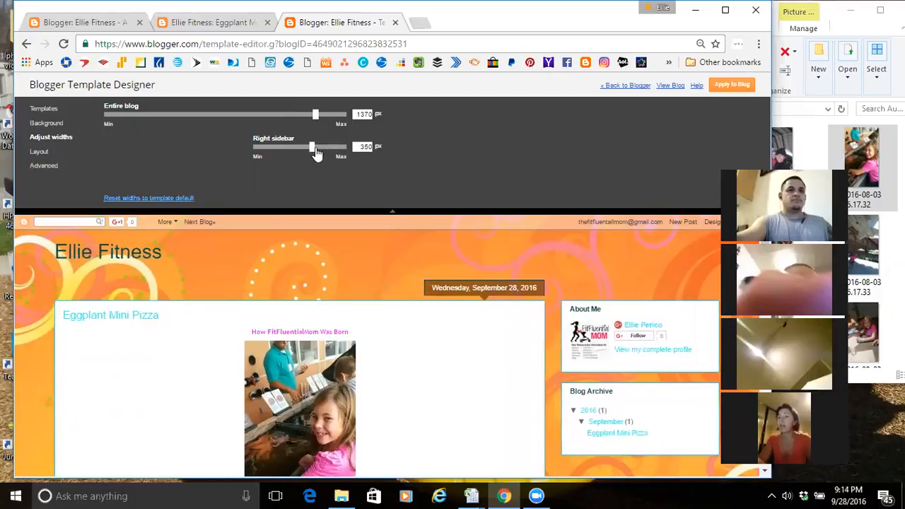
pyautogui.moveTo(325, 155); pyautogui.dragTo(337, 156)
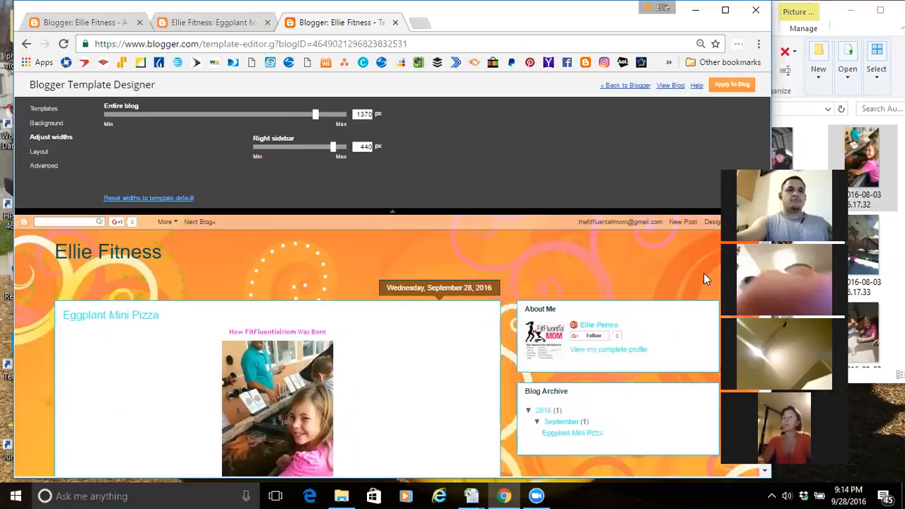
pyautogui.scroll(-3, 367, 347)
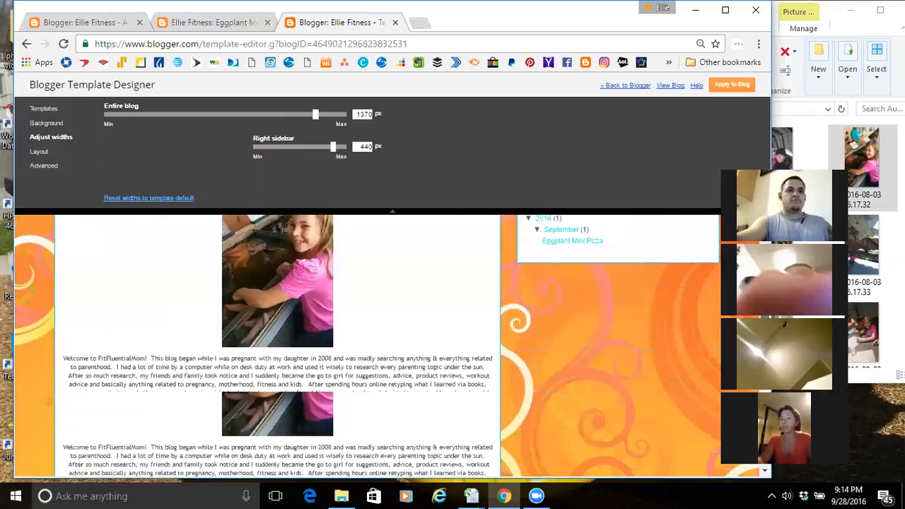
pyautogui.scroll(3, 595, 355)
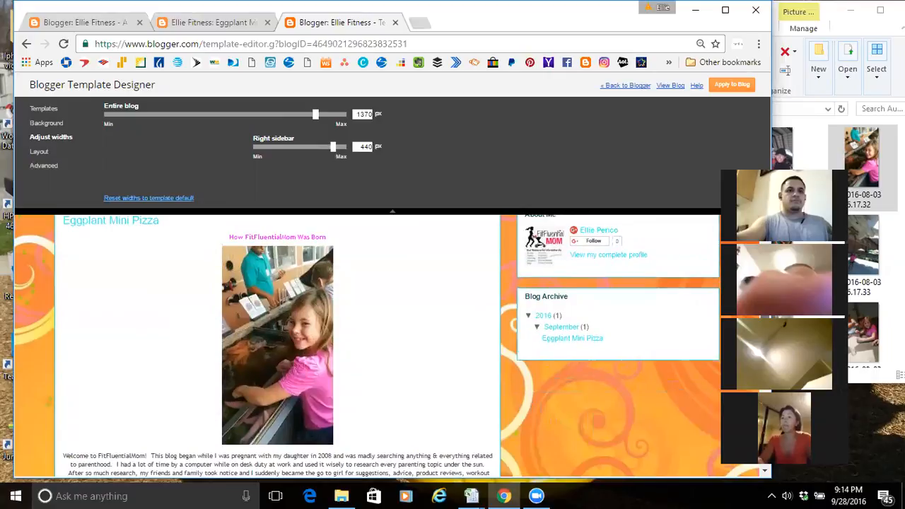
# Under Layout, keep the second body layout and choose the first footer layout
pyautogui.click(39, 153)
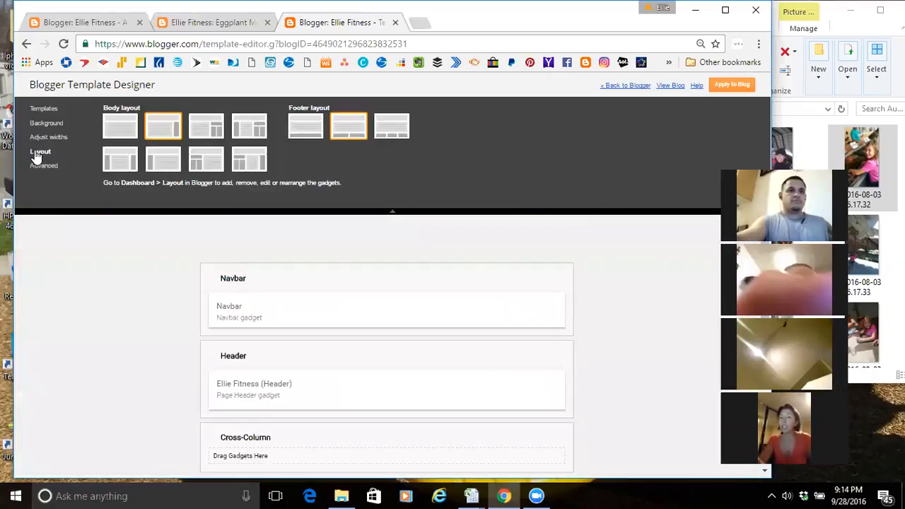
pyautogui.click(121, 131)
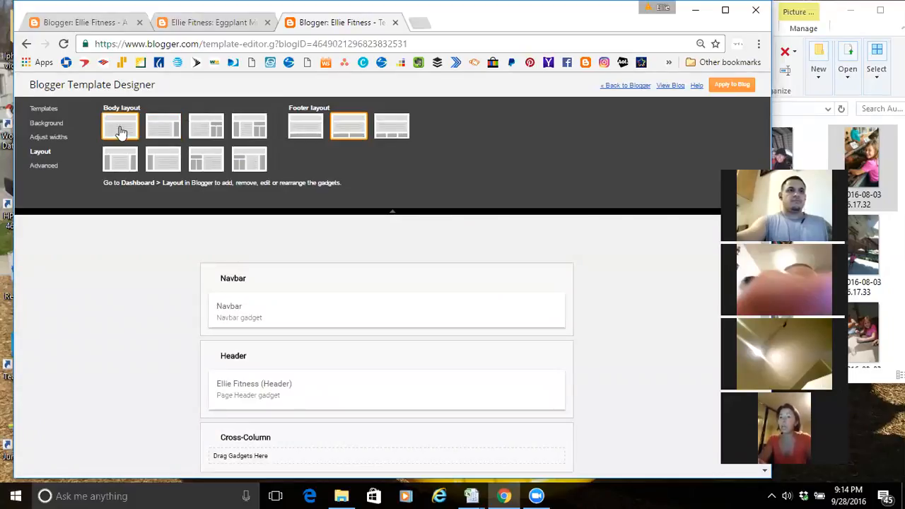
pyautogui.click(160, 133)
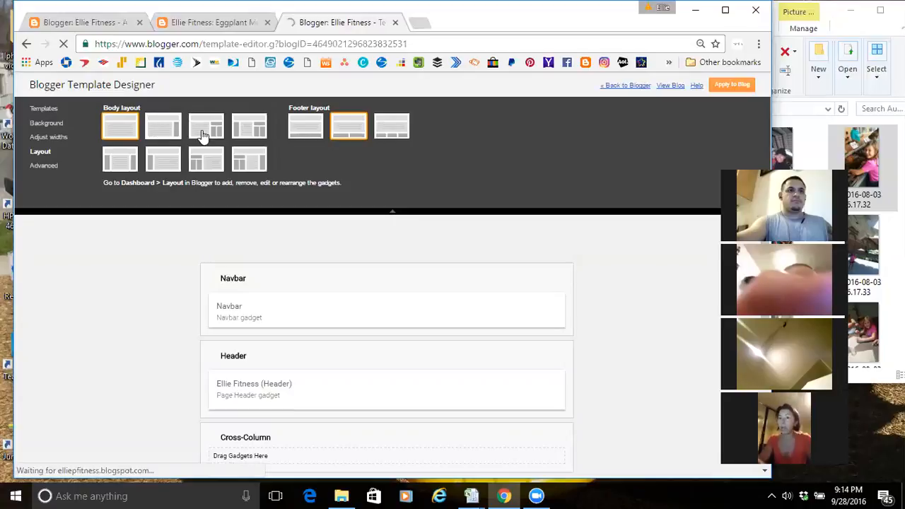
pyautogui.click(208, 134)
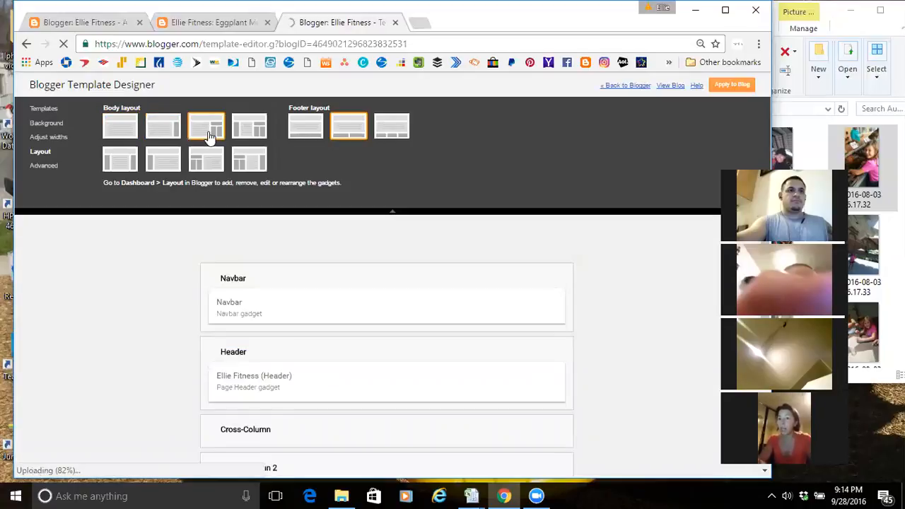
pyautogui.click(122, 164)
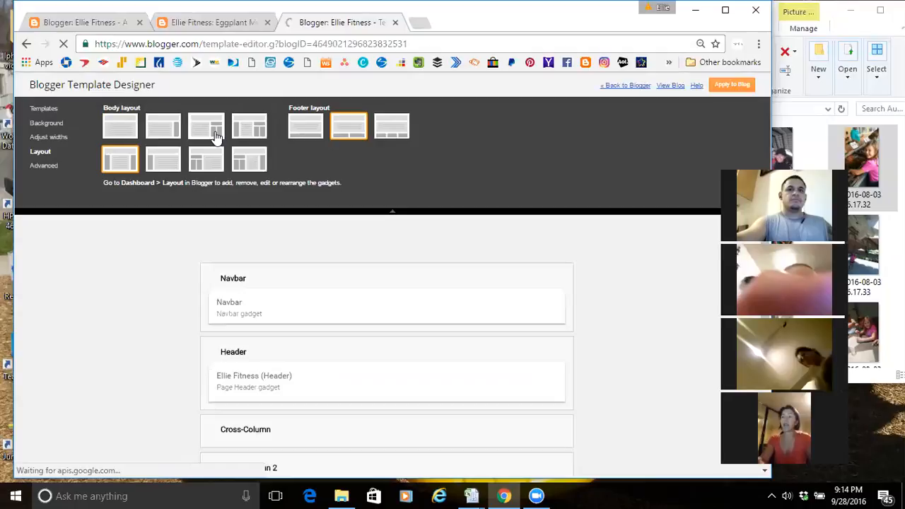
pyautogui.click(162, 136)
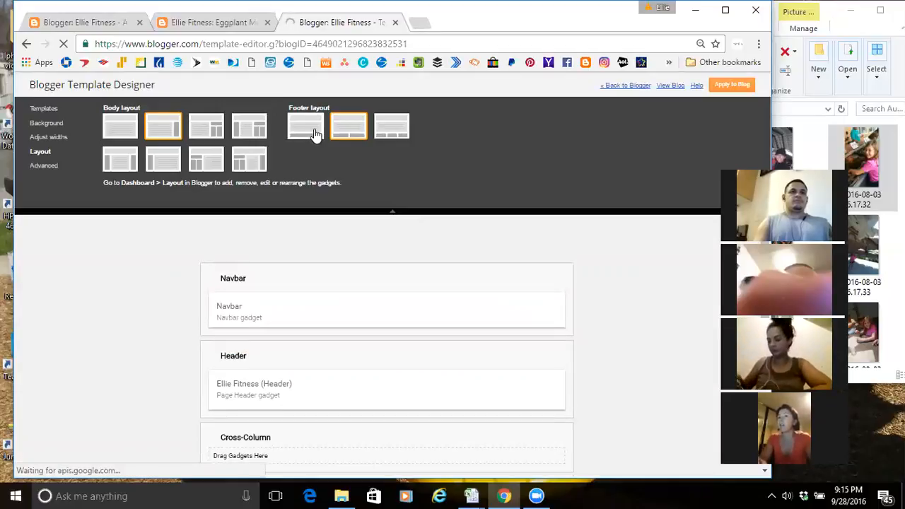
pyautogui.click(315, 134)
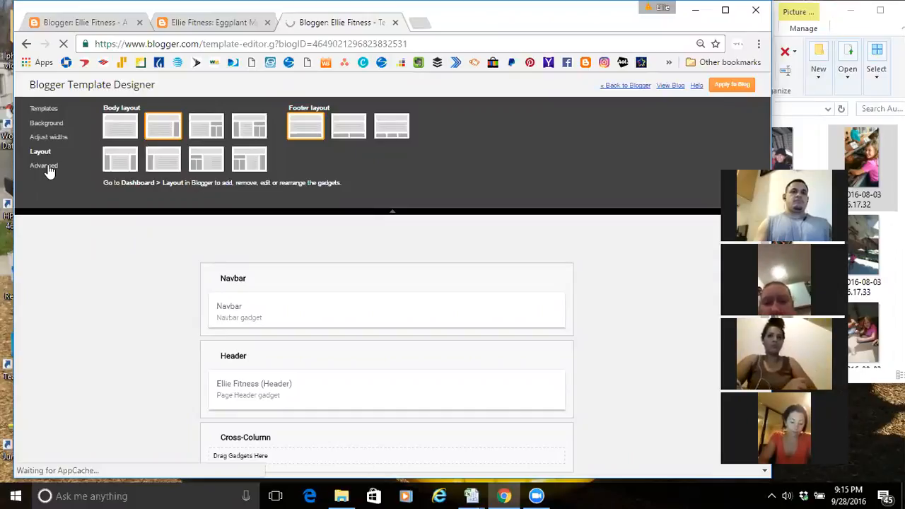
# In Advanced, set the Page text font to Georgia after trying Courier
pyautogui.click(44, 167)
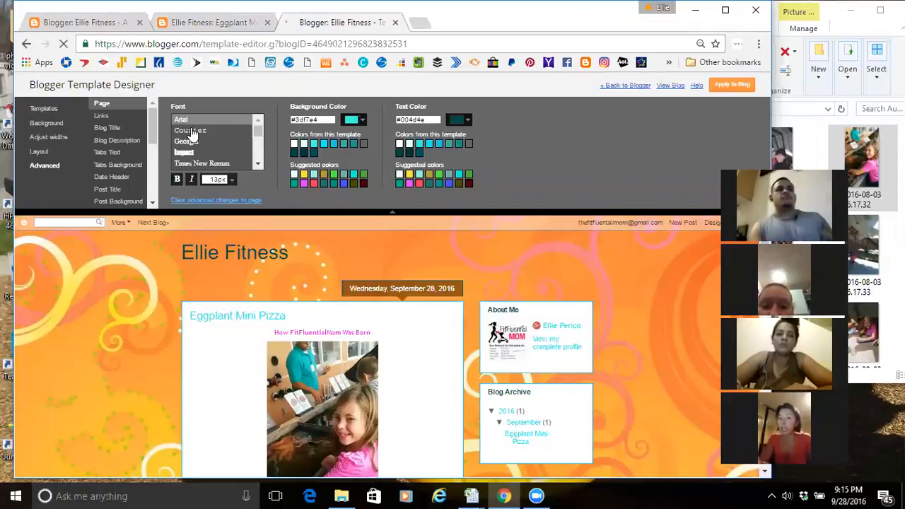
pyautogui.click(192, 133)
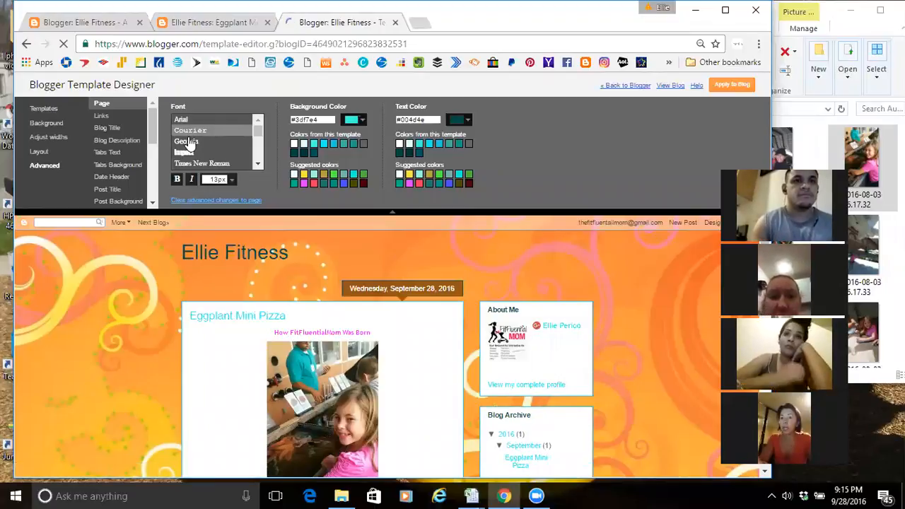
pyautogui.click(187, 142)
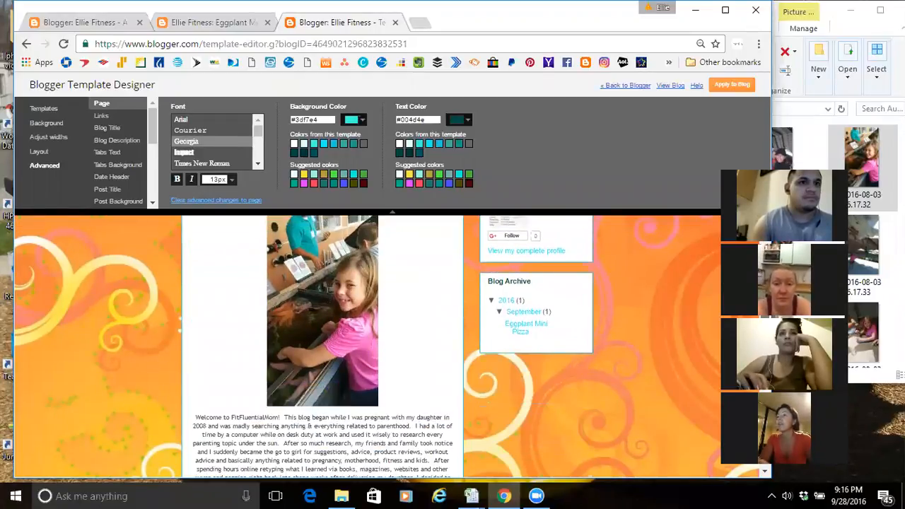
# Style the post title in Impact with a blue colour
pyautogui.click(110, 190)
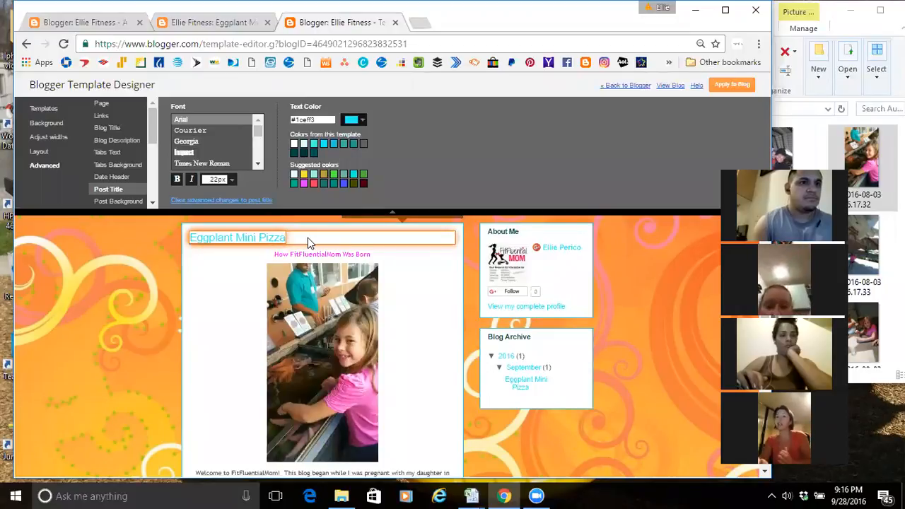
pyautogui.click(184, 153)
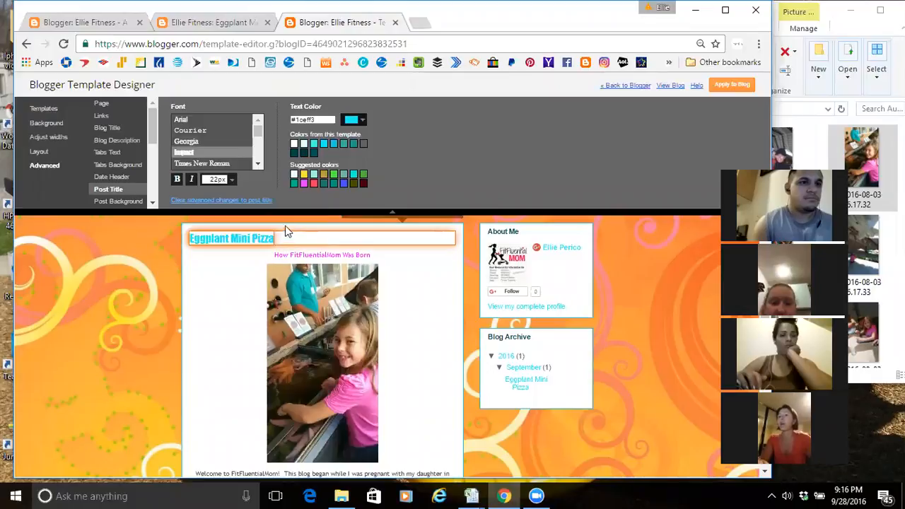
pyautogui.click(343, 185)
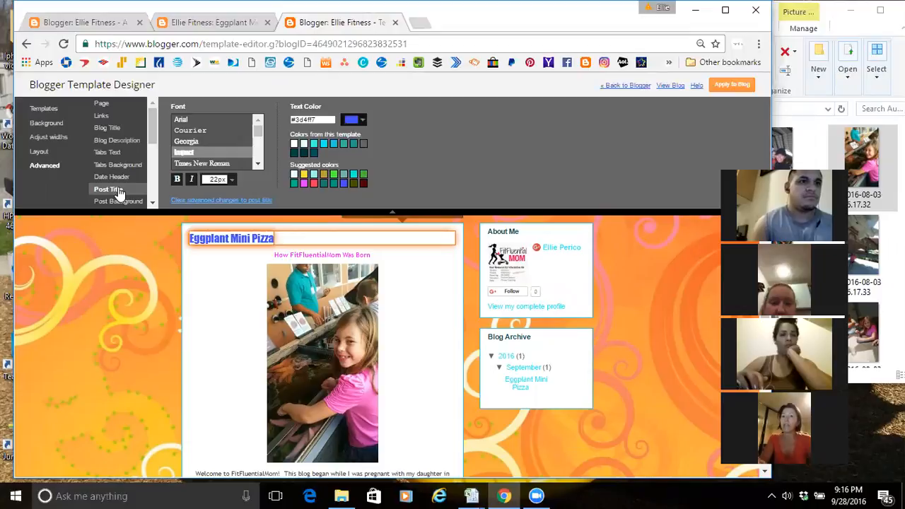
# Style the blog title in Impact with the pink (#e33df7) colour
pyautogui.click(106, 128)
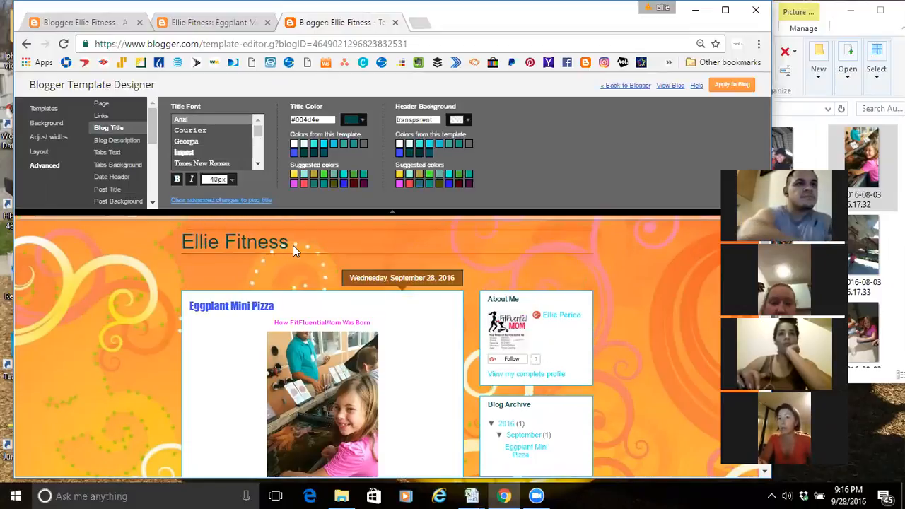
pyautogui.click(181, 153)
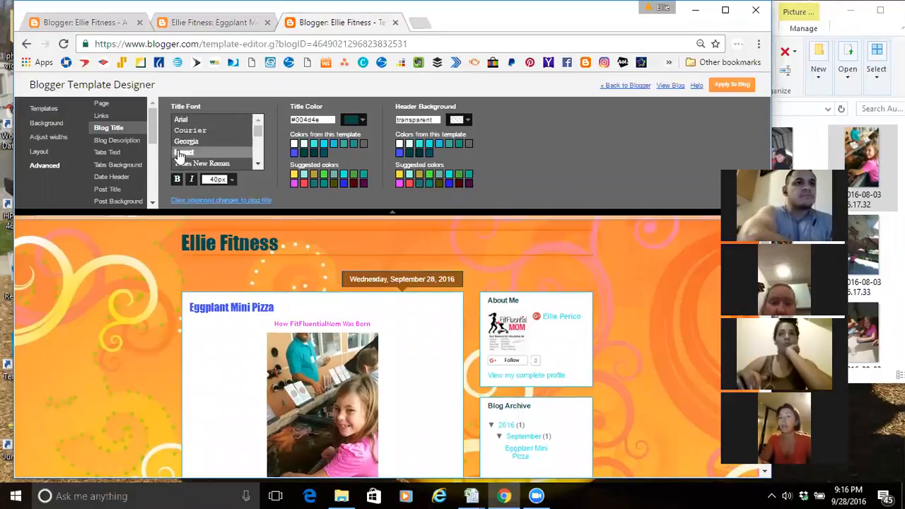
pyautogui.click(333, 145)
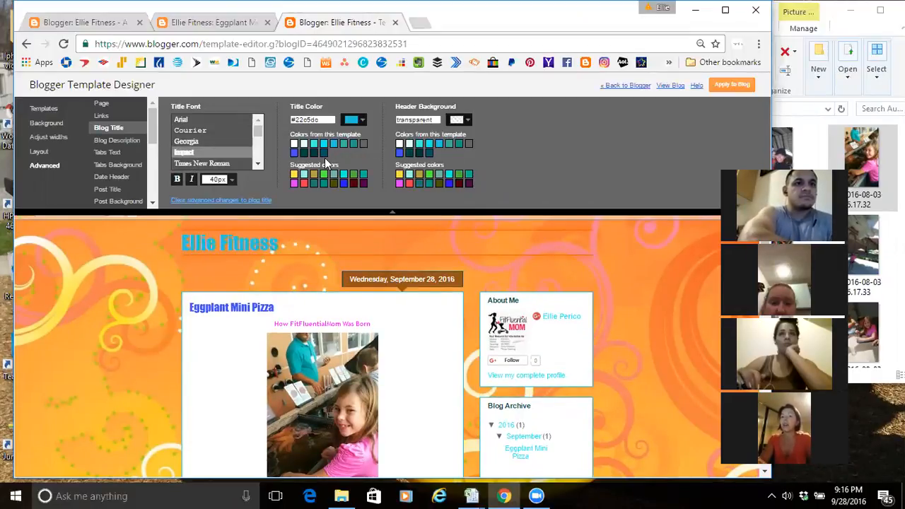
pyautogui.click(294, 183)
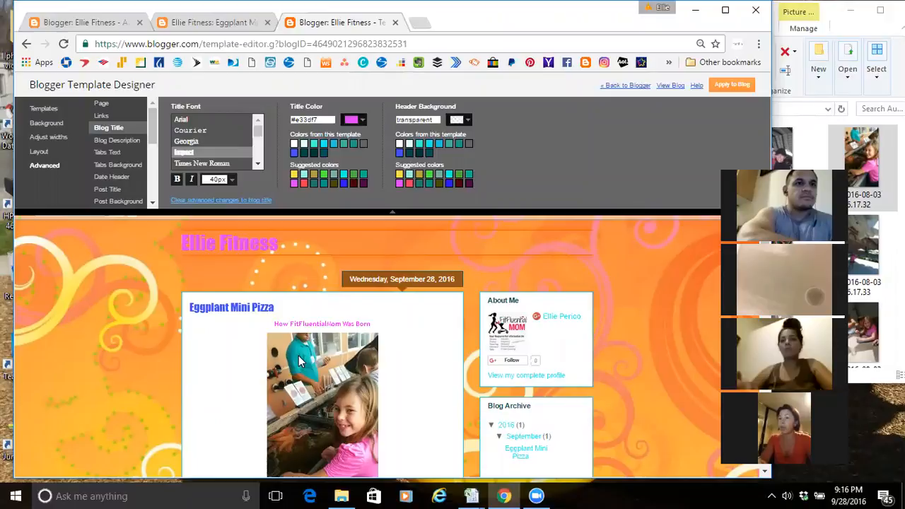
# Apply the template to the blog, close the post tab, and load elliepfitness.blogspot.com
pyautogui.click(733, 85)
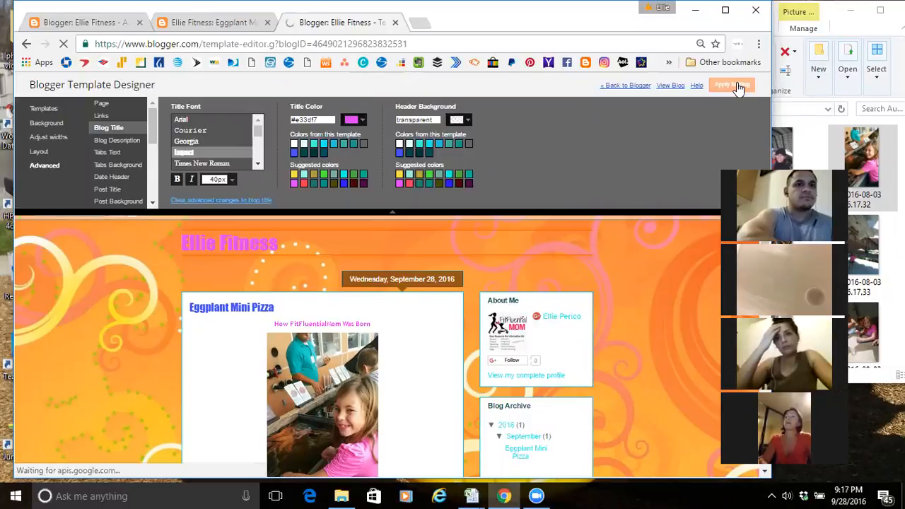
pyautogui.click(267, 23)
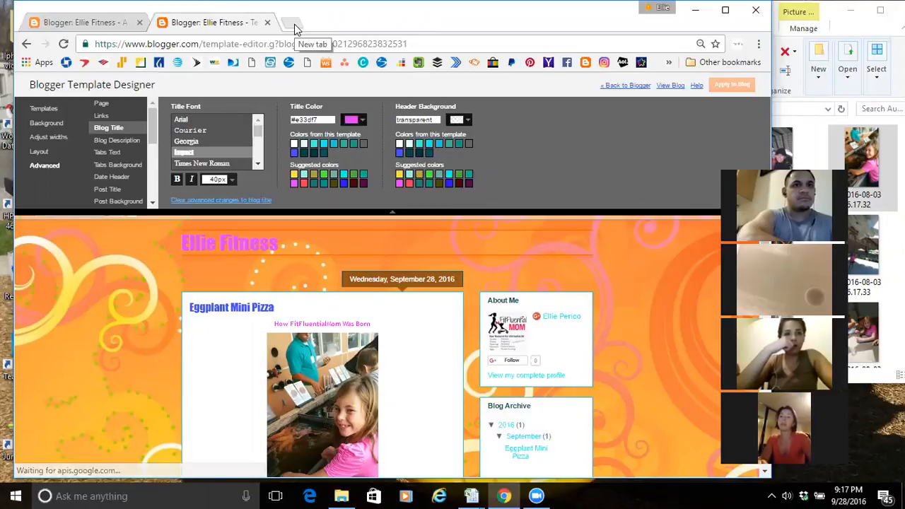
pyautogui.click(294, 24)
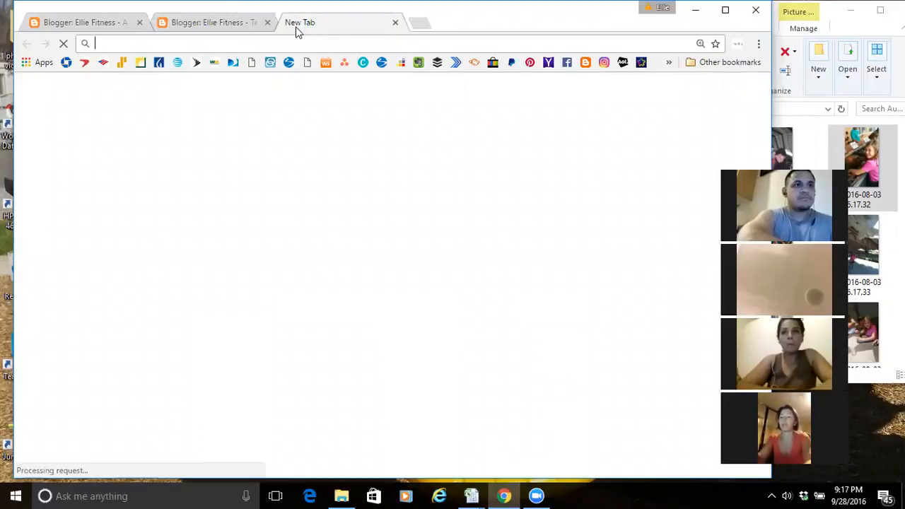
pyautogui.write('elliepfitness.blogspot.com')
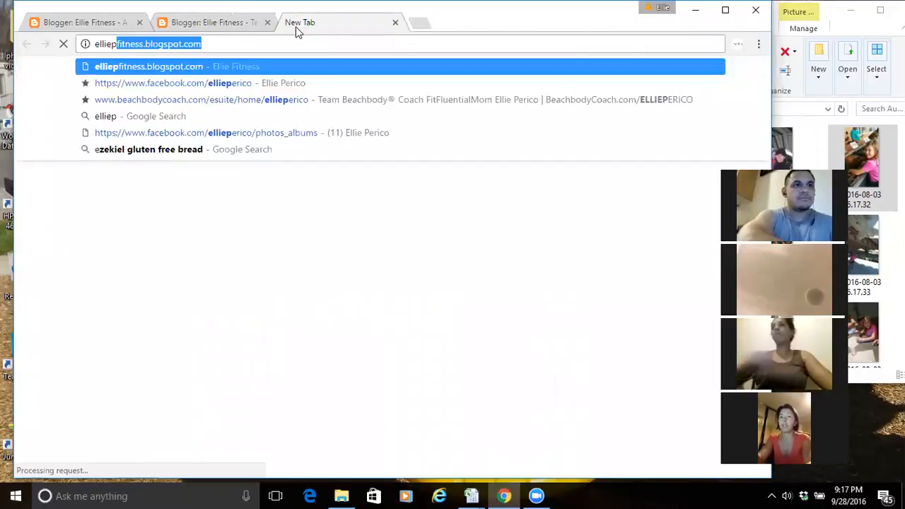
pyautogui.press('Return')
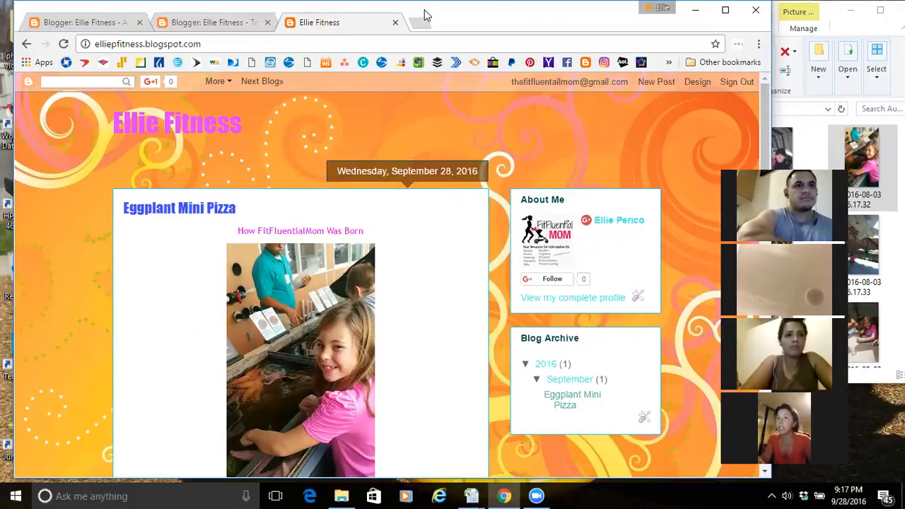
# Load thefitfluentialmom.com in another tab, then return to the Ellie Fitness blog
pyautogui.click(418, 26)
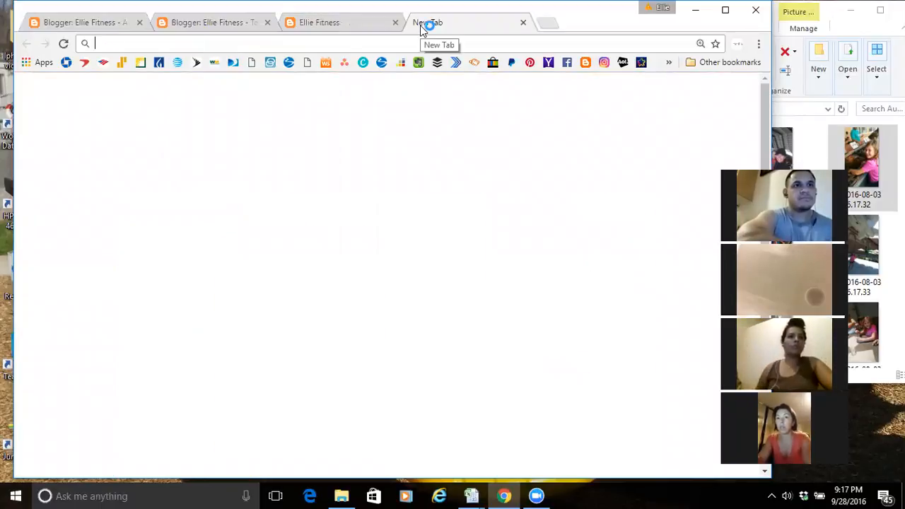
pyautogui.write('thefit')
pyautogui.press('Return')
pyautogui.click(354, 23)
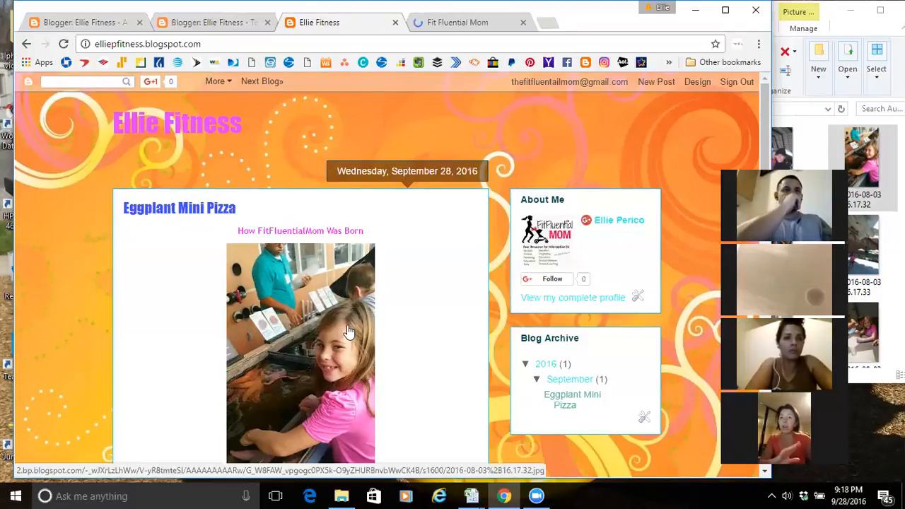
# Switch to the Fit Fluential Mom tab to study its sidebar and contact form
pyautogui.click(434, 22)
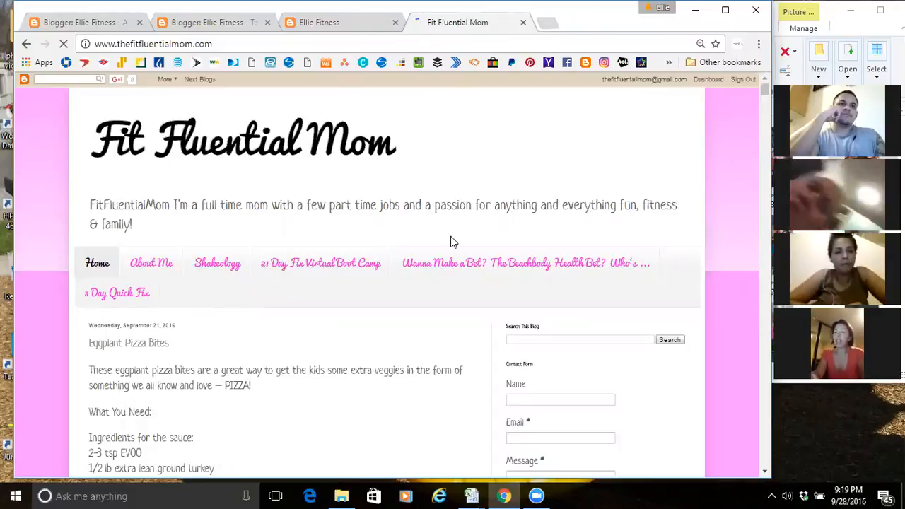
pyautogui.click(523, 23)
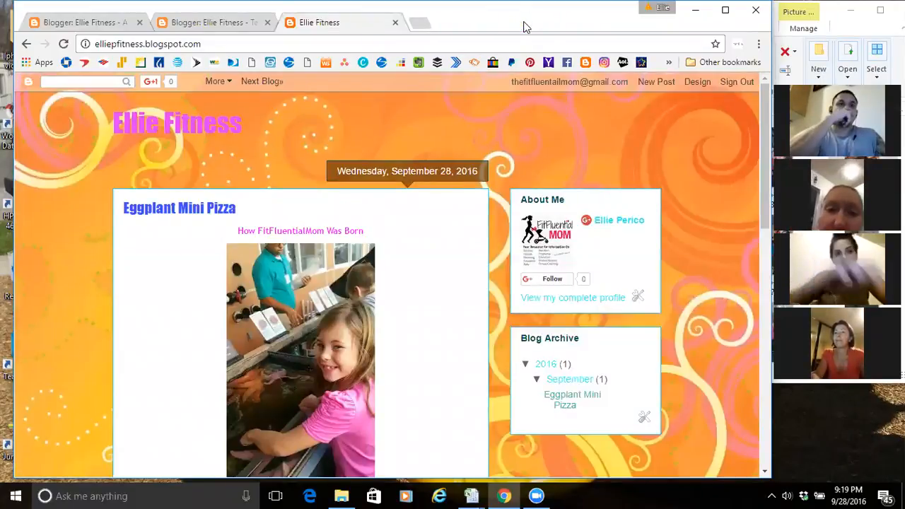
pyautogui.click(395, 22)
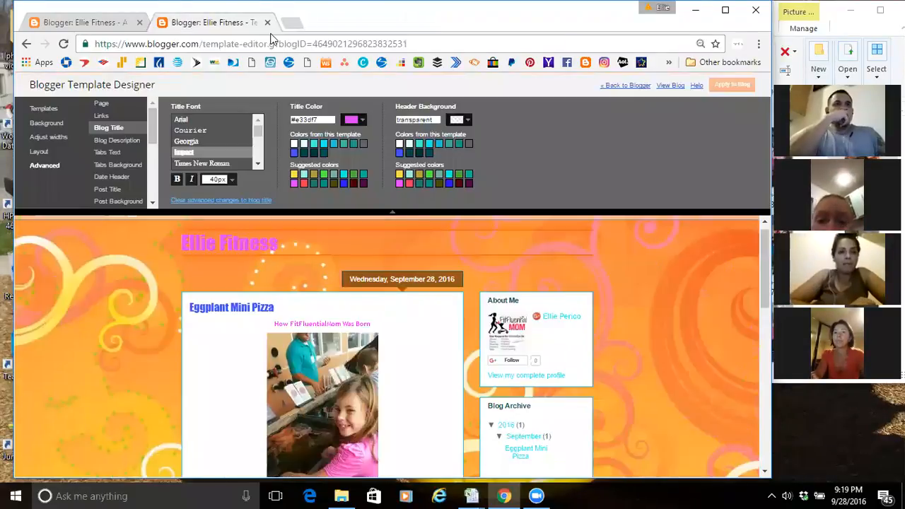
pyautogui.click(267, 23)
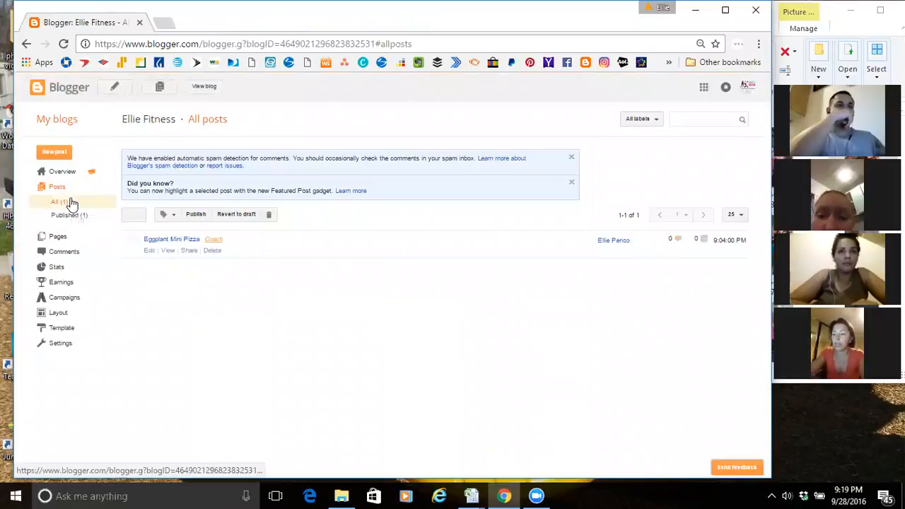
pyautogui.hotkey('ctrl', '+')
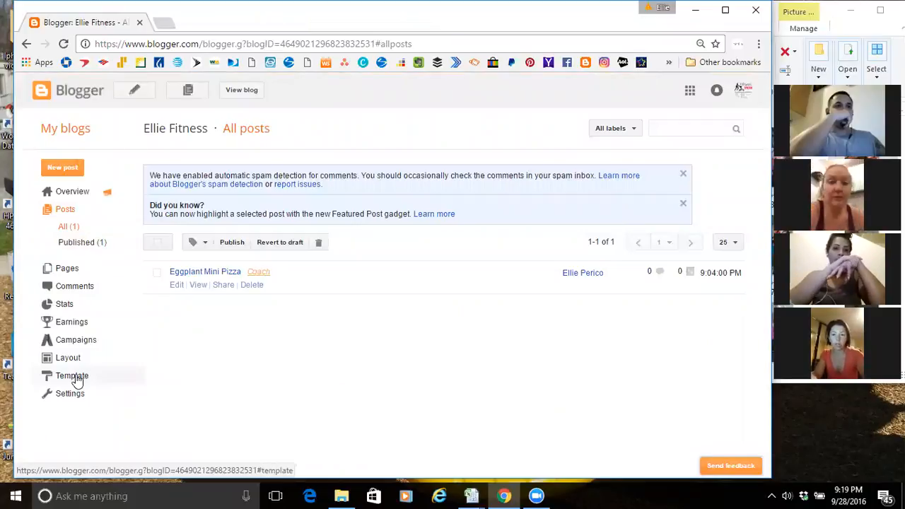
pyautogui.click(64, 273)
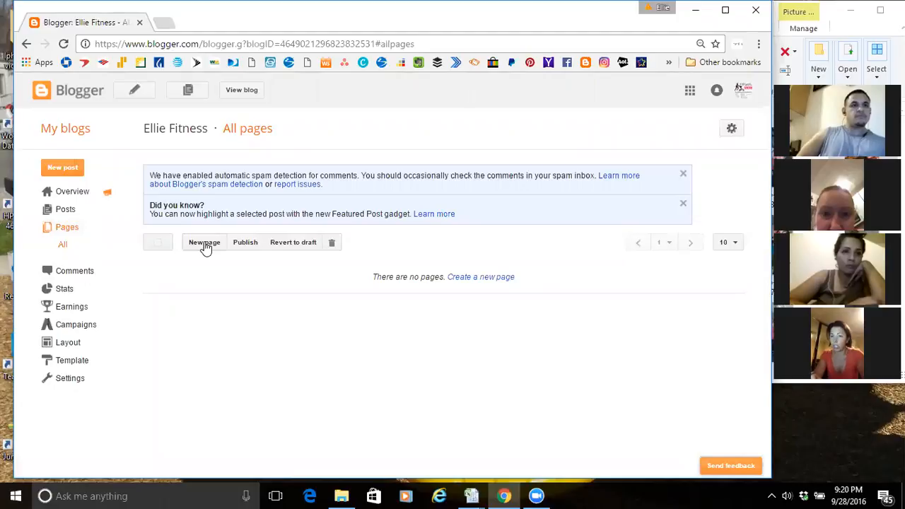
pyautogui.click(221, 44)
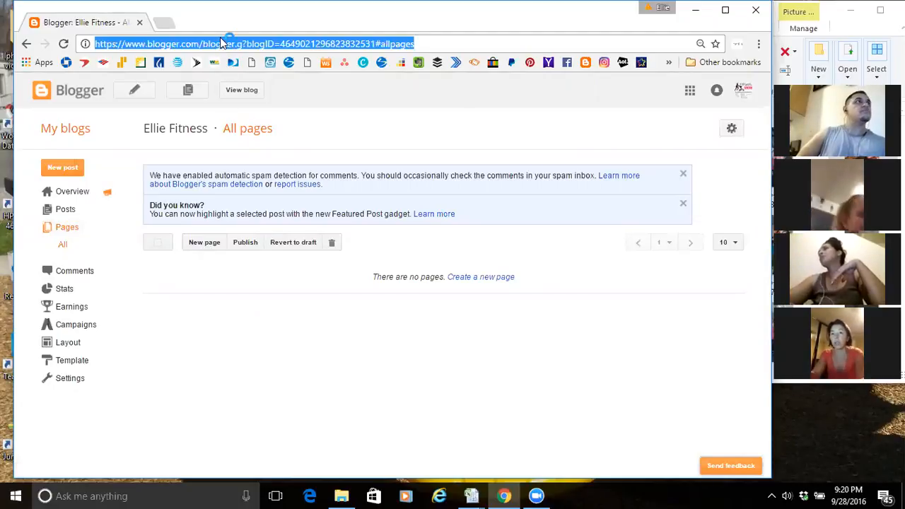
pyautogui.write('blogger.com/home')
pyautogui.press('Return')
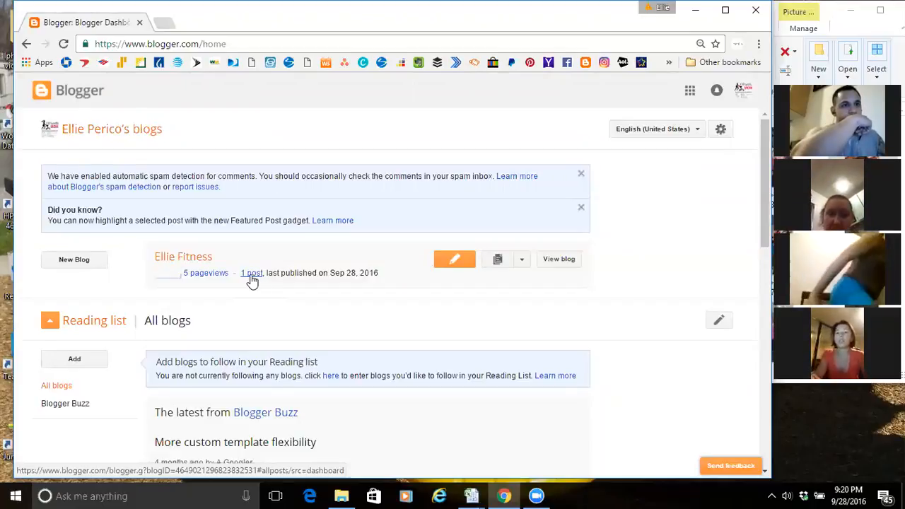
pyautogui.click(252, 281)
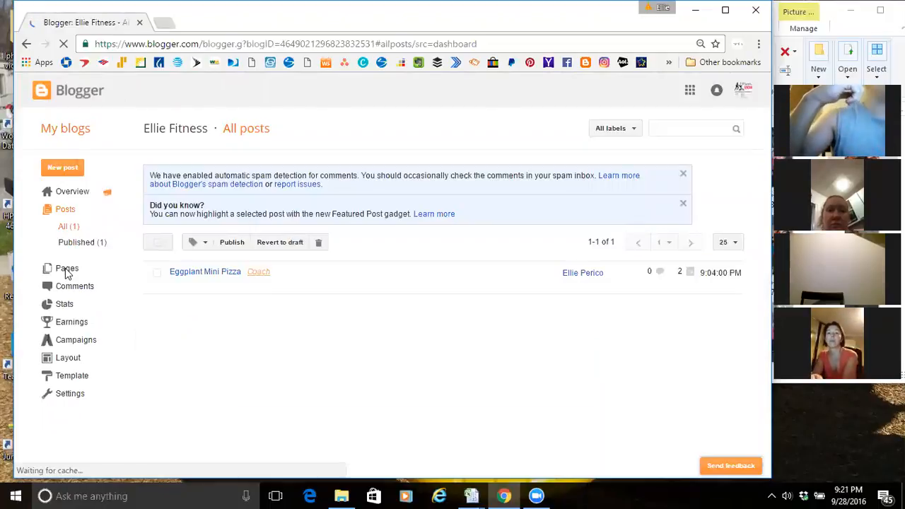
pyautogui.click(68, 270)
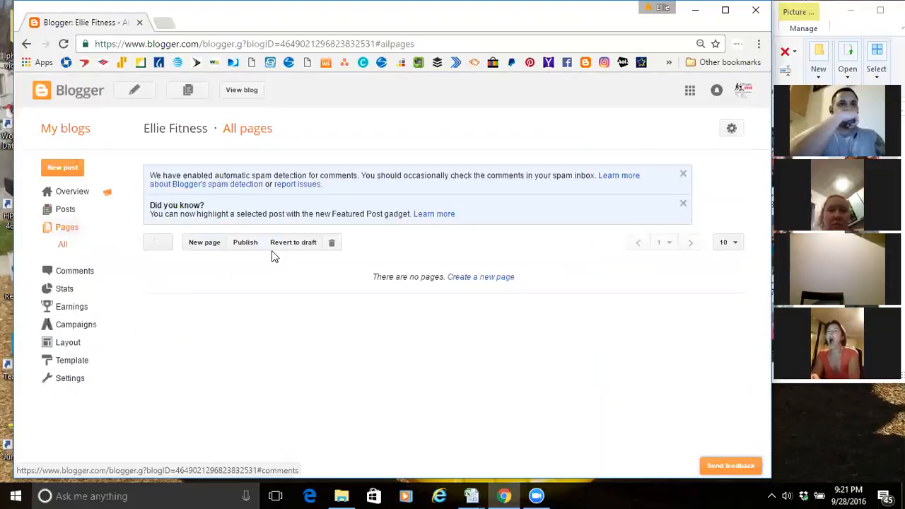
pyautogui.click(203, 247)
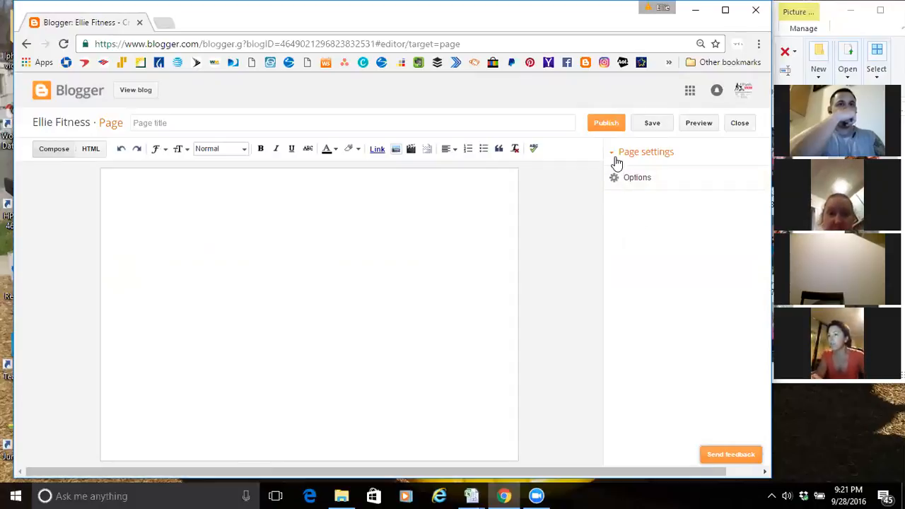
# Title the new page 'About Me' and paste the FitFluentialMom story into its body
pyautogui.click(160, 123)
pyautogui.write('About Me')
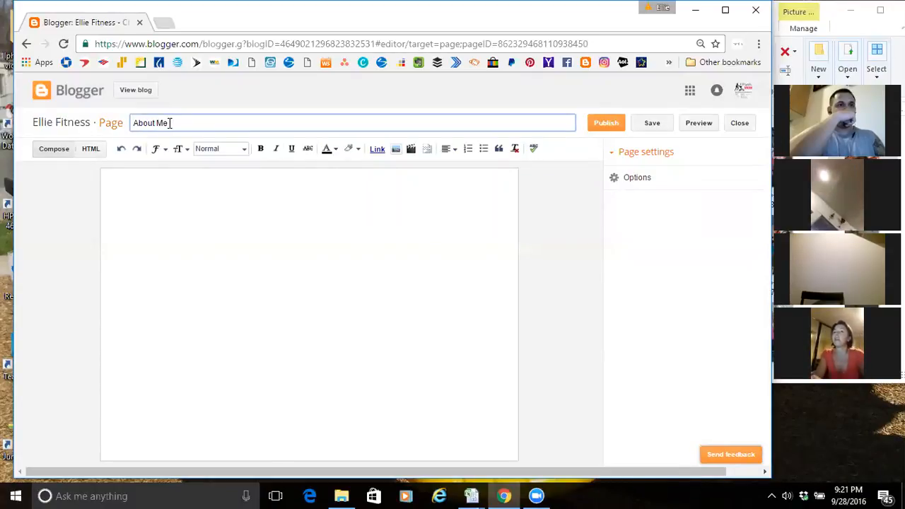
pyautogui.click(158, 203)
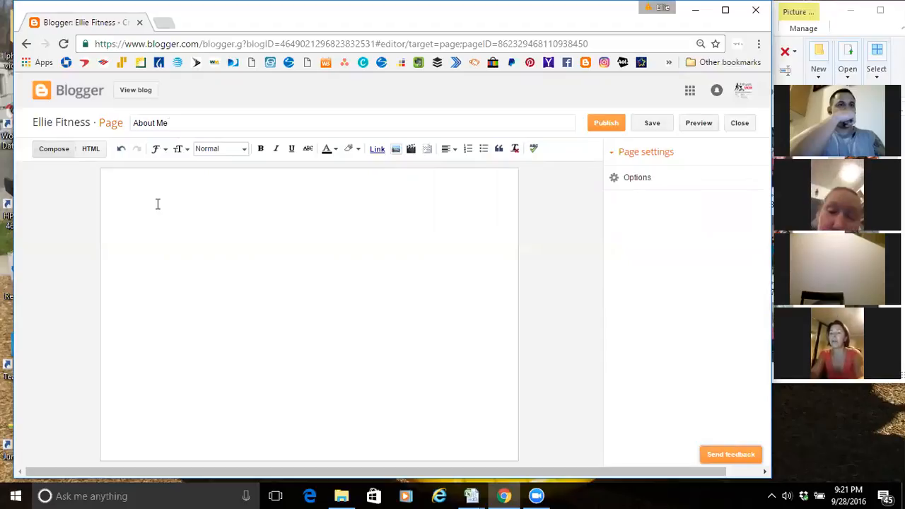
pyautogui.write("How FitFluentialMom Was Born Welcome to FitFluentialMom!  This blog began while I was pregnant with my daughter in 2008 and was madly searching anything & everything related to parenthood.  I had a lot of time by a computer while on desk duty at work and used it wisely to research every parenting topic under the sun.  After so much research, my friends and family took notice and I suddenly became the go to girl for suggestions, advice, product reviews, workout advice and basically anything related to pregnancy, motherhood, fitness and kids.  After spending hours online retyping what I learned via books, magazines, websites and other moms and popping right back into shape weeks after delivering my daughter I decided to start a blog where I could post information I learned and share it with other moms & dads around the globe!  That's when FitFluentialMom came about!")
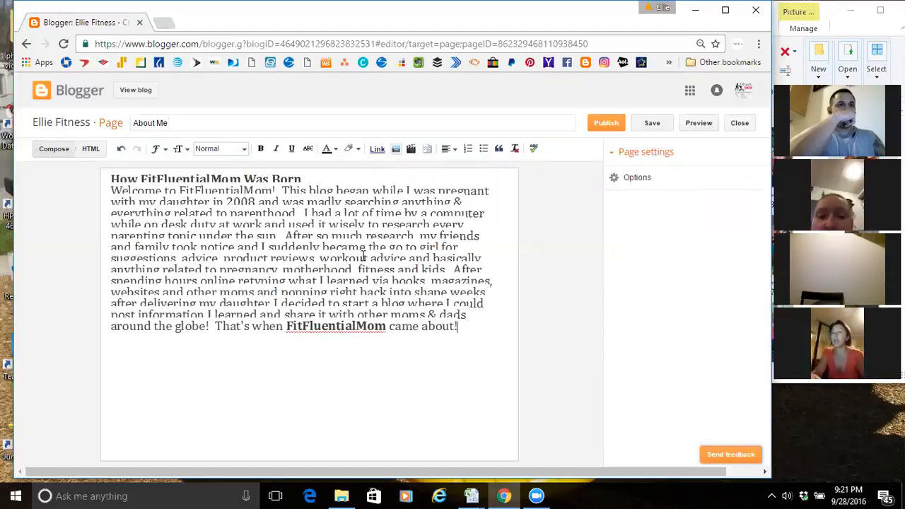
# Set the article text in Arial and preview the About Me page
pyautogui.moveTo(465, 331); pyautogui.dragTo(105, 178)
pyautogui.click(158, 149)
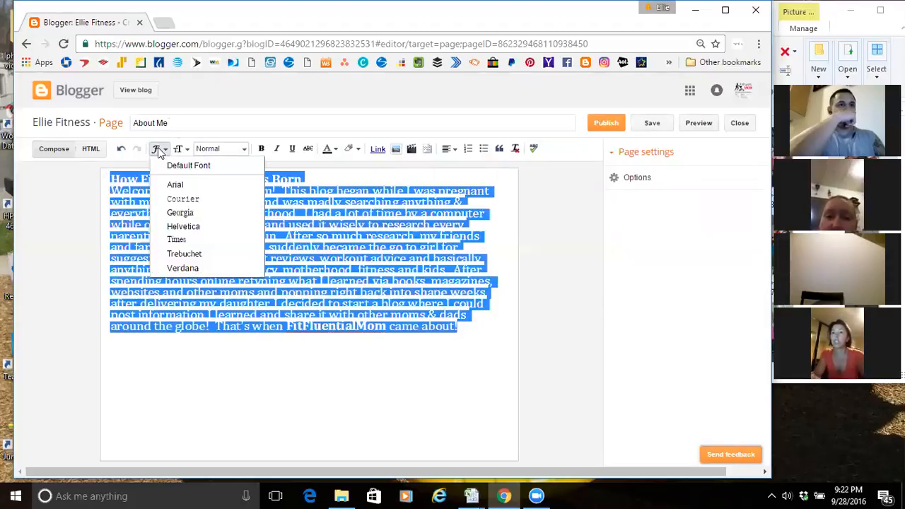
pyautogui.click(175, 185)
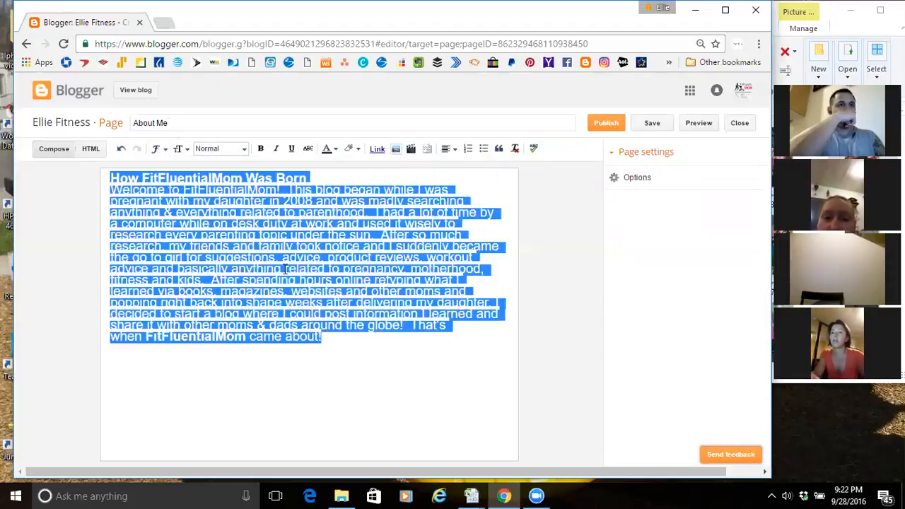
pyautogui.click(305, 294)
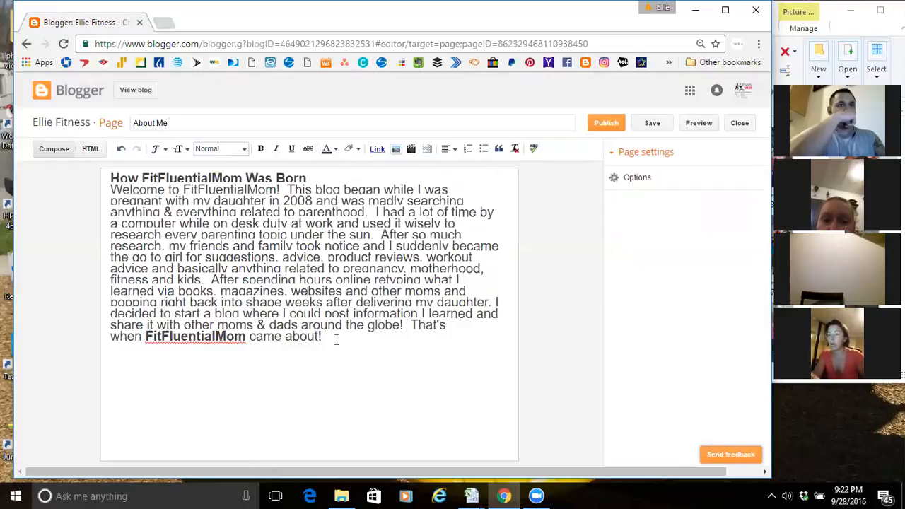
pyautogui.keyDown('shift'); pyautogui.click(62, 205); pyautogui.keyUp('shift')
pyautogui.click(180, 355)
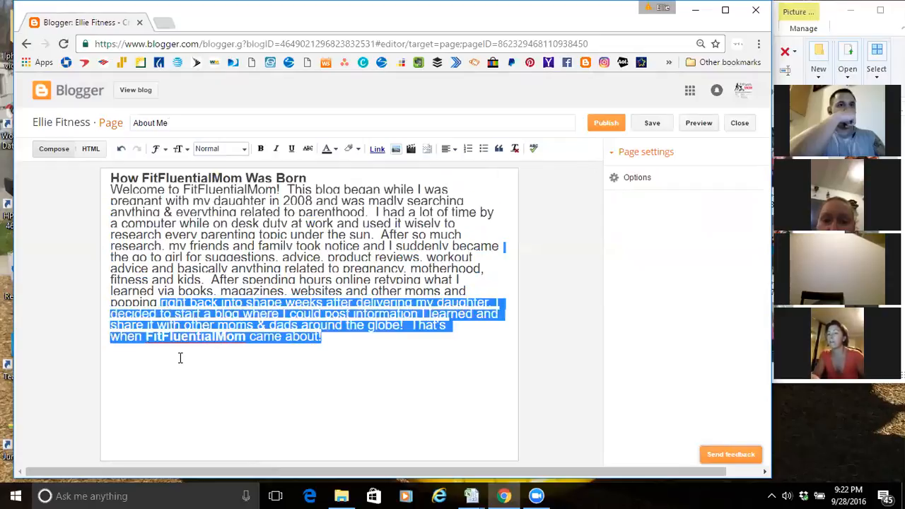
pyautogui.click(695, 126)
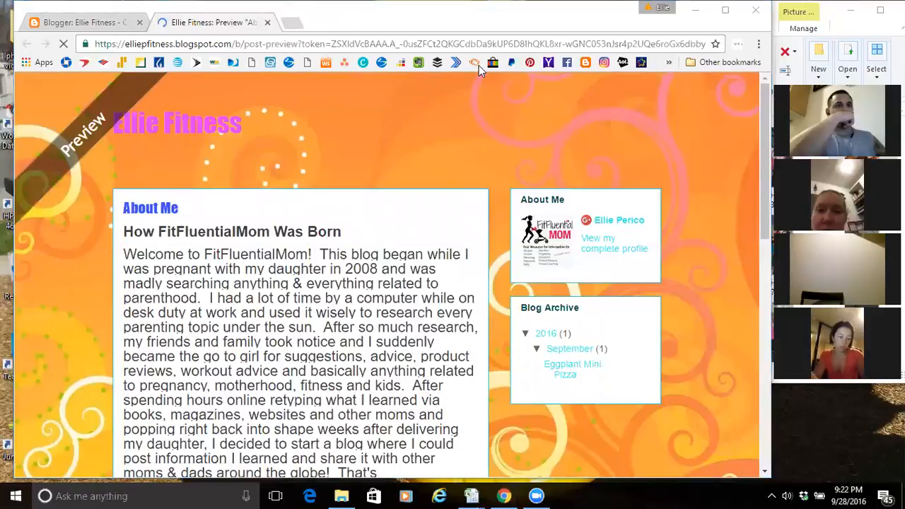
# Close the preview and publish the About Me page from the editor
pyautogui.scroll(-2, 353, 92)
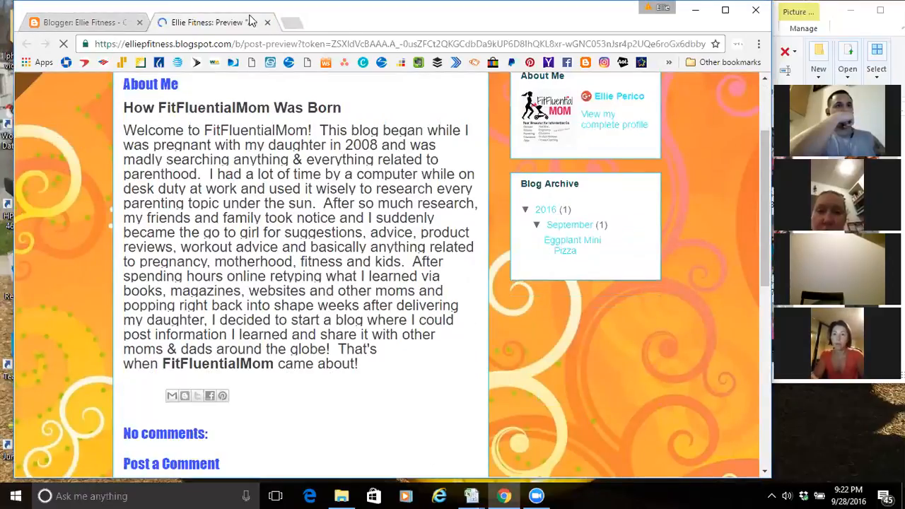
pyautogui.click(267, 22)
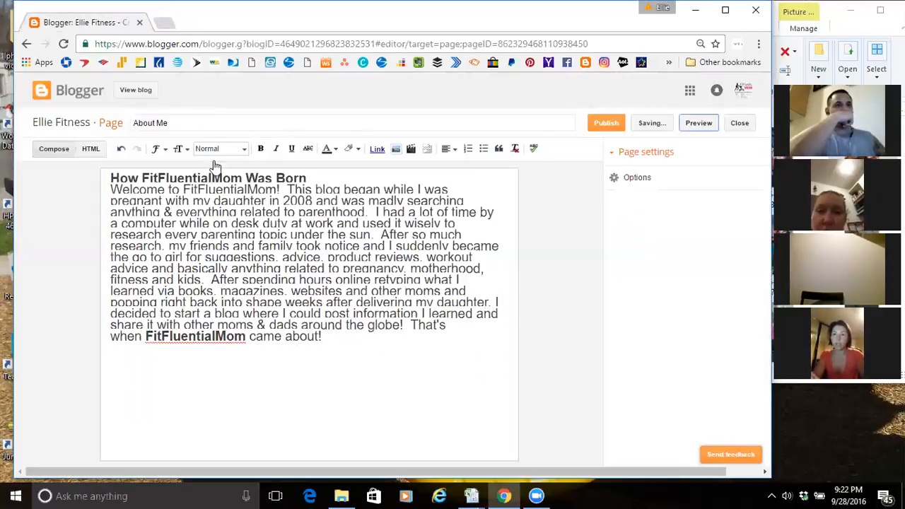
pyautogui.click(617, 156)
pyautogui.click(617, 155)
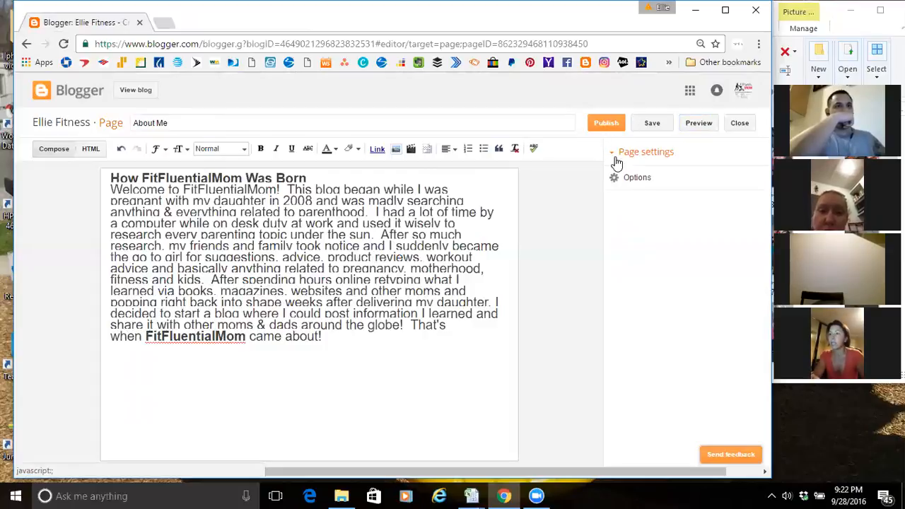
pyautogui.click(615, 177)
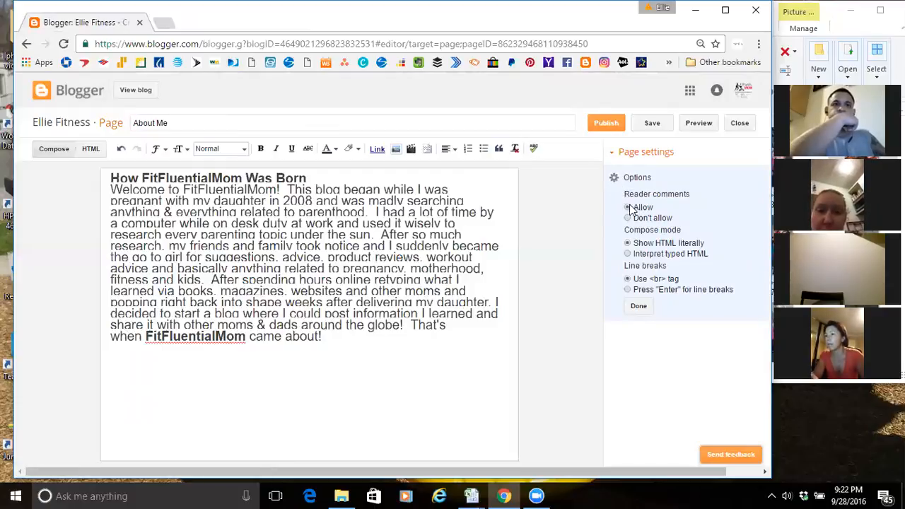
pyautogui.click(604, 122)
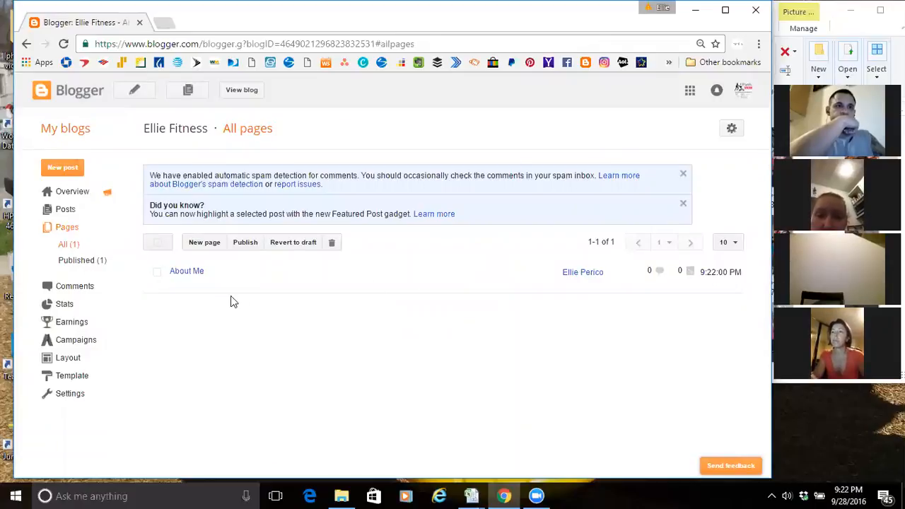
# Load elliepfitness.blogspot.com in a new tab, then switch back to the Blogger pages list
pyautogui.click(167, 27)
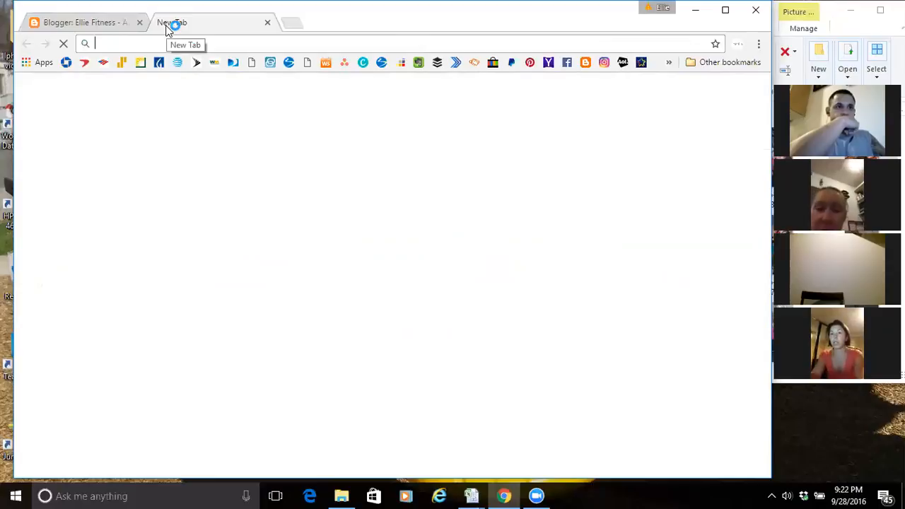
pyautogui.write('e')
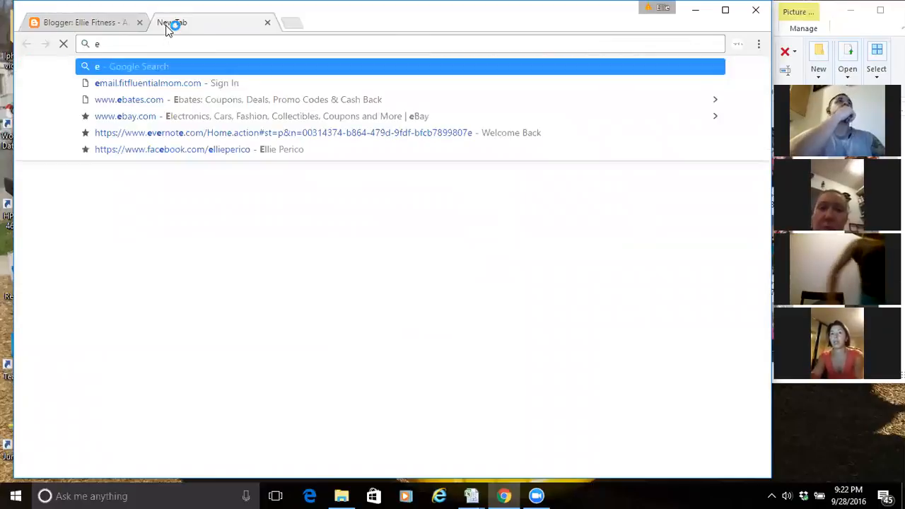
pyautogui.write('llie')
pyautogui.press('Return')
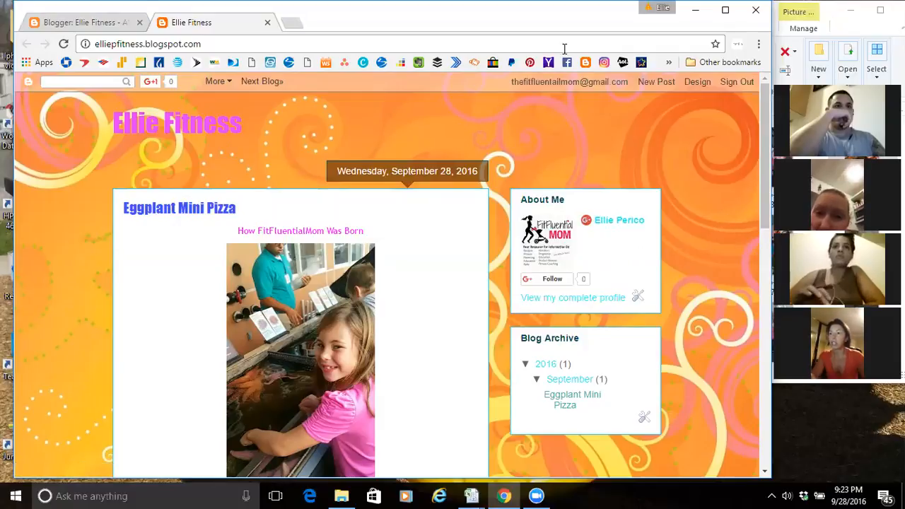
pyautogui.click(82, 22)
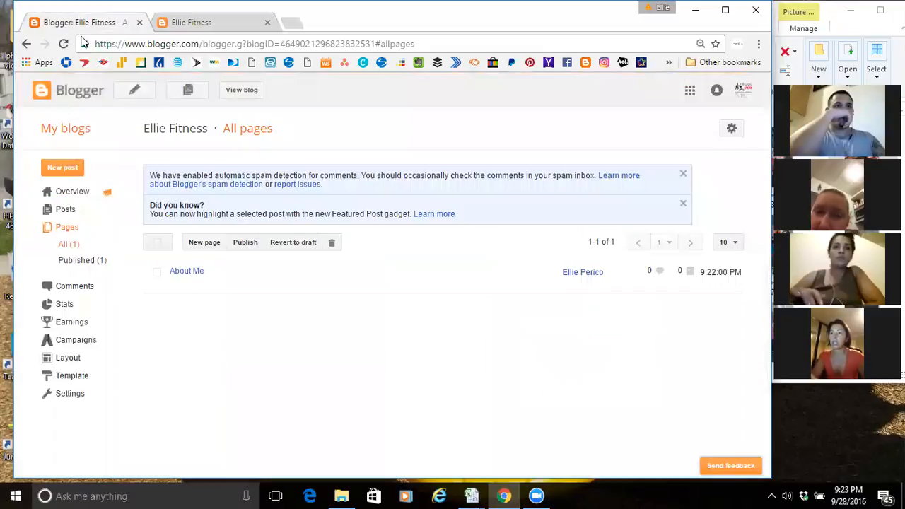
pyautogui.moveTo(170, 286)
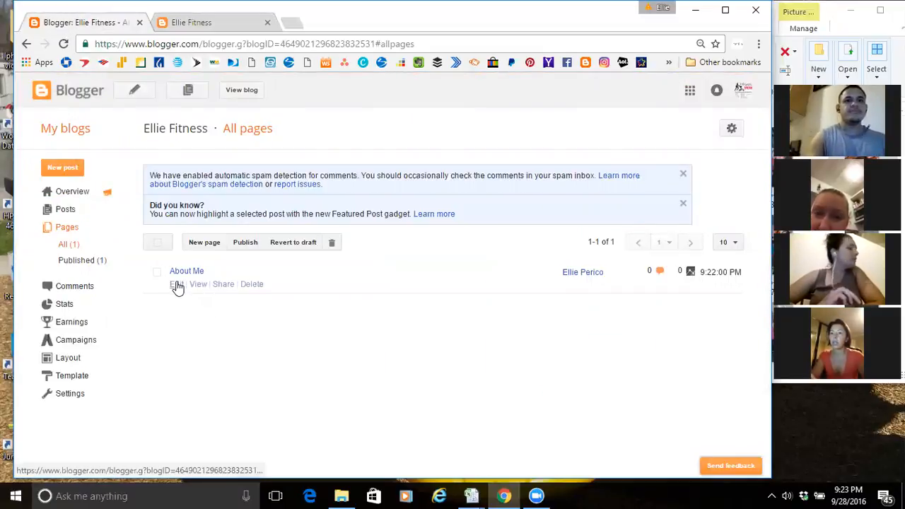
pyautogui.click(177, 284)
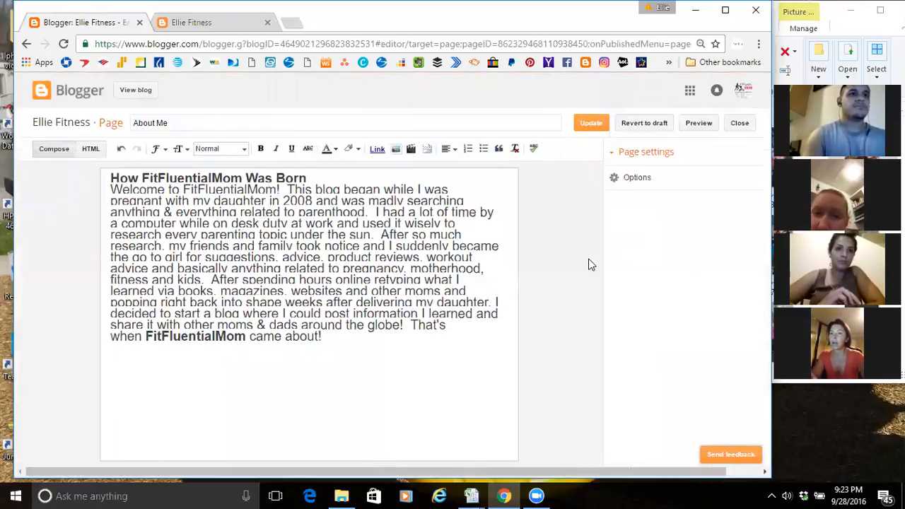
pyautogui.click(612, 178)
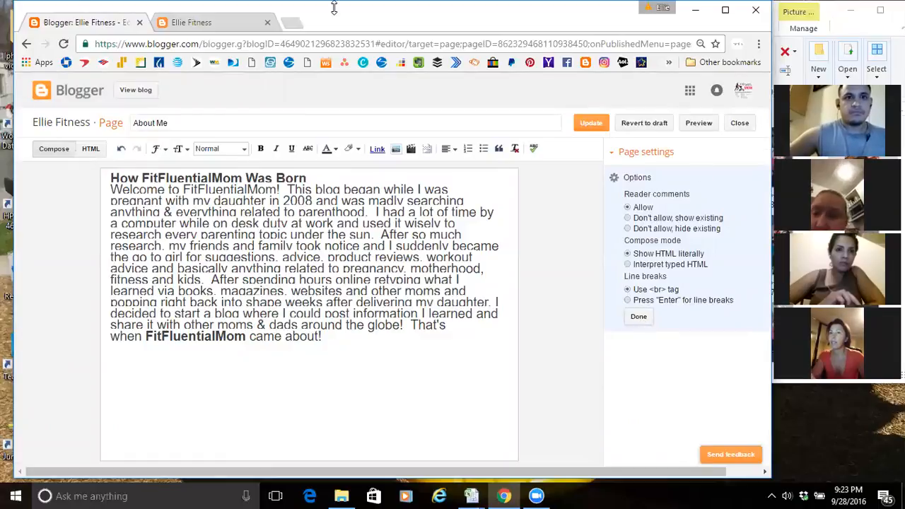
pyautogui.click(198, 26)
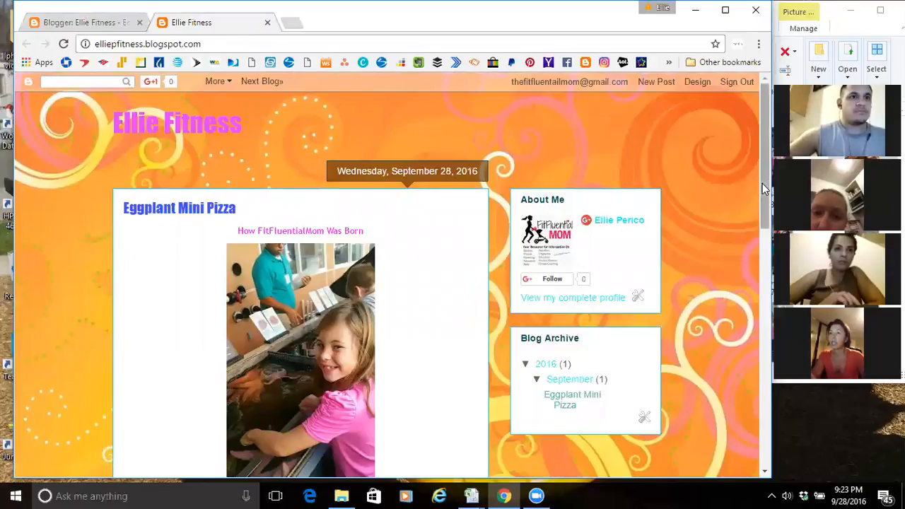
pyautogui.click(69, 21)
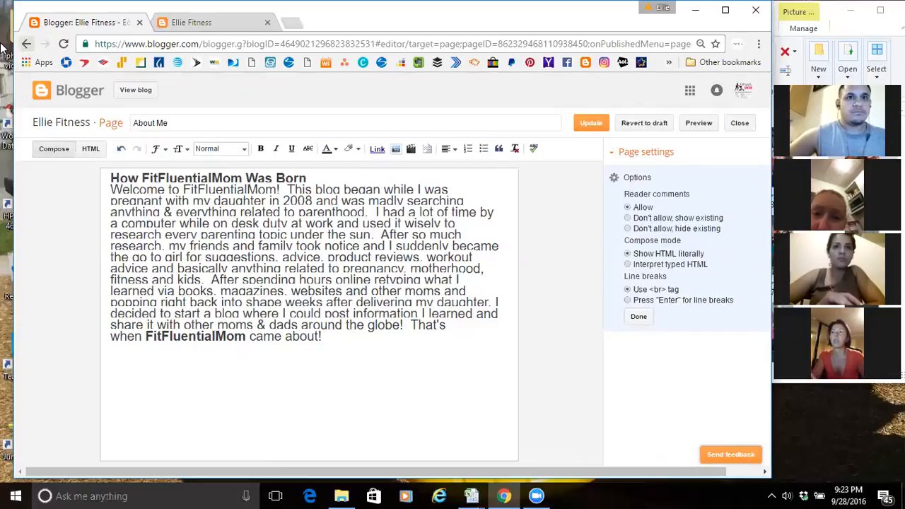
pyautogui.click(743, 126)
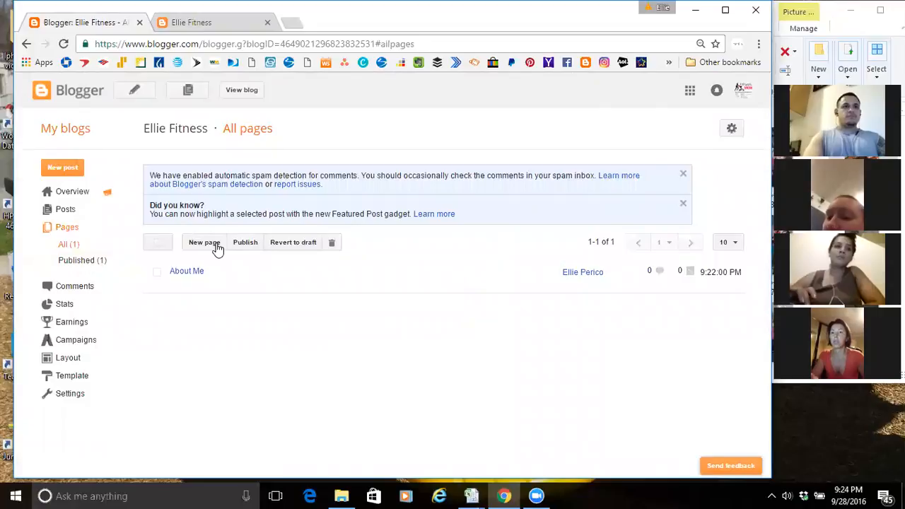
pyautogui.click(216, 244)
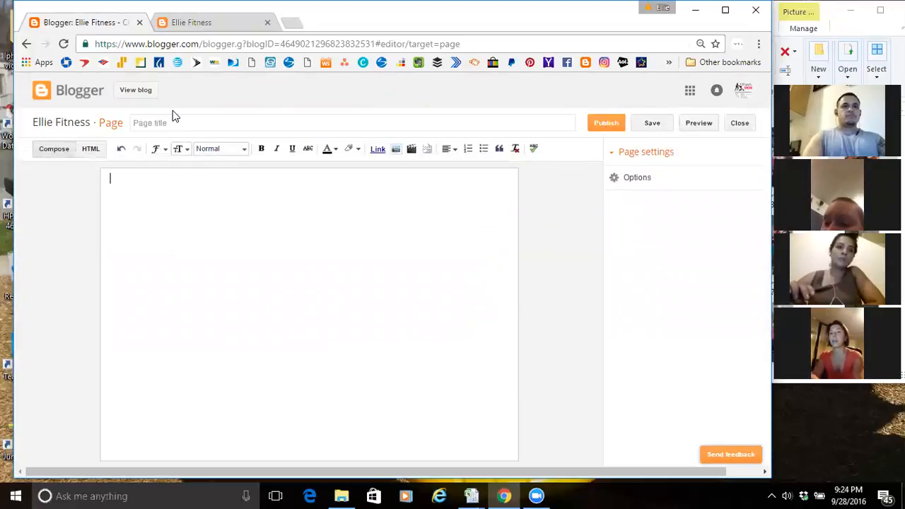
# Title the new page 'Shakeology', fill its body with 'Shakeology' plus filler text, and publish it
pyautogui.click(170, 124)
pyautogui.write('Shakeology')
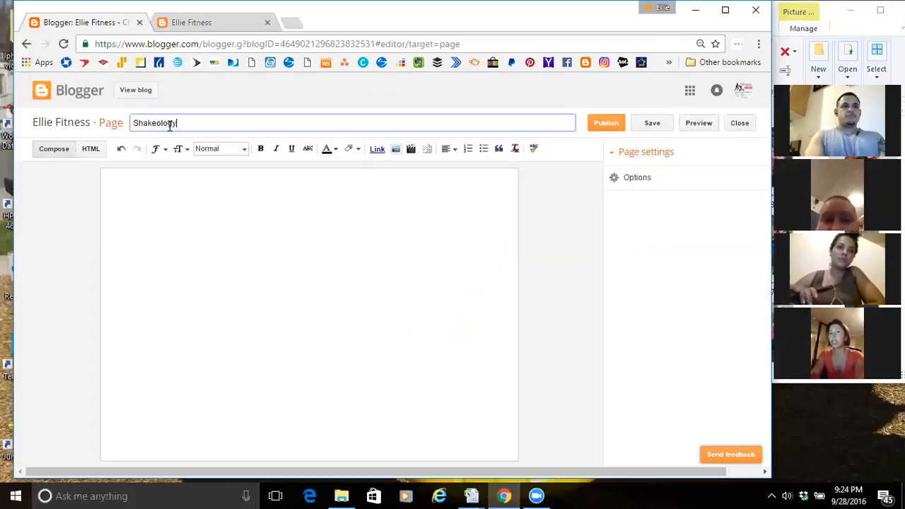
pyautogui.click(141, 182)
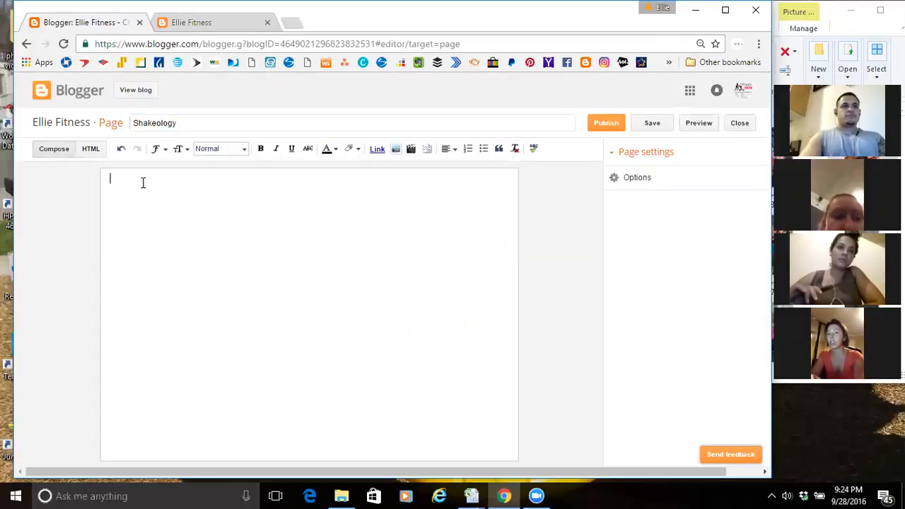
pyautogui.write('Sahk')
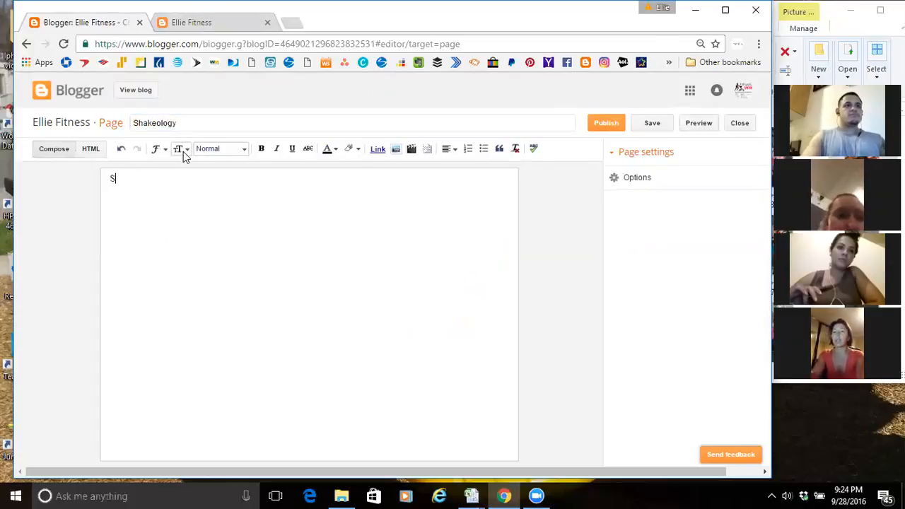
pyautogui.press('BackSpace')
pyautogui.press('BackSpace')
pyautogui.press('BackSpace')
pyautogui.press('BackSpace')
pyautogui.write("Shakeology asldkjfa'ldskjf")
pyautogui.press('Return')
pyautogui.write('WDKGJDSGFKLADNFM')
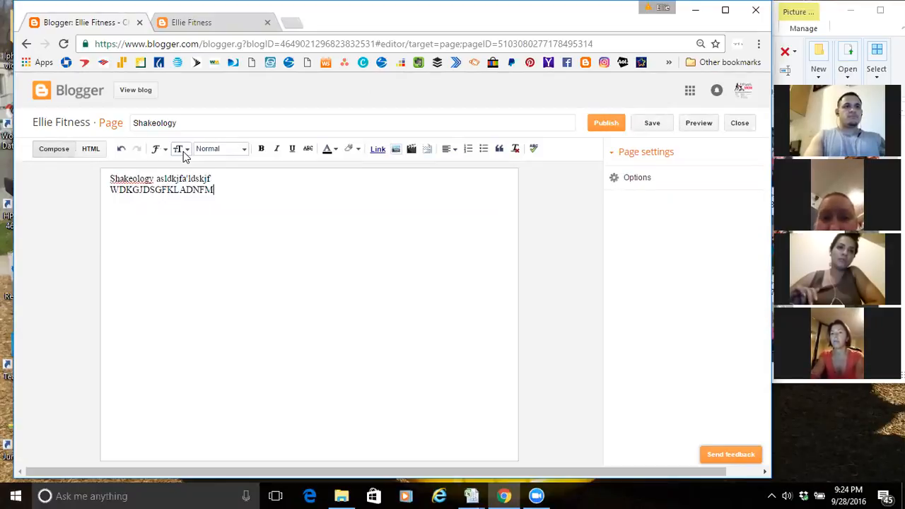
pyautogui.write("A.EF'DLK'XCM. N'alfskdxzm.c")
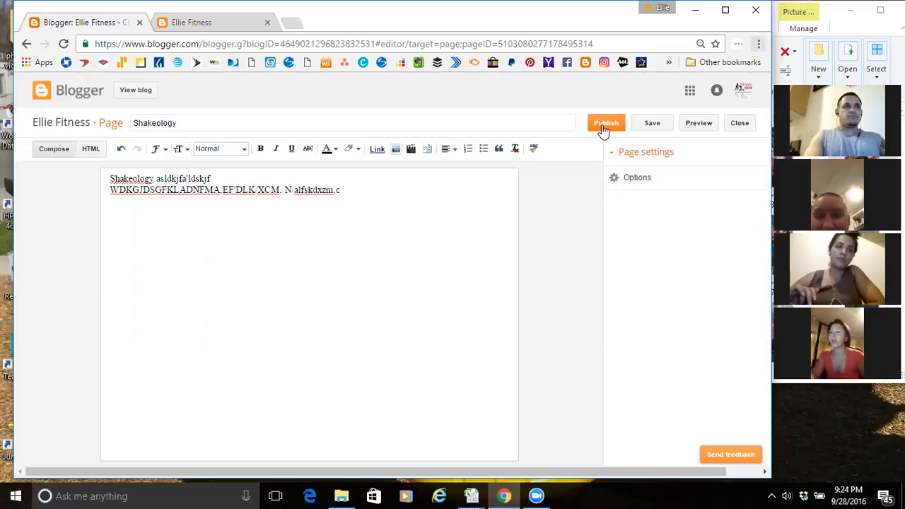
pyautogui.click(602, 126)
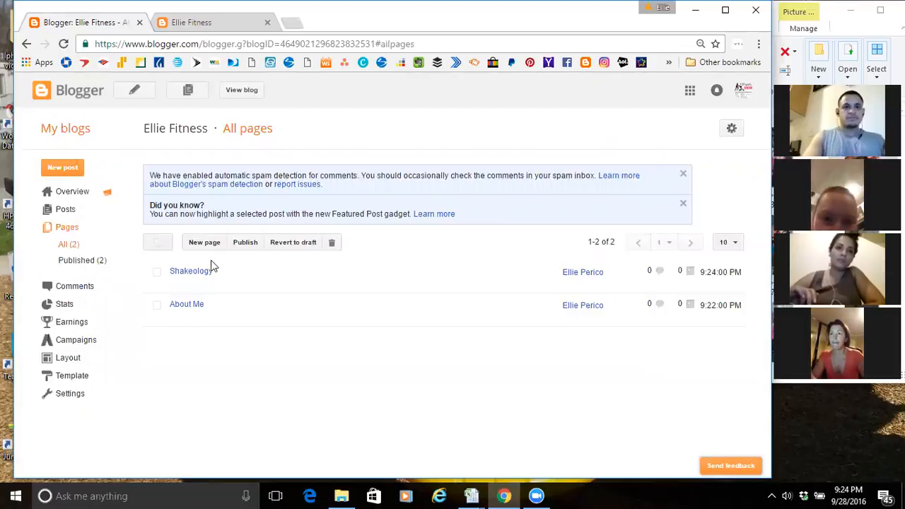
# View the live Shakeology page, then trim its address to the blog home elliepfitness.blogspot.com
pyautogui.click(193, 285)
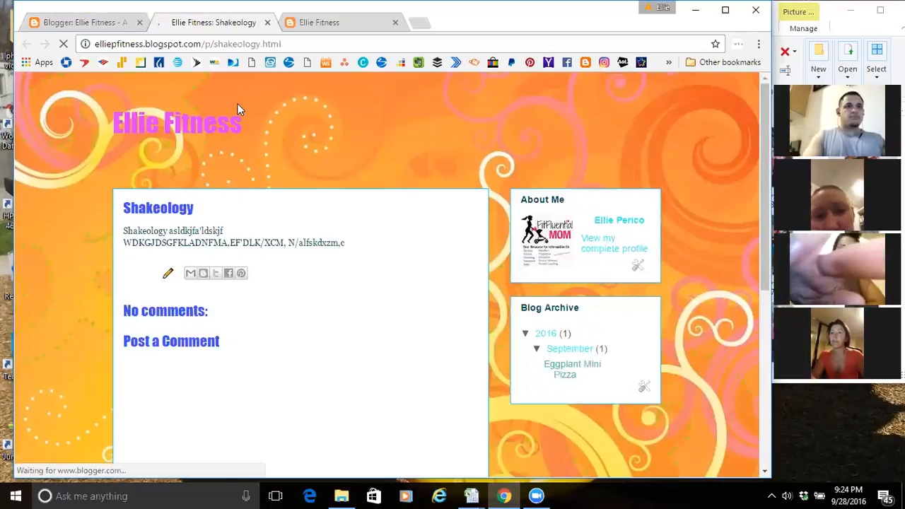
pyautogui.click(210, 42)
pyautogui.click(205, 43)
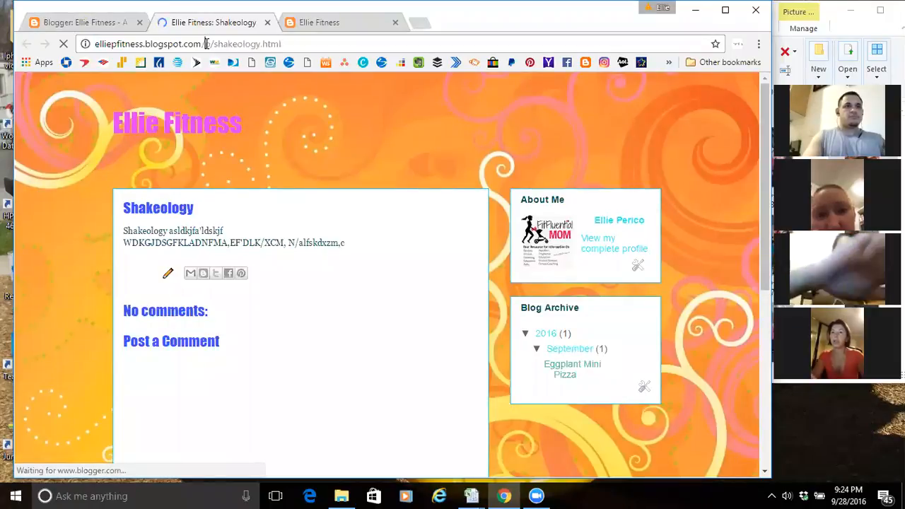
pyautogui.moveTo(205, 44); pyautogui.dragTo(393, 68)
pyautogui.press('BackSpace')
pyautogui.press('BackSpace')
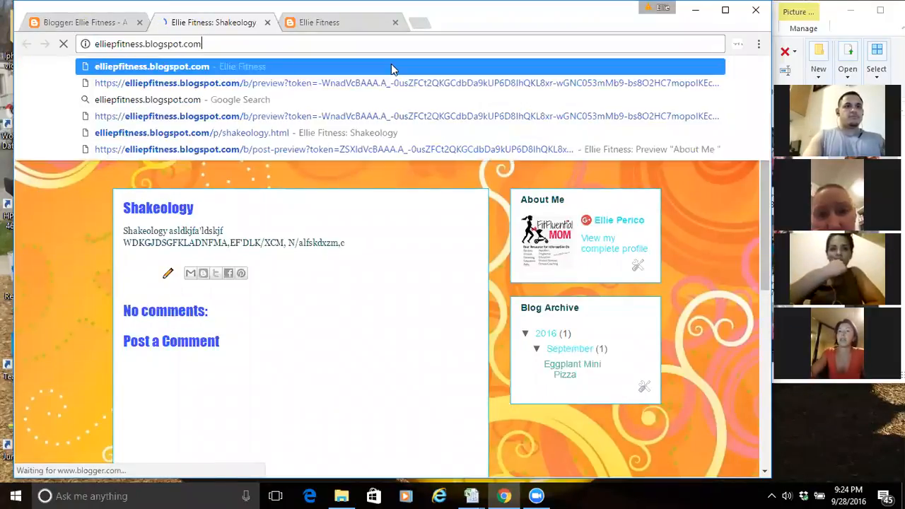
pyautogui.press('BackSpace')
pyautogui.click(393, 69)
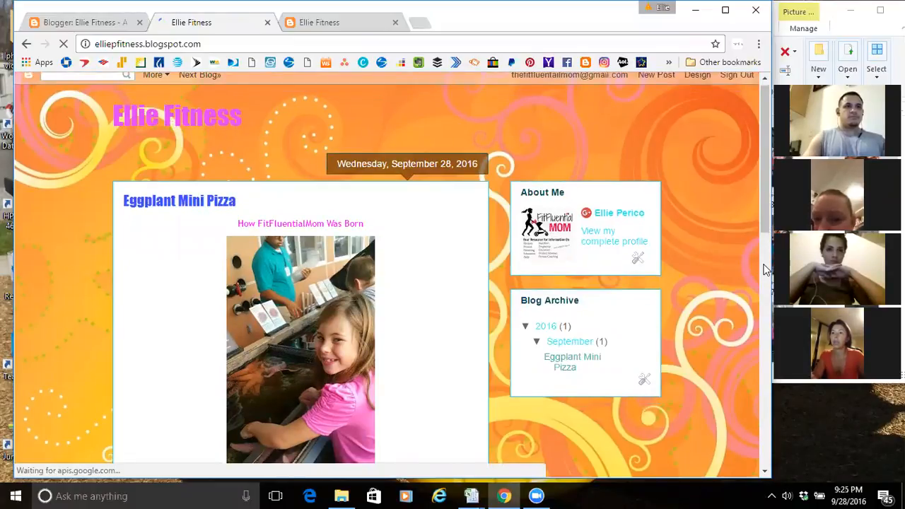
# Browse and reload the Ellie Fitness home page, then close the extra blog tab
pyautogui.scroll(-1, 764, 259)
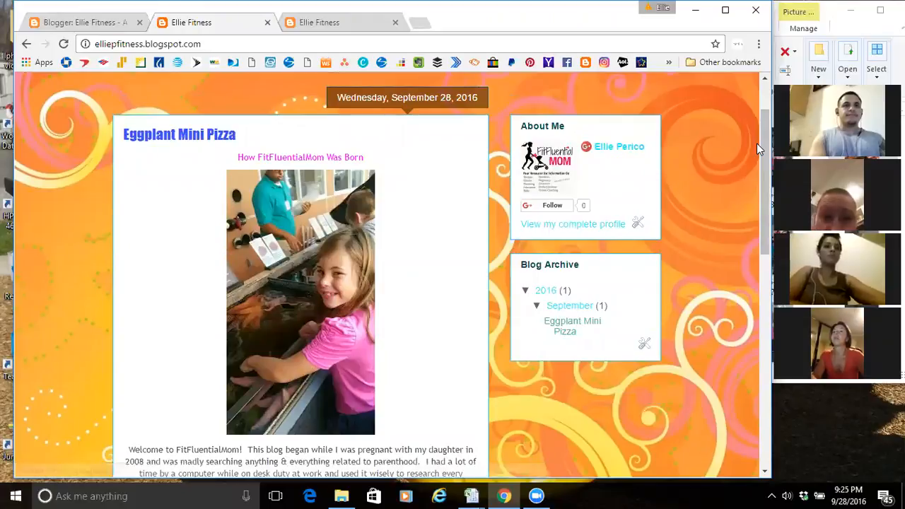
pyautogui.scroll(1, 761, 117)
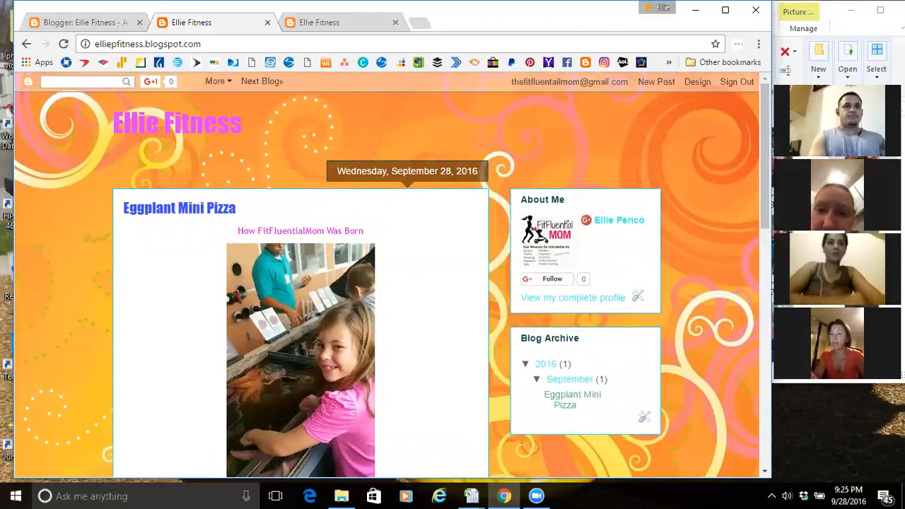
pyautogui.moveTo(764, 189); pyautogui.dragTo(747, 433)
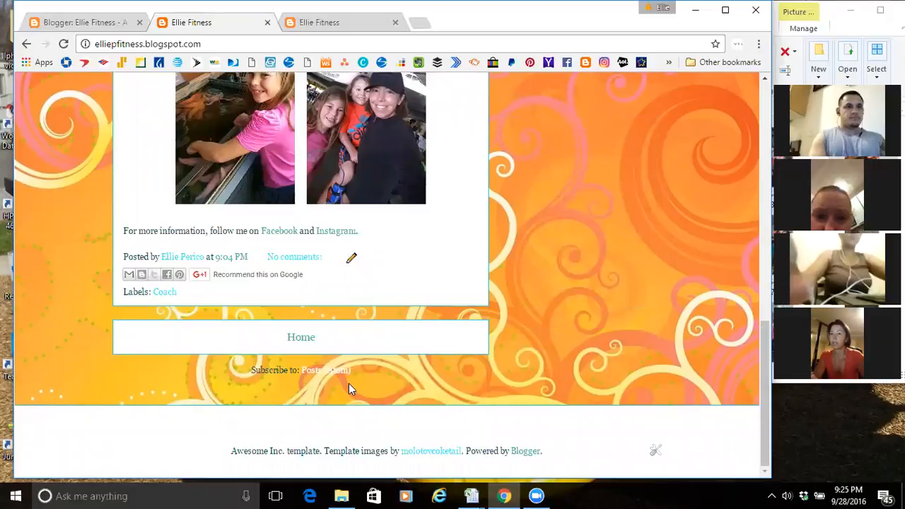
pyautogui.click(303, 342)
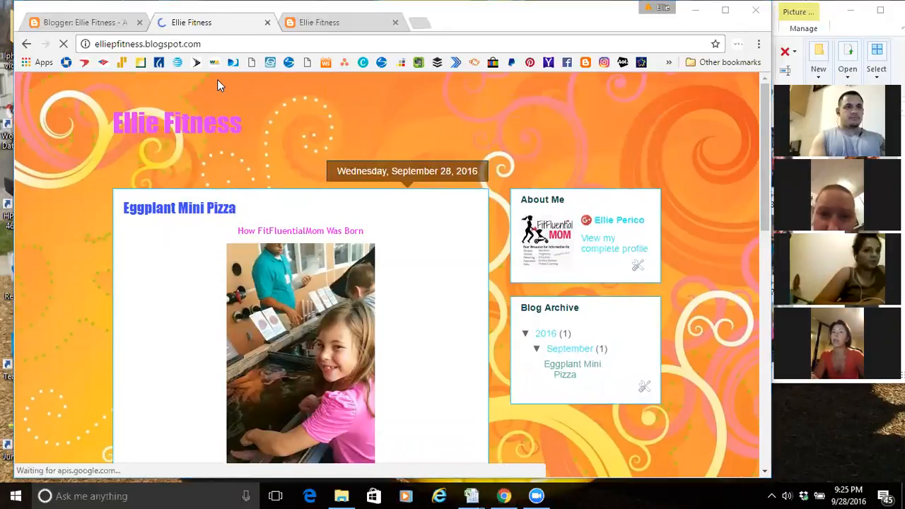
pyautogui.click(267, 24)
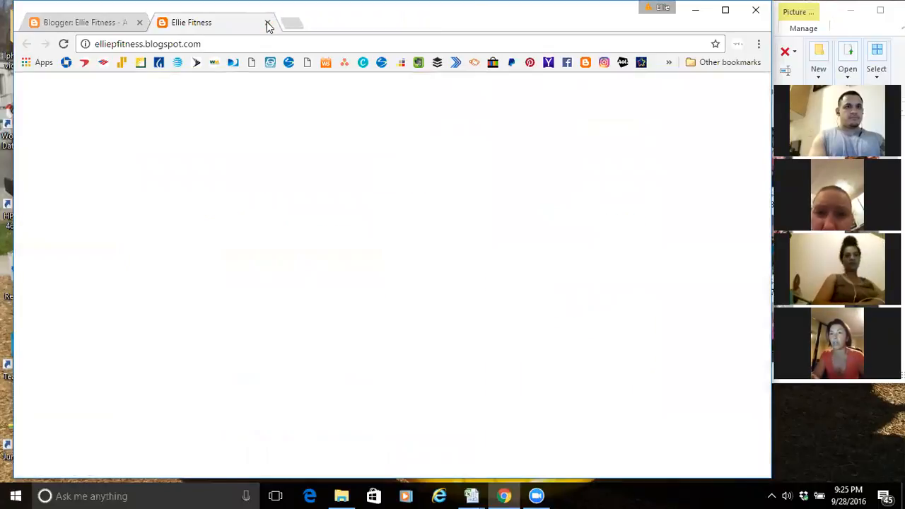
# Close the live blog tab, go to Blogger's Layout page, and open a blank tab
pyautogui.click(268, 24)
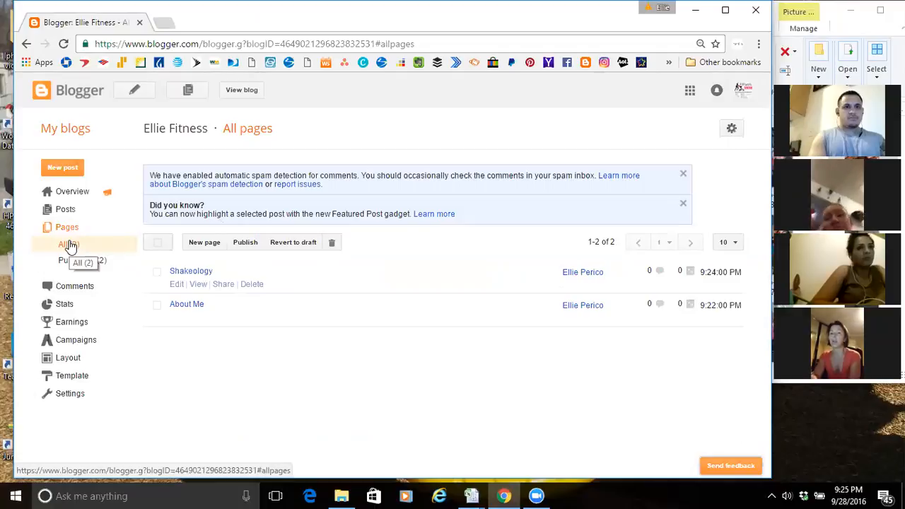
pyautogui.click(69, 359)
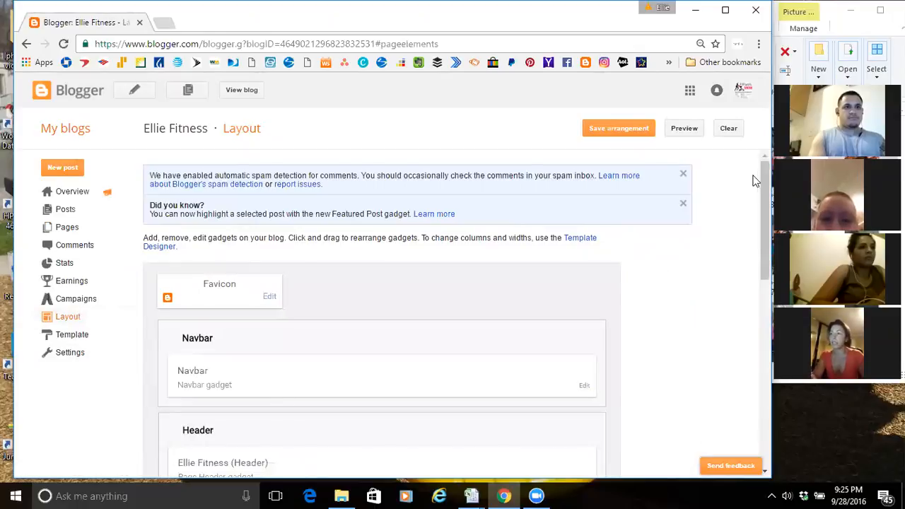
pyautogui.click(165, 25)
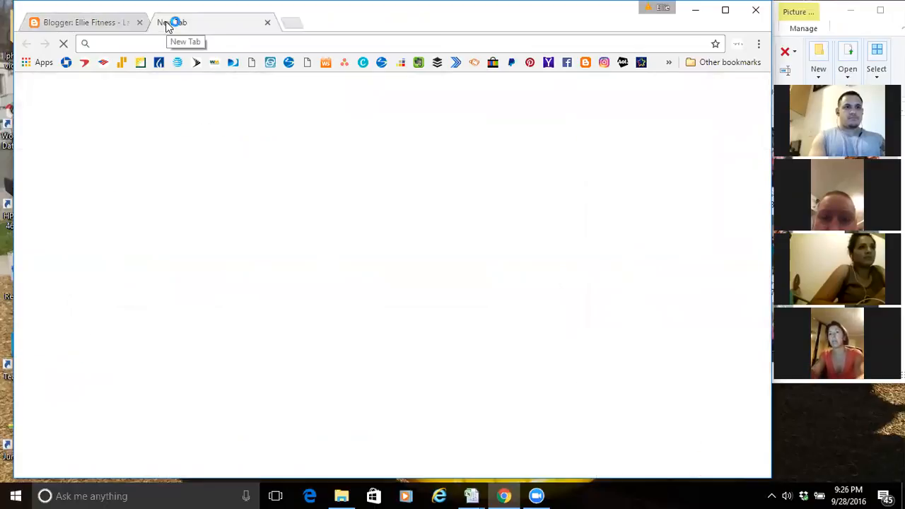
# Load thefitfluentialmom.com in the new tab, stopping it once the page is usable
pyautogui.write('thefi')
pyautogui.press('Return')
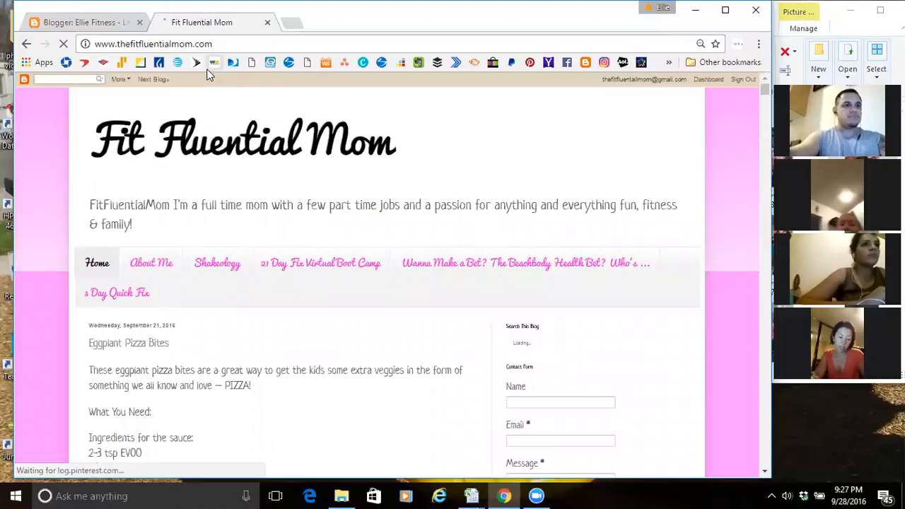
pyautogui.click(62, 45)
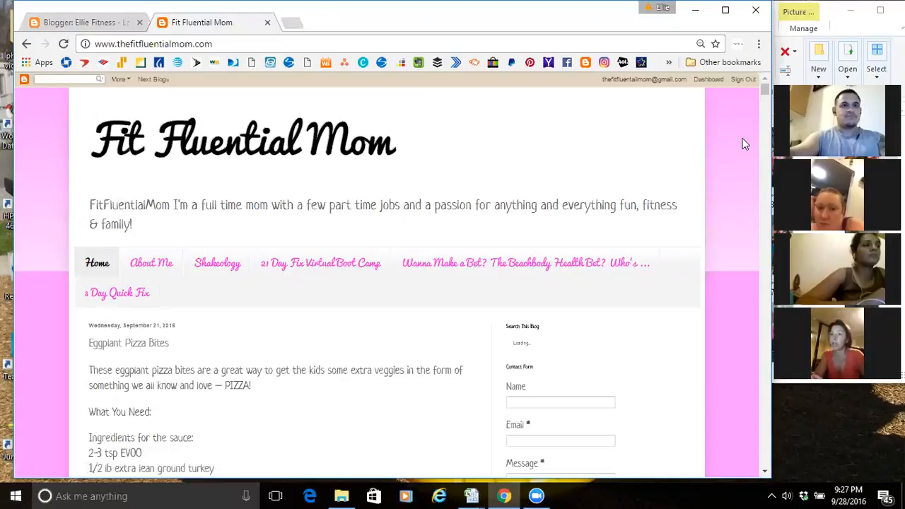
# Scroll the Fit Fluential Mom sidebar down to Blog Categories, backing out of a 21 Day Fix ad
pyautogui.scroll(-2, 742, 144)
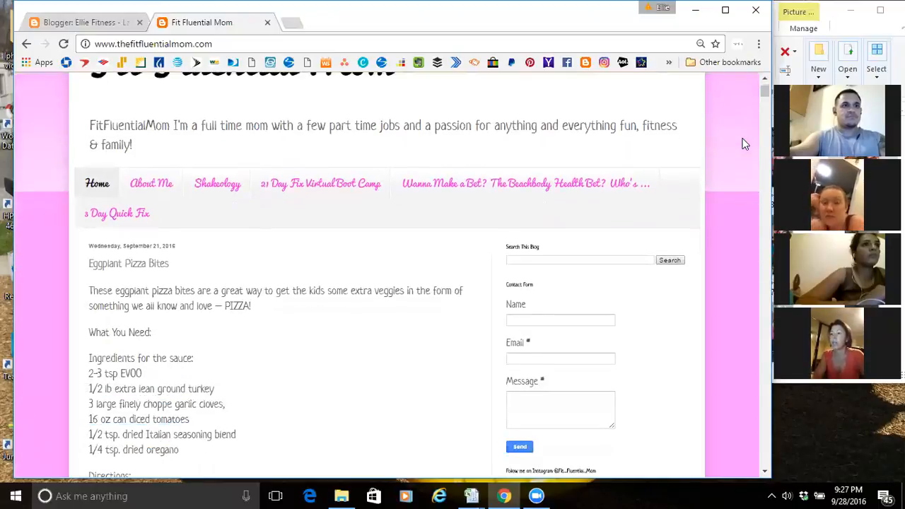
pyautogui.scroll(-6, 742, 144)
pyautogui.scroll(-4, 742, 144)
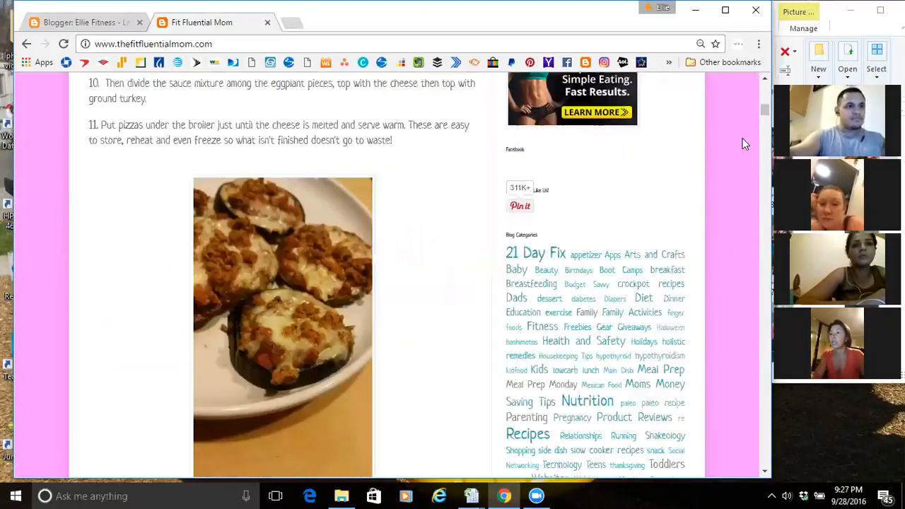
pyautogui.scroll(6, 742, 144)
pyautogui.scroll(3, 742, 144)
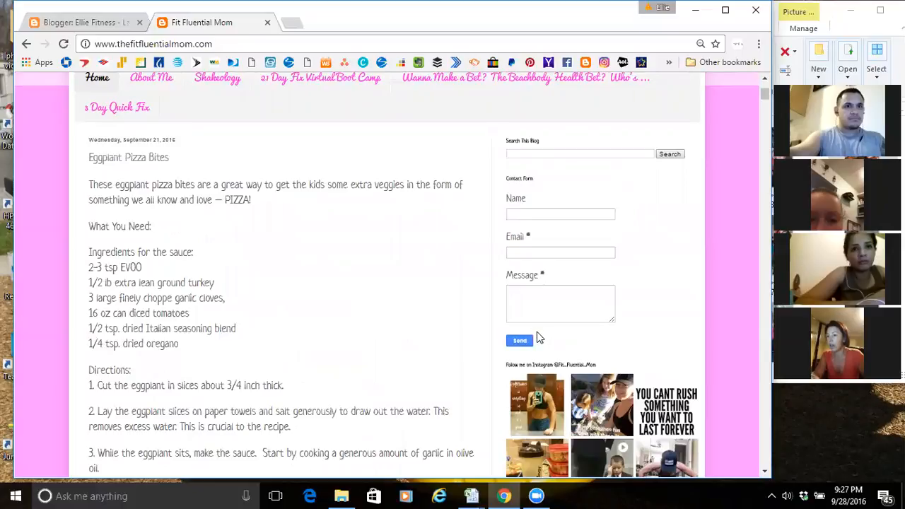
pyautogui.scroll(-3, 537, 347)
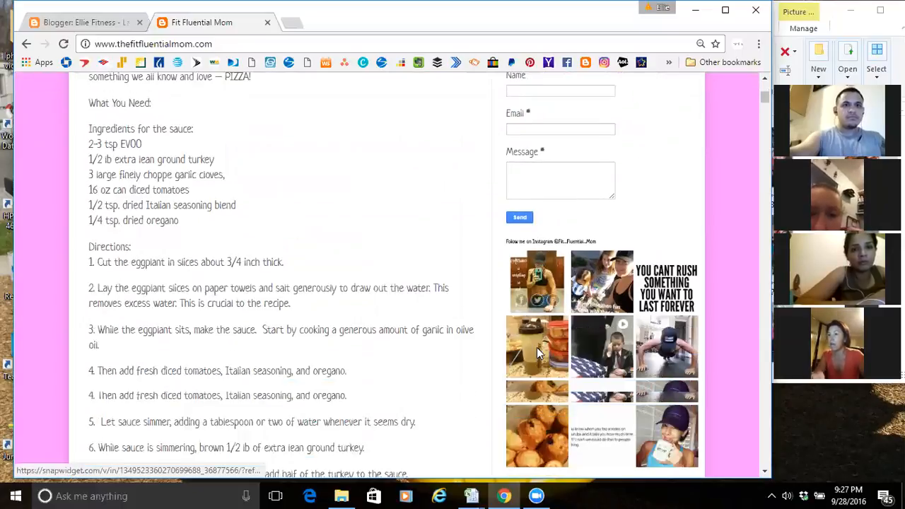
pyautogui.scroll(-2, 536, 347)
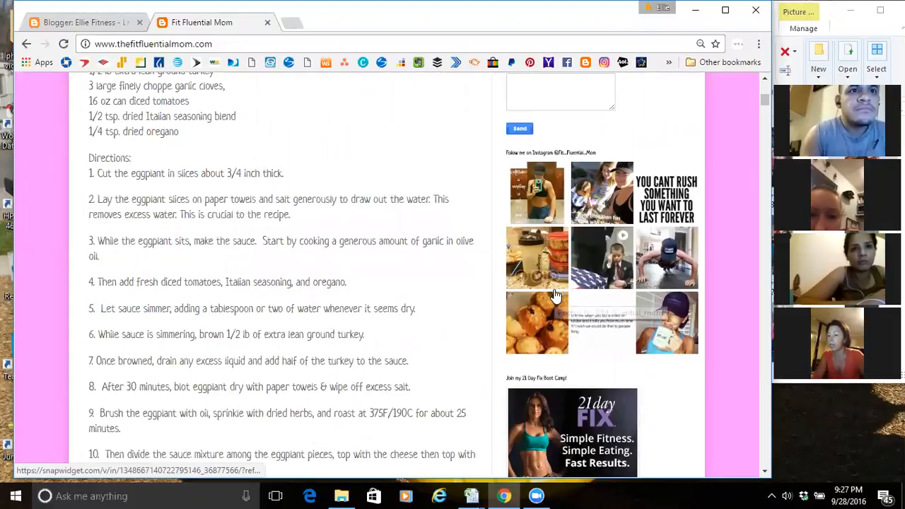
pyautogui.scroll(-2, 555, 295)
pyautogui.scroll(-1, 555, 295)
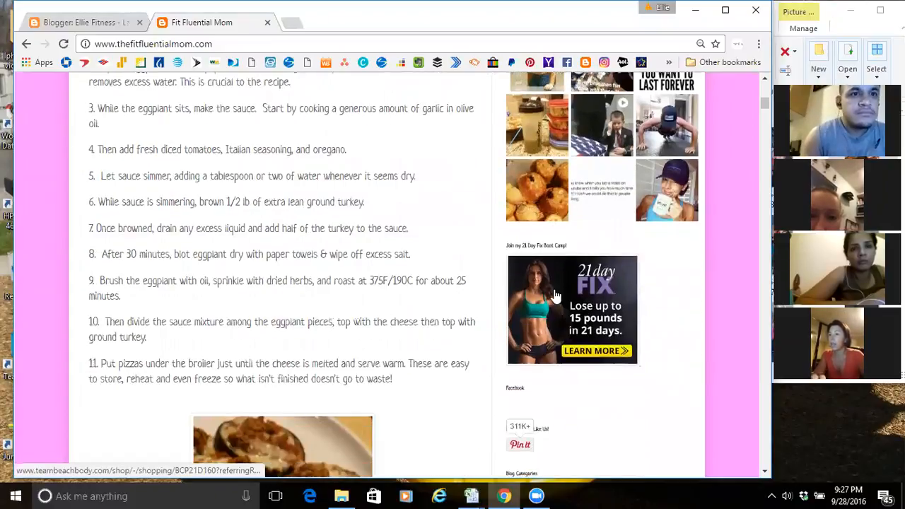
pyautogui.click(555, 295)
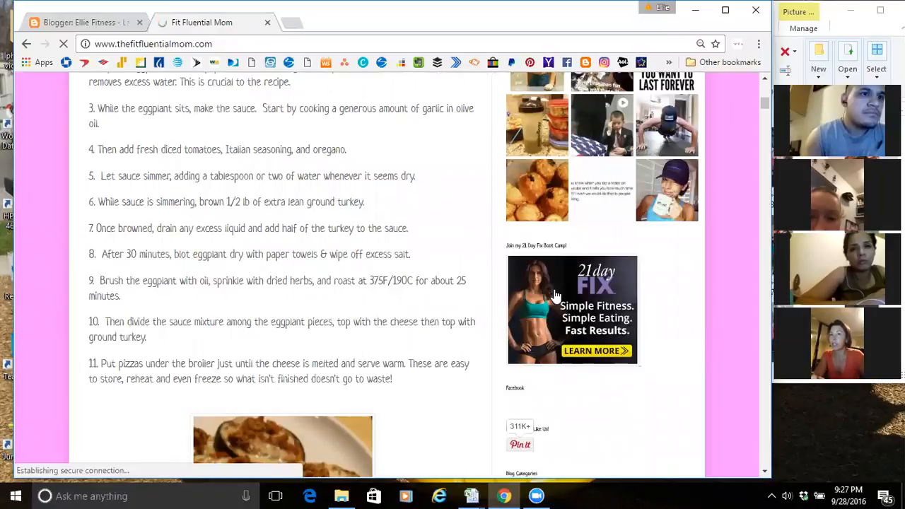
pyautogui.click(63, 44)
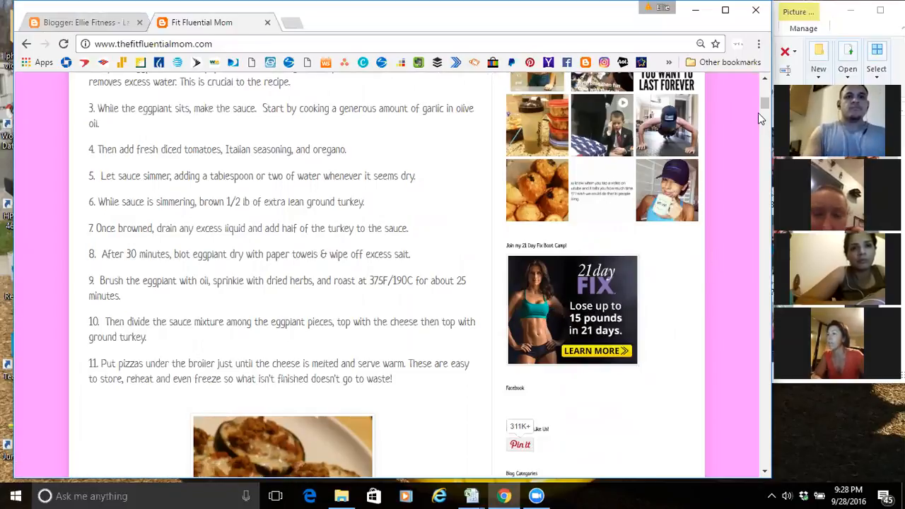
pyautogui.moveTo(763, 108); pyautogui.dragTo(766, 122)
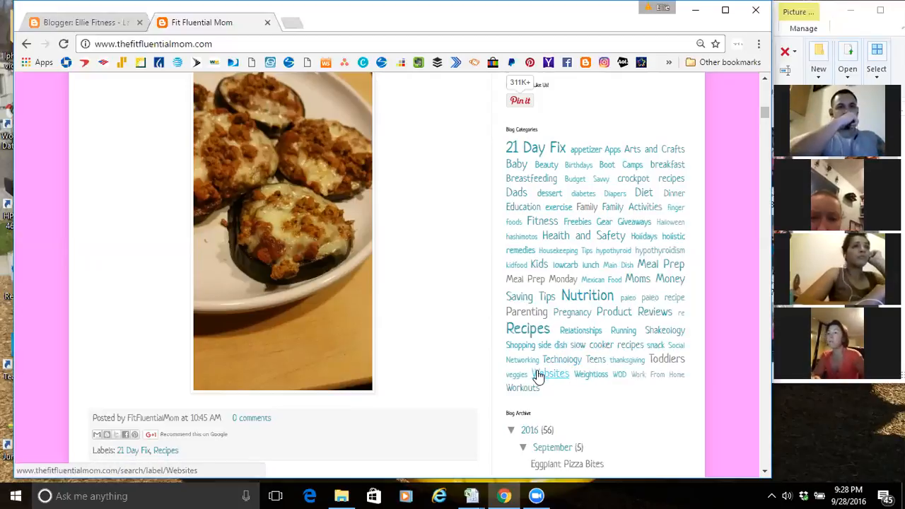
pyautogui.click(545, 201)
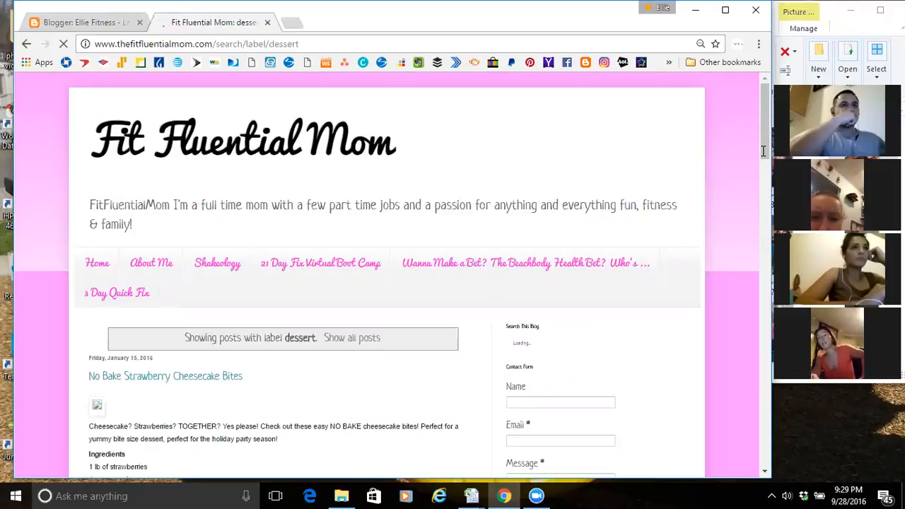
pyautogui.click(63, 44)
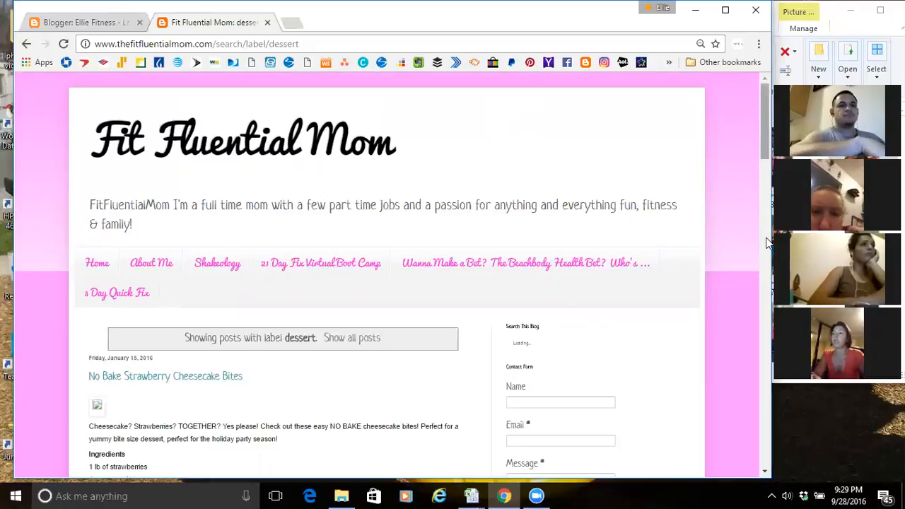
pyautogui.scroll(-10, 728, 286)
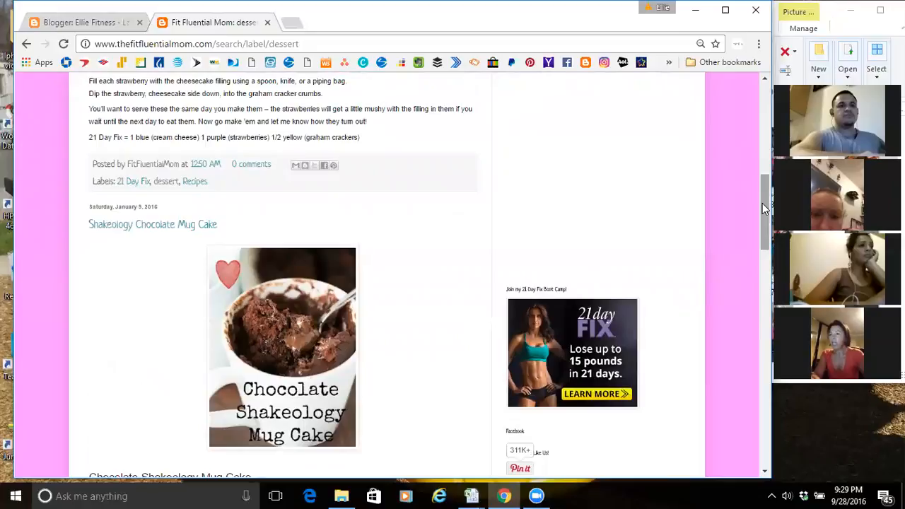
pyautogui.scroll(-3, 761, 311)
pyautogui.scroll(-5, 759, 304)
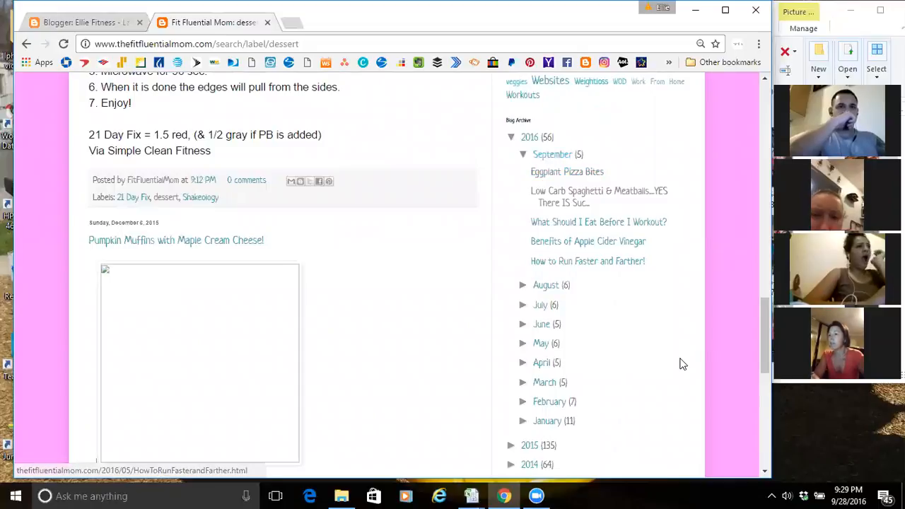
pyautogui.scroll(-2, 758, 375)
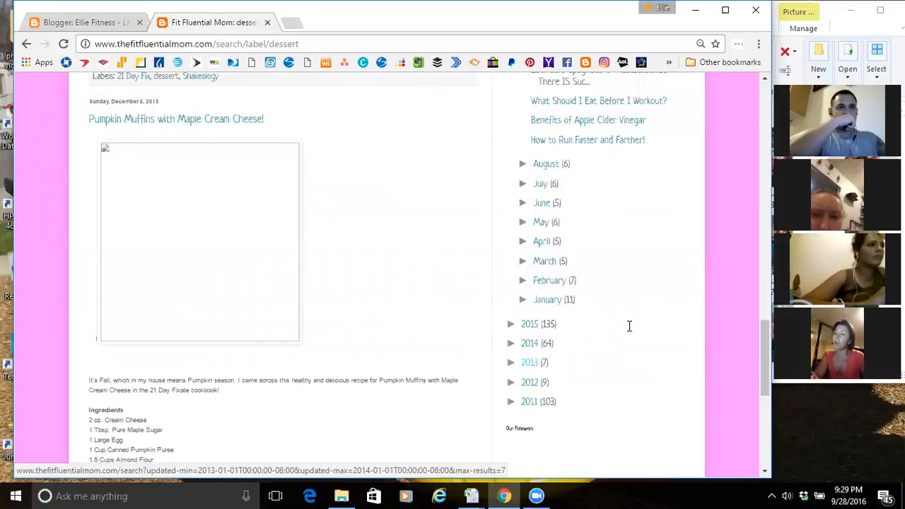
pyautogui.moveTo(763, 342); pyautogui.dragTo(762, 280)
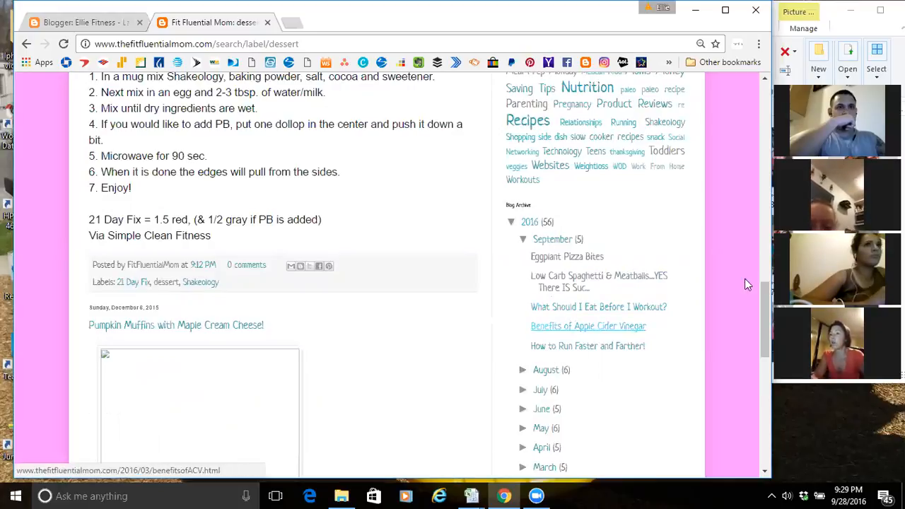
pyautogui.scroll(-1, 763, 297)
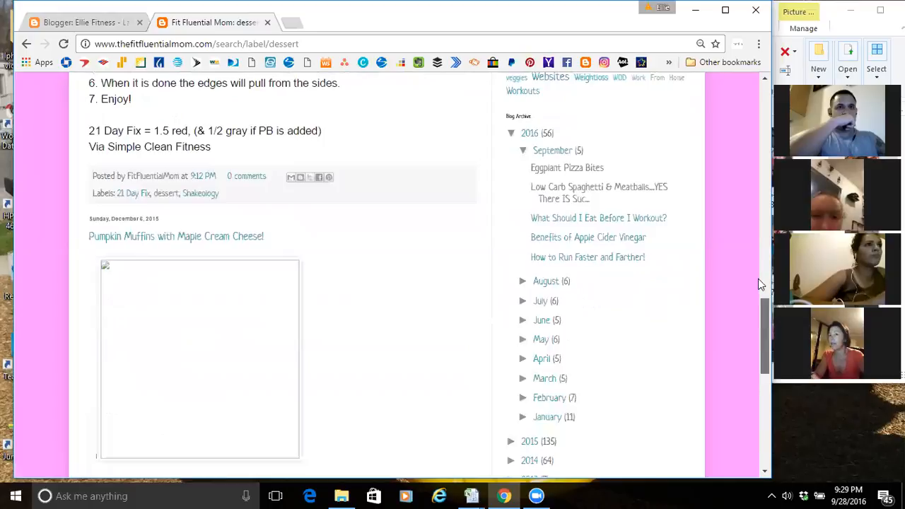
pyautogui.scroll(3, 757, 278)
pyautogui.scroll(3, 751, 232)
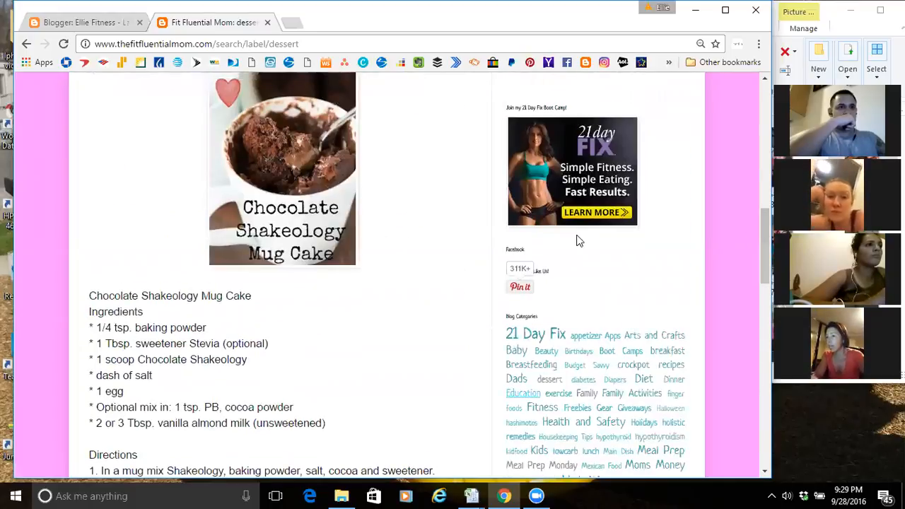
# Switch to the Blogger tab and scroll the Layout page to the About Me and Blog Archive sidebar
pyautogui.click(73, 22)
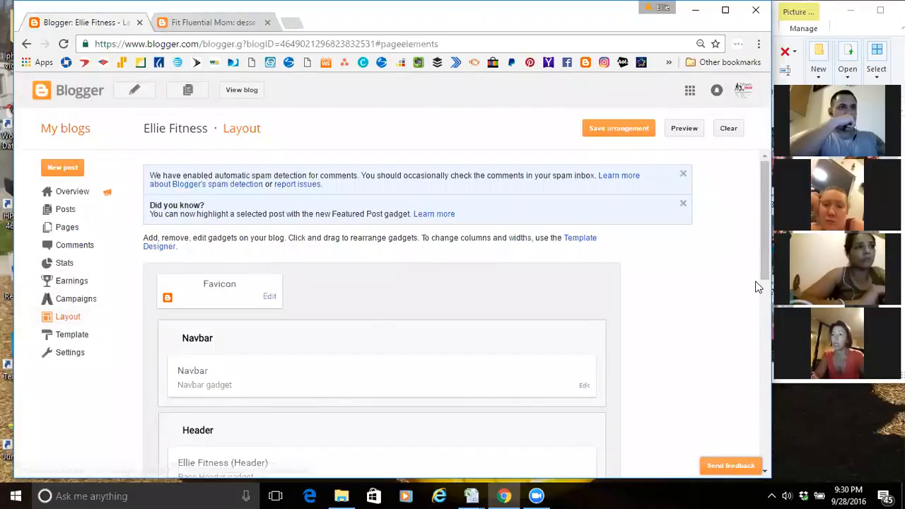
pyautogui.moveTo(764, 262); pyautogui.dragTo(757, 333)
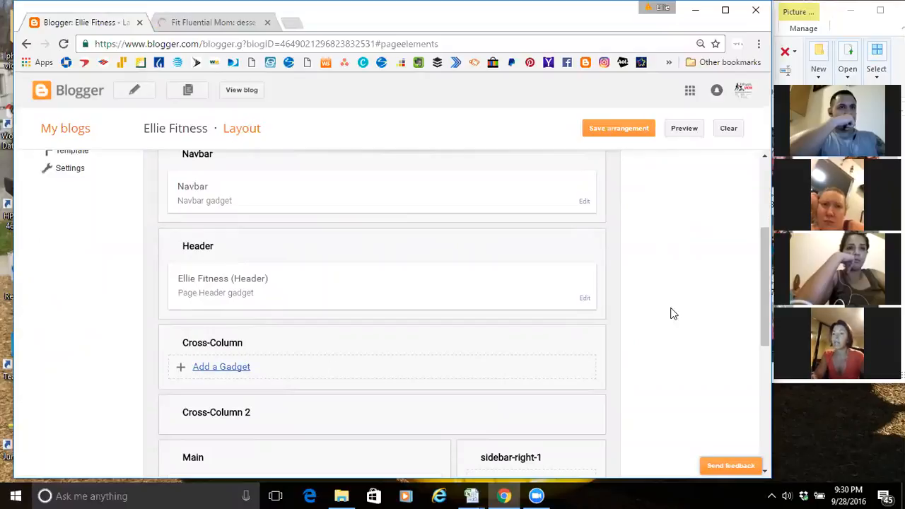
pyautogui.moveTo(760, 276); pyautogui.dragTo(762, 364)
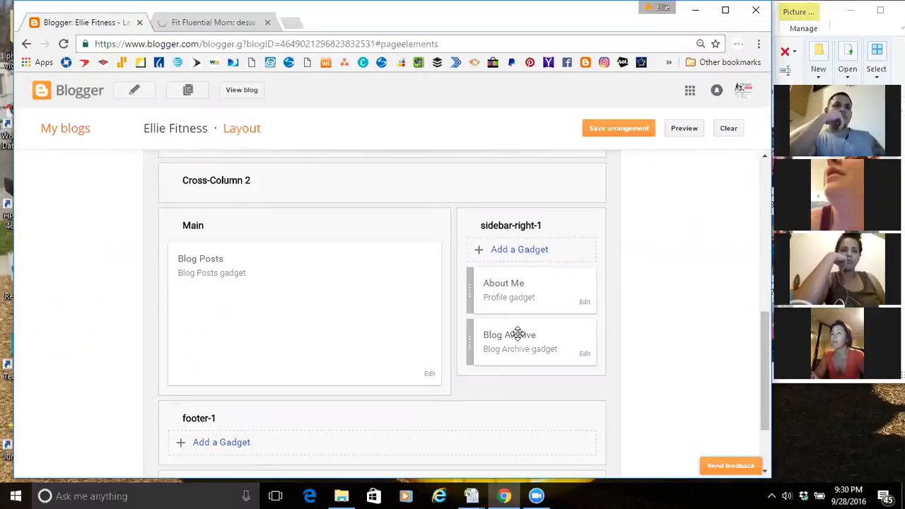
# Add a Labels gadget to sidebar-right-1 as a cloud showing post counts per label, and save it
pyautogui.click(511, 252)
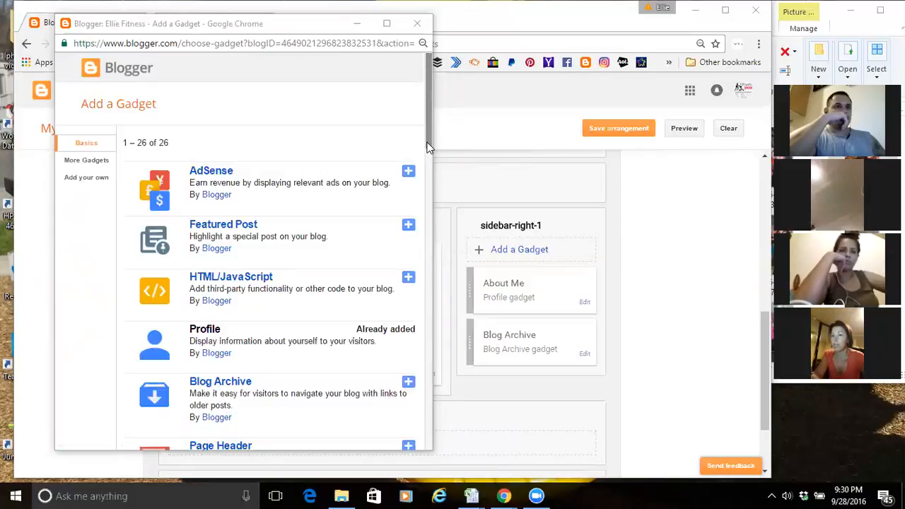
pyautogui.scroll(-2, 425, 143)
pyautogui.scroll(-2, 425, 203)
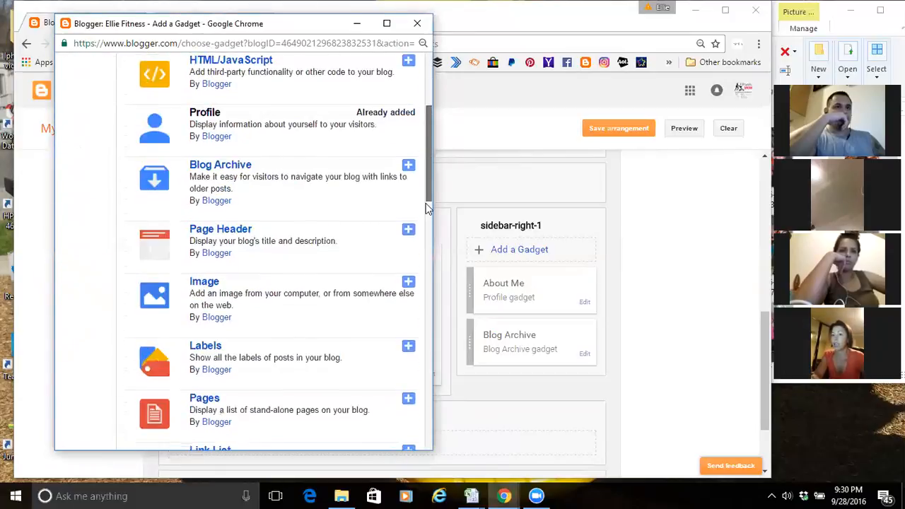
pyautogui.scroll(-1, 425, 226)
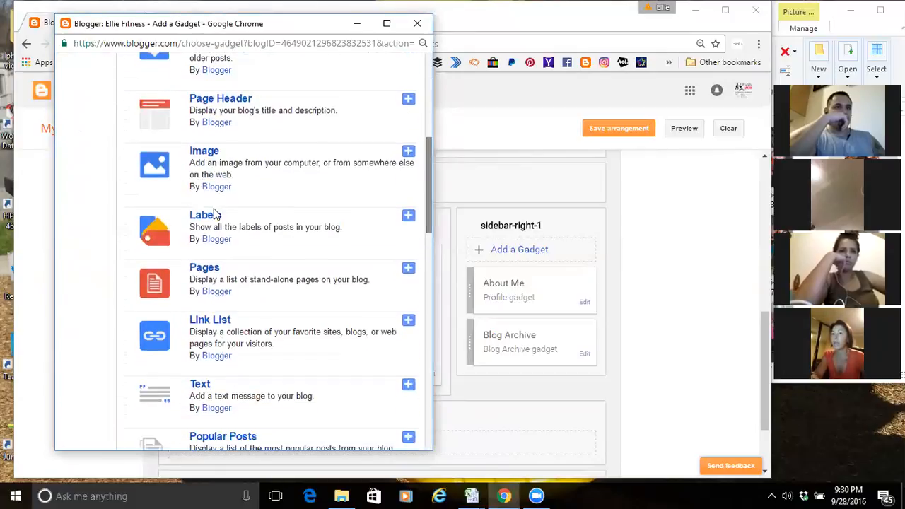
pyautogui.click(407, 218)
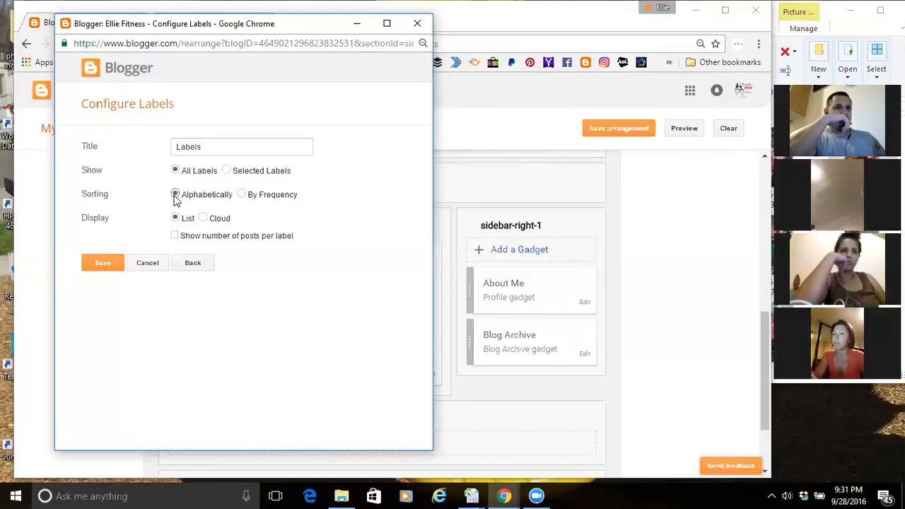
pyautogui.click(203, 218)
pyautogui.click(177, 218)
pyautogui.click(203, 217)
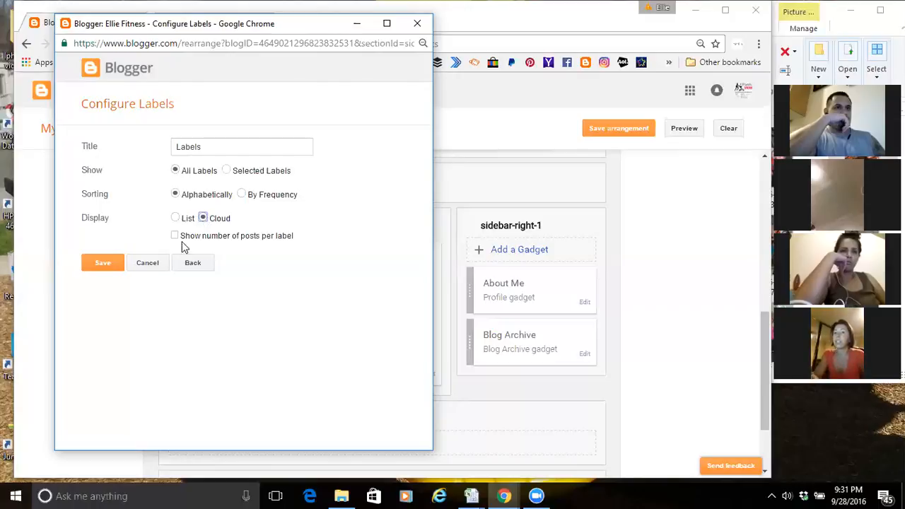
pyautogui.click(175, 236)
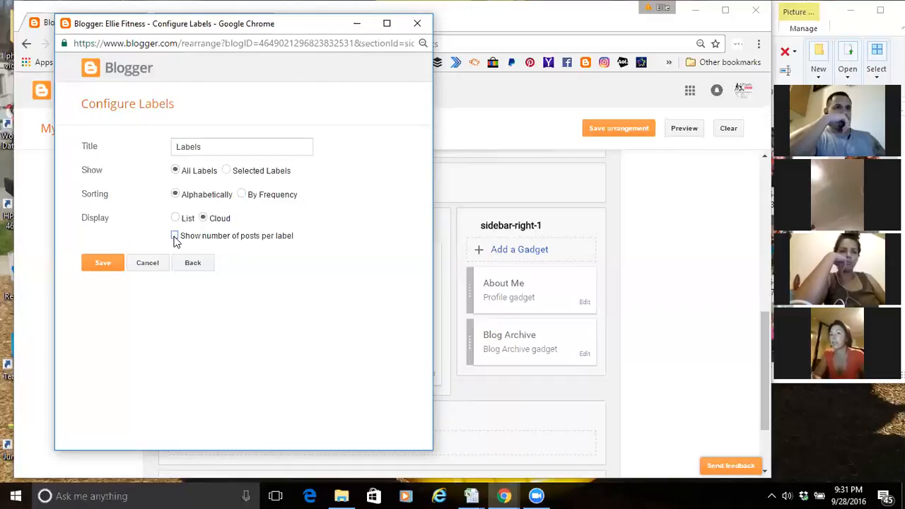
pyautogui.click(106, 263)
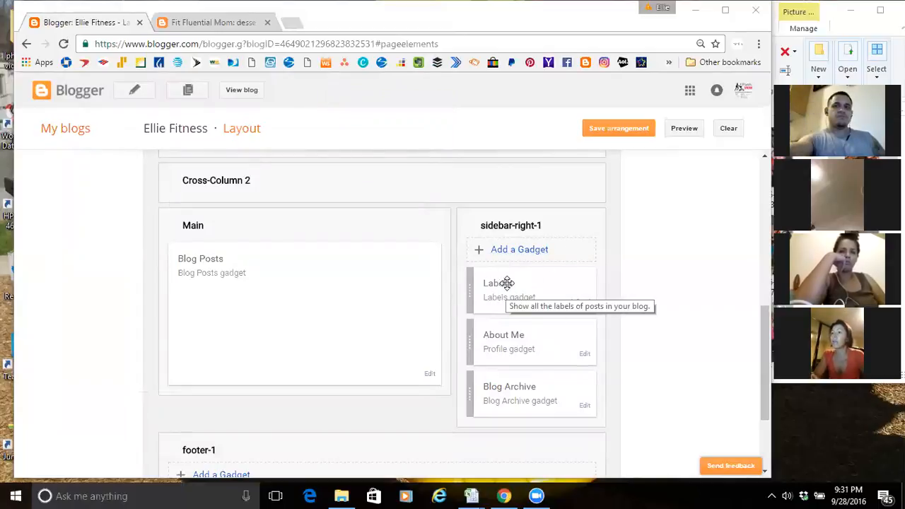
# Open Add a Gadget in sidebar-right-1 and choose the Featured Post gadget
pyautogui.click(520, 250)
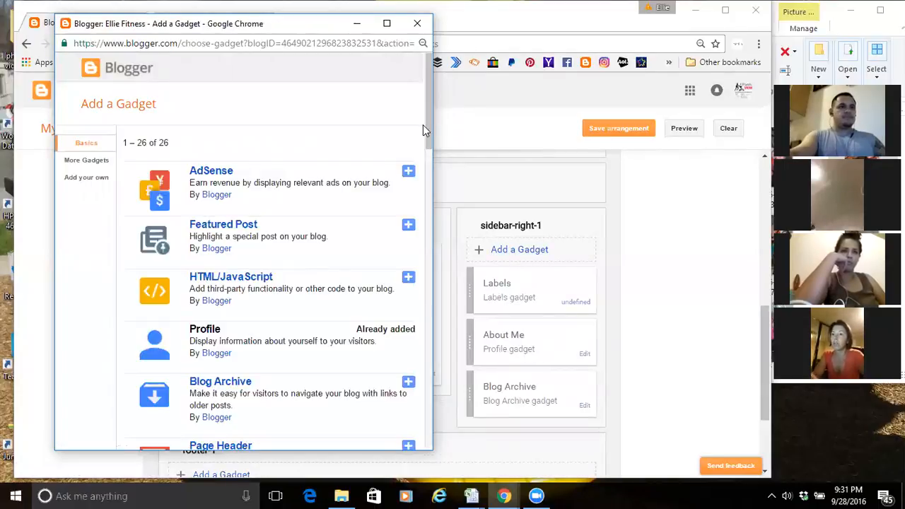
pyautogui.scroll(-2, 426, 142)
pyautogui.scroll(-2, 426, 145)
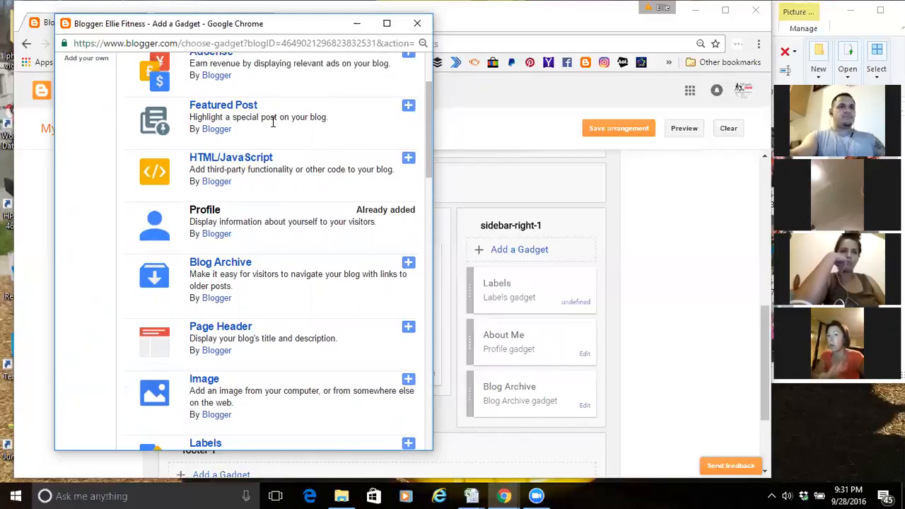
pyautogui.click(408, 106)
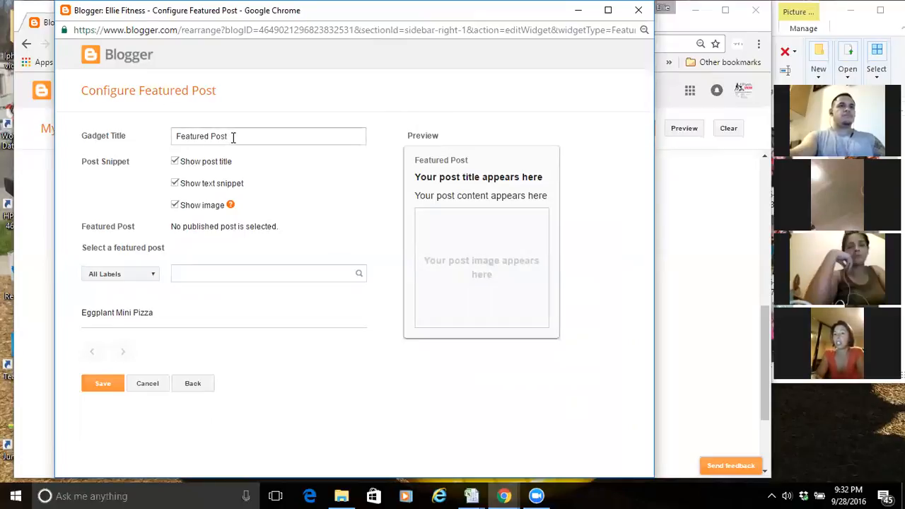
# Title the gadget 'My Transformation Story' and feature the Eggplant Mini Pizza post
pyautogui.moveTo(233, 137); pyautogui.dragTo(129, 137)
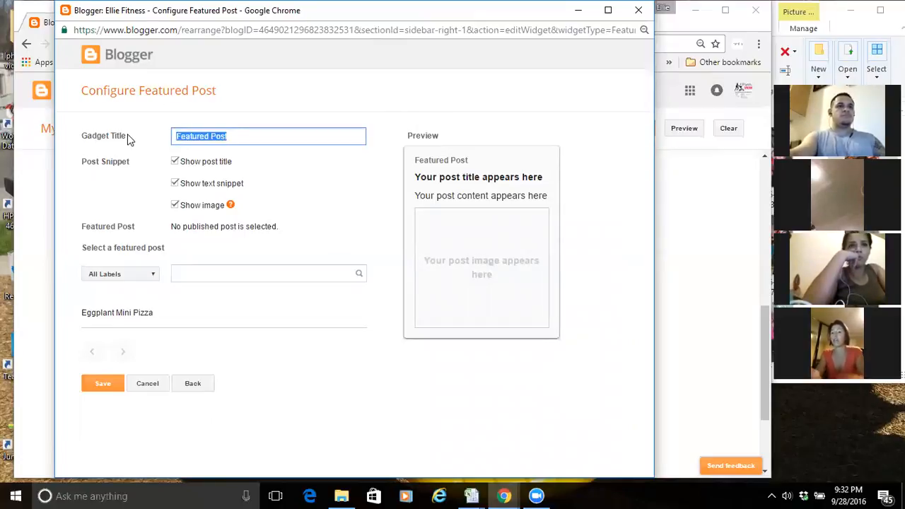
pyautogui.write('T')
pyautogui.press('BackSpace')
pyautogui.write('My ')
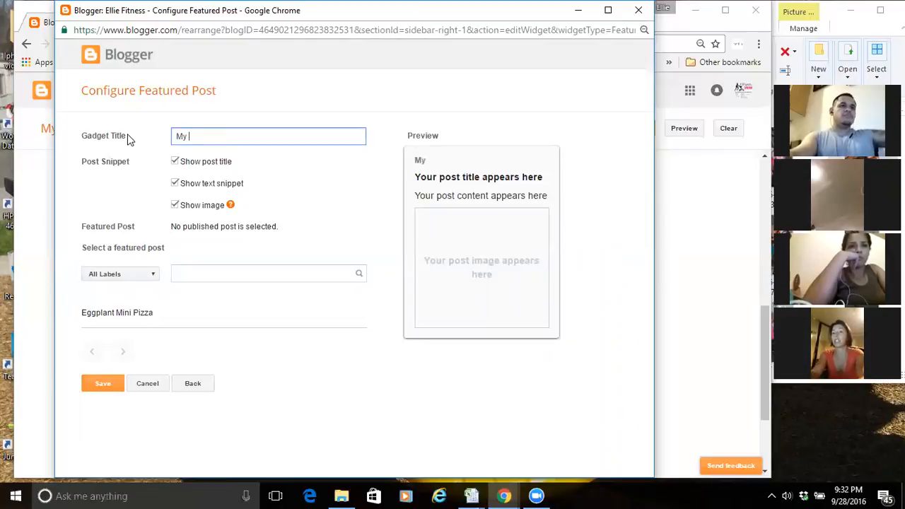
pyautogui.write('Transformation Story')
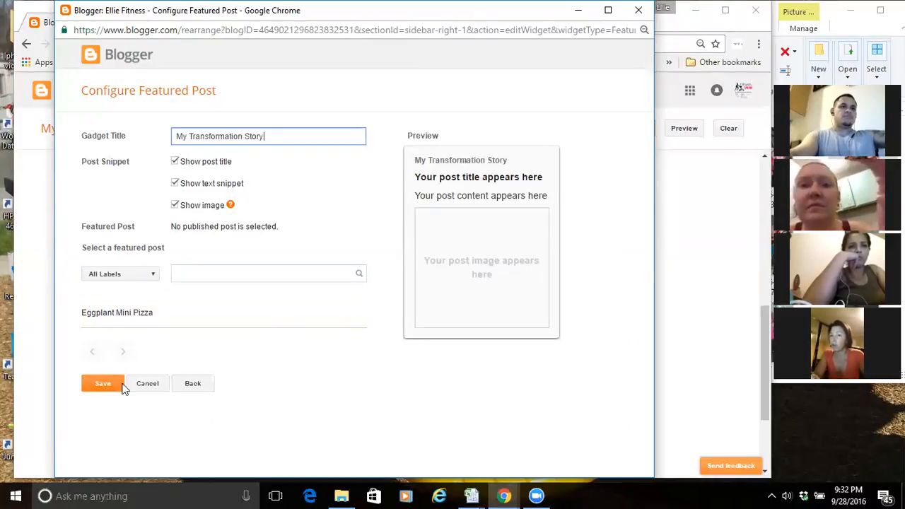
pyautogui.click(127, 313)
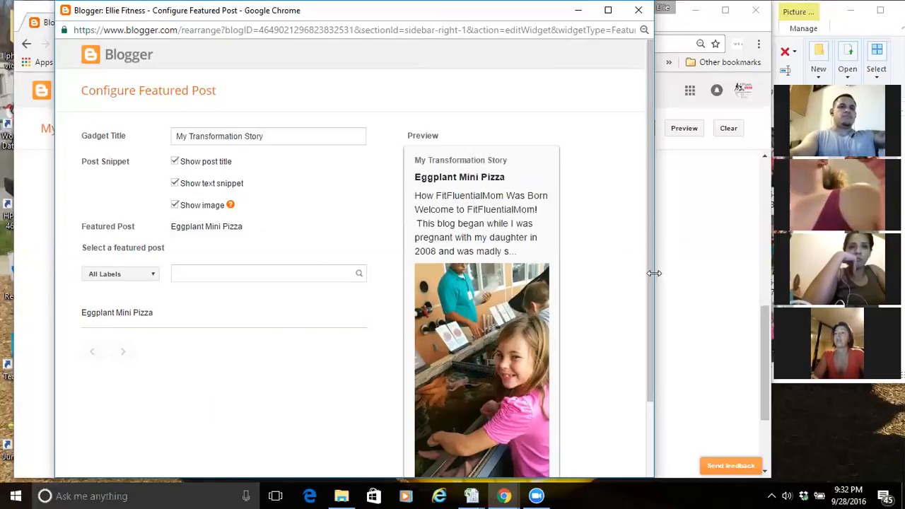
pyautogui.moveTo(651, 281); pyautogui.dragTo(655, 377)
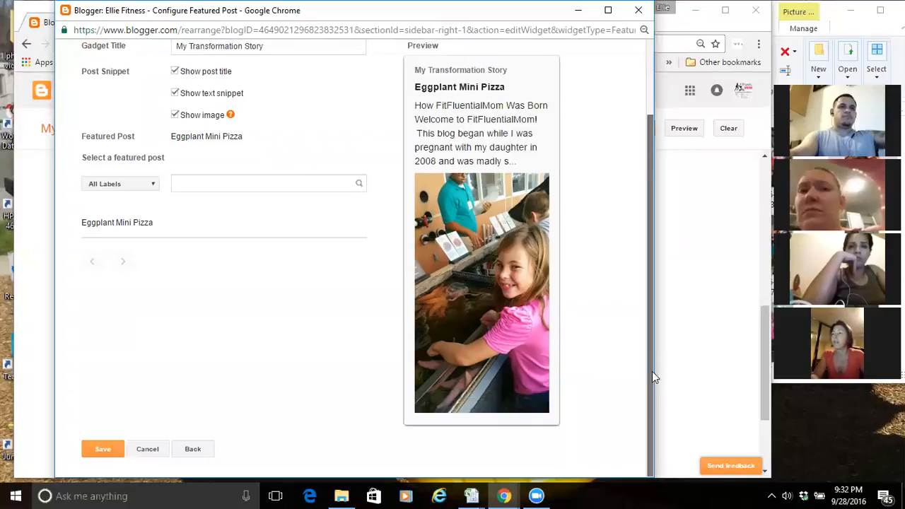
pyautogui.moveTo(656, 422); pyautogui.dragTo(653, 311)
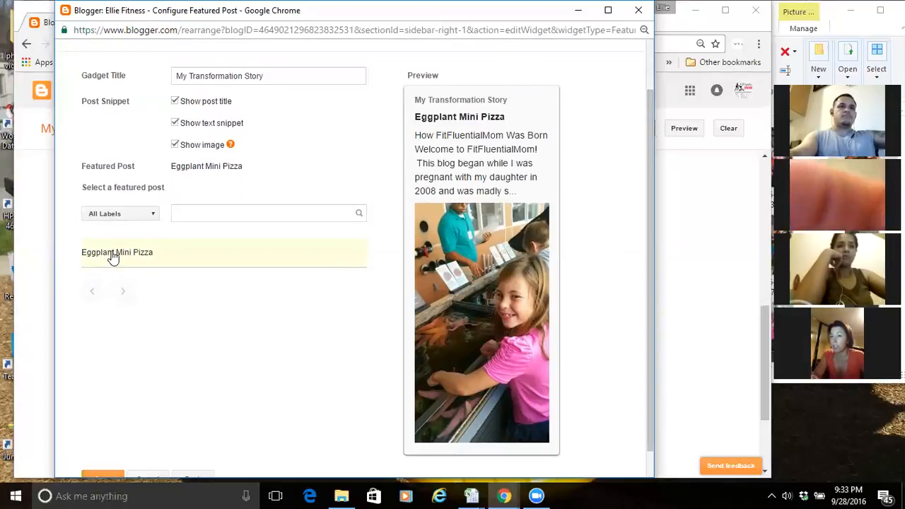
# Keep the post image, turn off the text snippet, and save the gadget
pyautogui.click(175, 145)
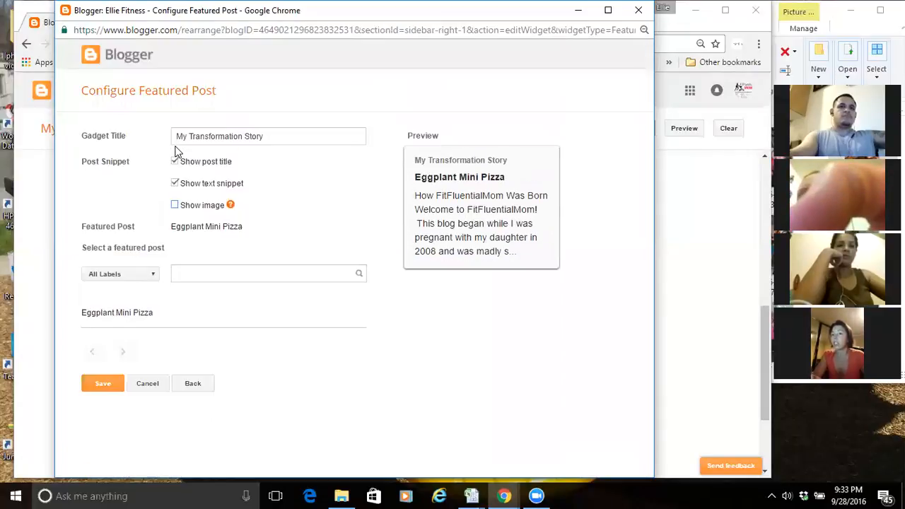
pyautogui.click(175, 205)
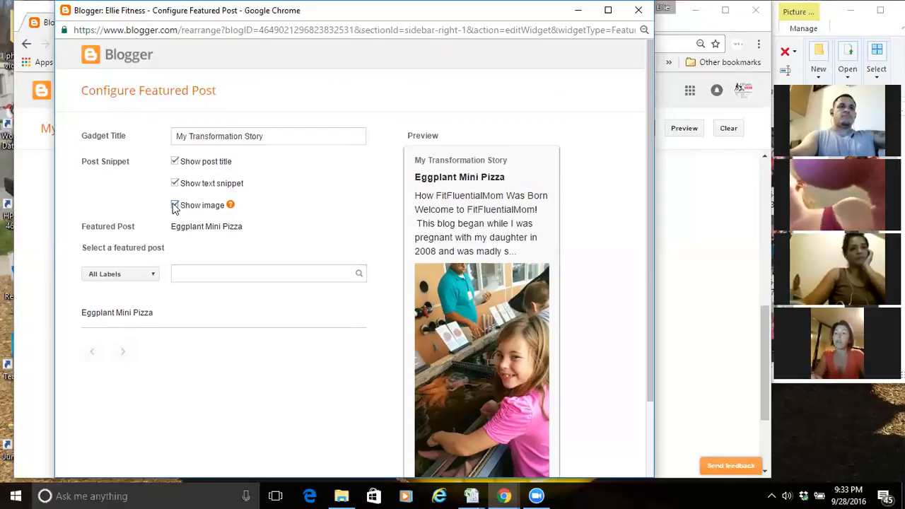
pyautogui.click(174, 184)
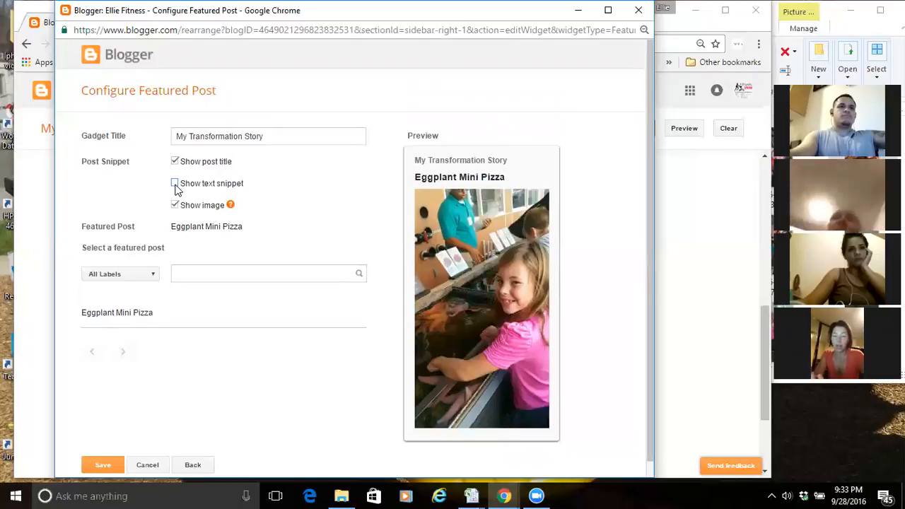
pyautogui.click(175, 184)
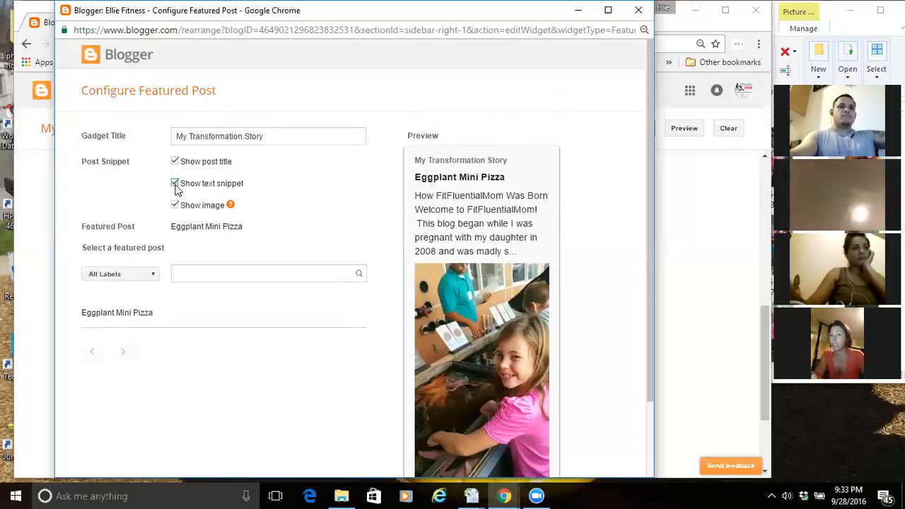
pyautogui.click(175, 184)
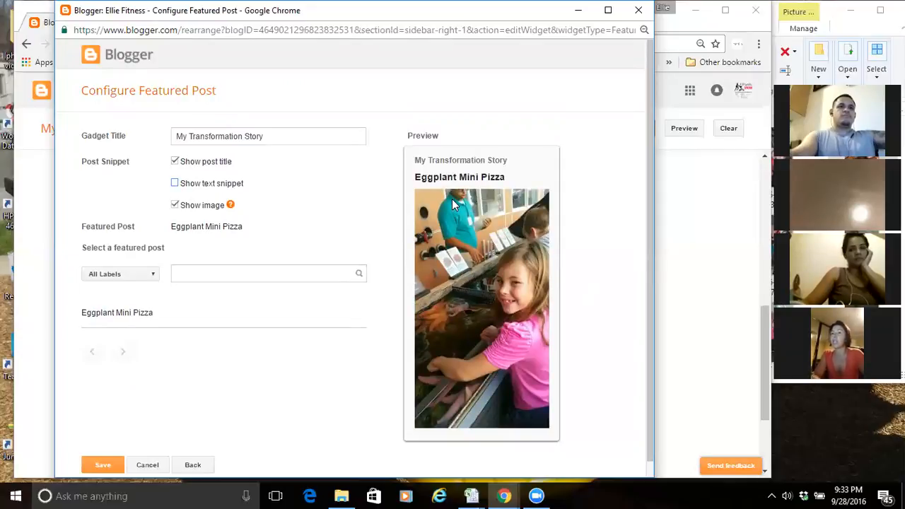
pyautogui.click(102, 465)
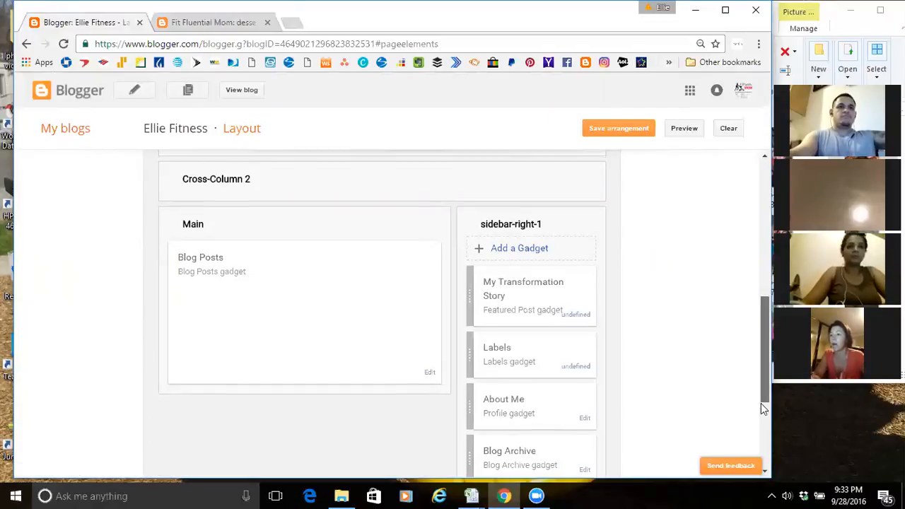
pyautogui.scroll(-3, 620, 360)
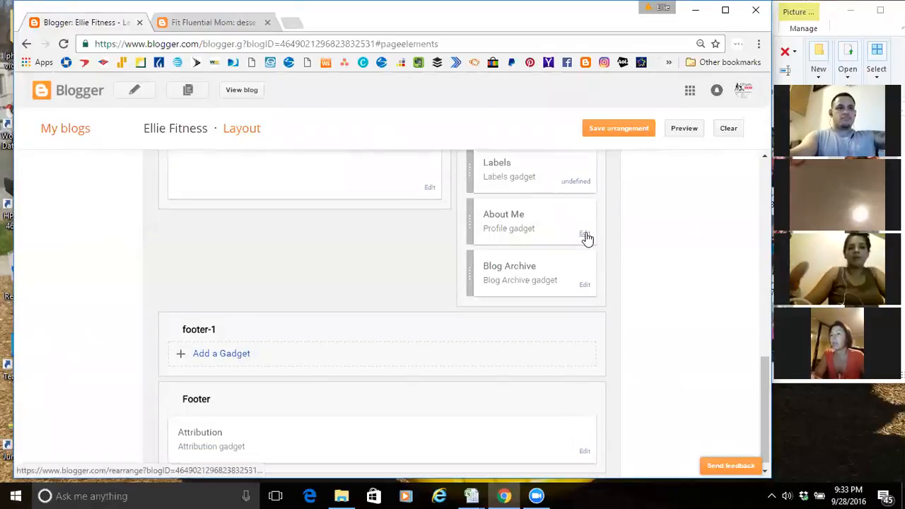
pyautogui.click(586, 236)
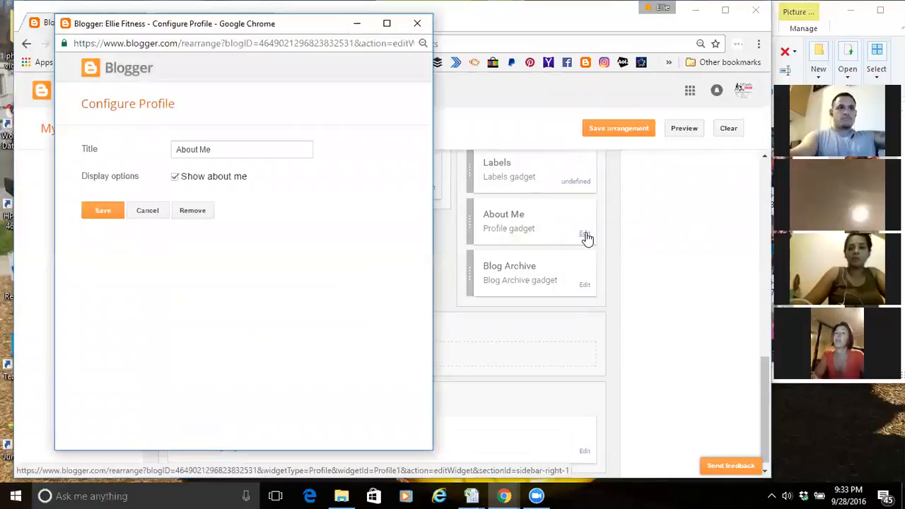
pyautogui.click(195, 212)
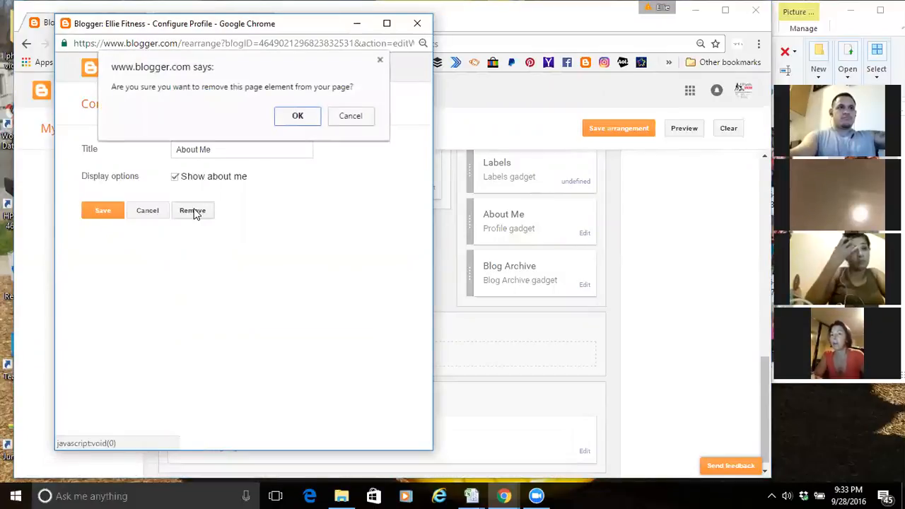
pyautogui.click(297, 116)
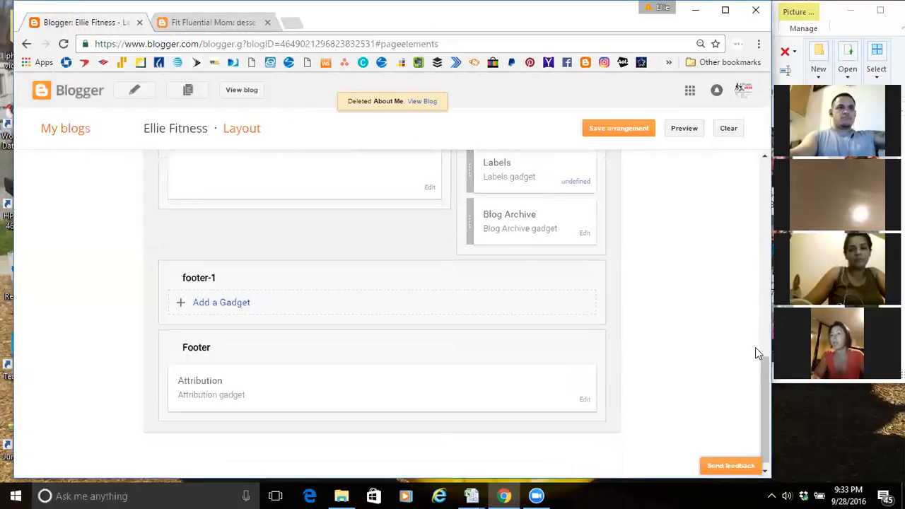
pyautogui.scroll(3, 756, 325)
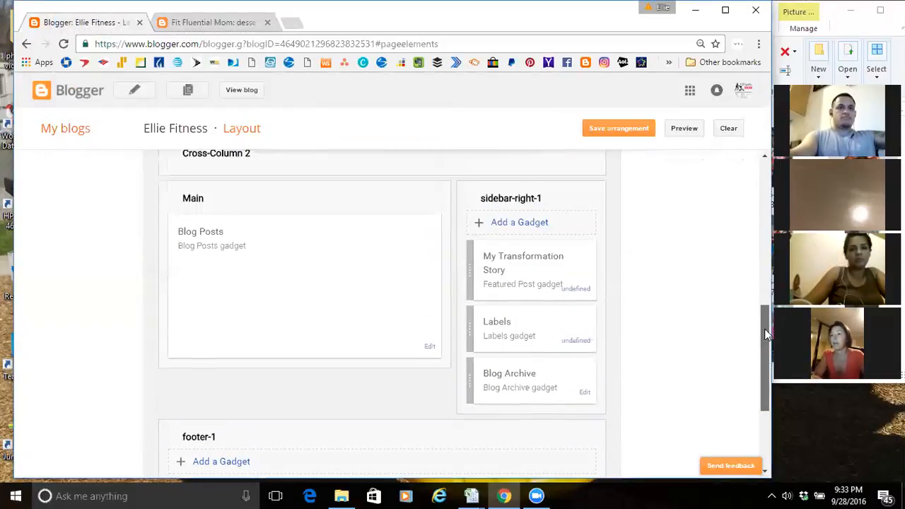
# Add a Contact Form gadget from More Gadgets, with its default title, to the top of sidebar-right-1
pyautogui.click(521, 231)
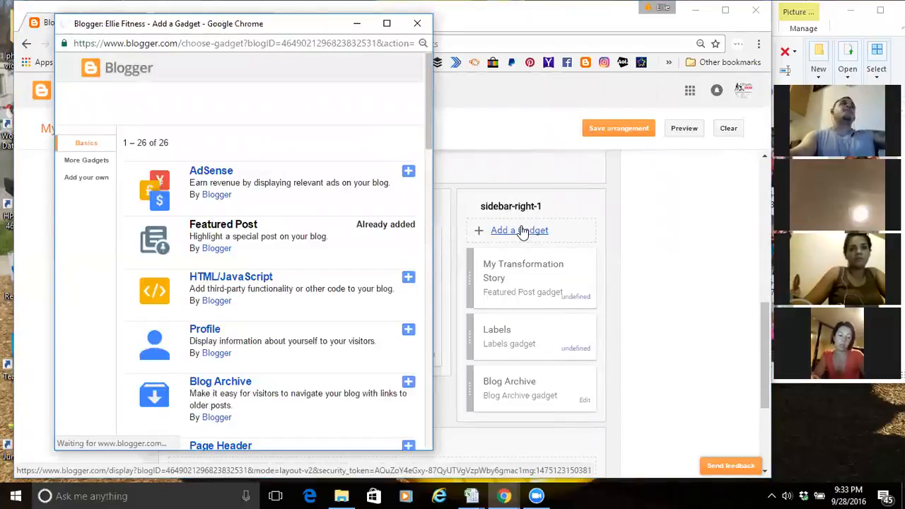
pyautogui.moveTo(428, 152); pyautogui.dragTo(432, 357)
pyautogui.moveTo(433, 376); pyautogui.dragTo(431, 110)
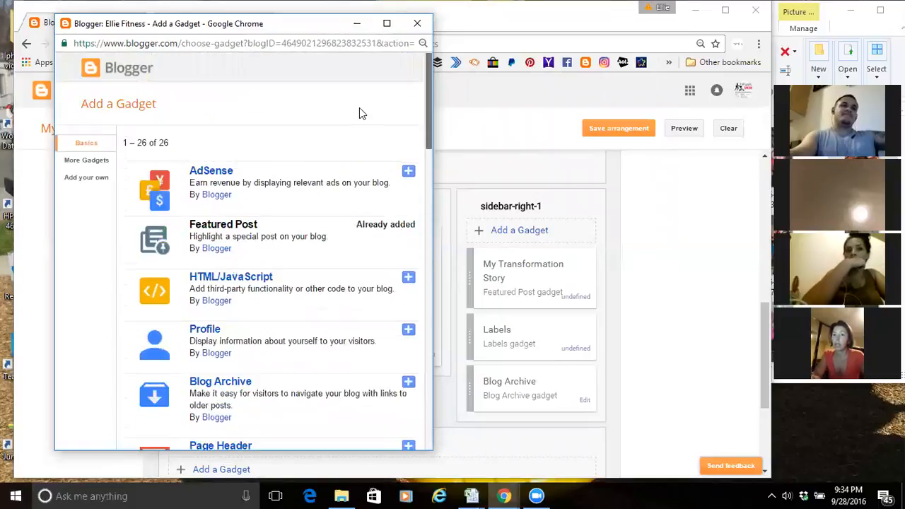
pyautogui.click(99, 163)
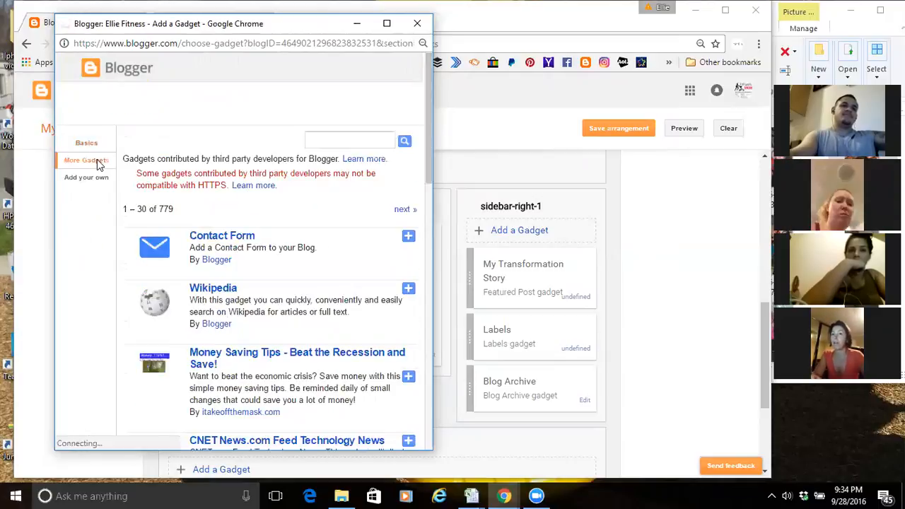
pyautogui.click(222, 241)
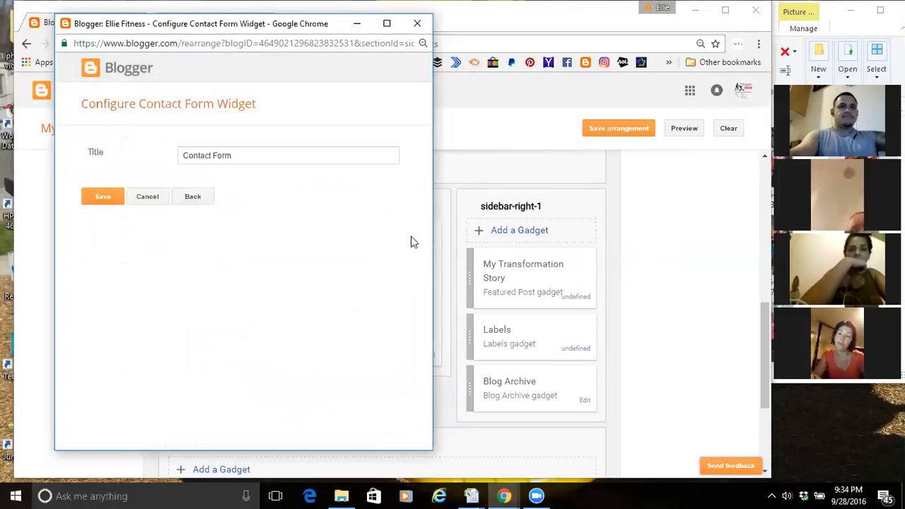
pyautogui.click(87, 197)
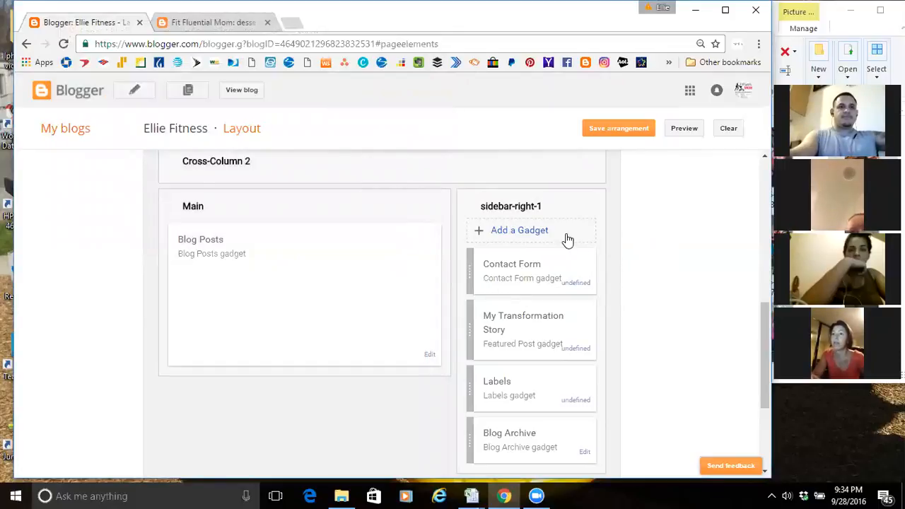
pyautogui.click(526, 235)
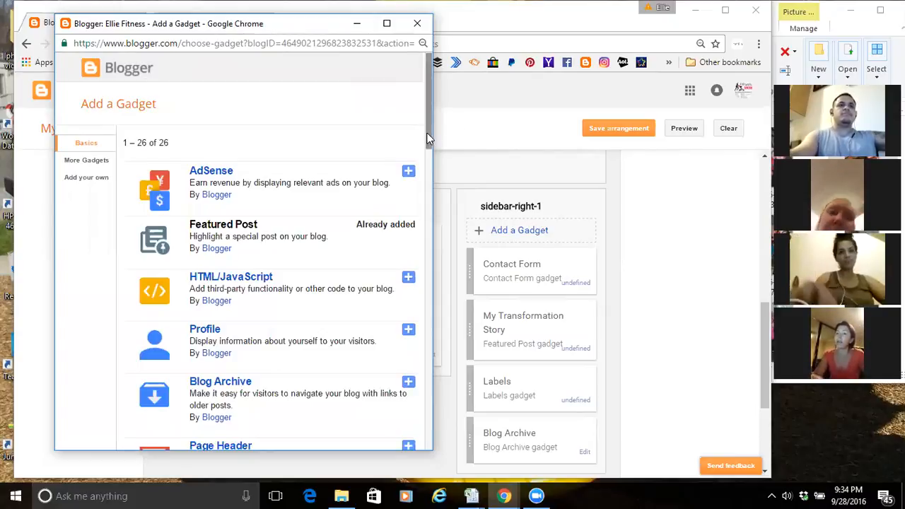
pyautogui.scroll(-2, 424, 138)
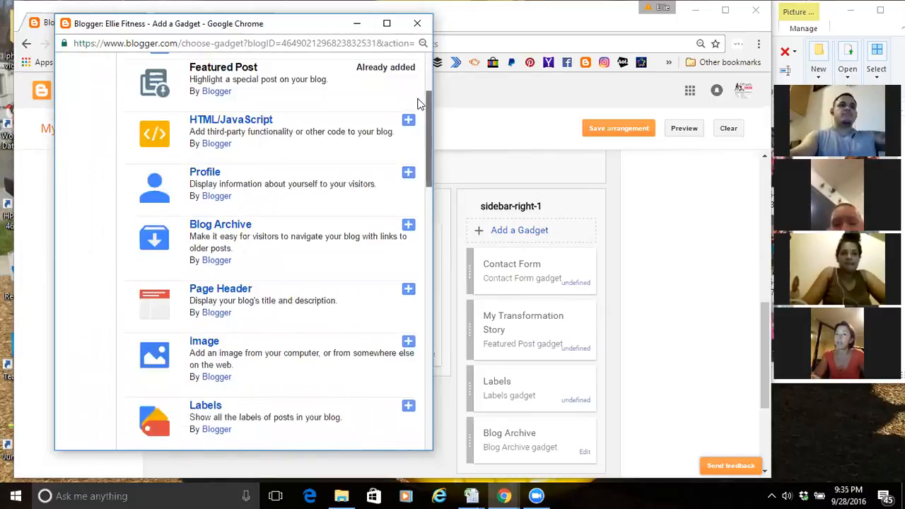
pyautogui.scroll(2, 419, 104)
pyautogui.click(100, 164)
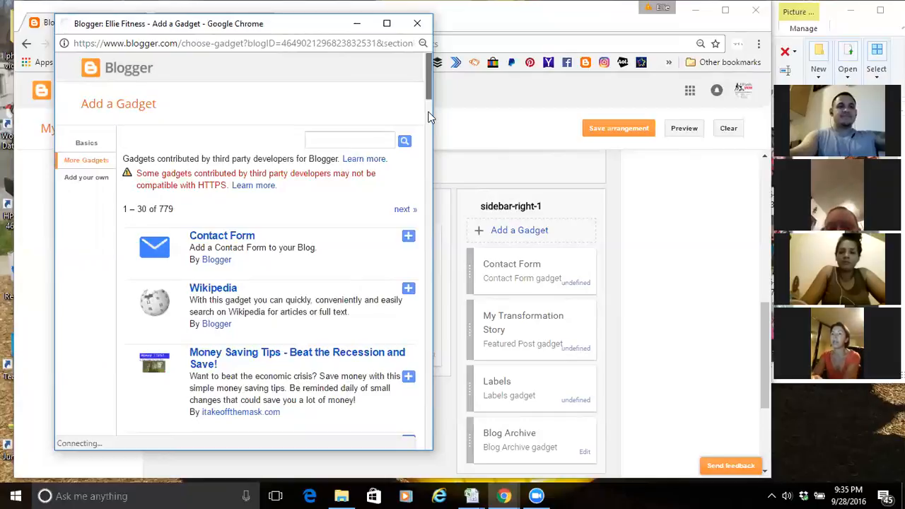
pyautogui.scroll(-4, 428, 100)
pyautogui.scroll(-8, 427, 164)
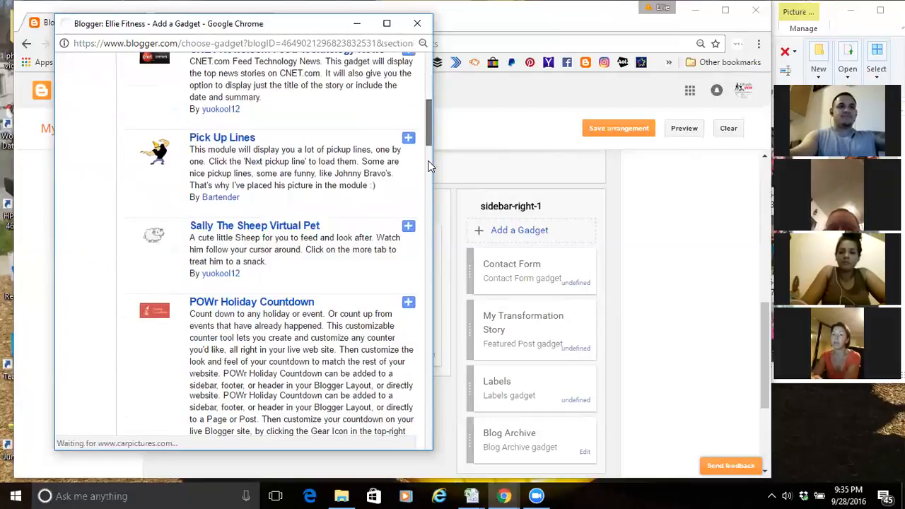
pyautogui.scroll(-5, 436, 234)
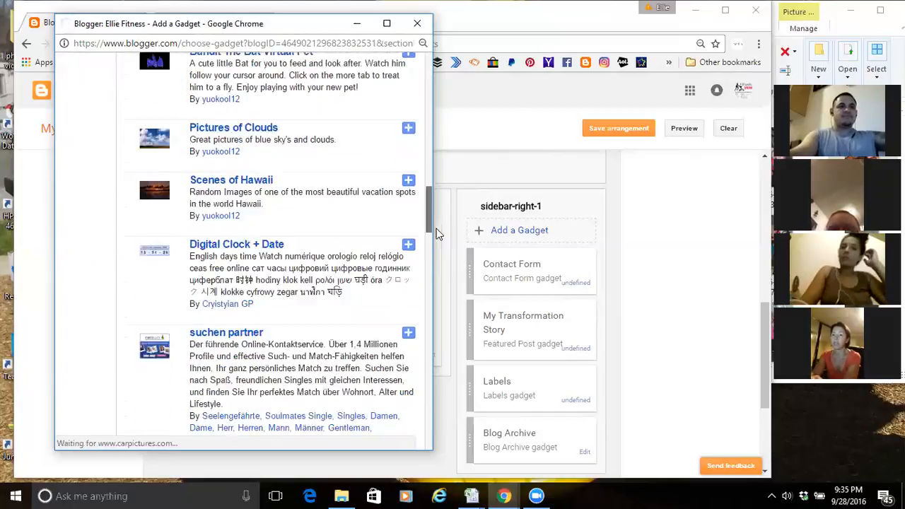
pyautogui.scroll(-4, 437, 271)
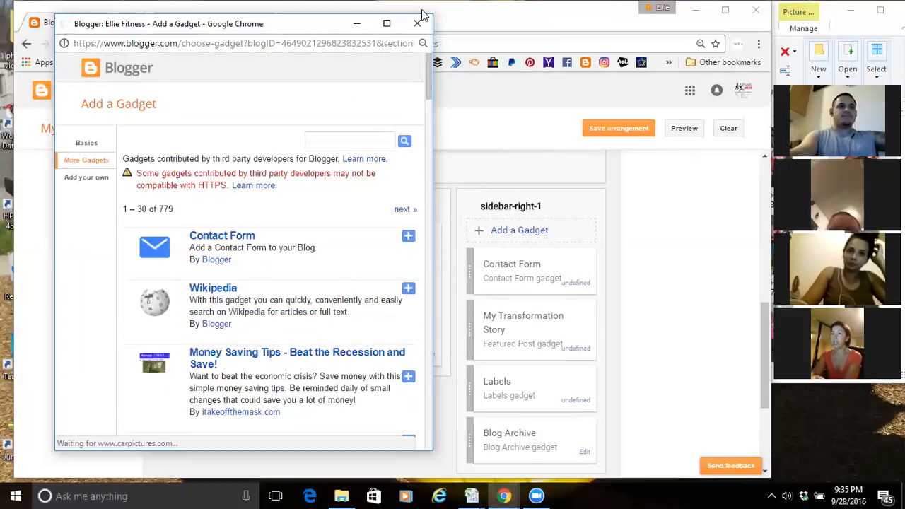
pyautogui.click(417, 23)
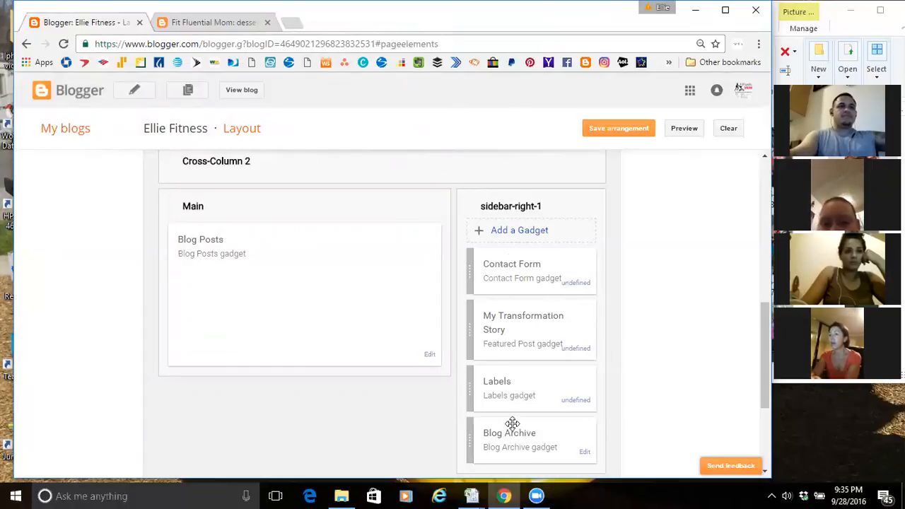
# Keep Contact Form above My Transformation Story, Labels and Blog Archive, and save the sidebar arrangement
pyautogui.moveTo(511, 251); pyautogui.dragTo(515, 334)
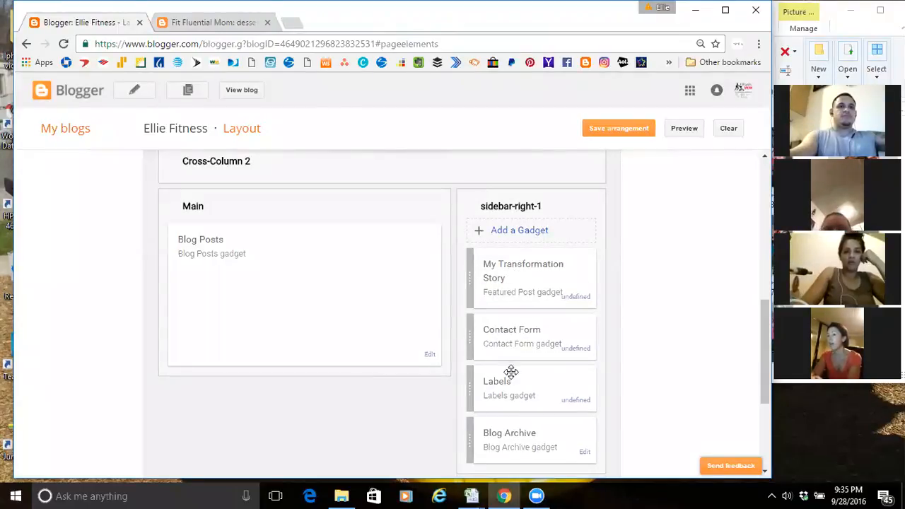
pyautogui.moveTo(505, 390); pyautogui.dragTo(497, 273)
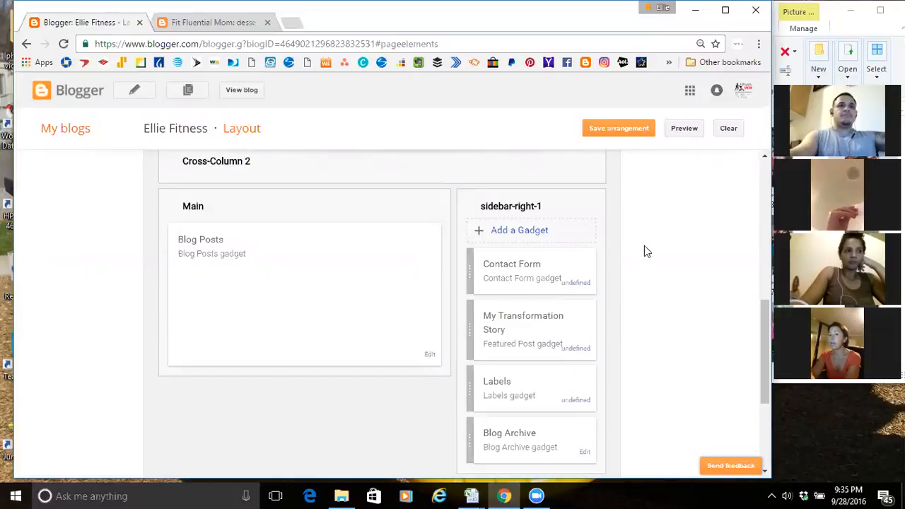
pyautogui.click(605, 134)
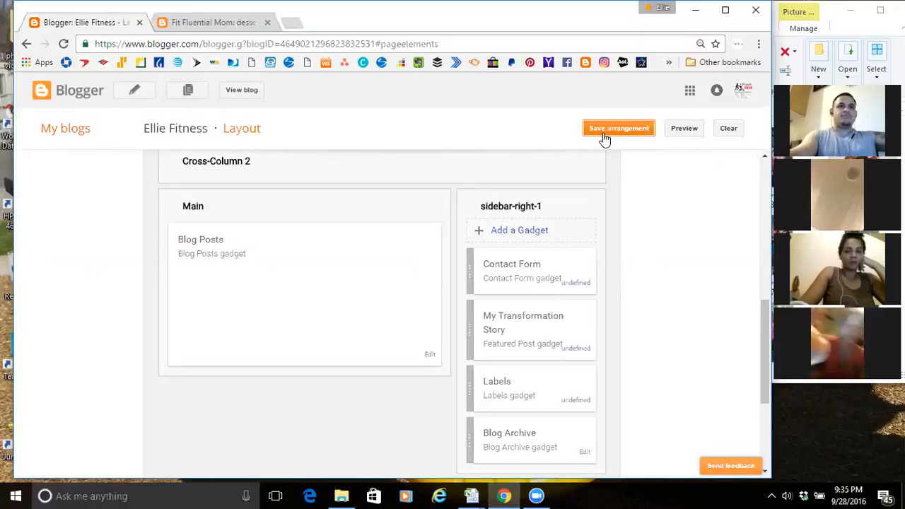
pyautogui.click(603, 134)
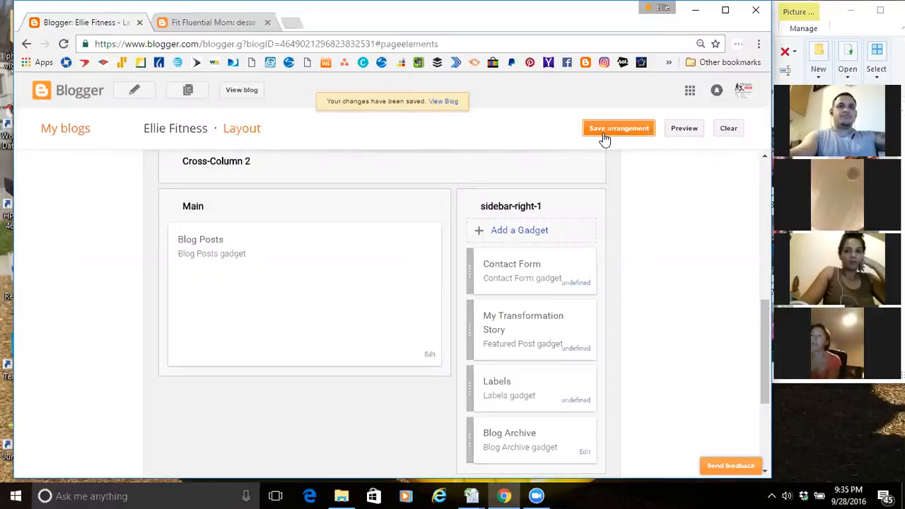
pyautogui.click(440, 102)
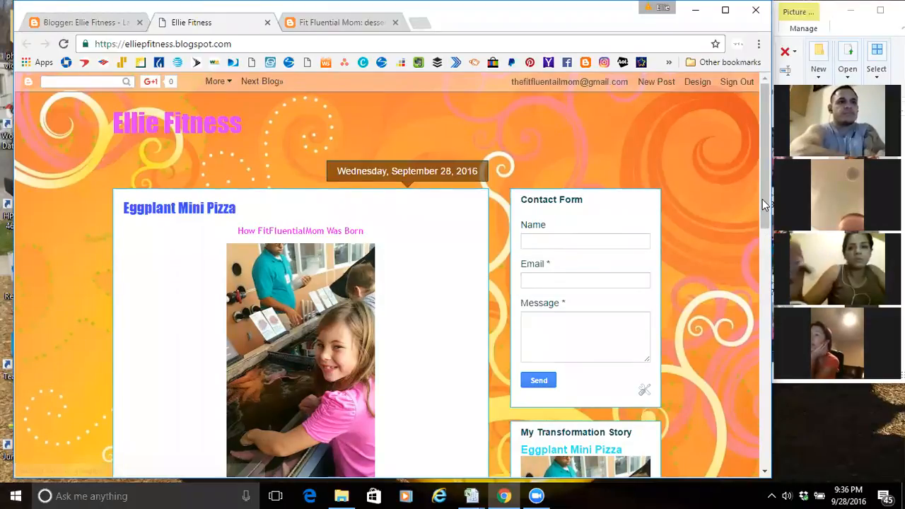
# Scroll the live blog to check the sidebar's Contact Form, My Transformation Story, Labels and Blog Archive
pyautogui.scroll(-1, 738, 221)
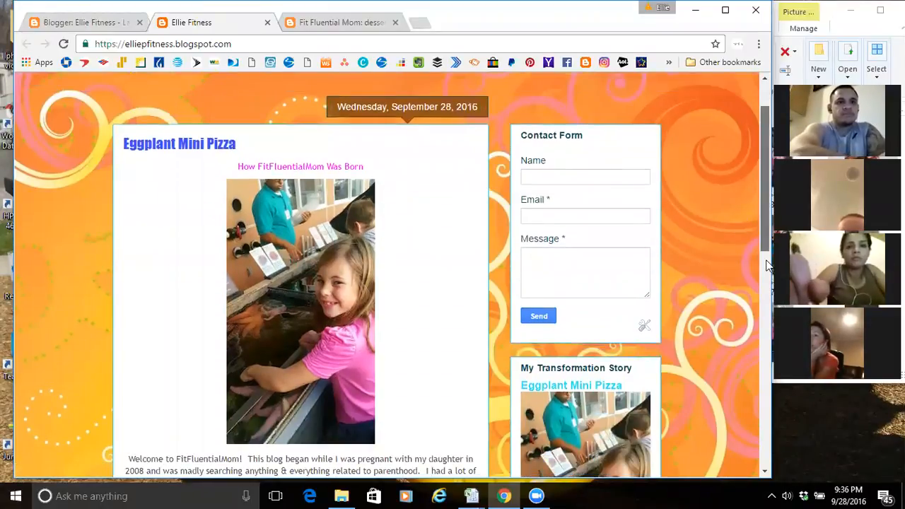
pyautogui.scroll(-2, 768, 265)
pyautogui.moveTo(767, 262); pyautogui.dragTo(763, 313)
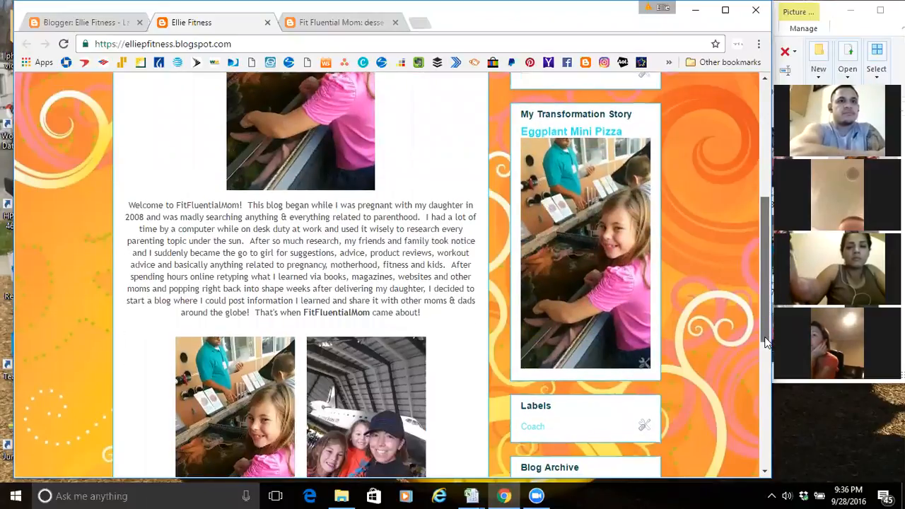
pyautogui.scroll(-2, 544, 320)
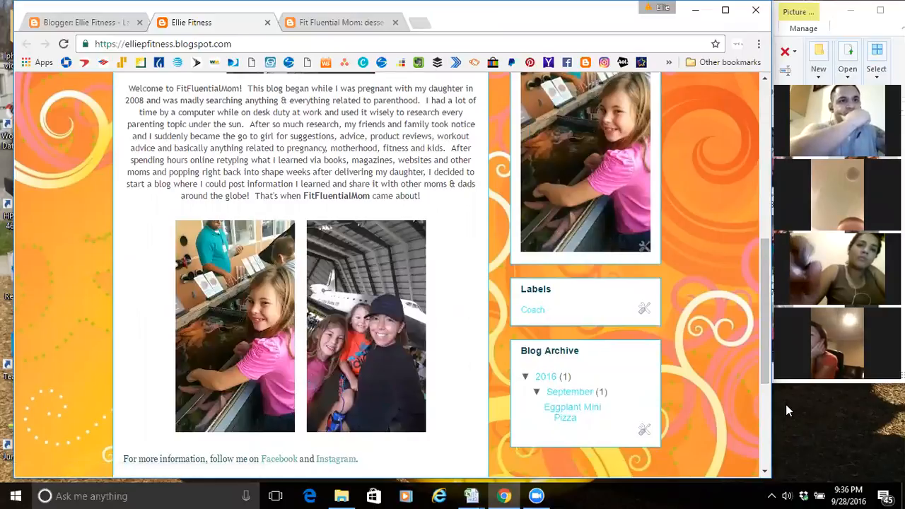
pyautogui.scroll(7, 762, 312)
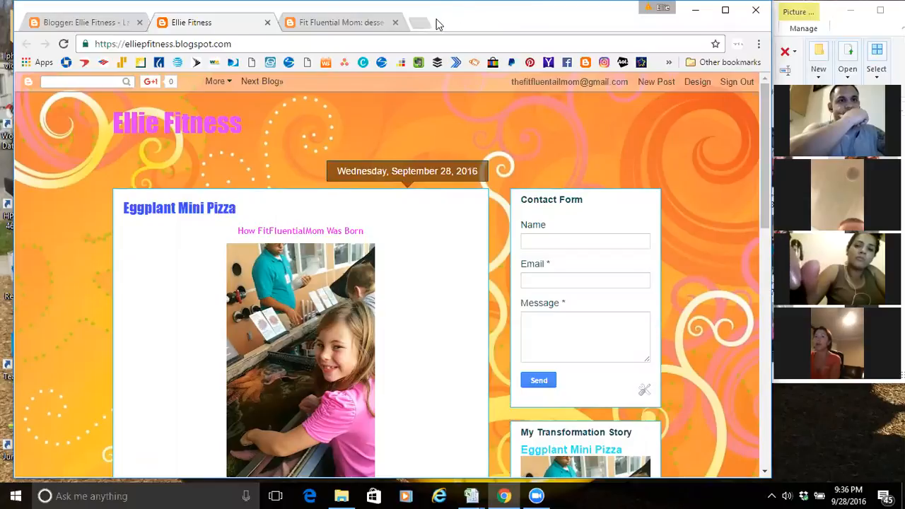
# Return to the Ellie Fitness Layout page in Blogger and start a blank new post
pyautogui.click(56, 23)
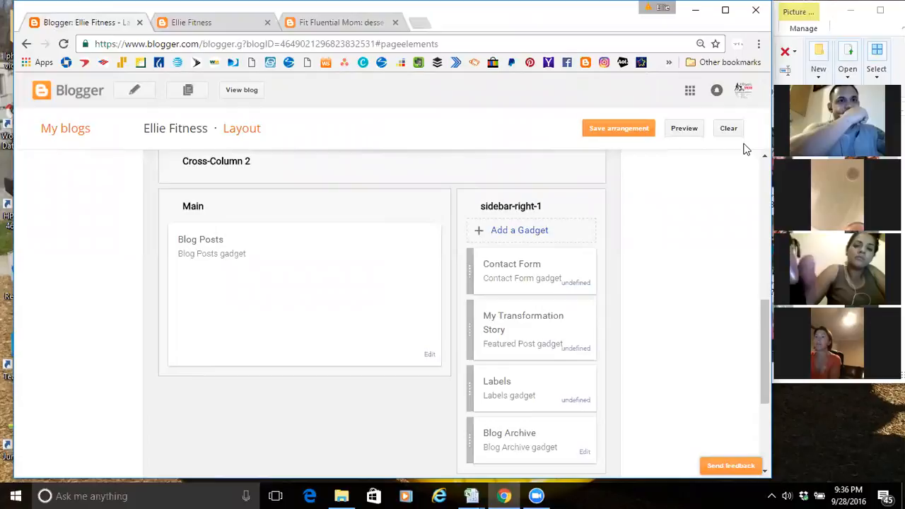
pyautogui.click(764, 199)
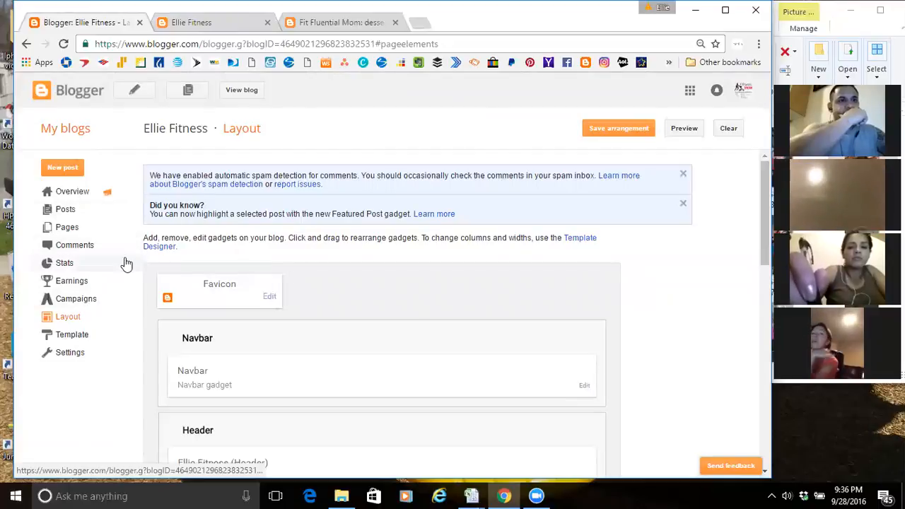
pyautogui.click(71, 171)
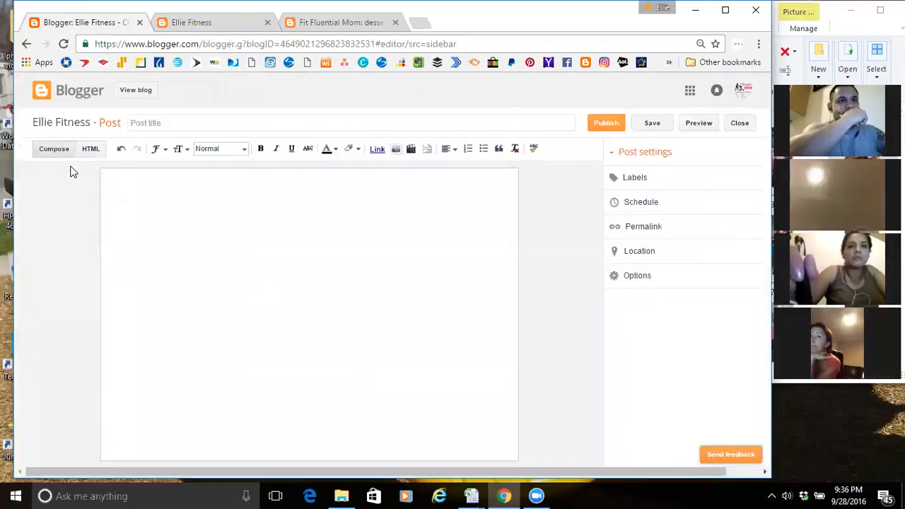
pyautogui.click(418, 26)
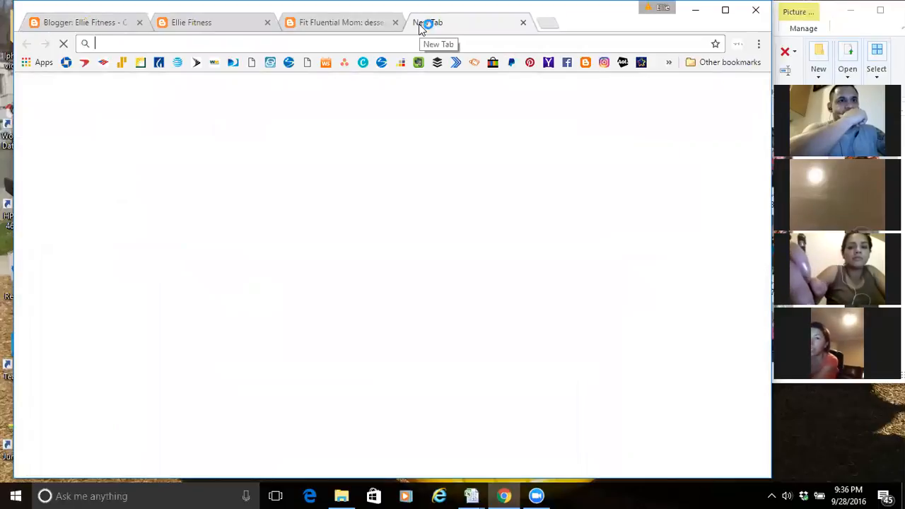
pyautogui.click(382, 64)
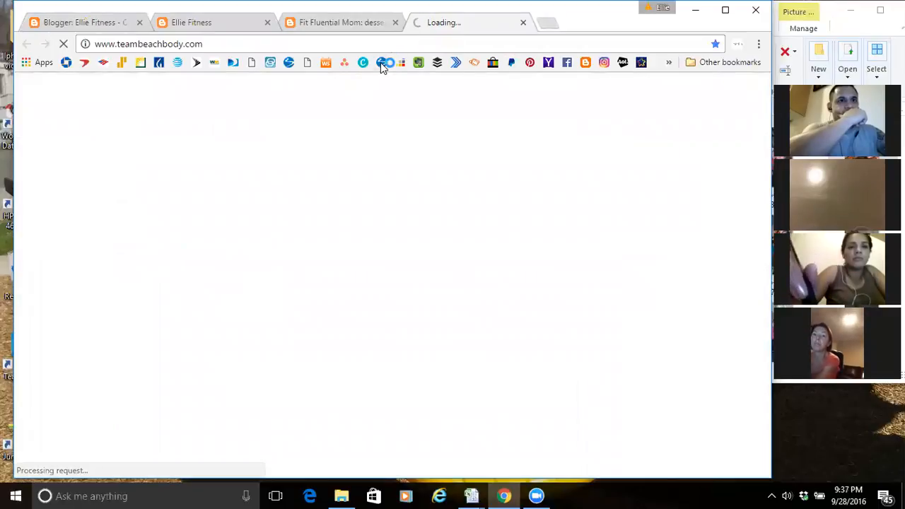
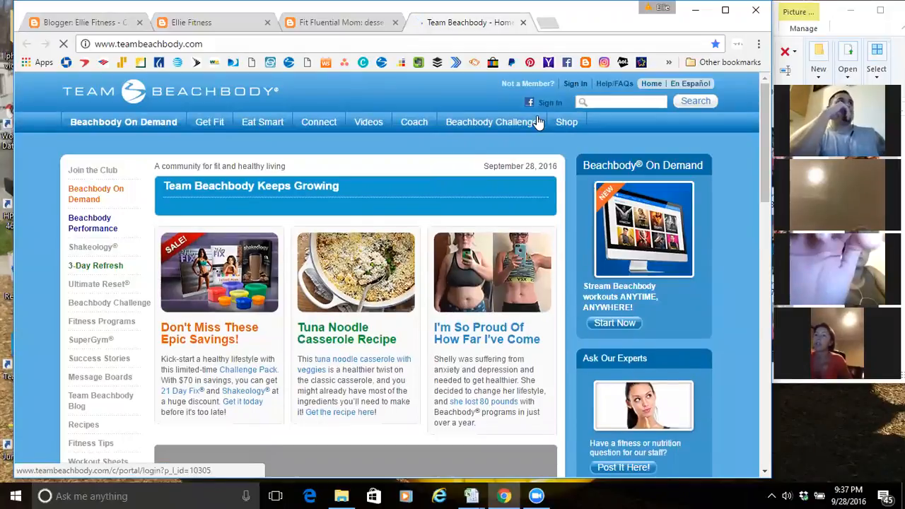
# Sign in to the Team Beachbody member account with the account email and password
pyautogui.click(572, 79)
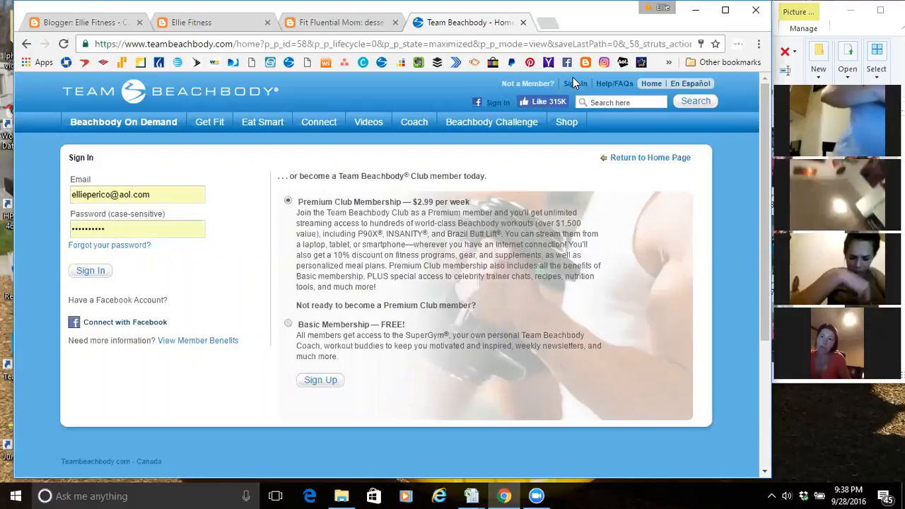
pyautogui.click(89, 271)
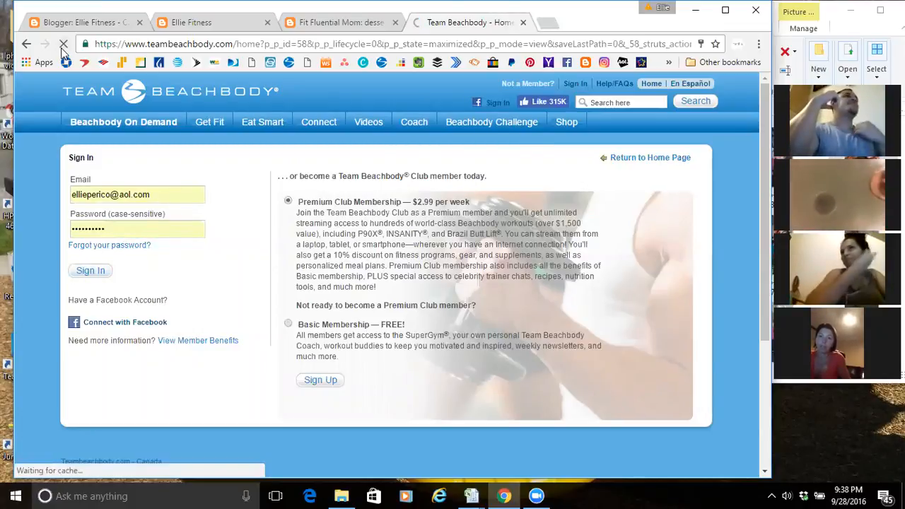
pyautogui.click(83, 275)
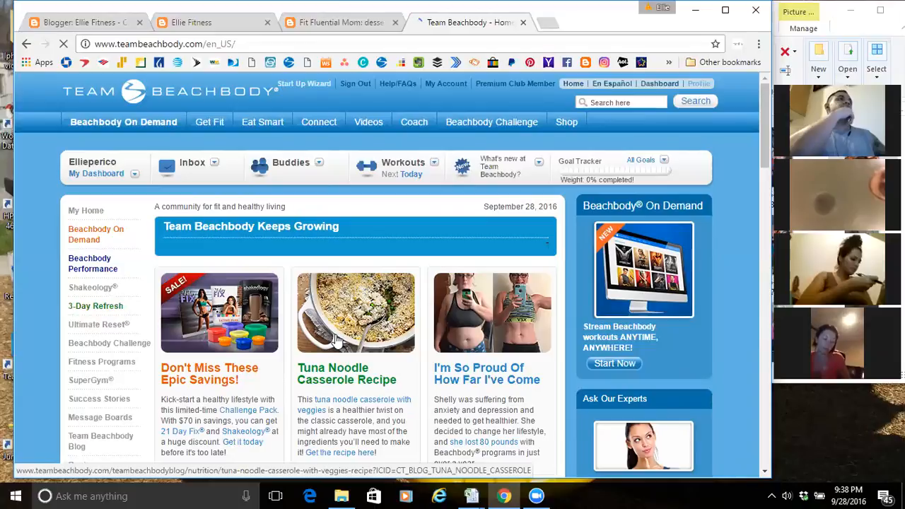
# Open the Tuna Noodle Casserole recipe, then the Cauliflower Bread recipe from the Nutrition menu
pyautogui.click(337, 341)
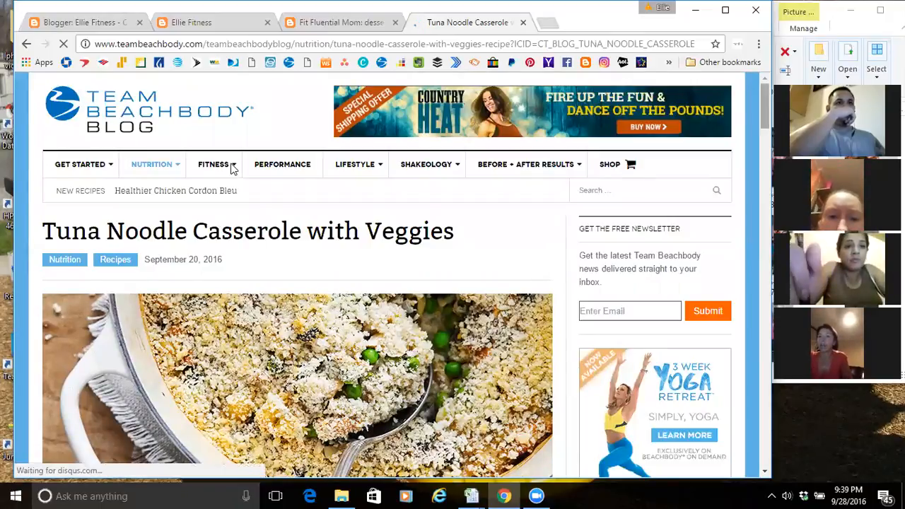
pyautogui.scroll(-1, 232, 167)
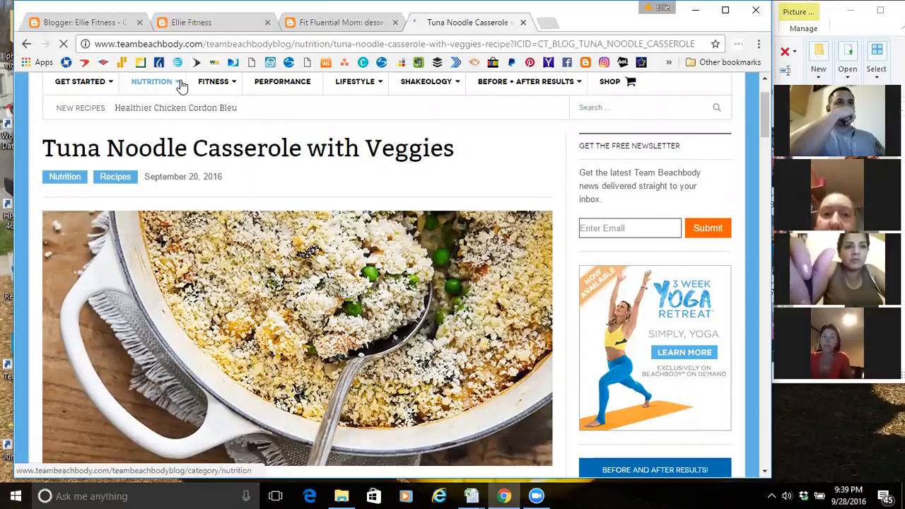
pyautogui.moveTo(178, 83)
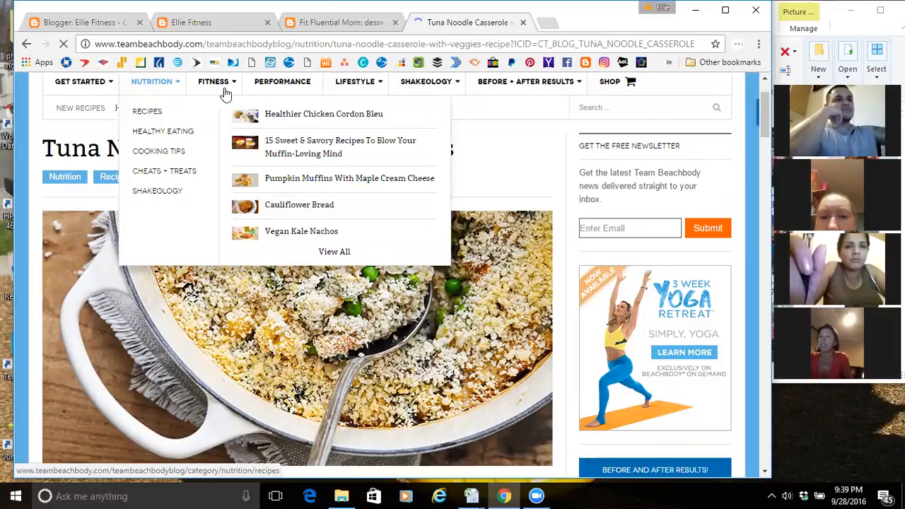
pyautogui.click(271, 209)
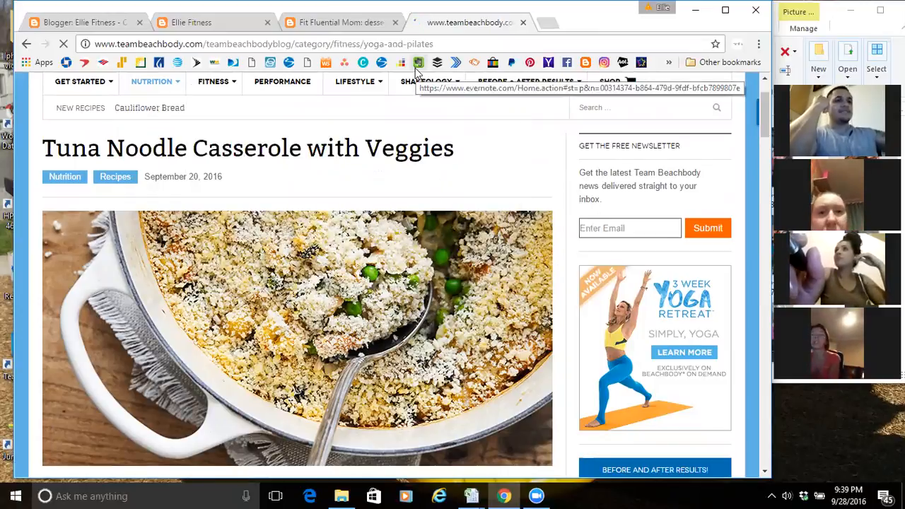
# Close the Yoga + Pilates and Fit Fluential Mom tabs and reopen the Ellie Fitness Layout page
pyautogui.click(523, 23)
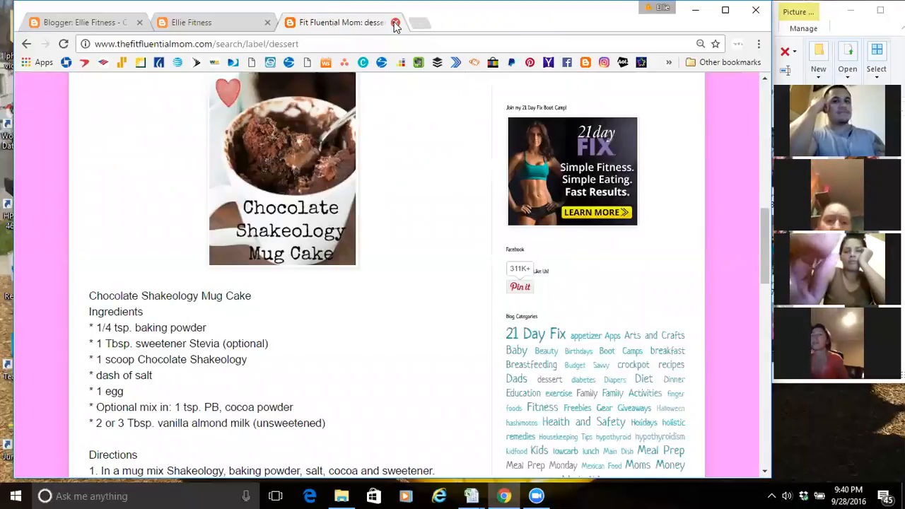
pyautogui.hotkey('ctrl', 'w')
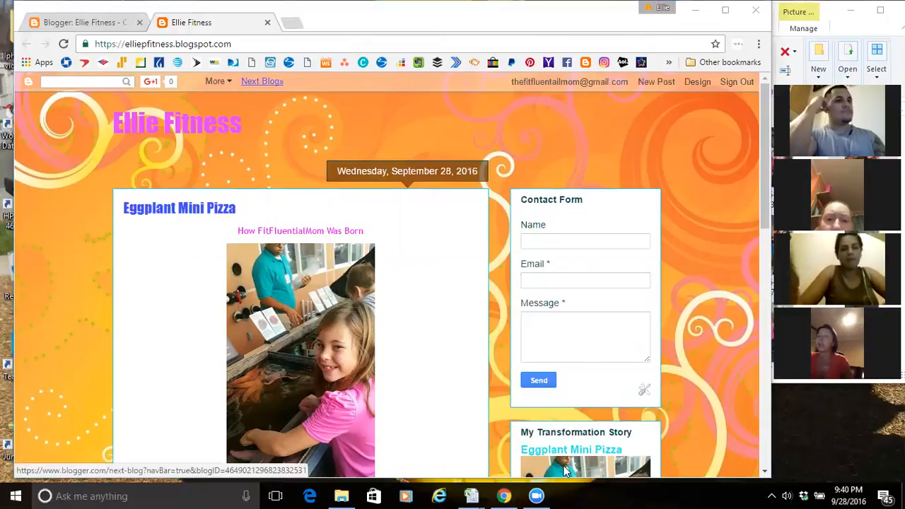
pyautogui.click(57, 23)
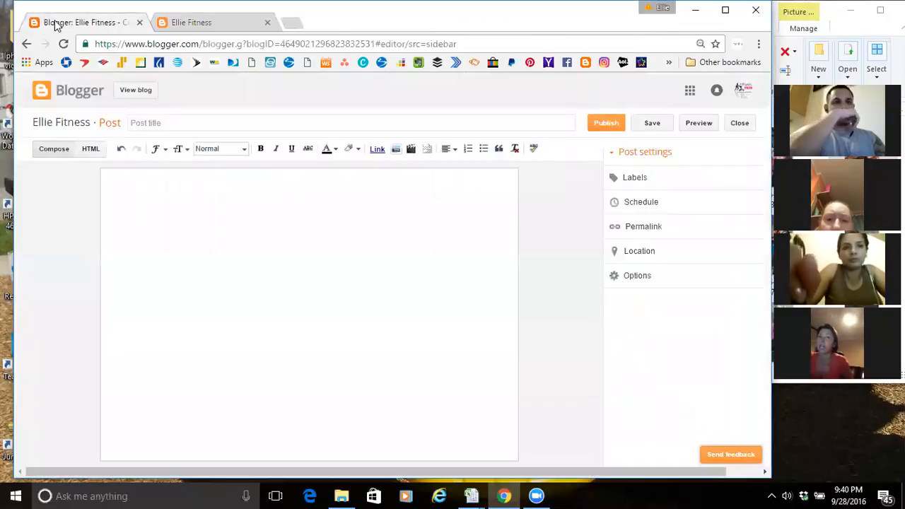
pyautogui.click(27, 44)
pyautogui.click(28, 45)
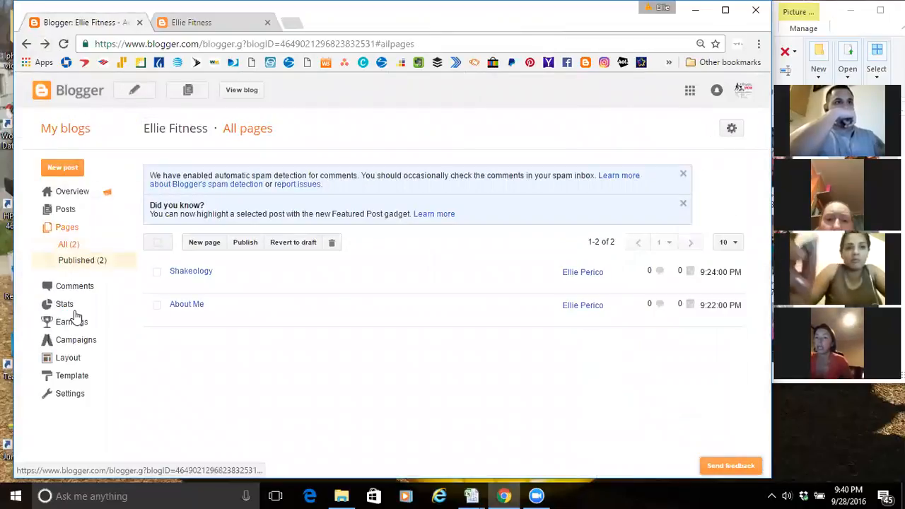
pyautogui.click(69, 359)
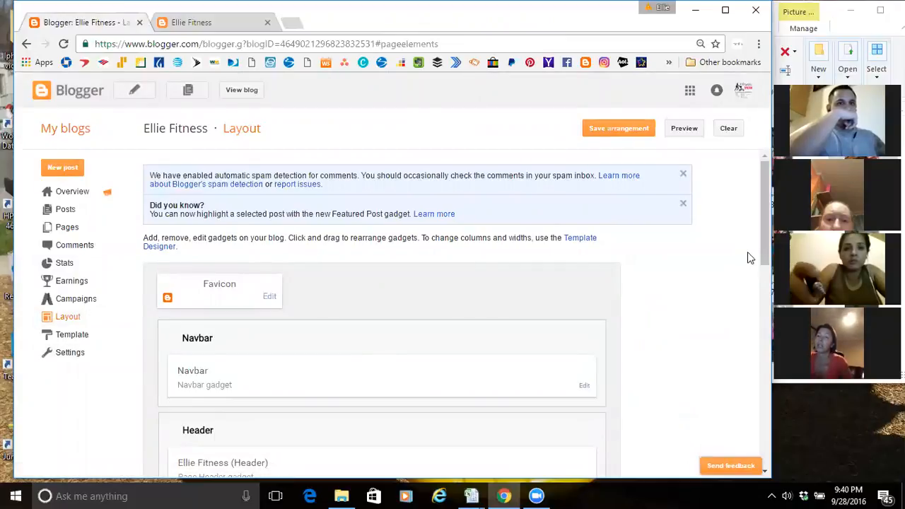
pyautogui.moveTo(763, 240); pyautogui.dragTo(762, 277)
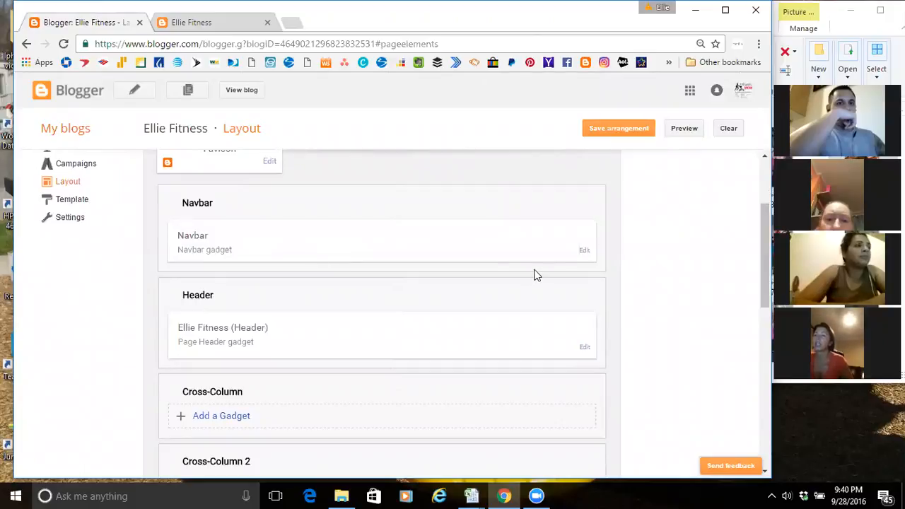
pyautogui.moveTo(762, 281); pyautogui.dragTo(761, 260)
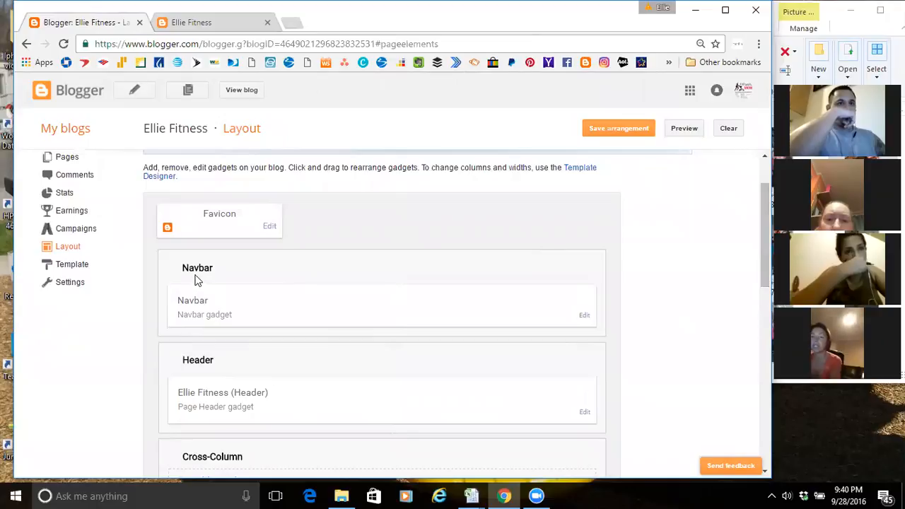
pyautogui.click(585, 318)
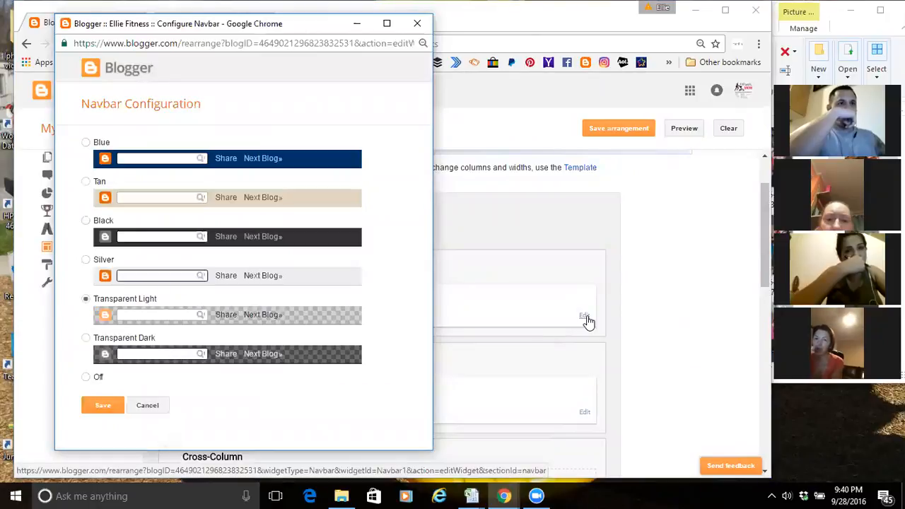
pyautogui.click(417, 23)
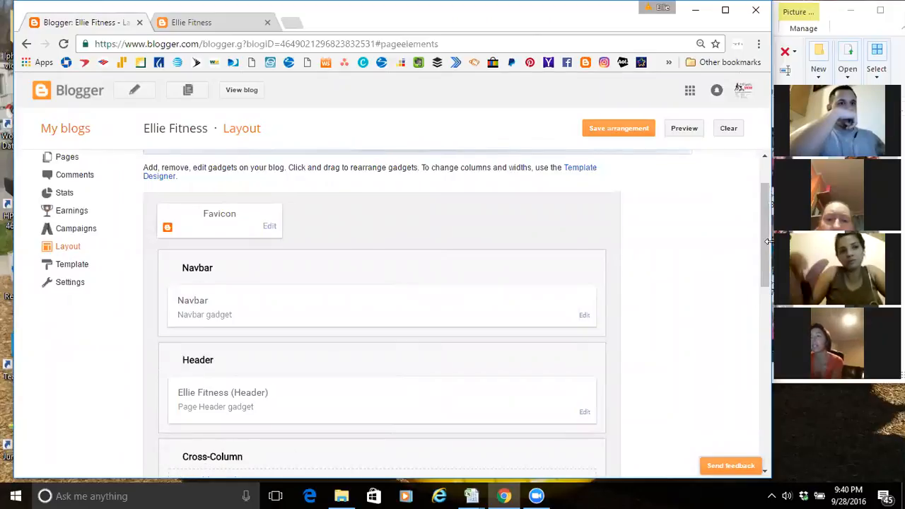
pyautogui.moveTo(764, 245); pyautogui.dragTo(764, 272)
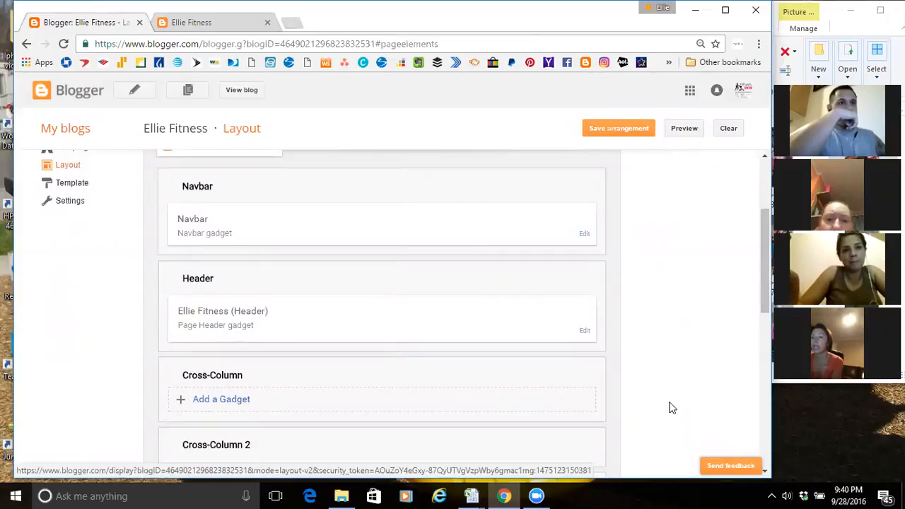
pyautogui.scroll(-1, 768, 309)
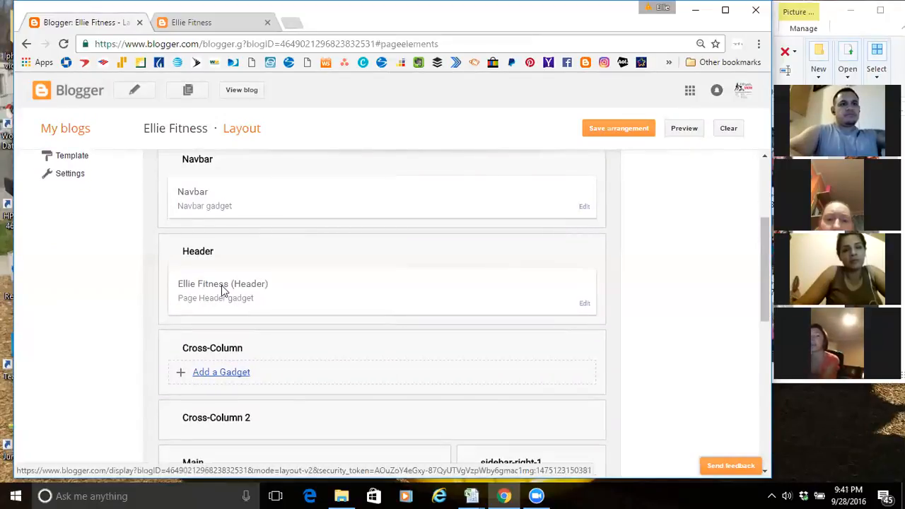
# Pick the Pages gadget from the Cross-Column gadget list
pyautogui.click(217, 373)
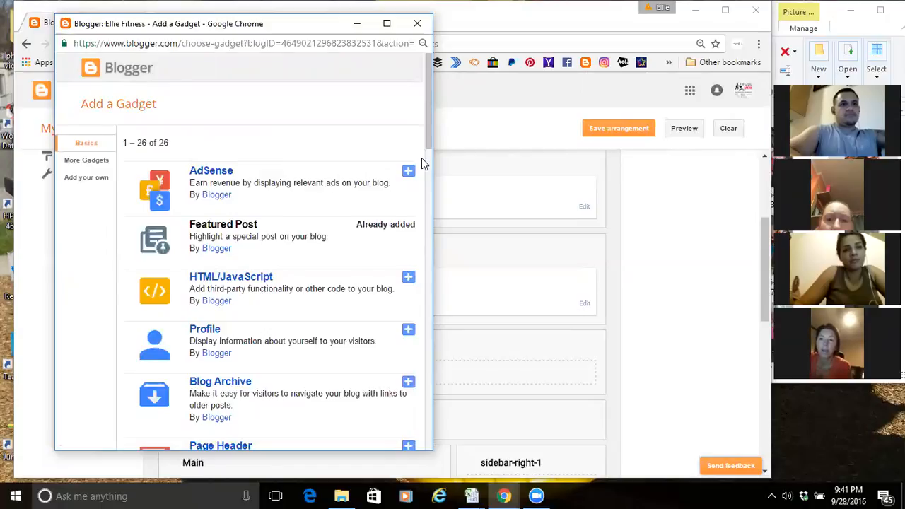
pyautogui.moveTo(428, 156); pyautogui.dragTo(429, 171)
pyautogui.scroll(-3, 429, 180)
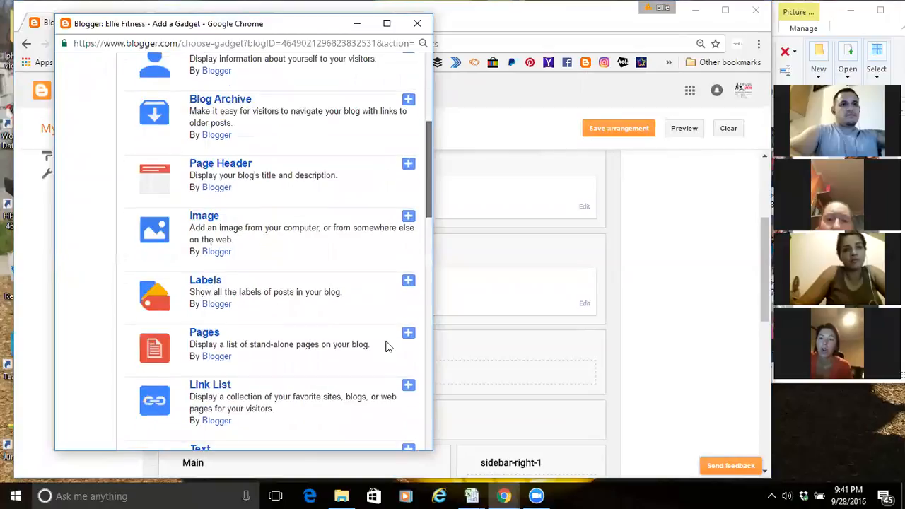
pyautogui.click(409, 328)
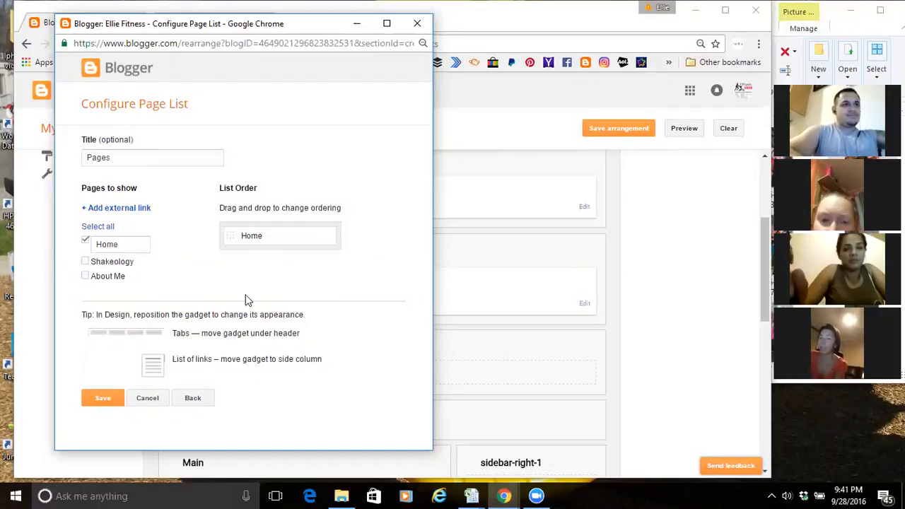
# Include About Me and Shakeology, order About Me before Shakeology, and save the layout
pyautogui.click(84, 262)
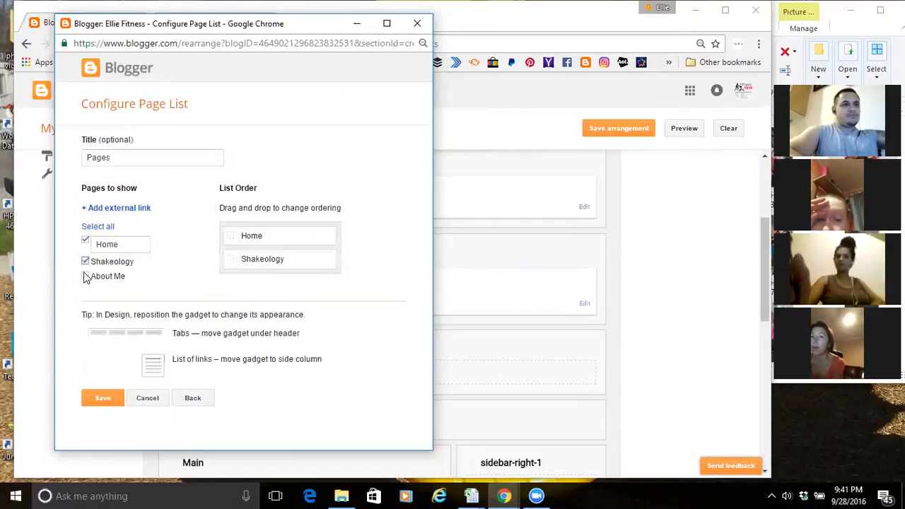
pyautogui.click(85, 276)
pyautogui.moveTo(272, 276); pyautogui.dragTo(238, 254)
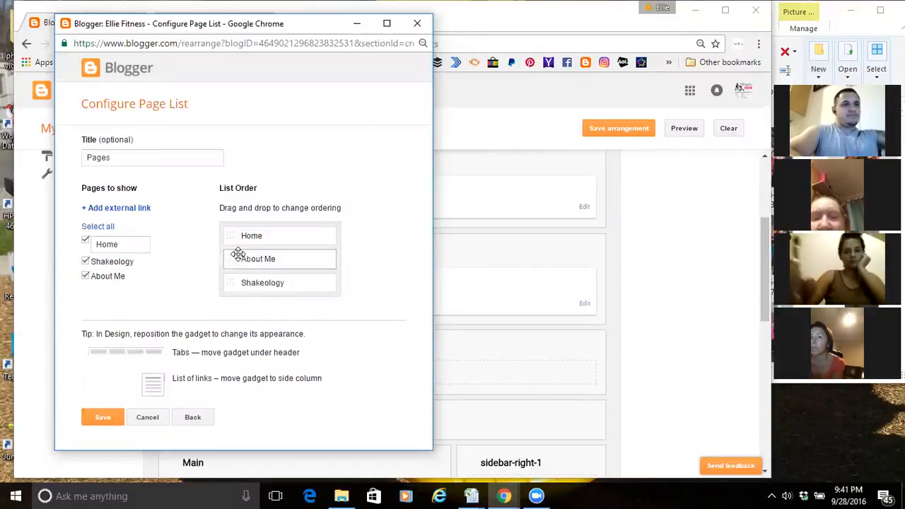
pyautogui.click(103, 418)
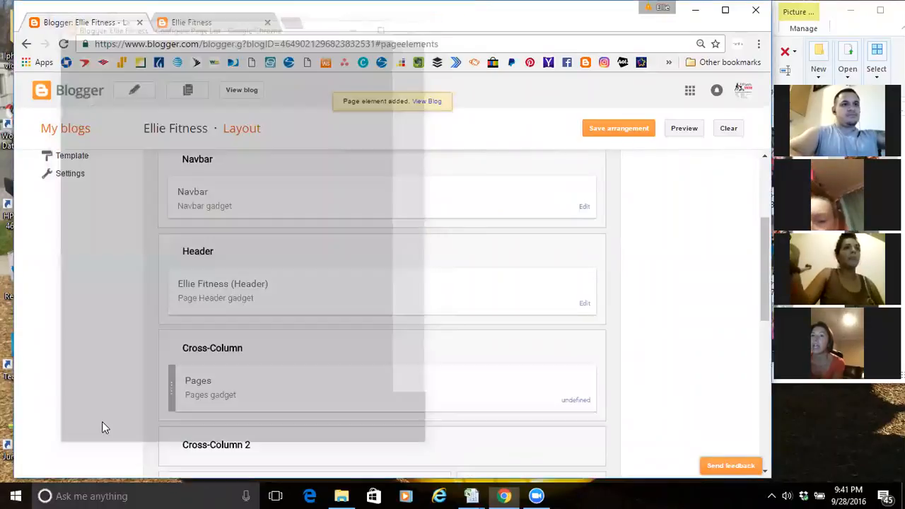
pyautogui.click(618, 130)
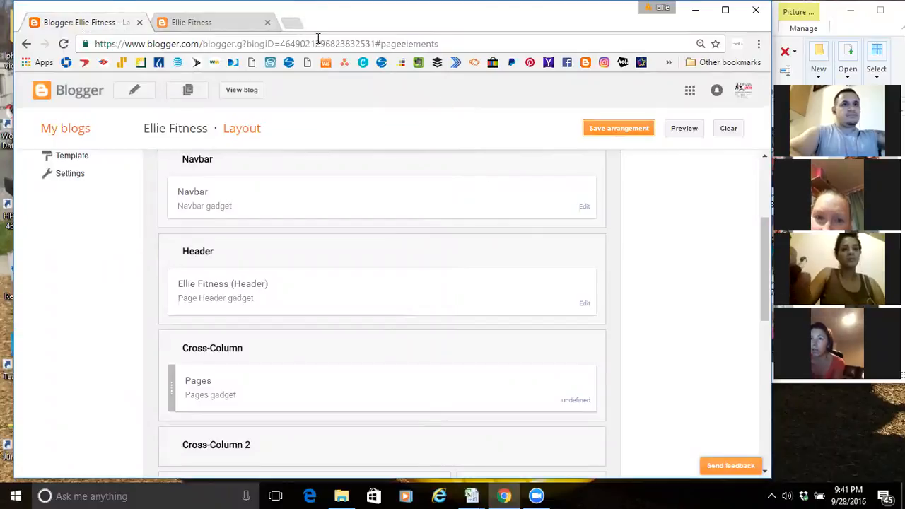
# View the live Ellie Fitness blog with its new page tabs, then close that preview tab
pyautogui.click(243, 92)
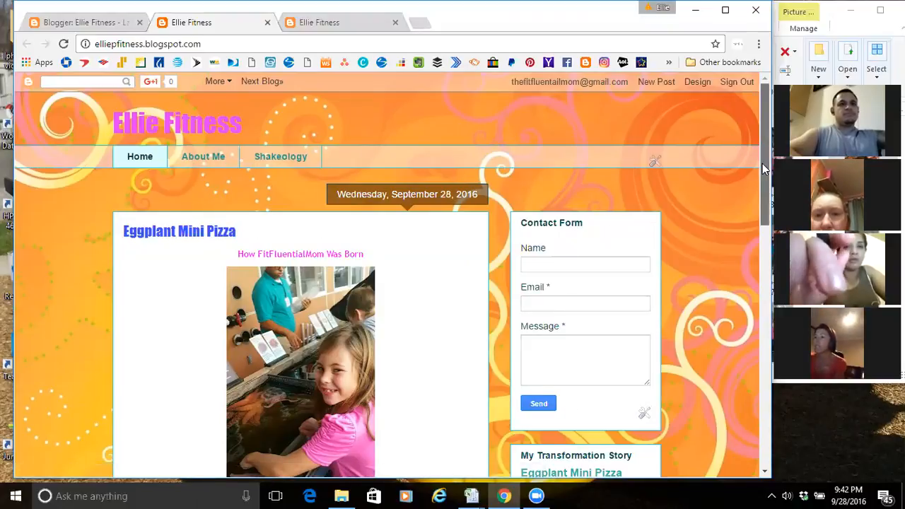
pyautogui.scroll(-2, 760, 177)
pyautogui.scroll(-3, 760, 212)
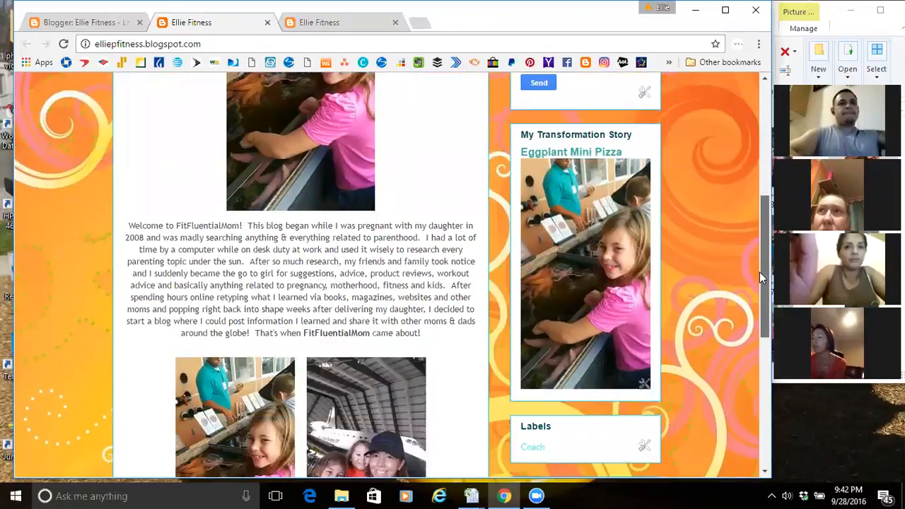
pyautogui.scroll(-2, 758, 271)
pyautogui.scroll(-1, 601, 293)
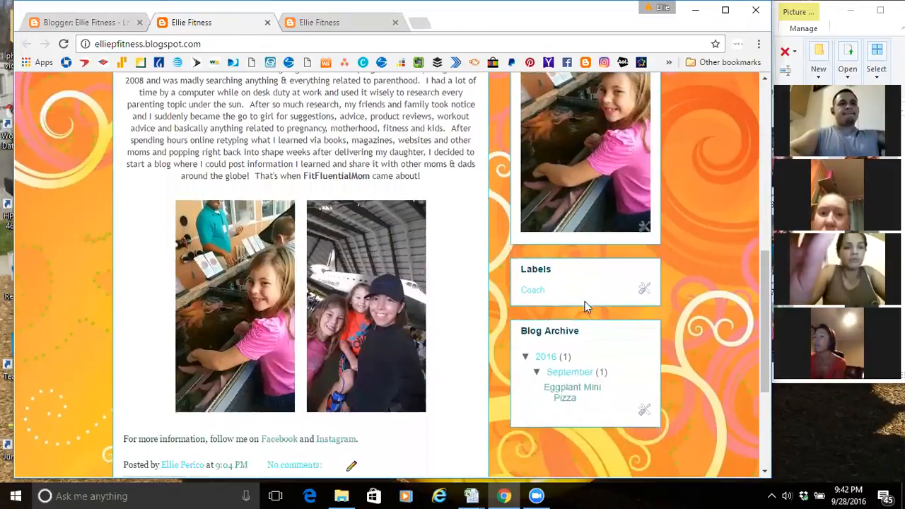
pyautogui.moveTo(766, 362); pyautogui.dragTo(765, 177)
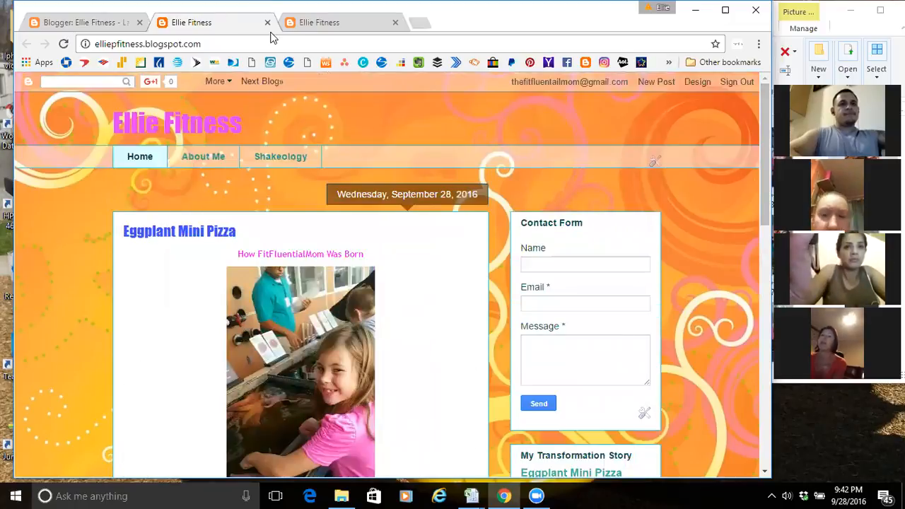
pyautogui.click(267, 23)
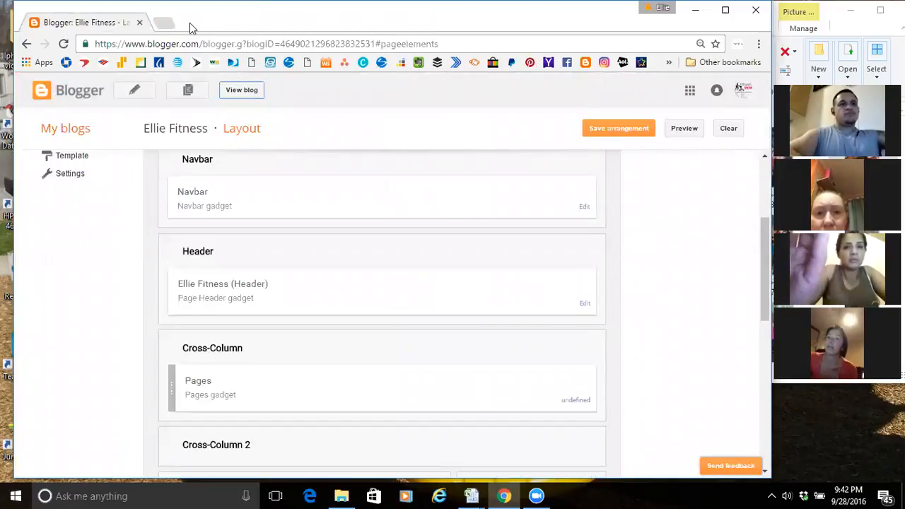
pyautogui.click(165, 26)
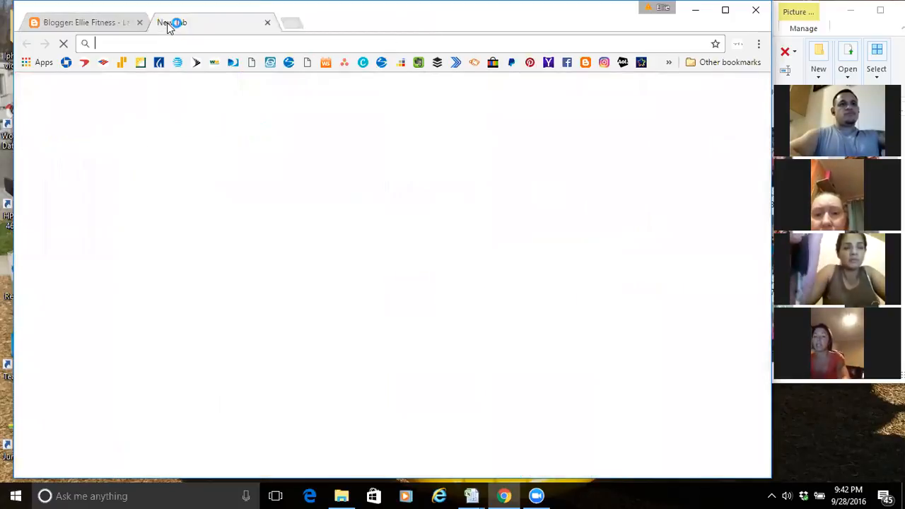
pyautogui.write('ww')
pyautogui.press('Return')
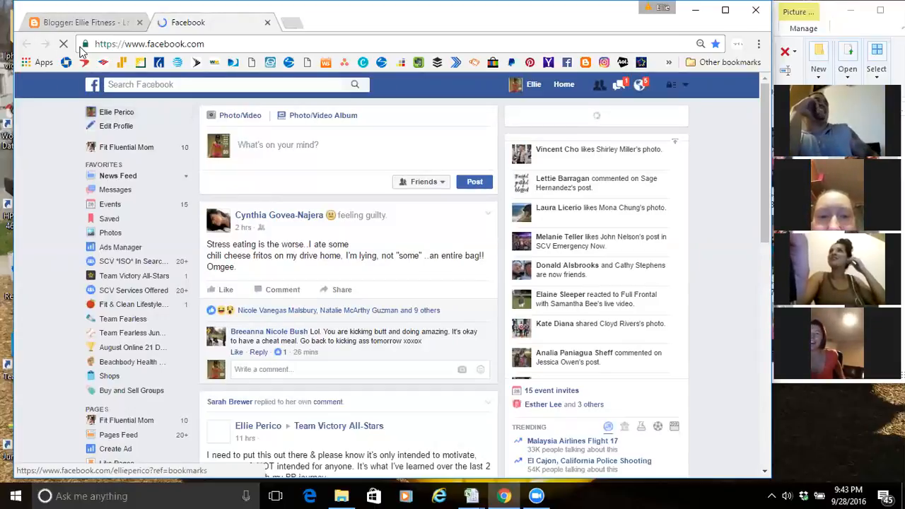
# Open your own Facebook profile and scroll down to yesterday's meal-prep post from Instagram
pyautogui.click(124, 109)
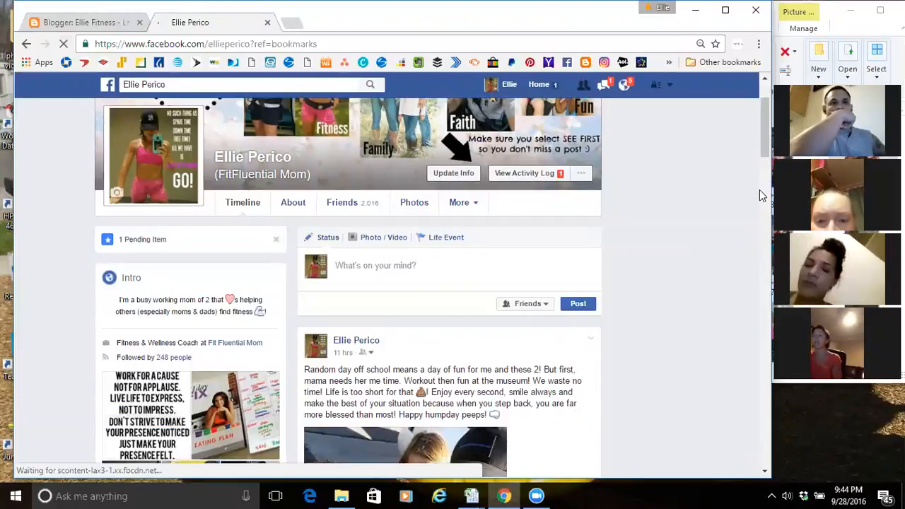
pyautogui.scroll(-2, 766, 167)
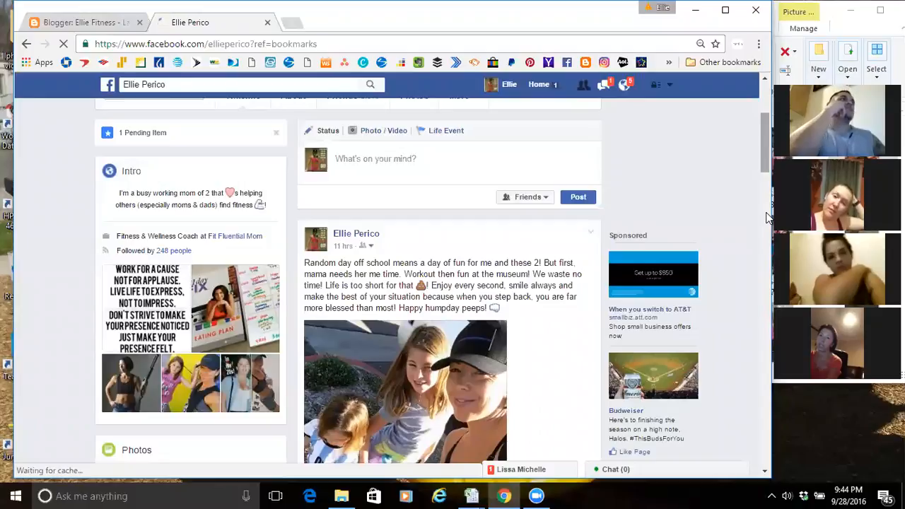
pyautogui.scroll(-5, 766, 214)
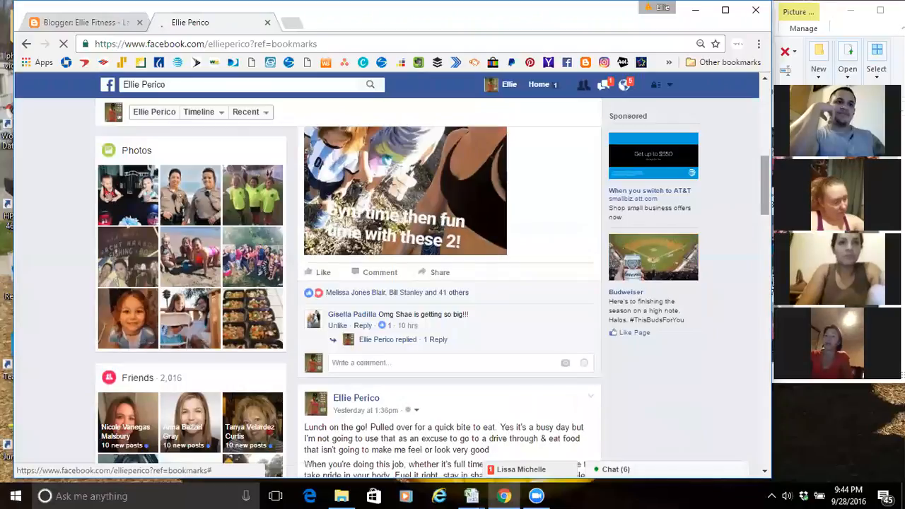
pyautogui.scroll(-2, 770, 293)
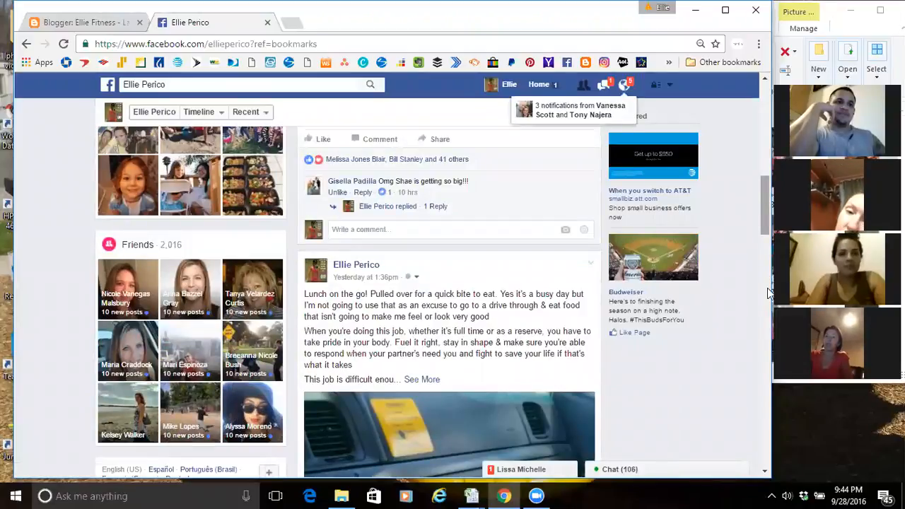
pyautogui.scroll(-4, 762, 261)
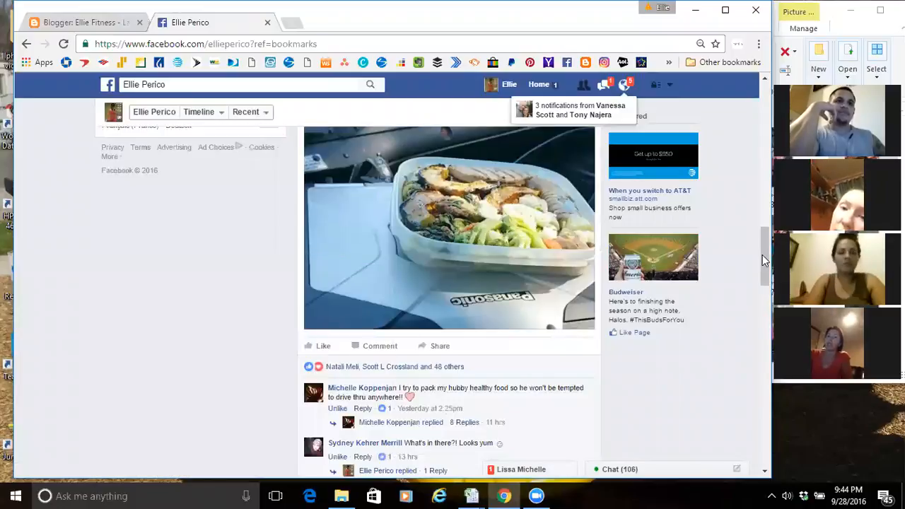
pyautogui.scroll(-4, 756, 289)
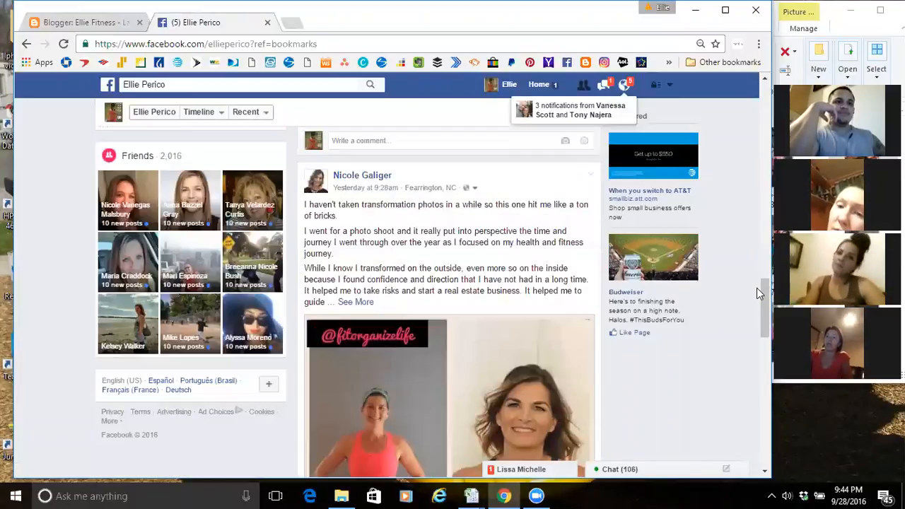
pyautogui.scroll(-4, 760, 354)
pyautogui.moveTo(760, 357); pyautogui.dragTo(761, 407)
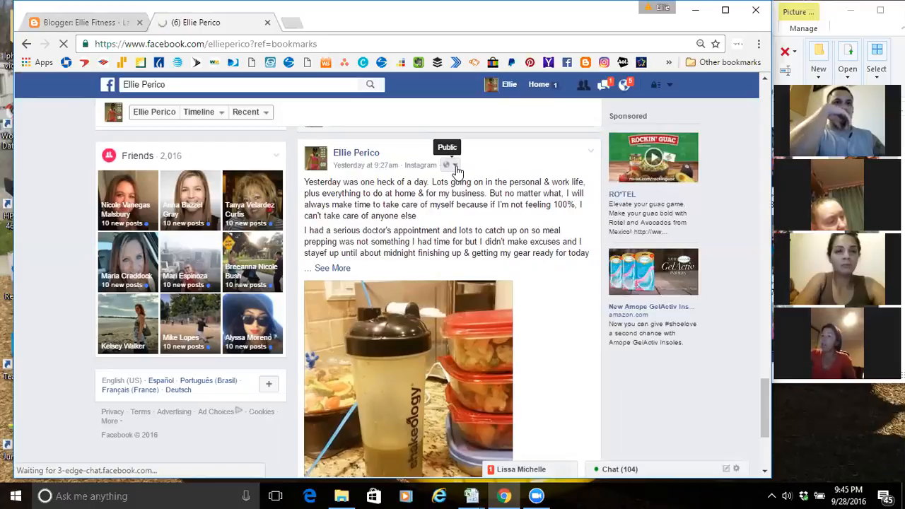
# Change the shake bottle meal-prep post's audience to Public
pyautogui.click(455, 167)
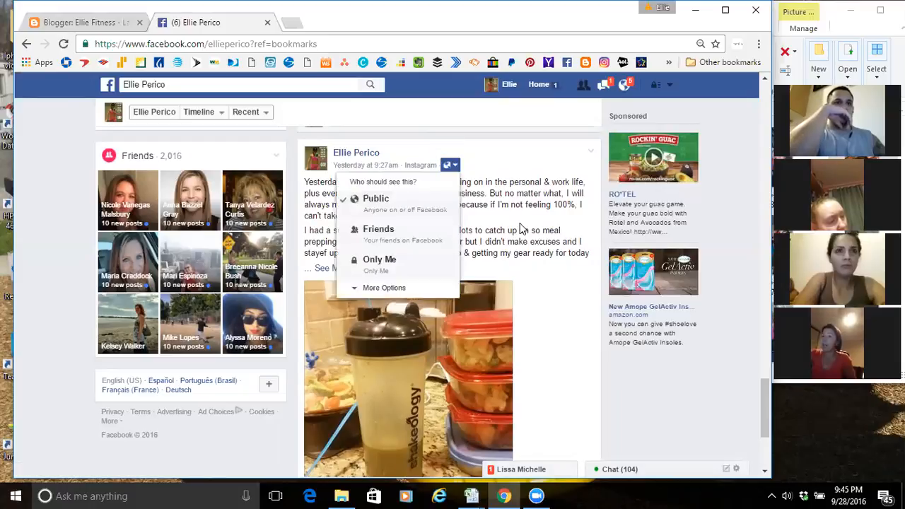
pyautogui.click(402, 212)
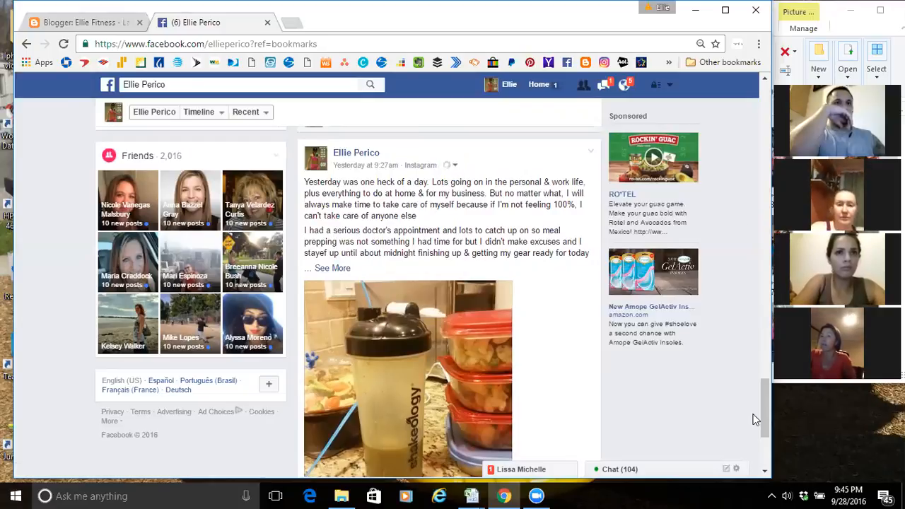
pyautogui.scroll(-3, 760, 456)
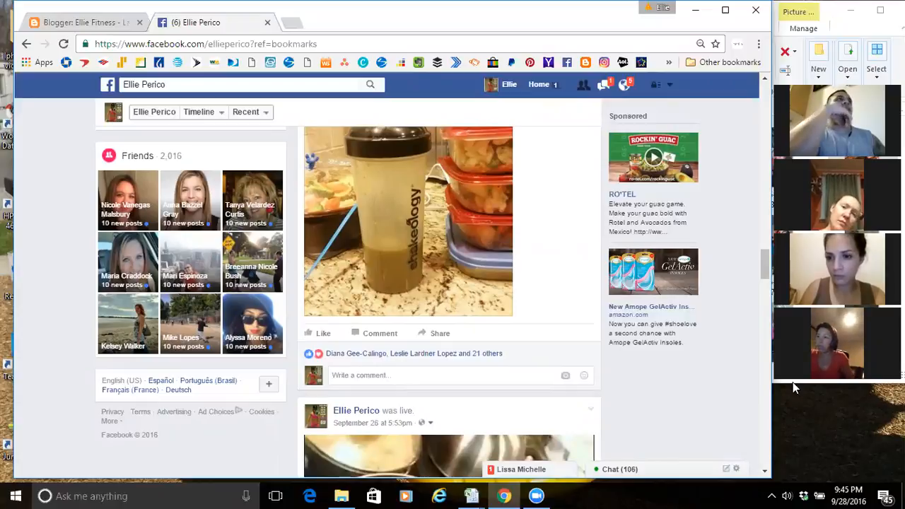
# Scroll the timeline down to the September 26 posts, including the 1.1K-view shared video
pyautogui.scroll(-8, 764, 307)
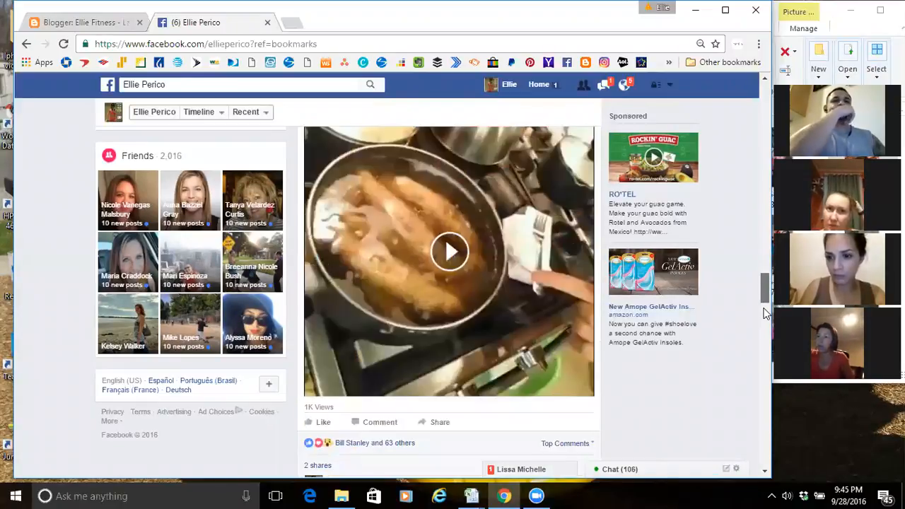
pyautogui.scroll(-10, 766, 353)
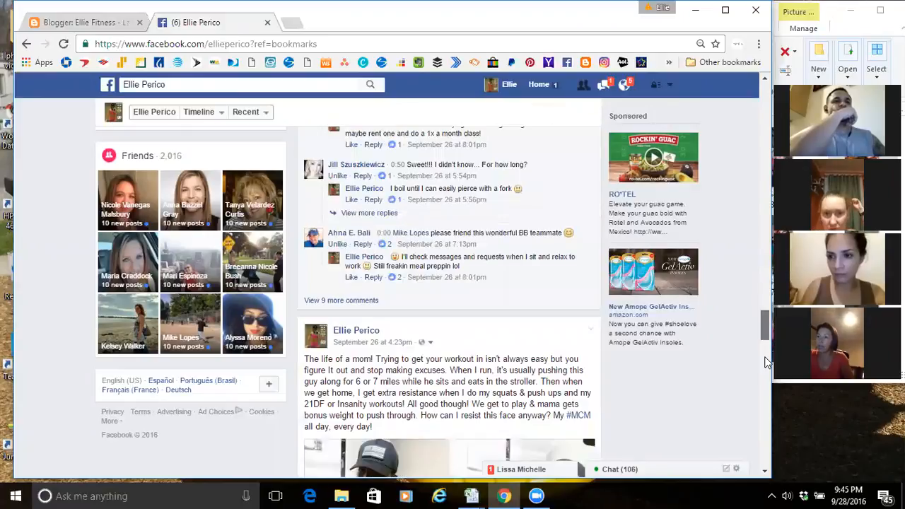
pyautogui.scroll(-8, 765, 396)
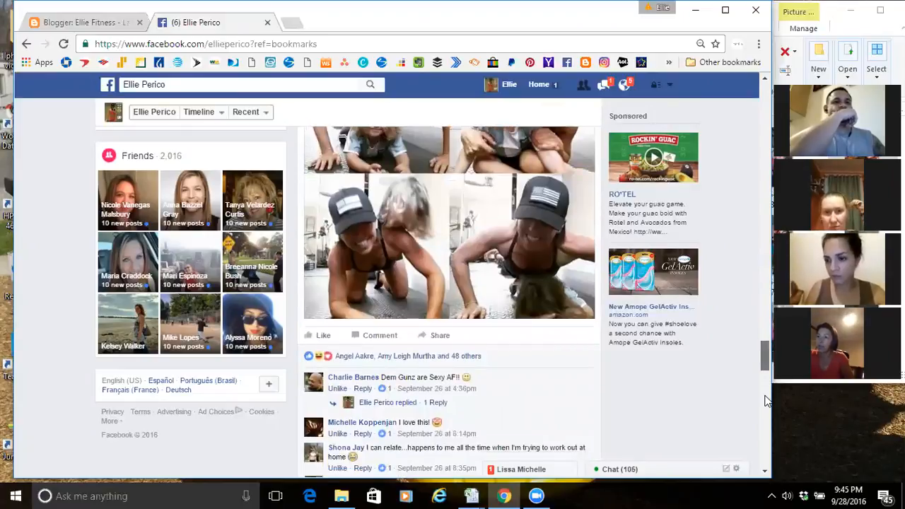
pyautogui.scroll(-5, 767, 433)
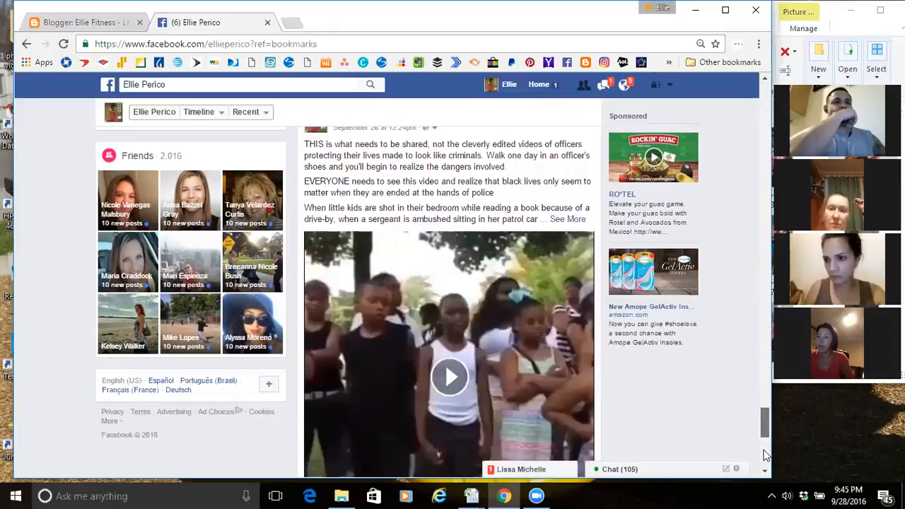
pyautogui.scroll(-4, 766, 452)
pyautogui.scroll(-2, 767, 467)
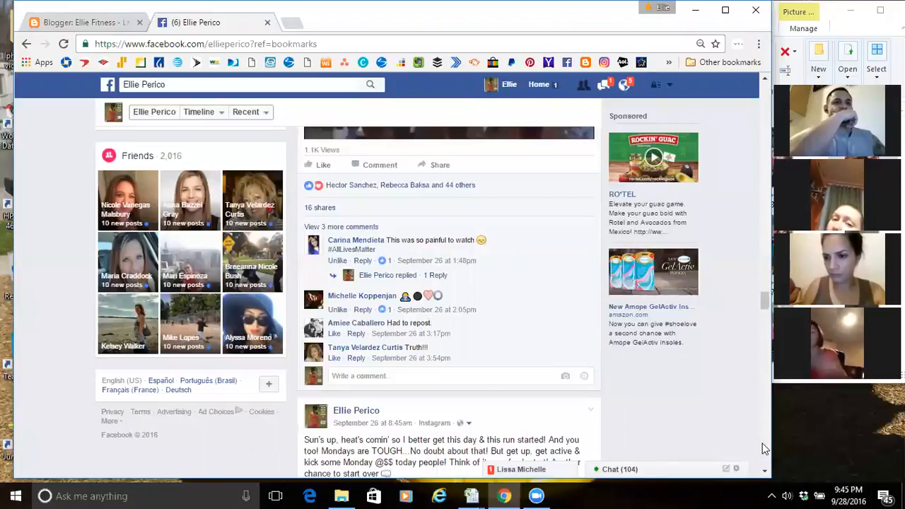
pyautogui.scroll(-4, 759, 442)
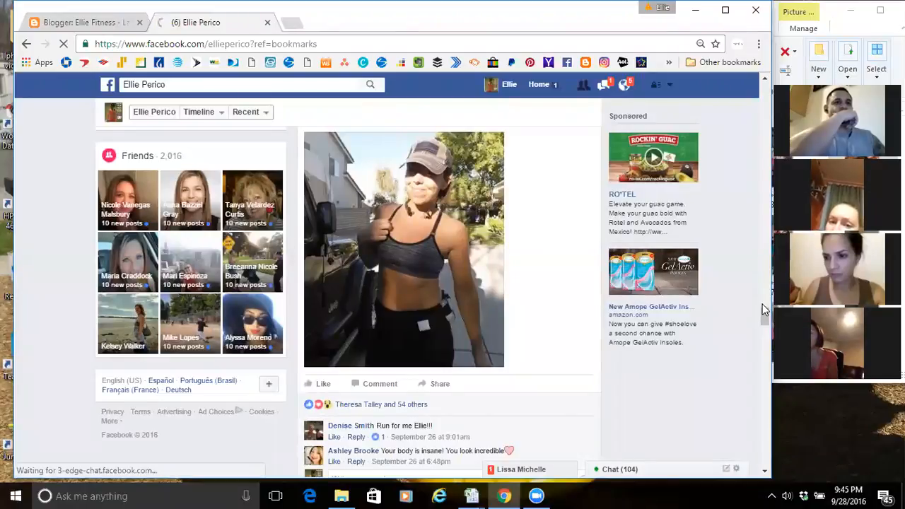
pyautogui.scroll(-5, 762, 309)
pyautogui.scroll(5, 761, 332)
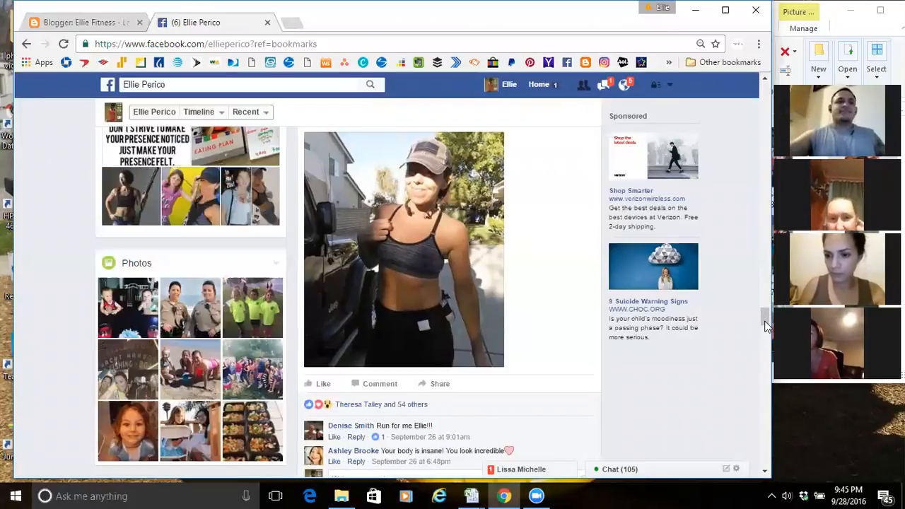
pyautogui.moveTo(762, 313); pyautogui.dragTo(760, 293)
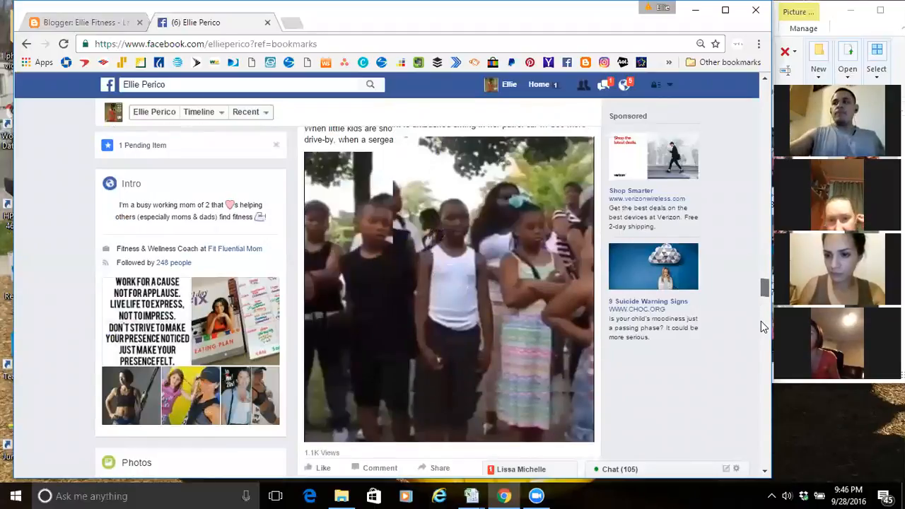
# Scroll the timeline to a September 25 post, then bring up Zoom's end-meeting prompt with Alt+Q
pyautogui.click(761, 342)
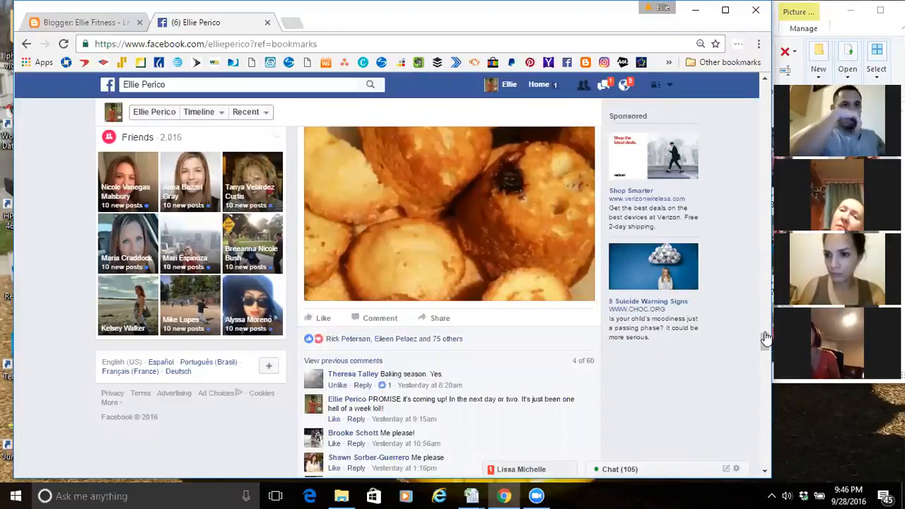
pyautogui.scroll(3, 763, 337)
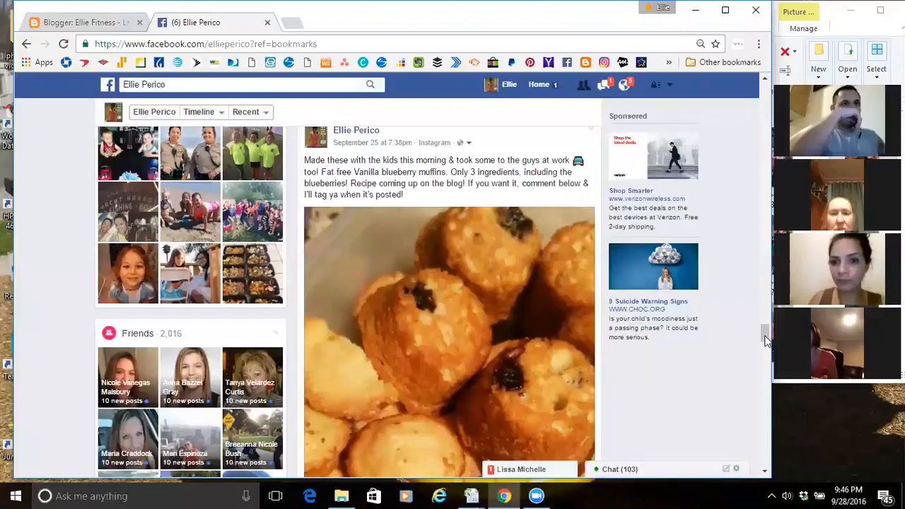
pyautogui.scroll(-5, 766, 351)
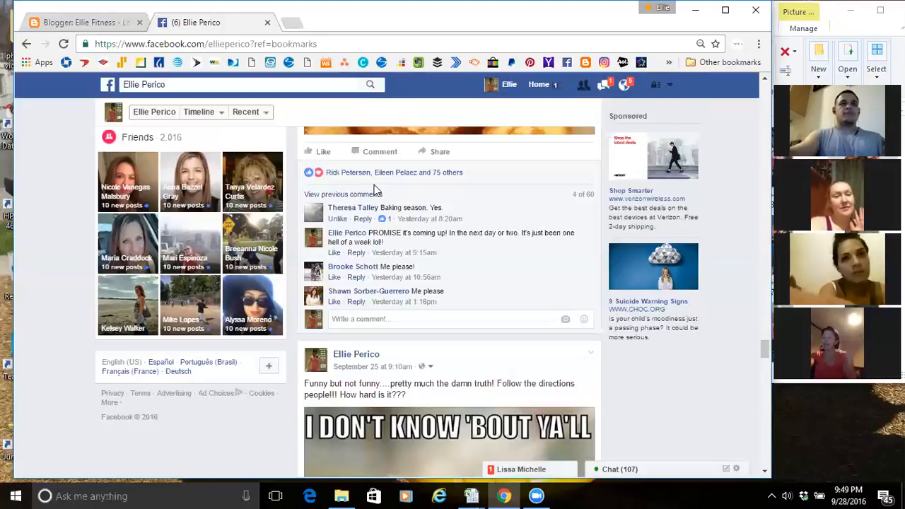
pyautogui.hotkey('alt', 'q')
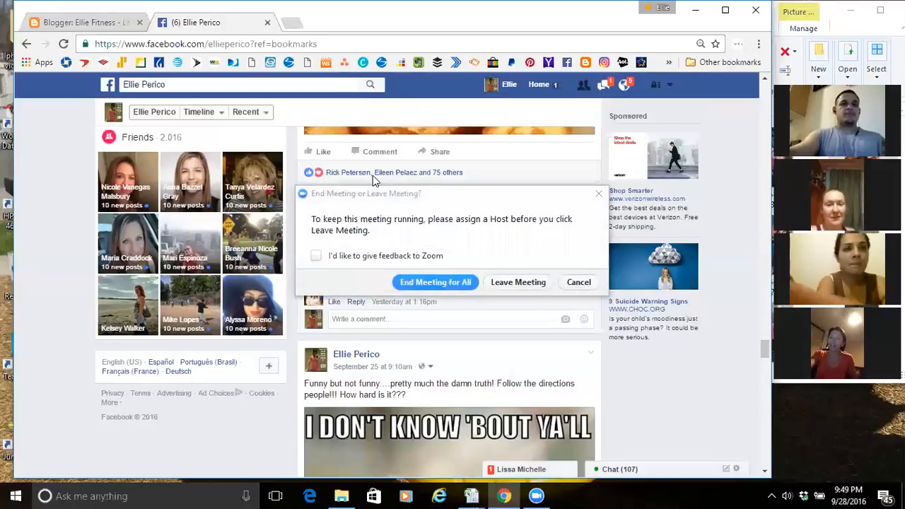